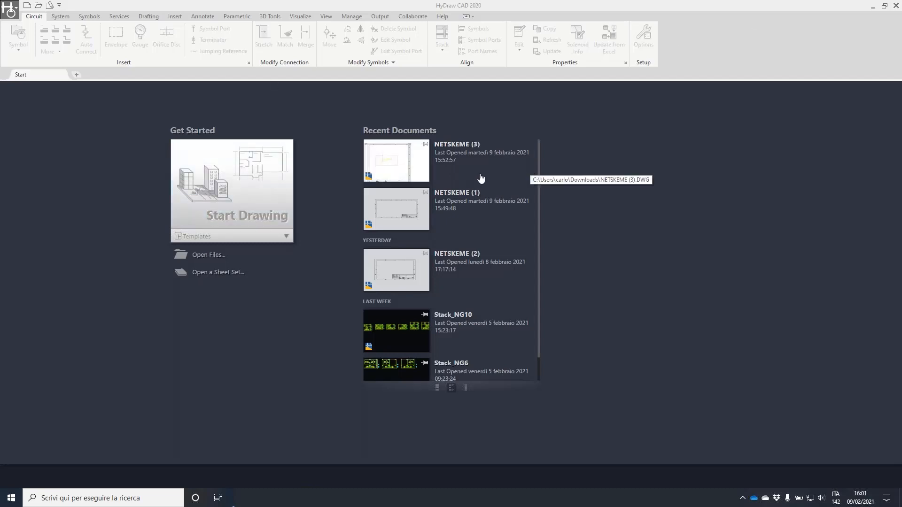
Start a new drawing from the HyDraw Metric.dwt template
{"action": "left_click", "coordinate": [286, 241]}
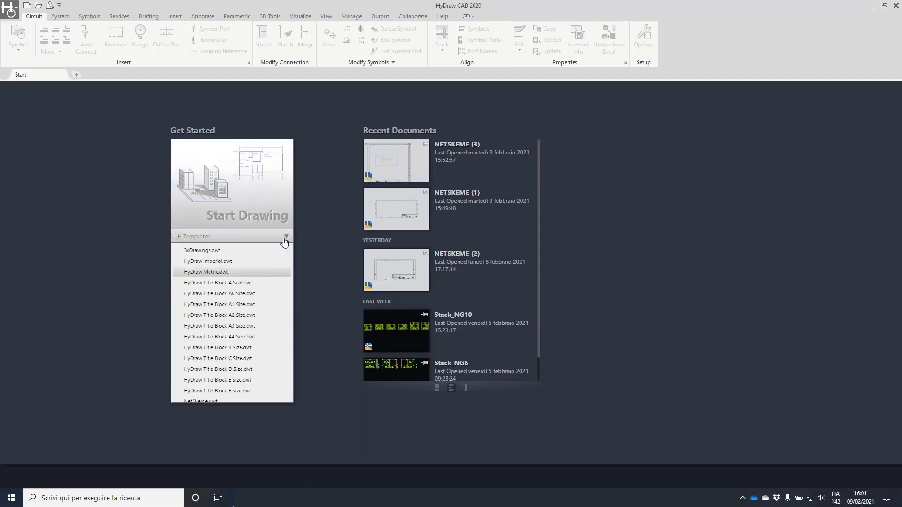
{"action": "left_click", "coordinate": [203, 273]}
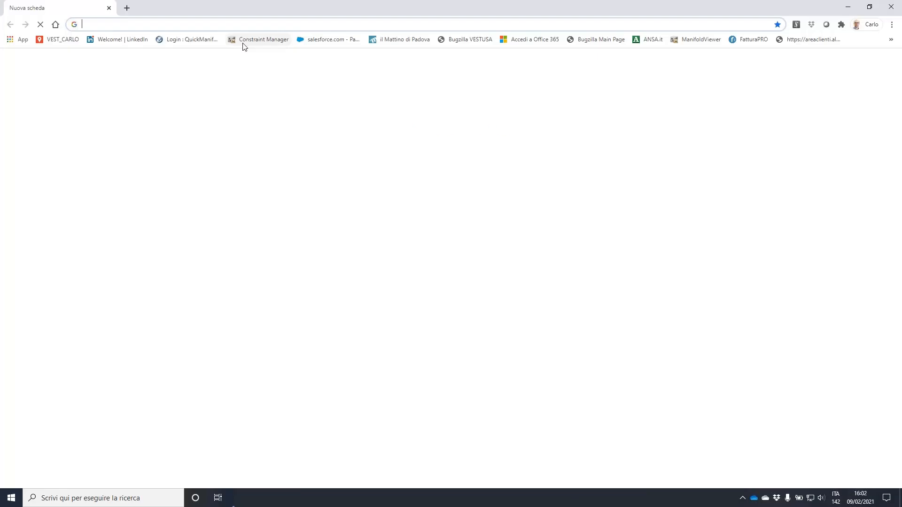
Go to netskeme.com in a new Chrome tab using the 'net' autocompletion
{"action": "left_click", "coordinate": [164, 24]}
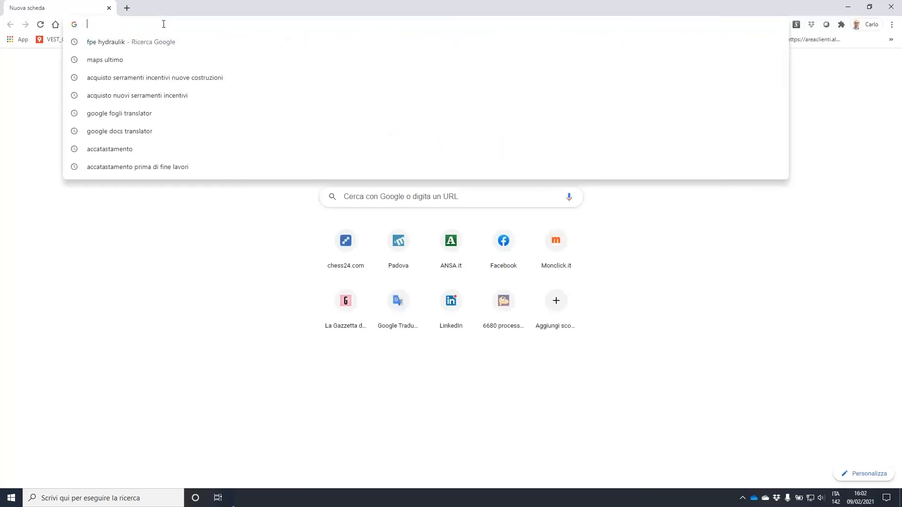
{"action": "type", "text": "netskeme.com"}
{"action": "key", "text": "Return"}
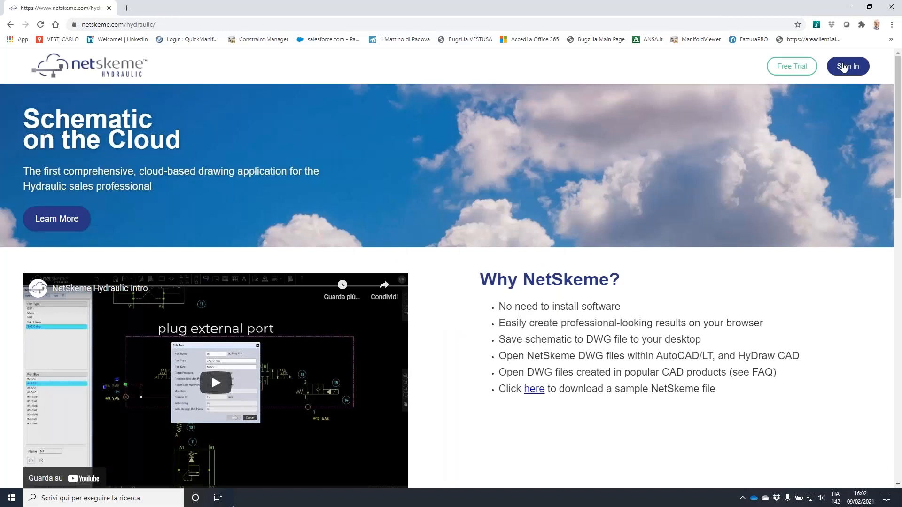
Sign in with the saved credentials and create a new schematic on an A3 sheet
{"action": "left_click", "coordinate": [843, 68]}
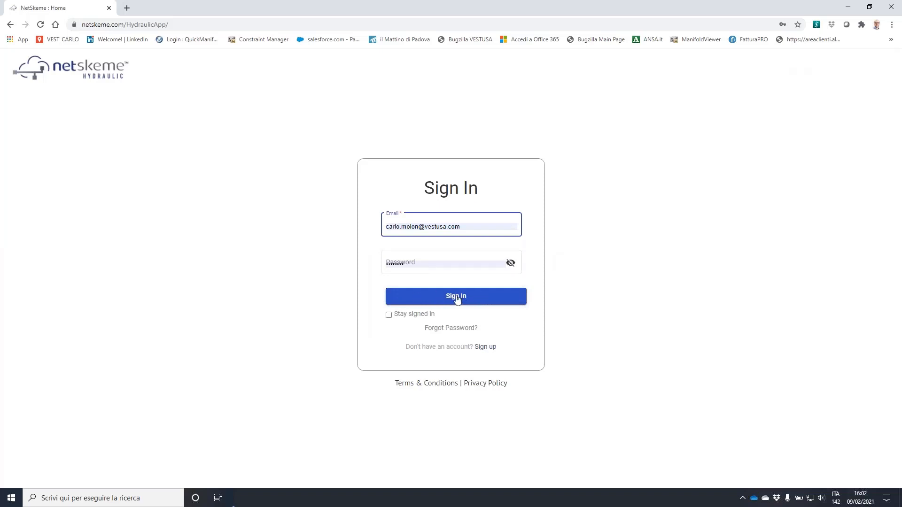
{"action": "left_click", "coordinate": [457, 299]}
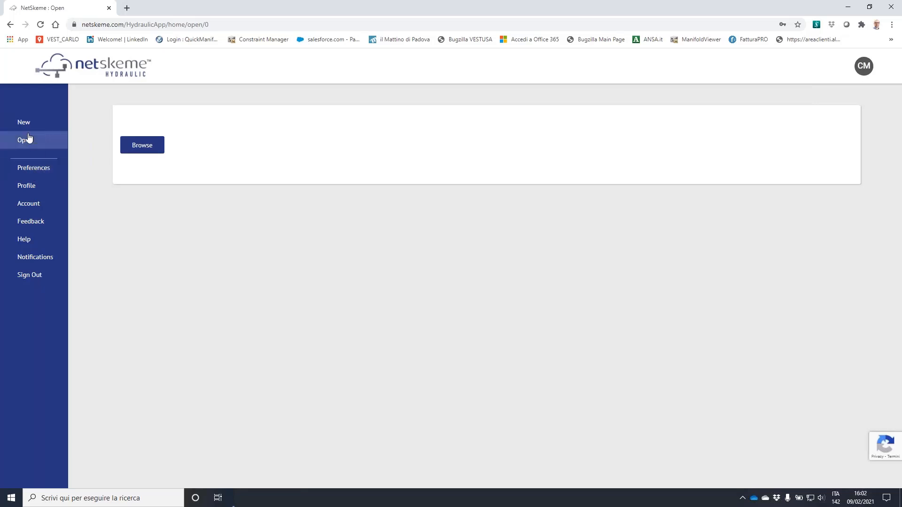
{"action": "left_click", "coordinate": [26, 121]}
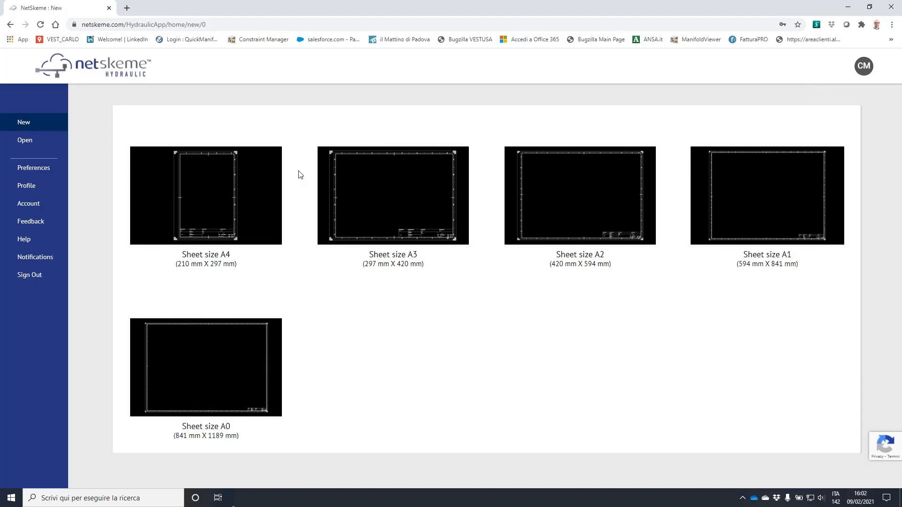
{"action": "left_click", "coordinate": [407, 195]}
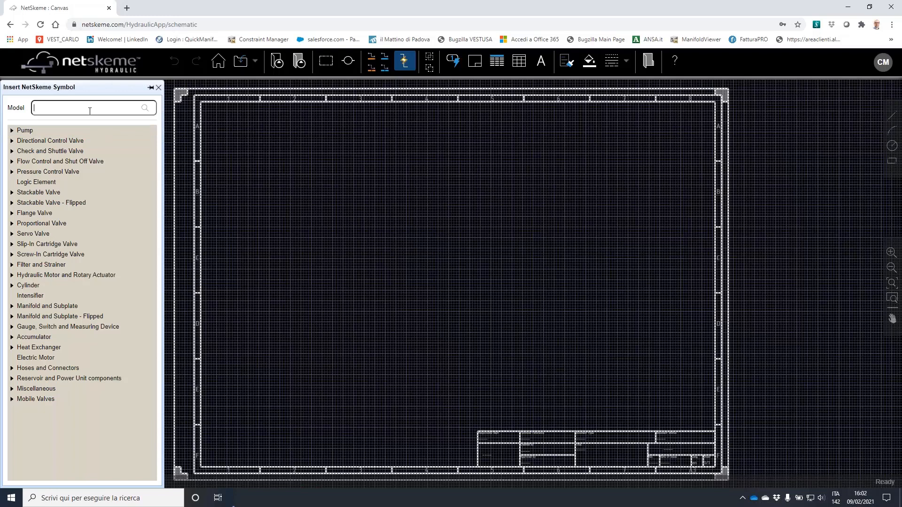
Browse the check cartridge valves, then place two 4WE6J directional valves side by side
{"action": "left_click", "coordinate": [11, 254]}
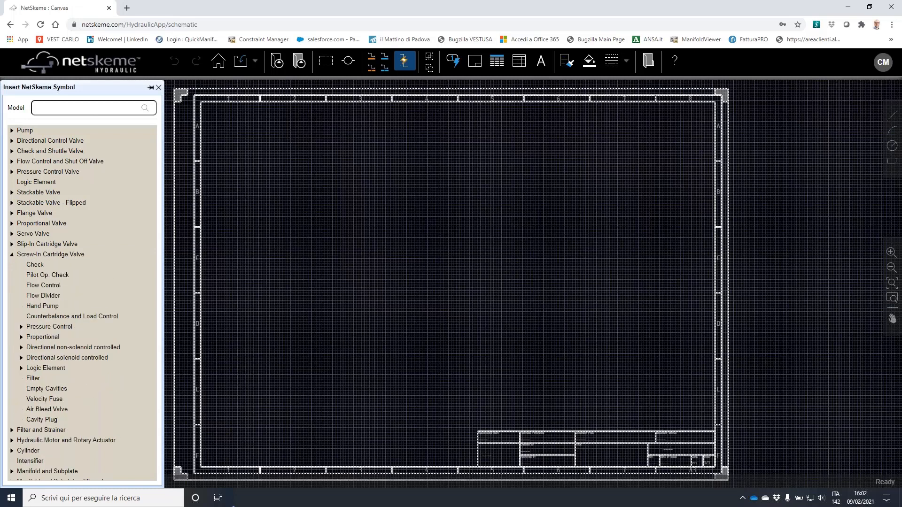
{"action": "left_click", "coordinate": [44, 266]}
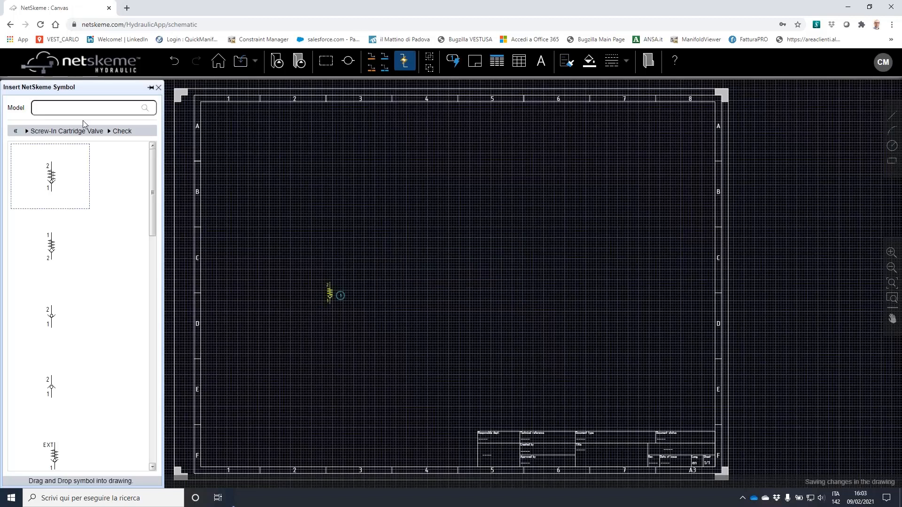
{"action": "left_click", "coordinate": [88, 107]}
{"action": "type", "text": "4we6j"}
{"action": "left_click", "coordinate": [189, 95]}
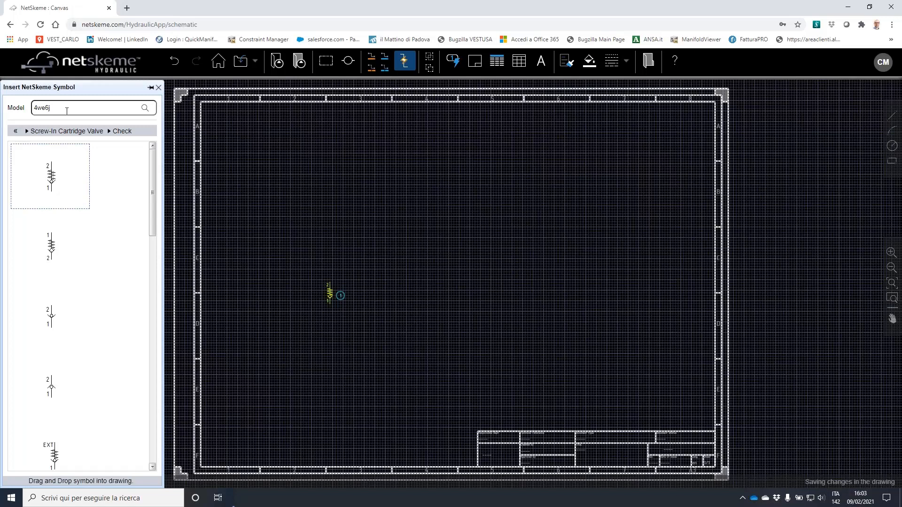
{"action": "key", "text": "Return"}
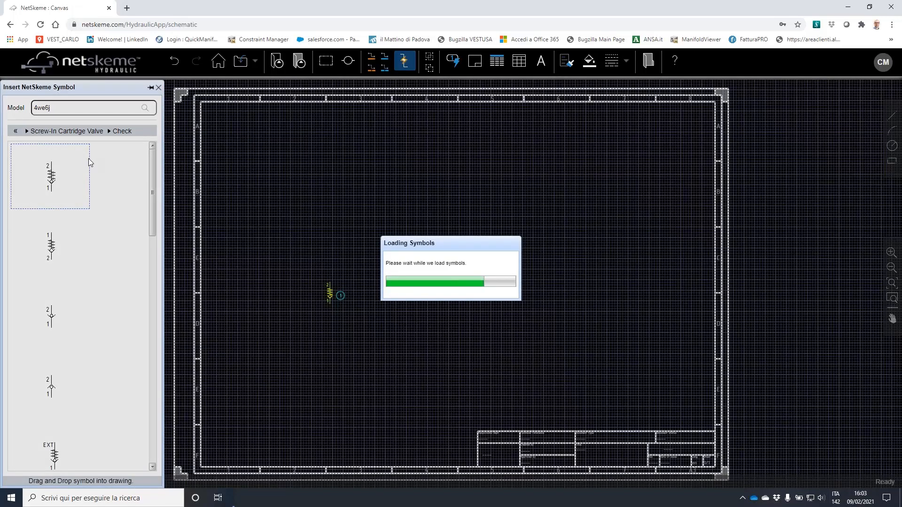
{"action": "left_click_drag", "start_coordinate": [327, 225], "coordinate": [338, 172]}
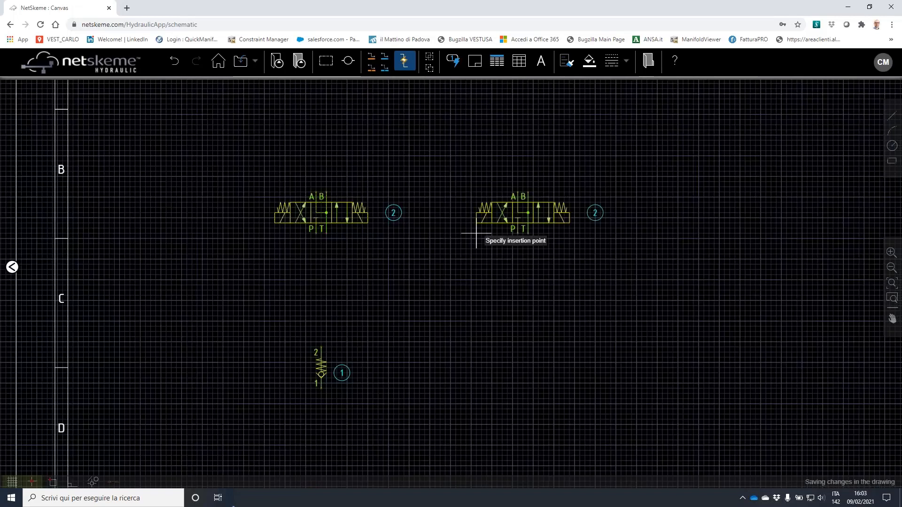
{"action": "left_click", "coordinate": [476, 234]}
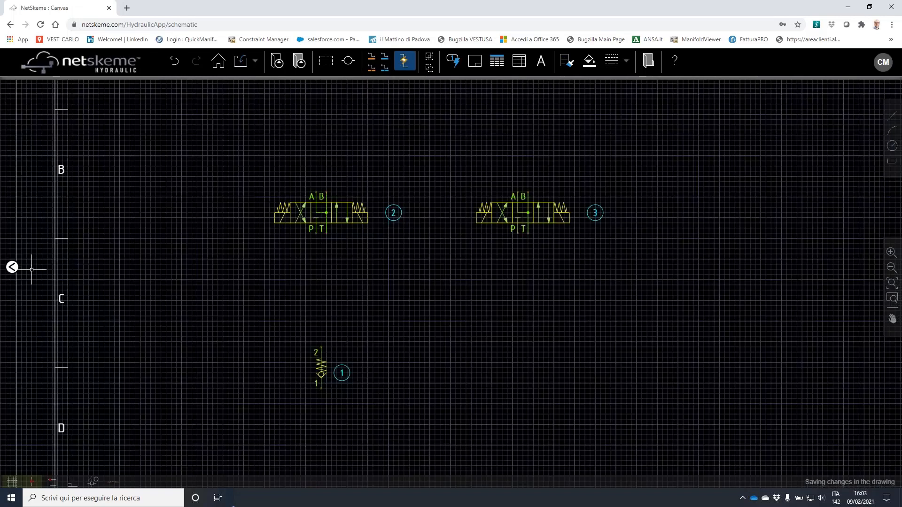
Search for the RP10A model and place it at the top left
{"action": "left_click", "coordinate": [12, 267]}
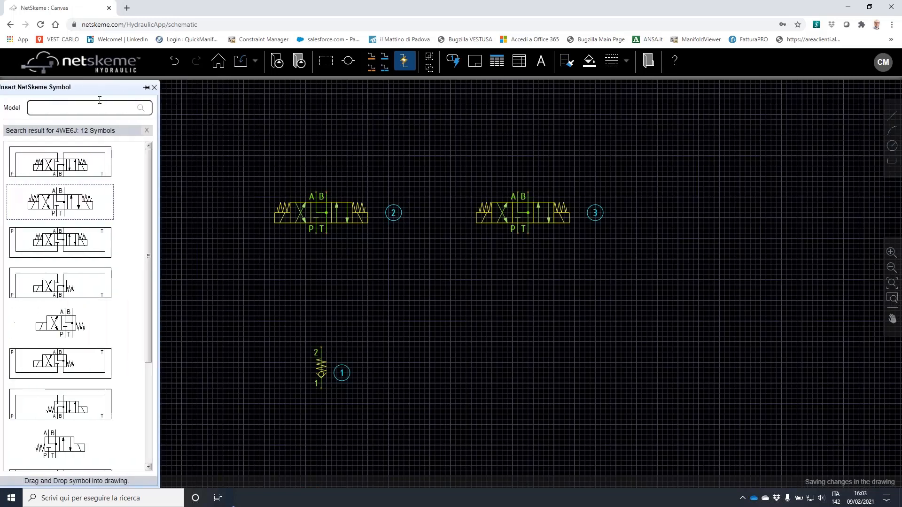
{"action": "left_click", "coordinate": [74, 108]}
{"action": "type", "text": "rp10a"}
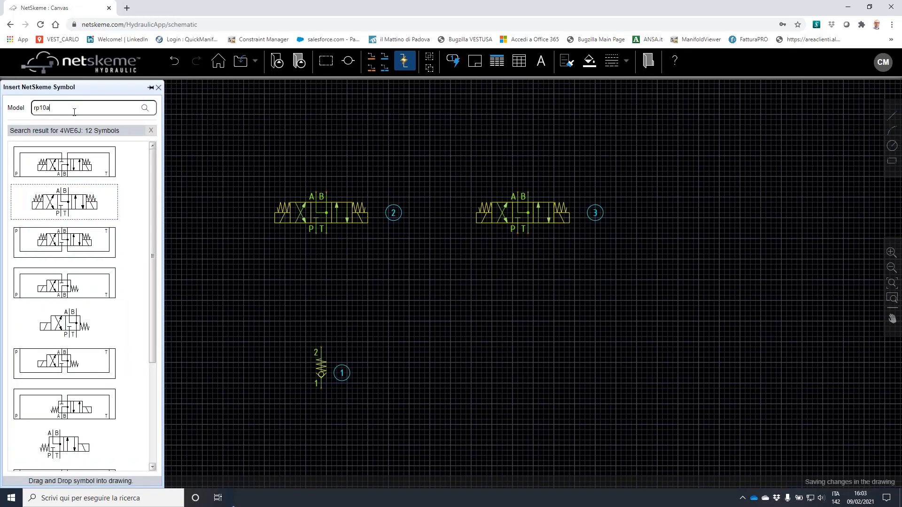
{"action": "key", "text": "Return"}
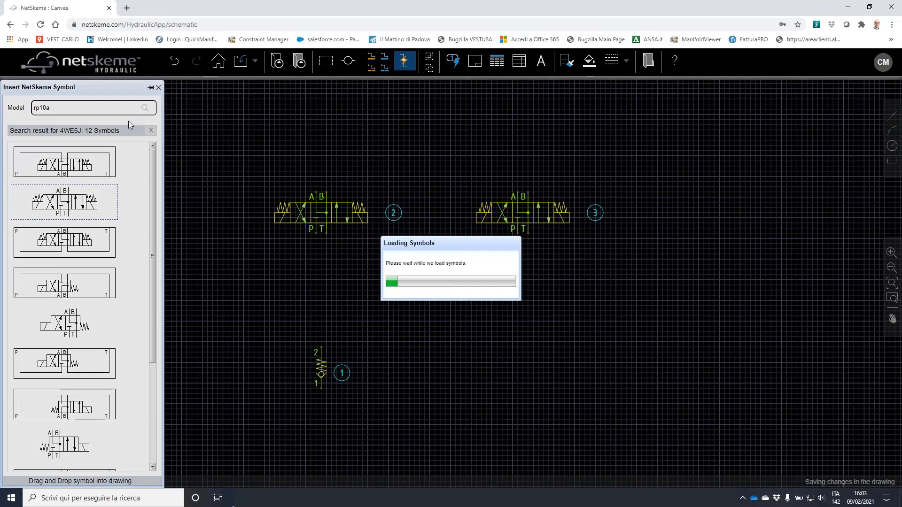
{"action": "mouse_move", "coordinate": [276, 123]}
{"action": "left_mouse_down"}
{"action": "mouse_move", "coordinate": [256, 139]}
{"action": "mouse_move", "coordinate": [272, 135]}
{"action": "mouse_move", "coordinate": [265, 134]}
{"action": "left_mouse_up"}
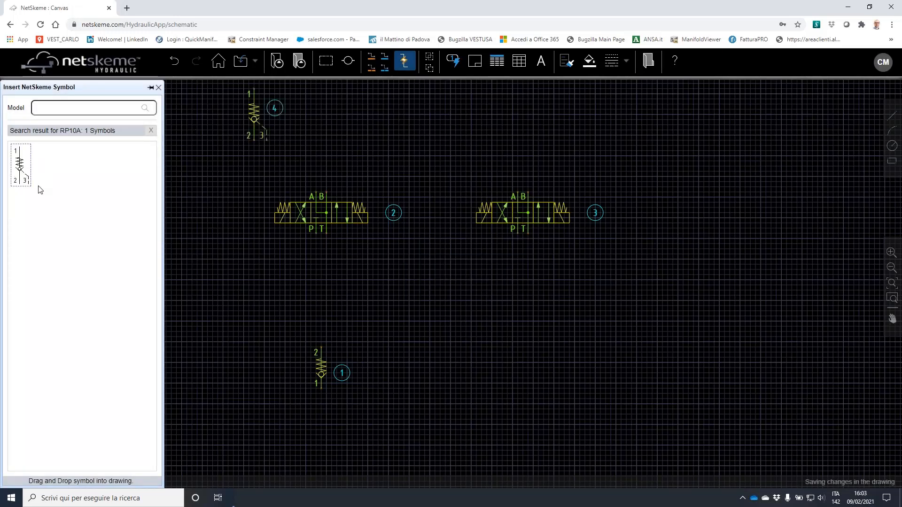
Place a CBCH counterbalance valve, flip it vertically, and move it above the directional valves
{"action": "type", "text": "cbch"}
{"action": "key", "text": "Return"}
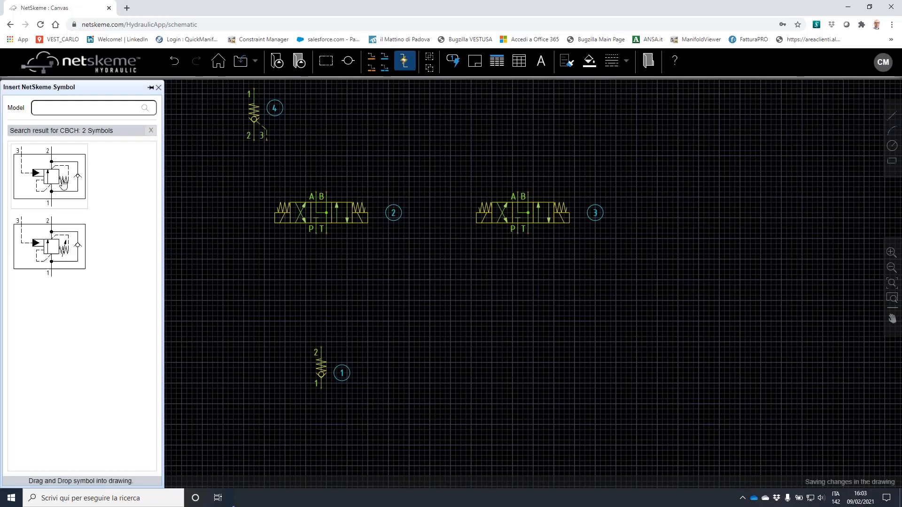
{"action": "left_click_drag", "start_coordinate": [68, 240], "coordinate": [389, 157]}
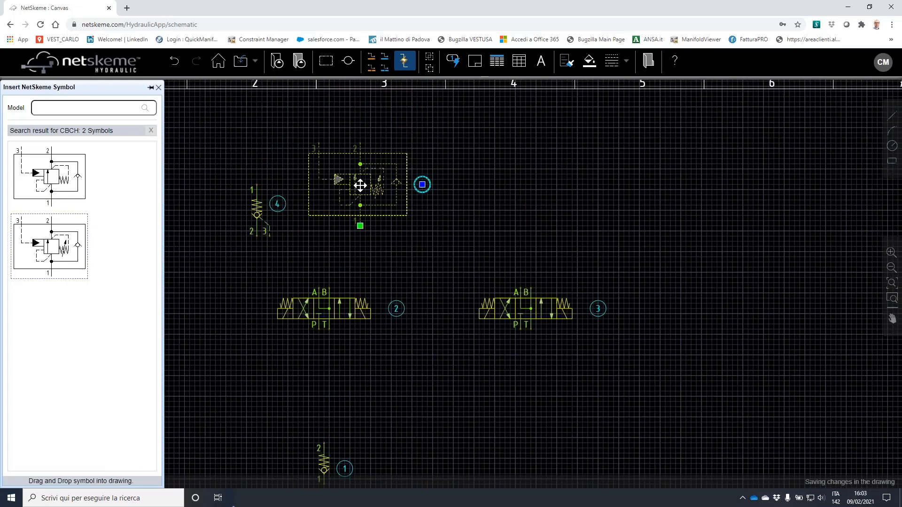
{"action": "right_click", "coordinate": [359, 184]}
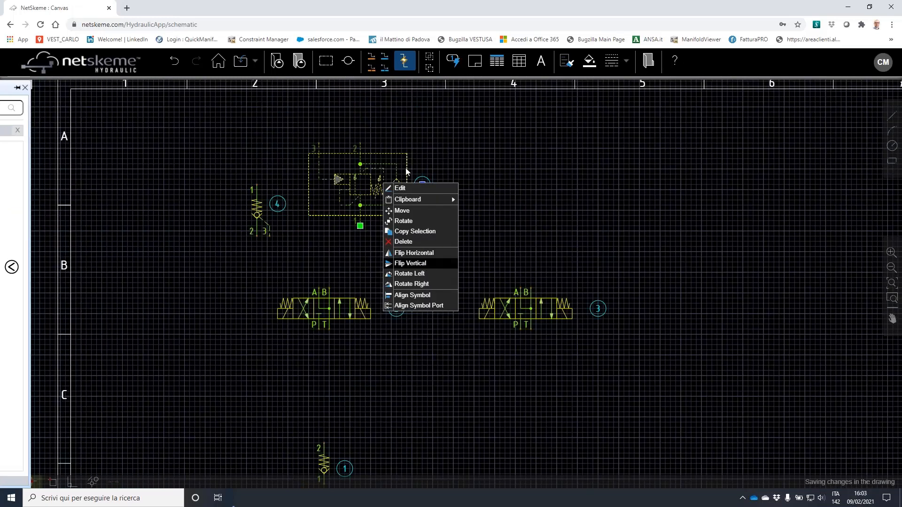
{"action": "left_click", "coordinate": [410, 263]}
{"action": "left_click_drag", "start_coordinate": [361, 191], "coordinate": [404, 221]}
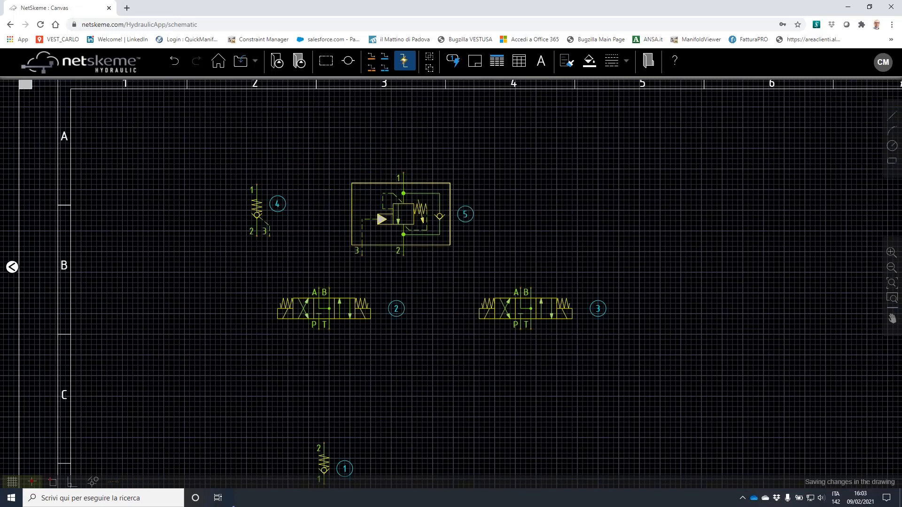
Connect valves 4 and 5 to valve 2's A and B ports, and both P ports to check valve 1
{"action": "left_click", "coordinate": [257, 235]}
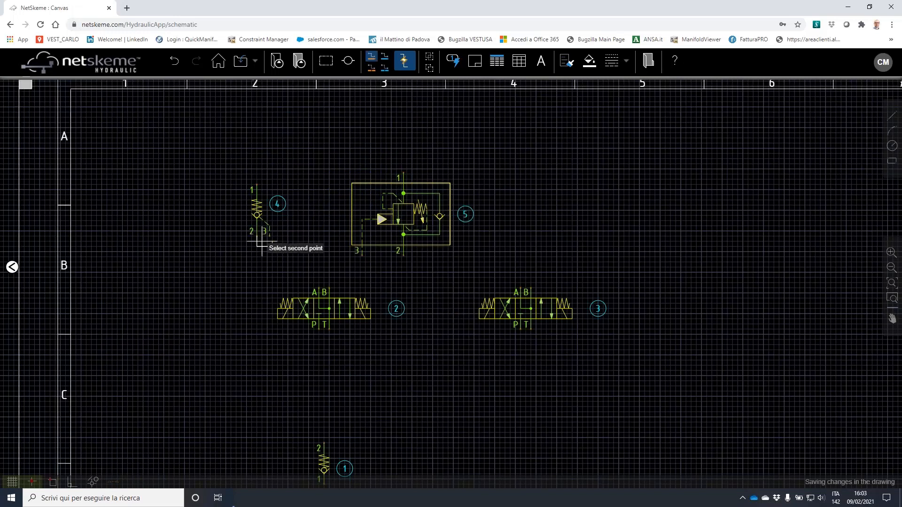
{"action": "left_click", "coordinate": [318, 282]}
{"action": "left_click", "coordinate": [403, 255]}
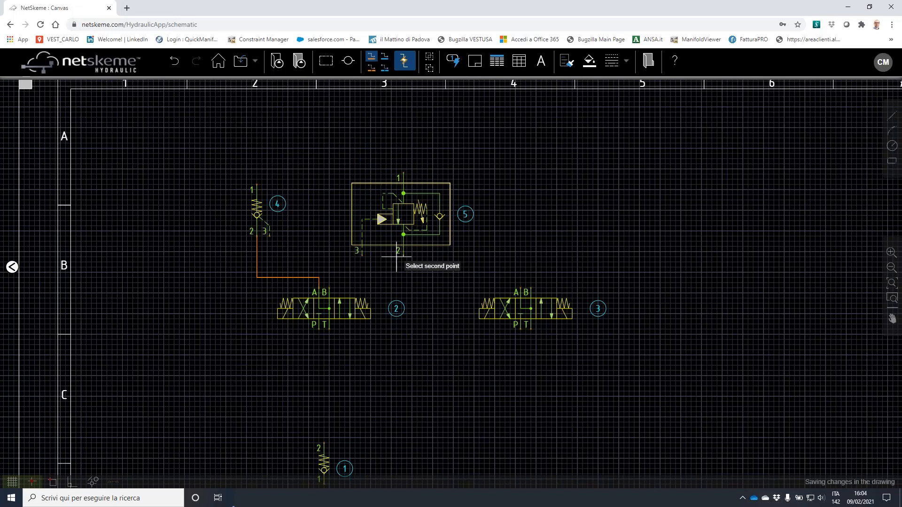
{"action": "left_click", "coordinate": [330, 284]}
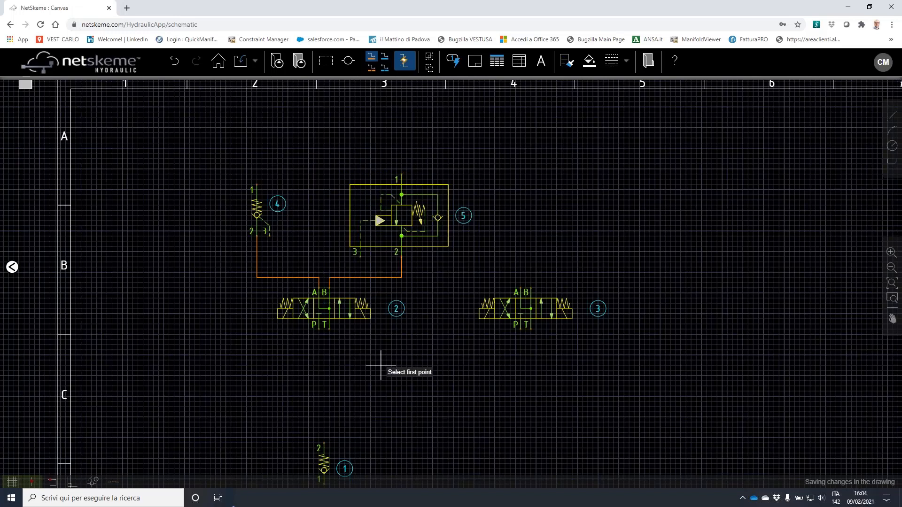
{"action": "middle_click_drag", "start_coordinate": [397, 350], "coordinate": [406, 236]}
{"action": "left_click", "coordinate": [341, 217]}
{"action": "left_click", "coordinate": [346, 329]}
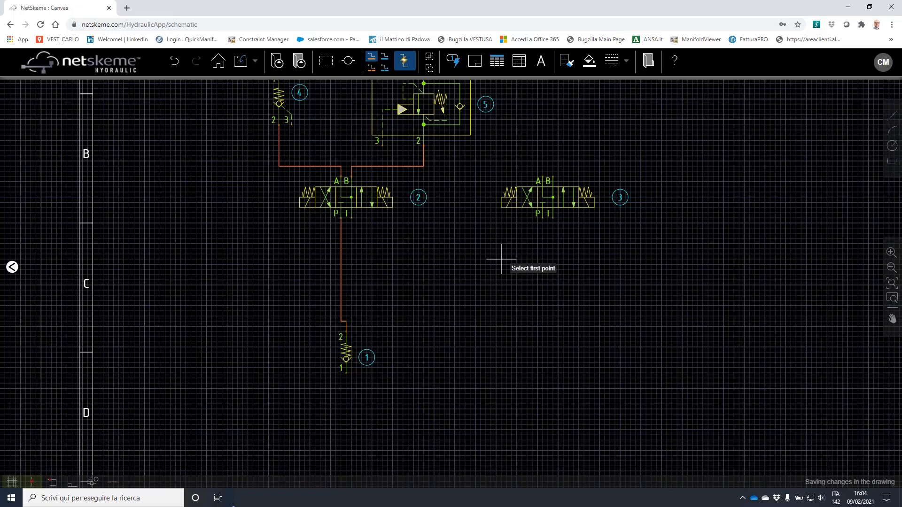
{"action": "left_click", "coordinate": [543, 218]}
{"action": "left_click", "coordinate": [342, 275]}
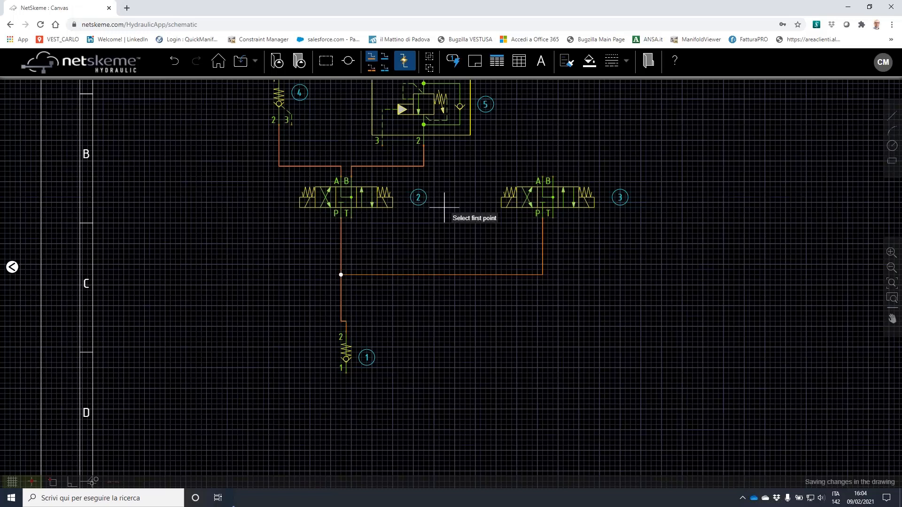
{"action": "scroll", "coordinate": [444, 207], "scroll_direction": "down", "scroll_amount": 2}
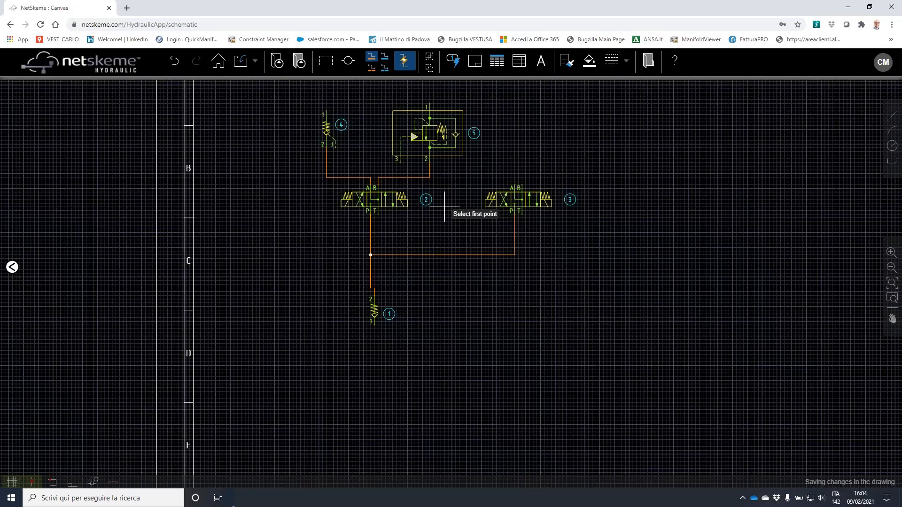
Give item 5 model code cbch-lcn, manufacturer Sun Hydraulics, description Counterbalance valve
{"action": "right_click", "coordinate": [445, 163]}
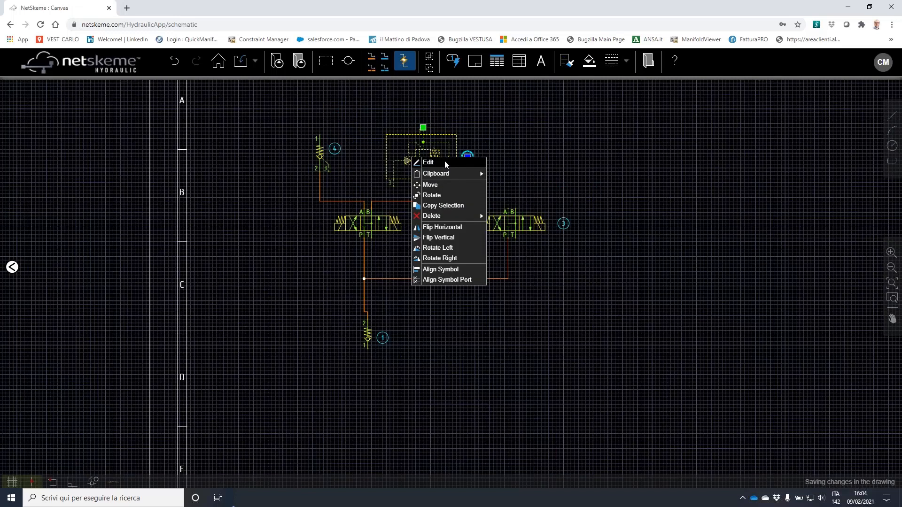
{"action": "left_click", "coordinate": [445, 162]}
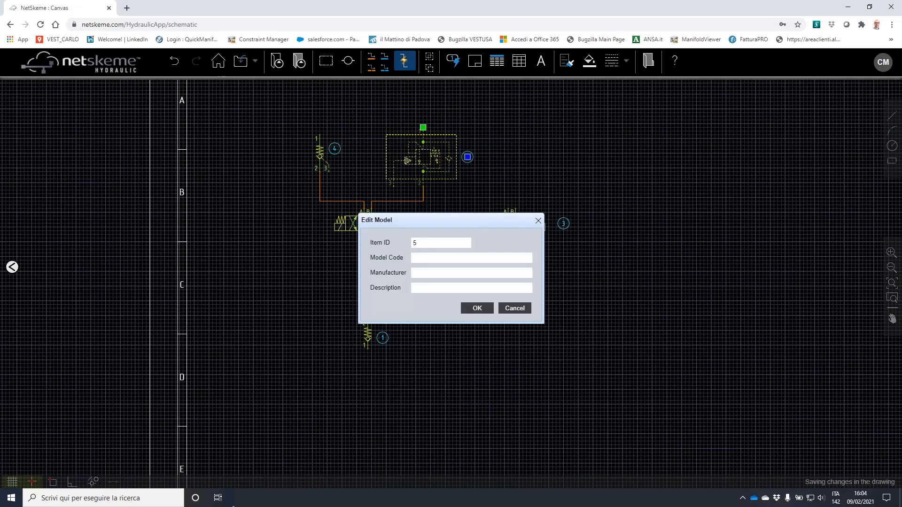
{"action": "type", "text": "cbch-lcn"}
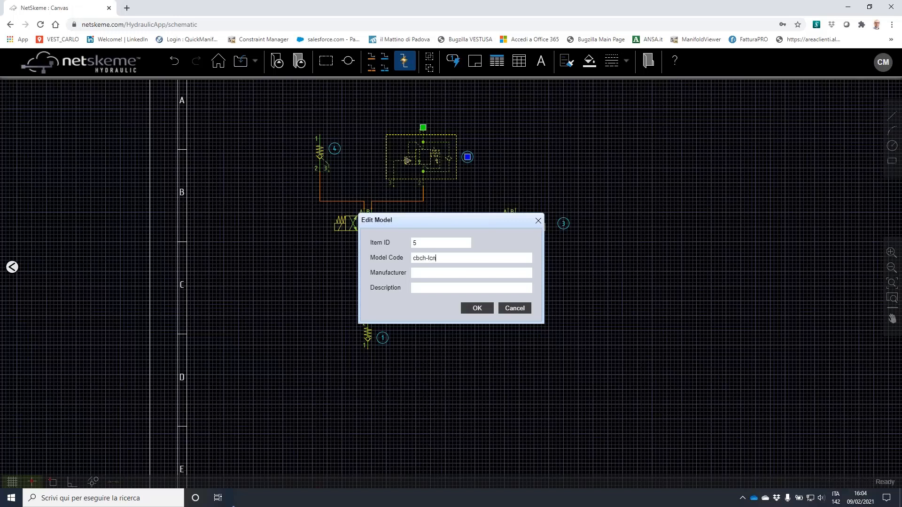
{"action": "type", "text": "Sun Hyda"}
{"action": "key", "text": "BackSpace"}
{"action": "type", "text": "raulics"}
{"action": "left_click", "coordinate": [472, 288]}
{"action": "type", "text": "Counterbalance va"}
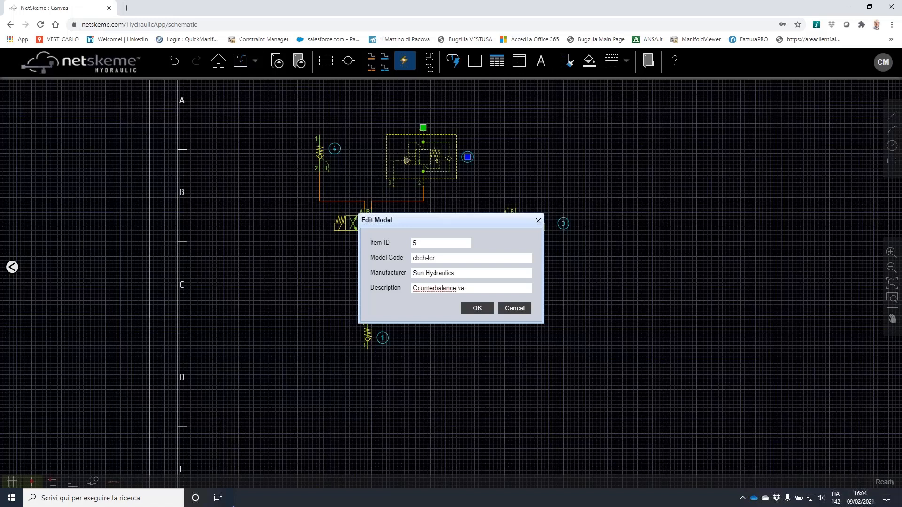
{"action": "type", "text": "vlve"}
{"action": "left_click", "coordinate": [477, 308]}
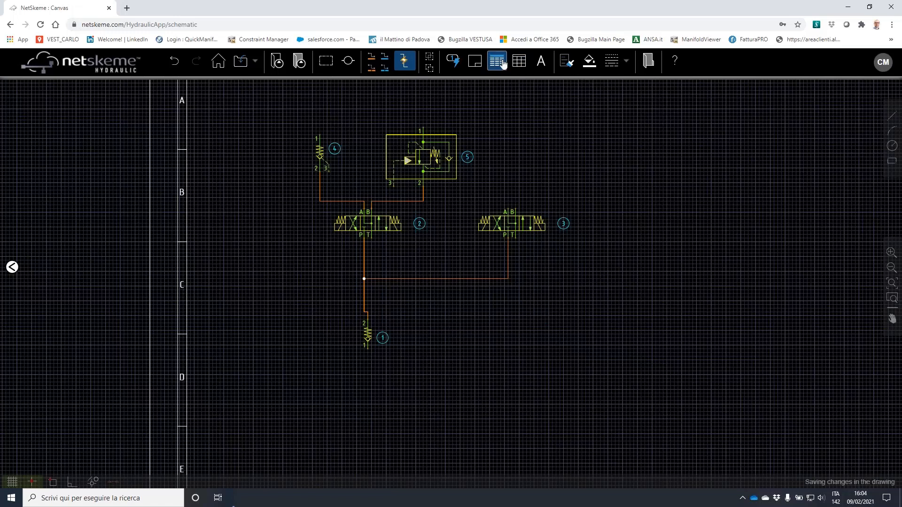
Insert the parts list table and switch off the background grid with F7
{"action": "left_click", "coordinate": [502, 63]}
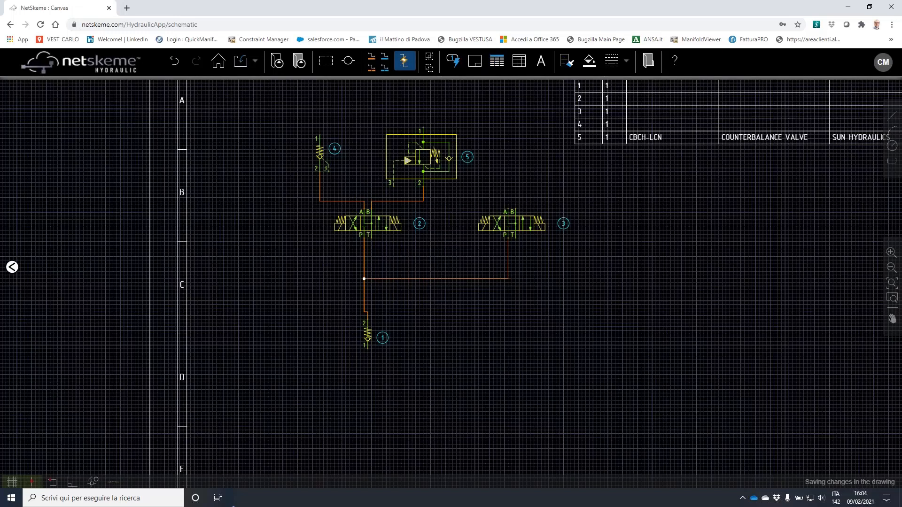
{"action": "scroll", "coordinate": [695, 213], "scroll_direction": "down", "scroll_amount": 2}
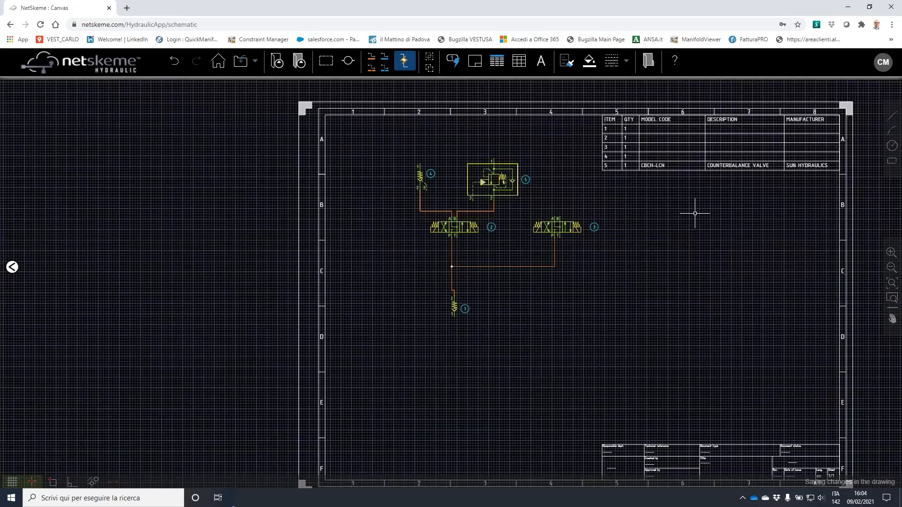
{"action": "middle_click_drag", "start_coordinate": [695, 214], "coordinate": [647, 195]}
{"action": "key", "text": "F7"}
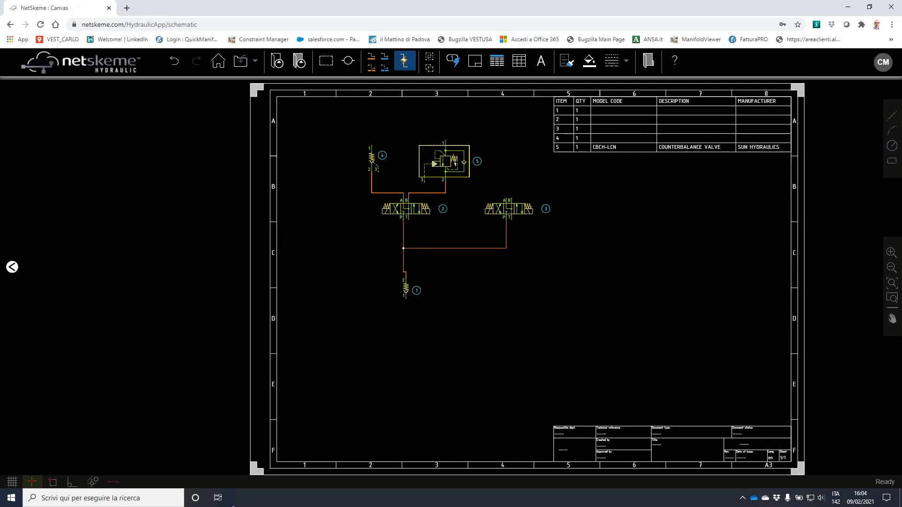
{"action": "scroll", "coordinate": [395, 156], "scroll_direction": "up", "scroll_amount": 2}
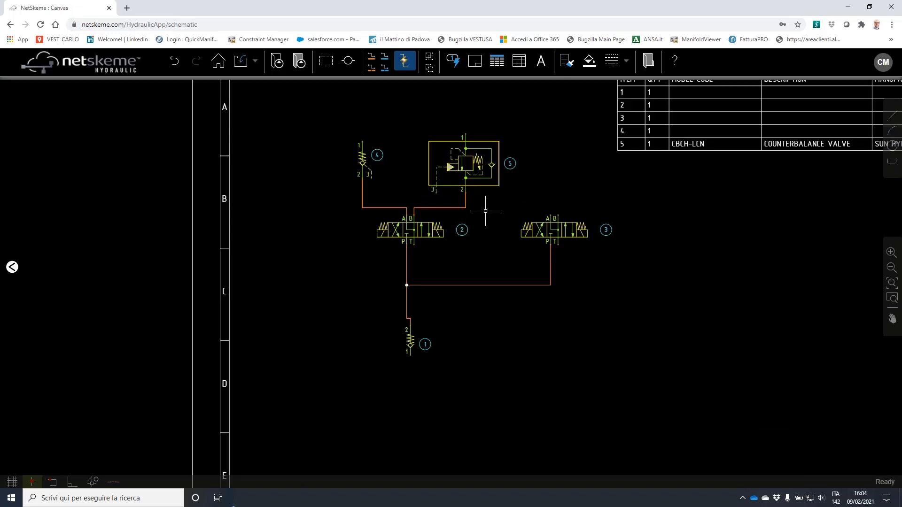
Window-select the whole circuit, nudge it down two arrow steps, then check directional valve 3
{"action": "left_click_drag", "start_coordinate": [292, 94], "coordinate": [684, 375]}
{"action": "key", "text": "Down"}
{"action": "key", "text": "Down"}
{"action": "key", "text": "Down"}
{"action": "key", "text": "Down"}
{"action": "key", "text": "Down"}
{"action": "key", "text": "Down"}
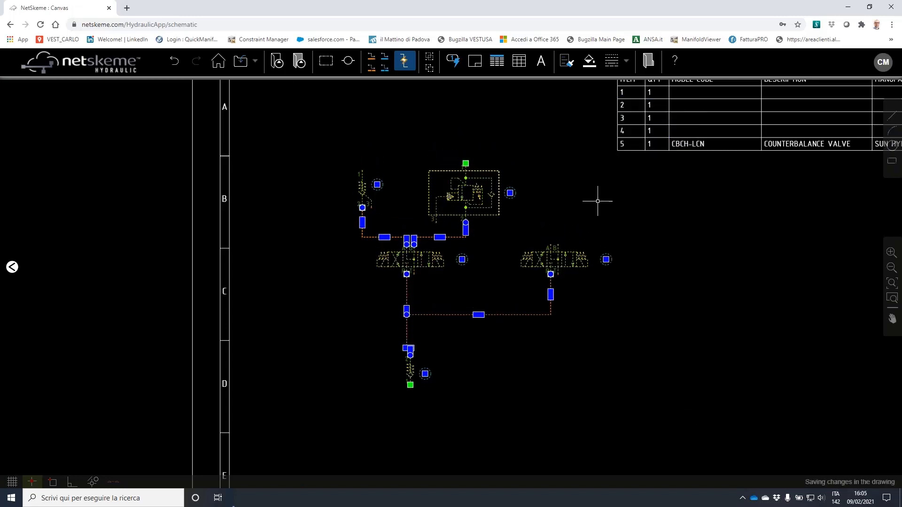
{"action": "key", "text": "Down"}
{"action": "key", "text": "Down"}
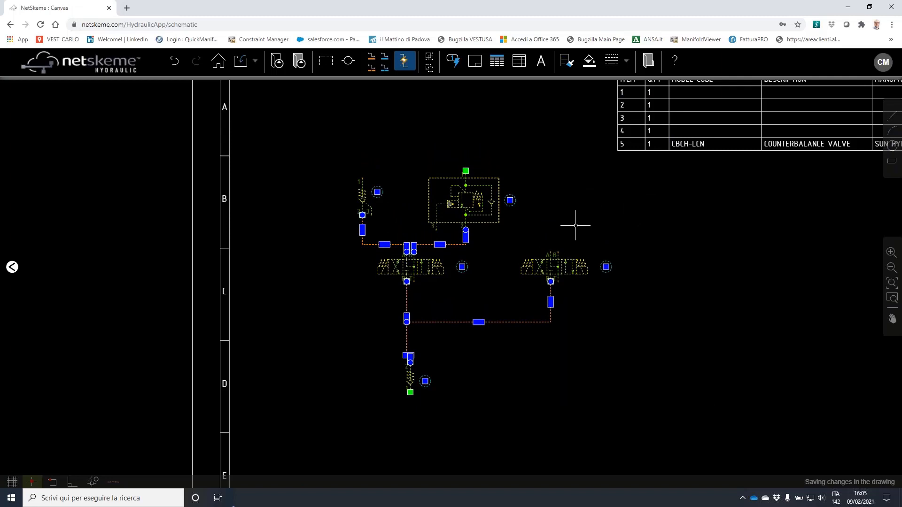
{"action": "left_click", "coordinate": [575, 219]}
{"action": "left_click", "coordinate": [560, 268]}
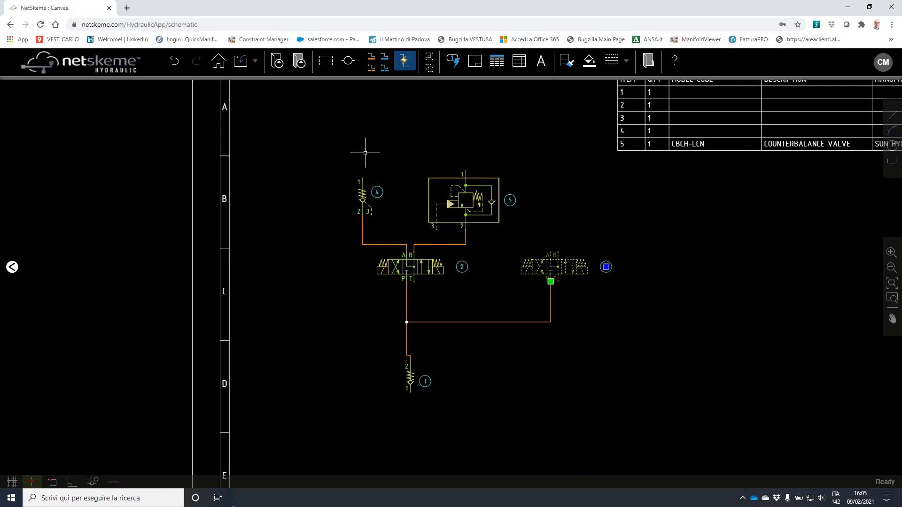
{"action": "key", "text": "Escape"}
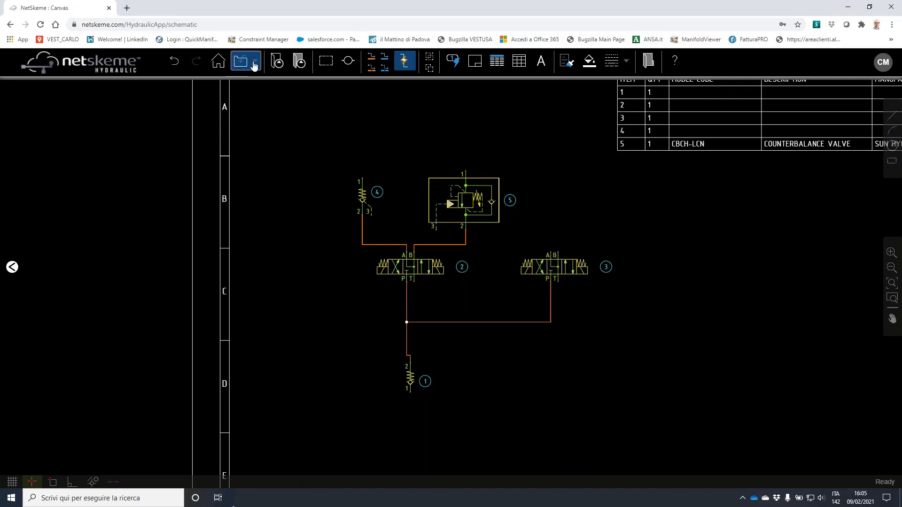
Export the schematic in DWG 2018 format as Webinar.DWG
{"action": "left_click", "coordinate": [257, 63]}
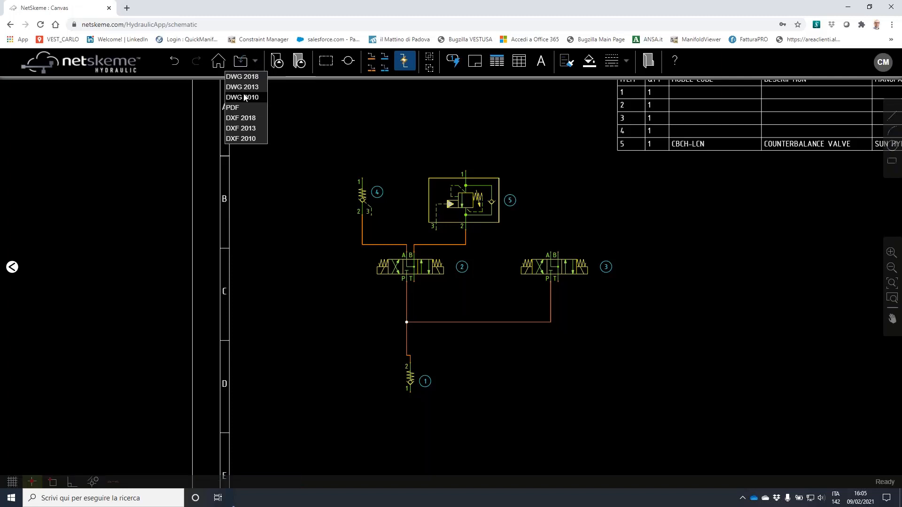
{"action": "left_click", "coordinate": [250, 77]}
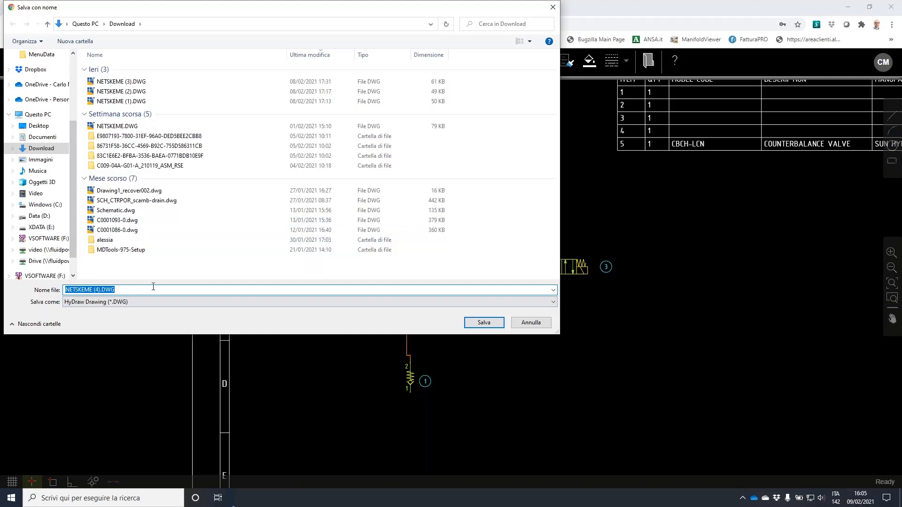
{"action": "type", "text": "Webinar"}
{"action": "key", "text": "Return"}
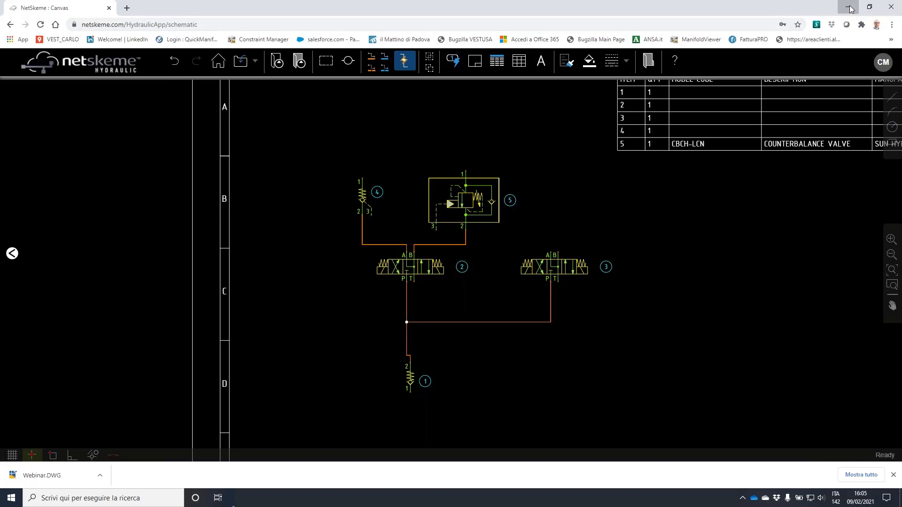
Minimize Chrome, return to the empty HyDraw drawing, and open the hydraulic symbol library
{"action": "left_click", "coordinate": [850, 9]}
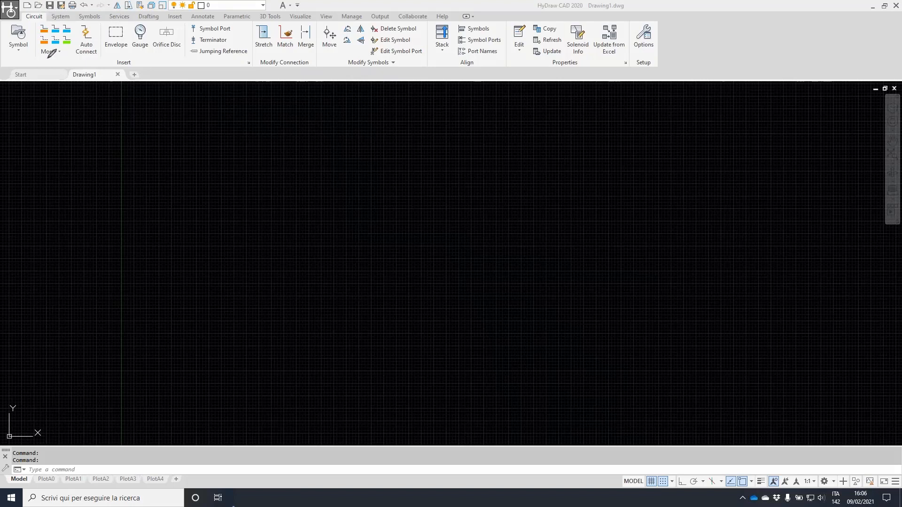
{"action": "mouse_move", "coordinate": [33, 10]}
{"action": "left_mouse_down"}
{"action": "mouse_move", "coordinate": [14, 25]}
{"action": "mouse_move", "coordinate": [121, 74]}
{"action": "mouse_move", "coordinate": [473, 95]}
{"action": "mouse_move", "coordinate": [503, 133]}
{"action": "mouse_move", "coordinate": [135, 6]}
{"action": "mouse_move", "coordinate": [28, 14]}
{"action": "left_mouse_up"}
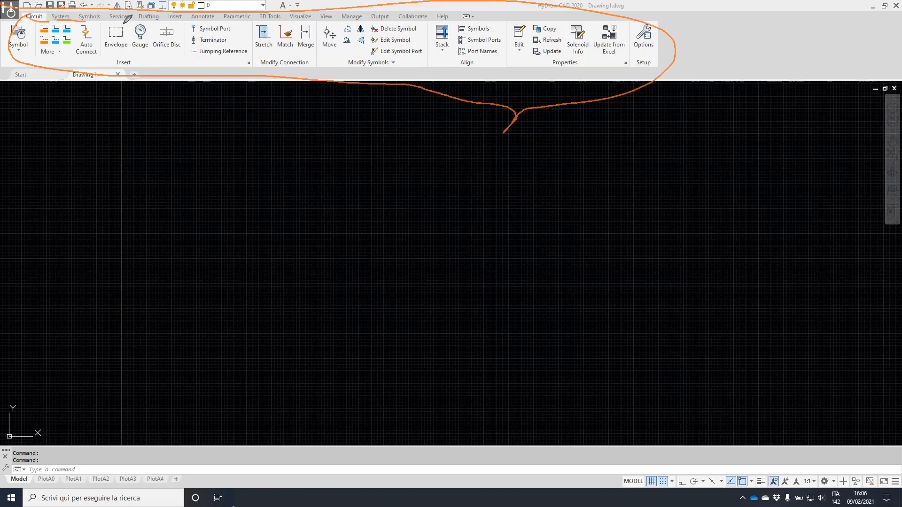
{"action": "left_click_drag", "start_coordinate": [134, 5], "coordinate": [133, 74]}
{"action": "mouse_move", "coordinate": [18, 13]}
{"action": "left_mouse_down"}
{"action": "mouse_move", "coordinate": [46, 4]}
{"action": "mouse_move", "coordinate": [75, 10]}
{"action": "mouse_move", "coordinate": [58, 21]}
{"action": "mouse_move", "coordinate": [47, 13]}
{"action": "mouse_move", "coordinate": [88, 11]}
{"action": "mouse_move", "coordinate": [75, 12]}
{"action": "left_mouse_up"}
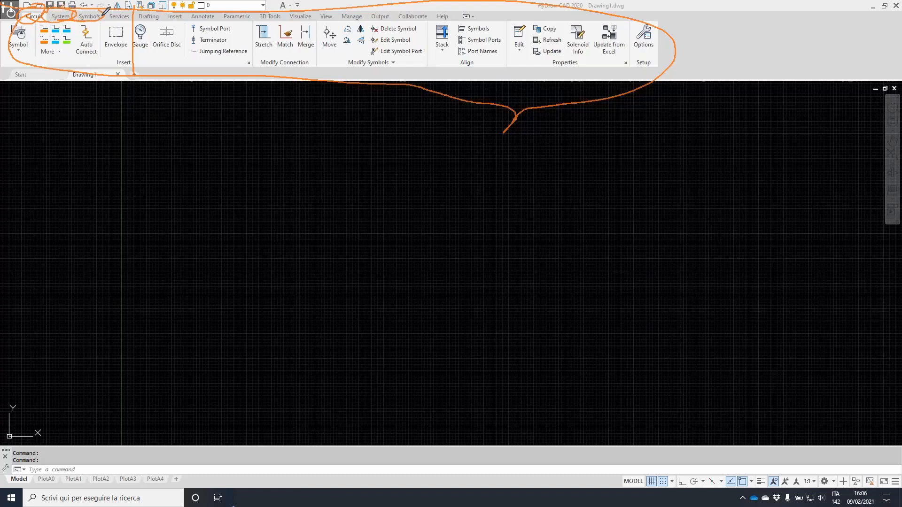
{"action": "left_click", "coordinate": [23, 39]}
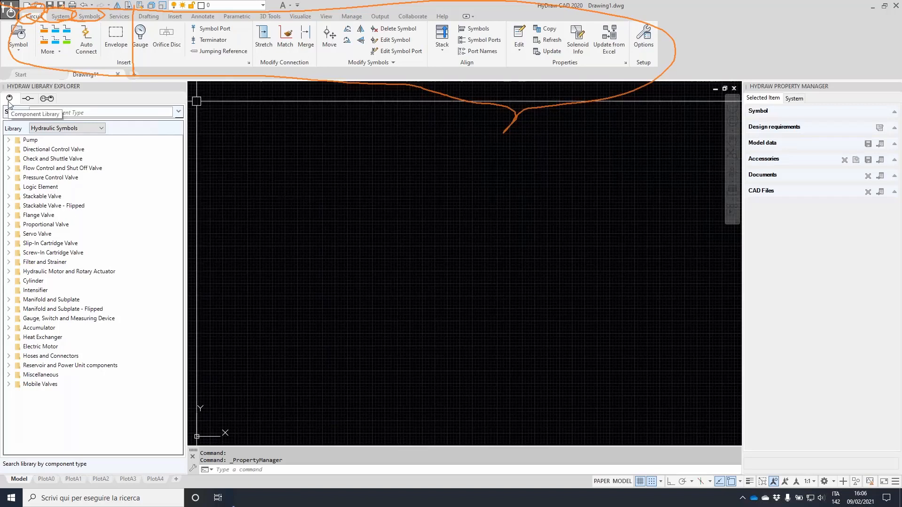
{"action": "left_click", "coordinate": [28, 98]}
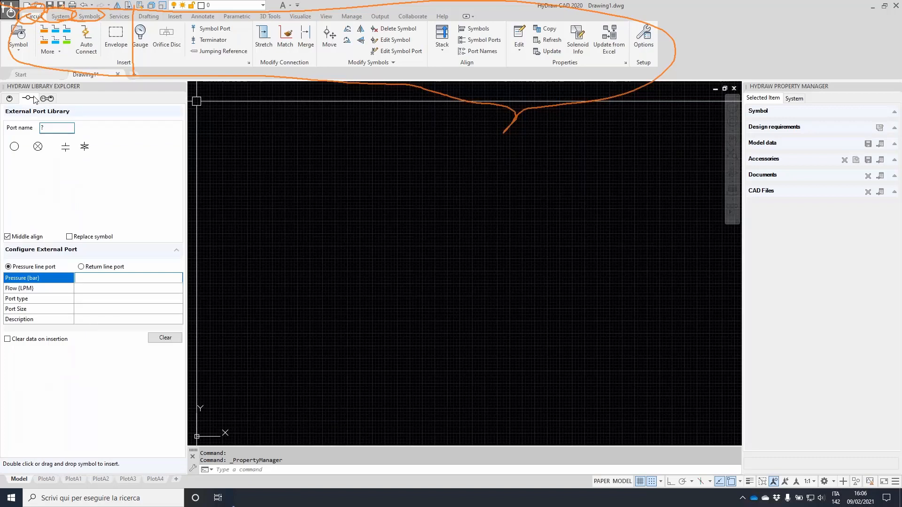
{"action": "left_click", "coordinate": [50, 100]}
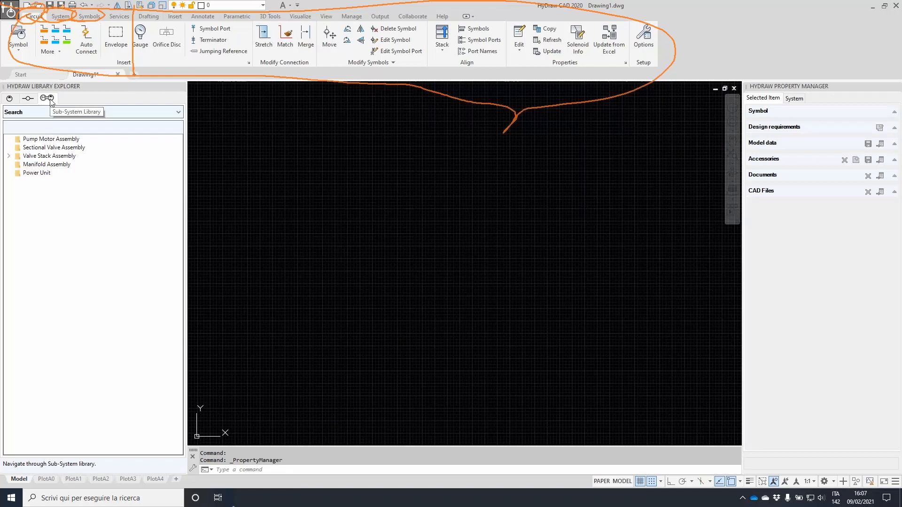
{"action": "left_click", "coordinate": [10, 98]}
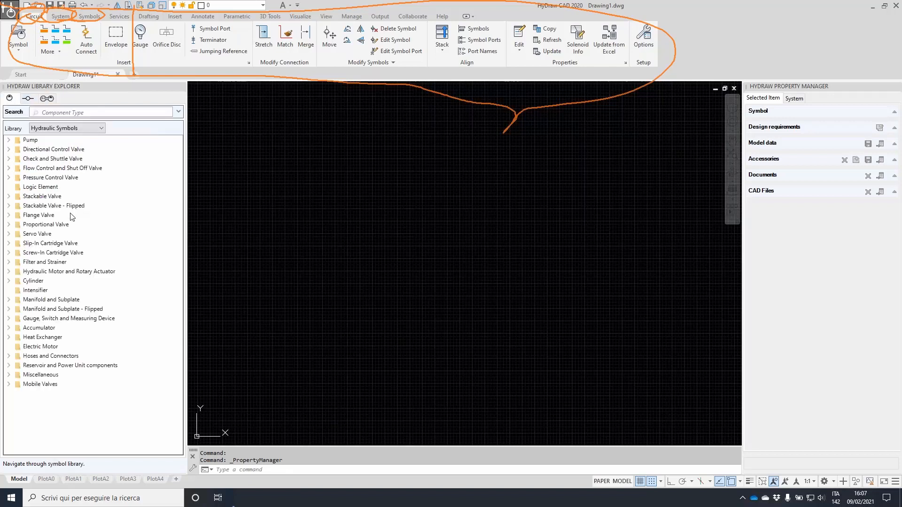
{"action": "left_click", "coordinate": [90, 109]}
Find the screw-in cartridge check valve with 'check%screw' and place it on Drawing1 as item 1
{"action": "type", "text": "che"}
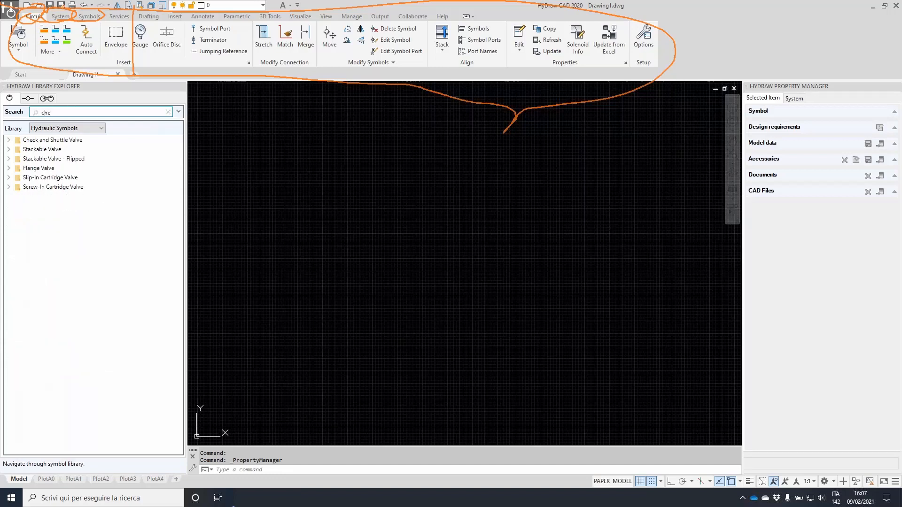
{"action": "type", "text": "ck%screw"}
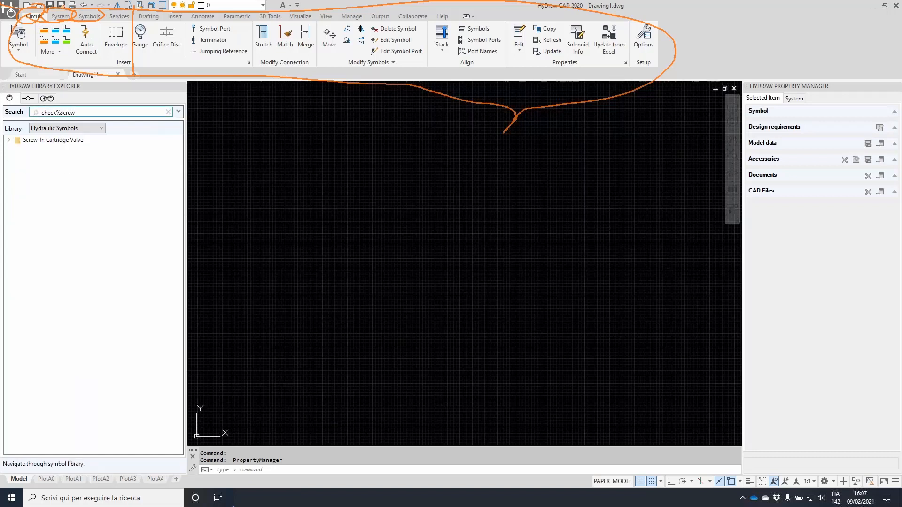
{"action": "double_click", "coordinate": [16, 140]}
{"action": "left_click", "coordinate": [45, 151]}
{"action": "double_click", "coordinate": [44, 150]}
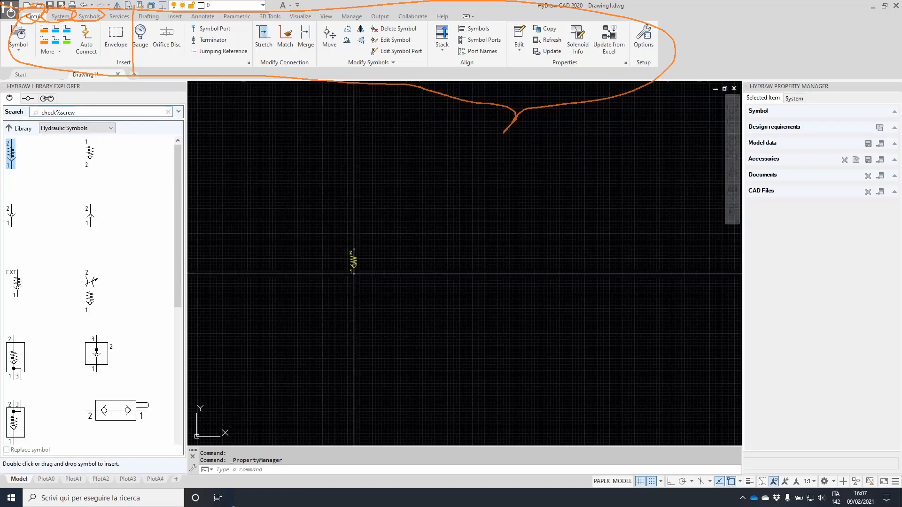
{"action": "left_click", "coordinate": [351, 300]}
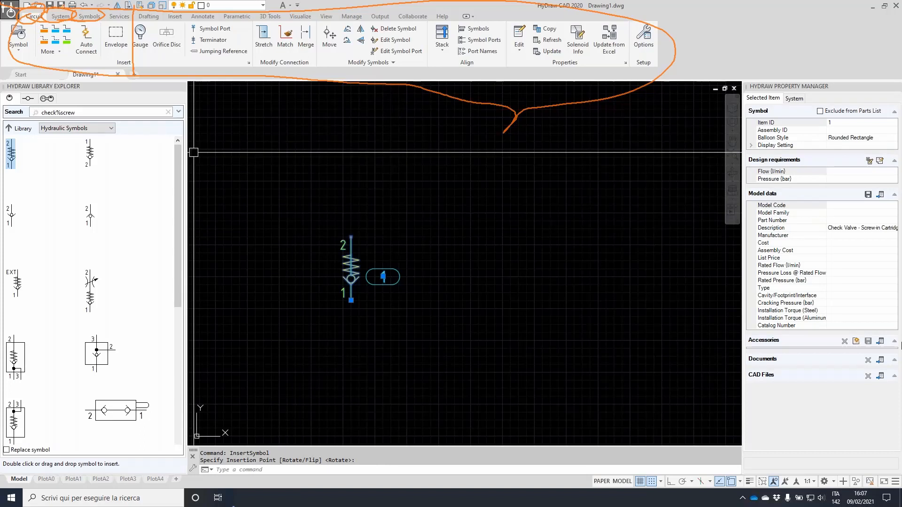
{"action": "key", "text": "Escape"}
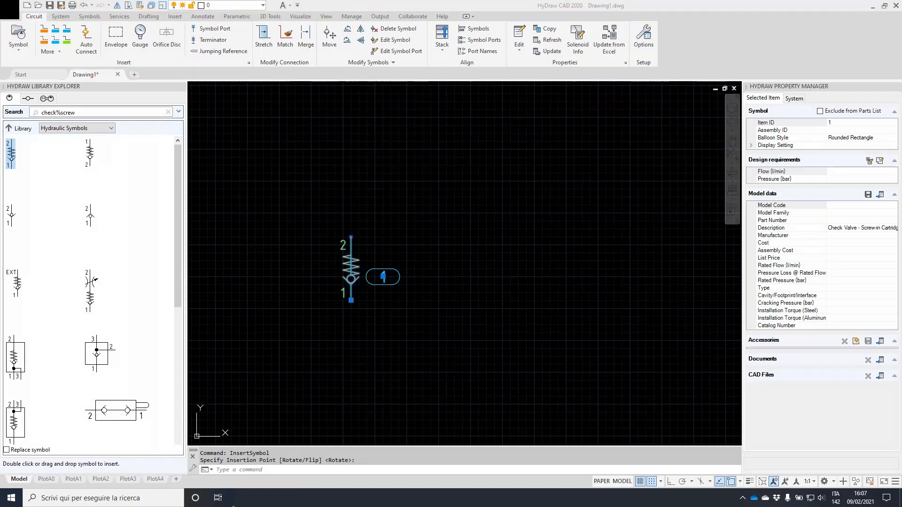
Open Webinar.DWG from the Download folder, then return to the Drawing1 tab
{"action": "left_click", "coordinate": [39, 5]}
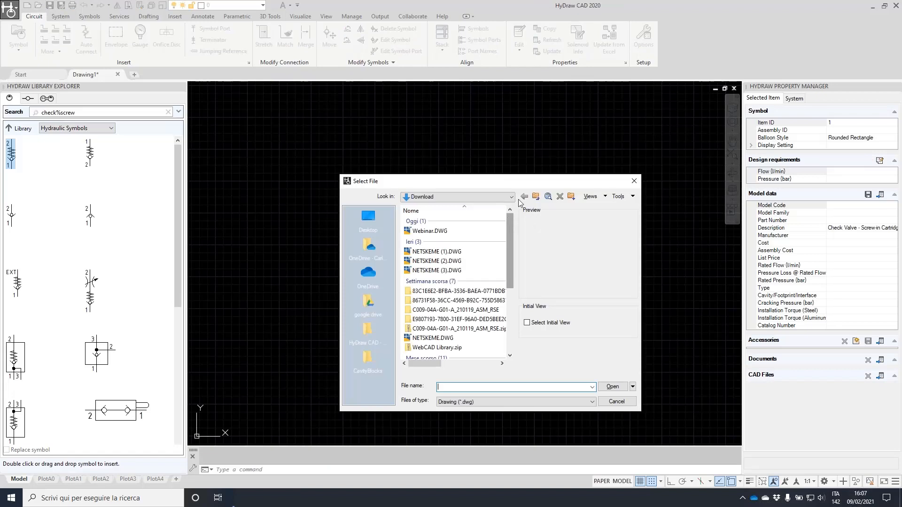
{"action": "left_click", "coordinate": [591, 402]}
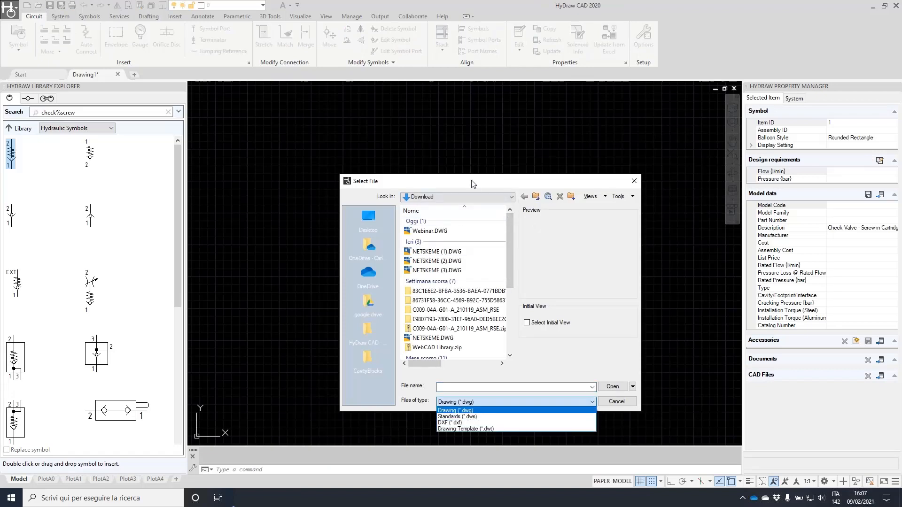
{"action": "left_click", "coordinate": [431, 237]}
{"action": "left_click", "coordinate": [452, 231]}
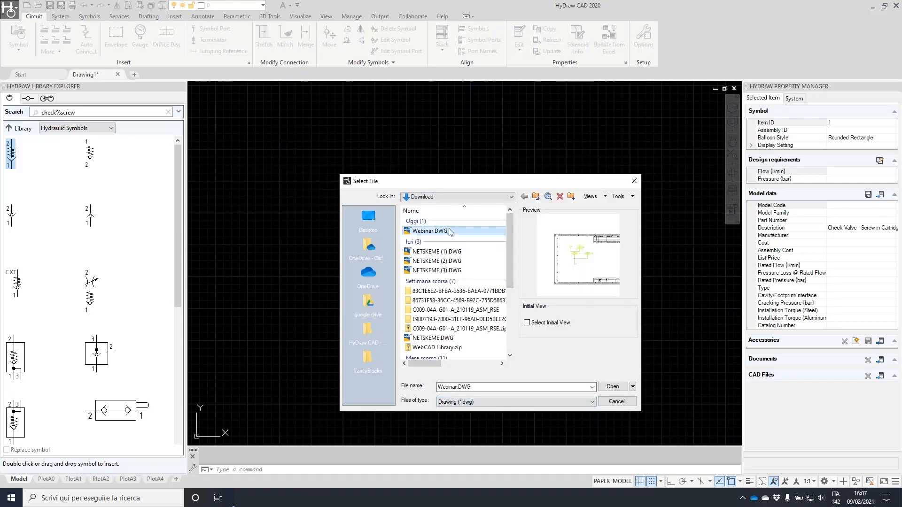
{"action": "left_click", "coordinate": [613, 386]}
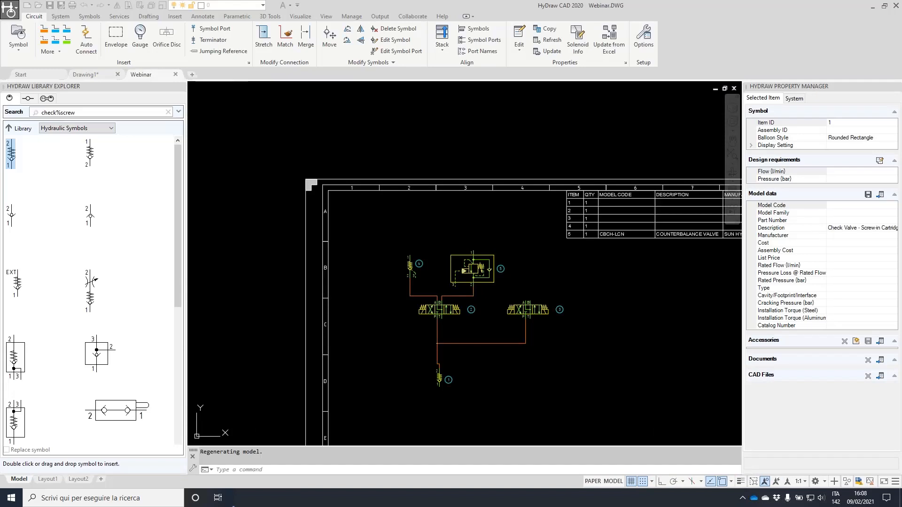
{"action": "left_click", "coordinate": [85, 74]}
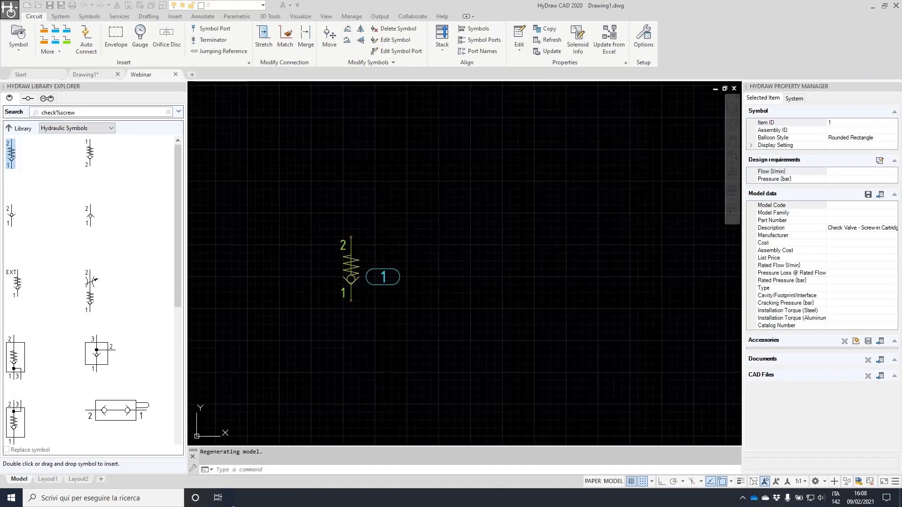
In the Webinar schematic, select counterbalance valve item 5 and drag elements around it
{"action": "left_click", "coordinate": [141, 74]}
{"action": "scroll", "coordinate": [405, 268], "scroll_direction": "up", "scroll_amount": 5}
{"action": "left_click", "coordinate": [406, 268]}
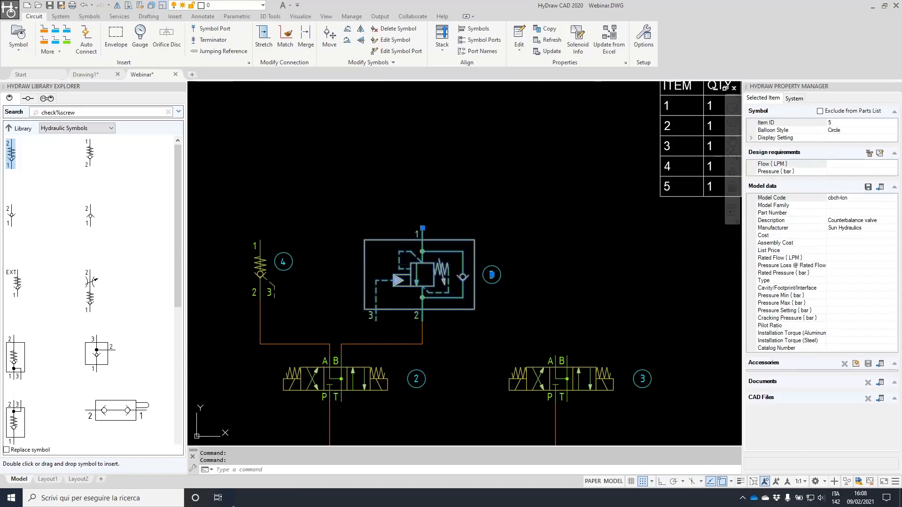
{"action": "mouse_move", "coordinate": [367, 214]}
{"action": "left_mouse_down"}
{"action": "mouse_move", "coordinate": [340, 264]}
{"action": "mouse_move", "coordinate": [487, 342]}
{"action": "mouse_move", "coordinate": [426, 197]}
{"action": "mouse_move", "coordinate": [348, 222]}
{"action": "left_mouse_up"}
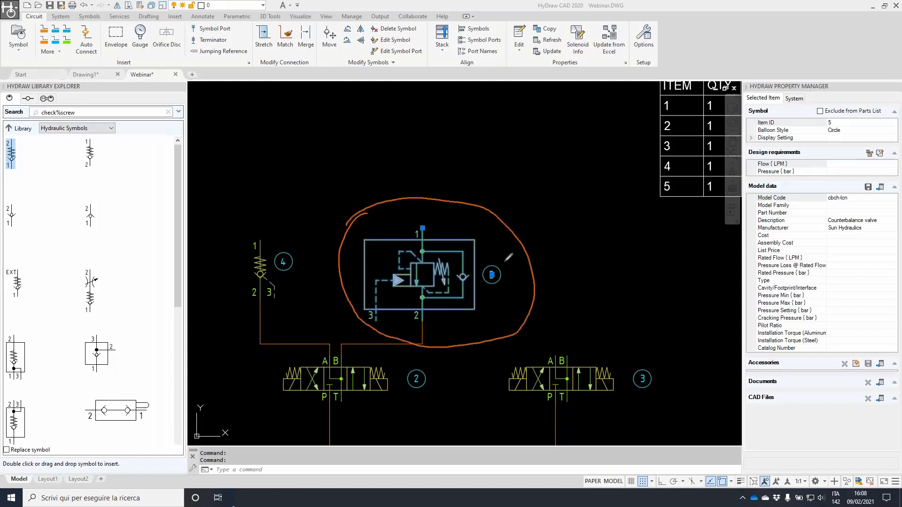
{"action": "left_click_drag", "start_coordinate": [474, 250], "coordinate": [754, 200]}
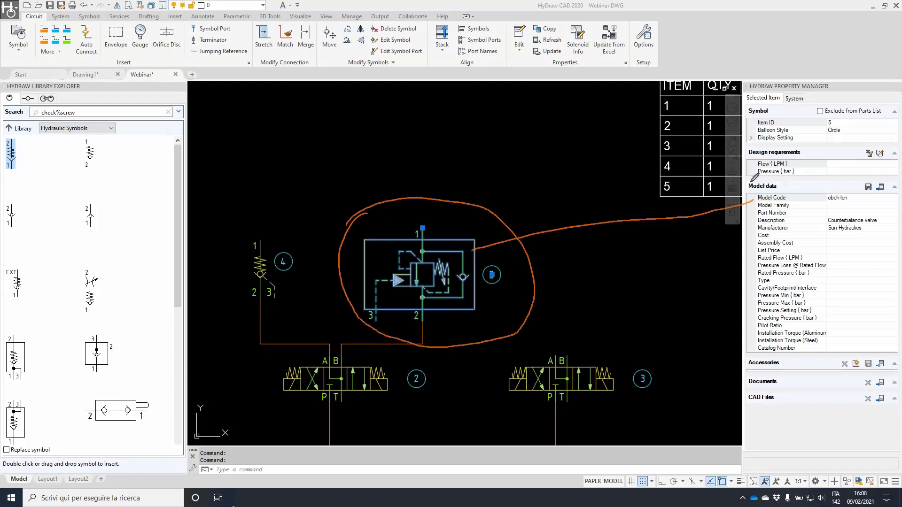
{"action": "left_click_drag", "start_coordinate": [819, 225], "coordinate": [891, 220]}
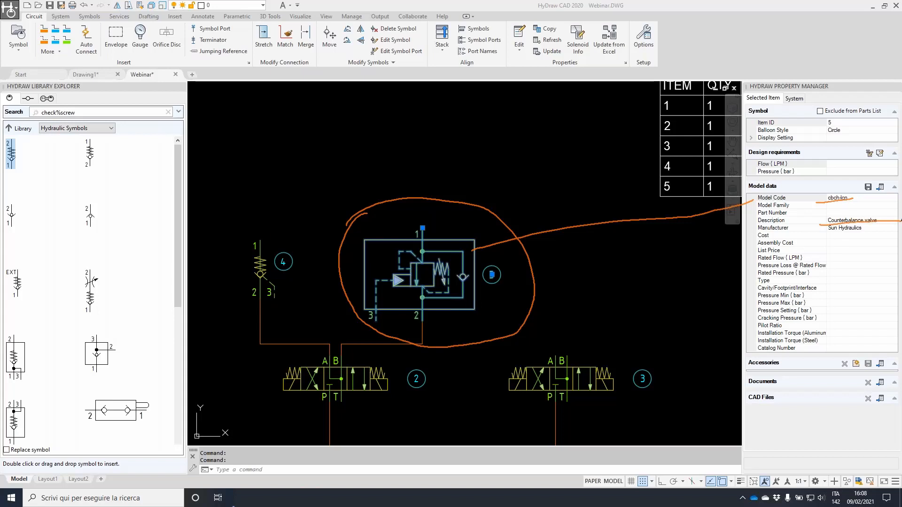
{"action": "left_click_drag", "start_coordinate": [813, 236], "coordinate": [877, 238]}
{"action": "left_click_drag", "start_coordinate": [830, 240], "coordinate": [836, 349]}
Set the check valve's Cracking Pressure to 5 in the Property Manager
{"action": "middle_click_drag", "start_coordinate": [580, 378], "coordinate": [611, 271]}
{"action": "left_click", "coordinate": [612, 272]}
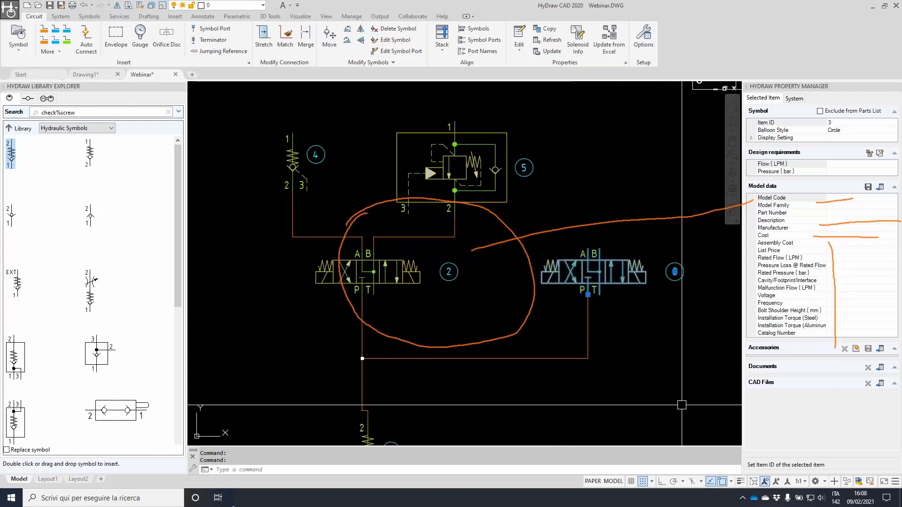
{"action": "middle_click_drag", "start_coordinate": [414, 410], "coordinate": [473, 270]}
{"action": "left_click", "coordinate": [426, 303]}
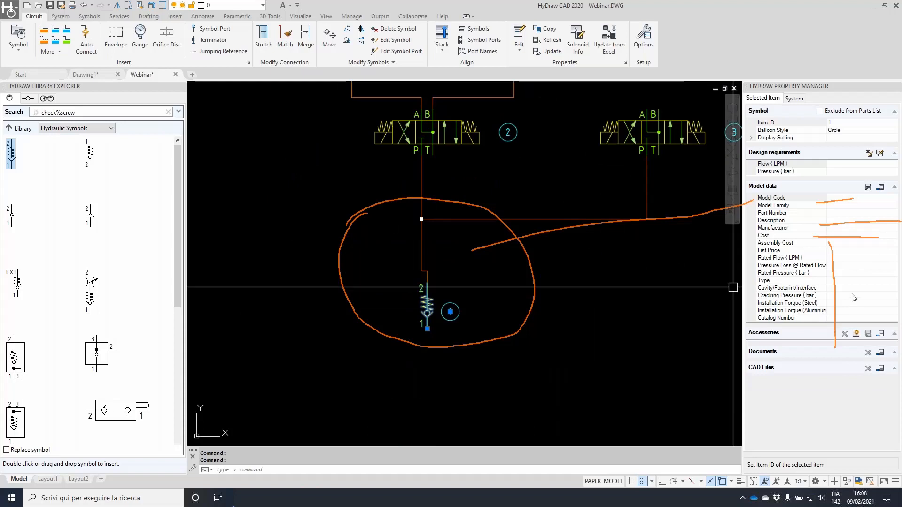
{"action": "left_click", "coordinate": [856, 296]}
{"action": "type", "text": "5"}
{"action": "key", "text": "Return"}
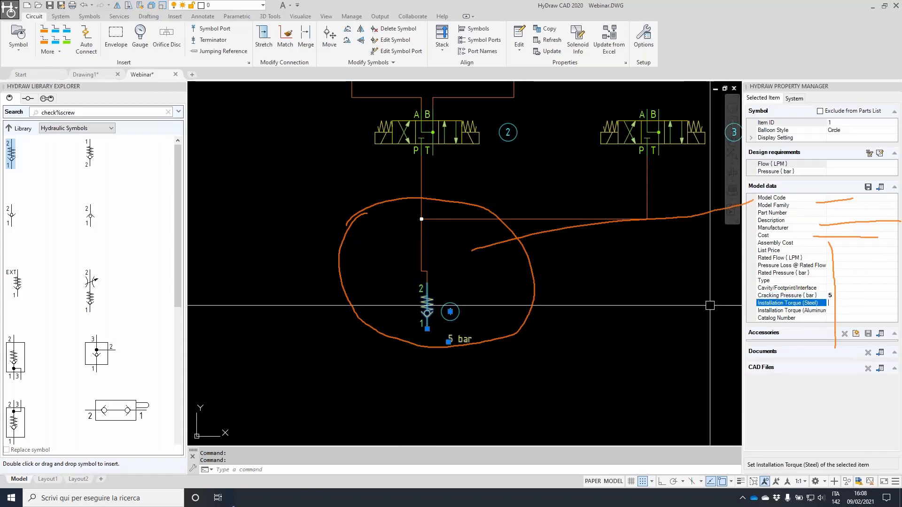
Move the 5 bar label above the check valve and cycle its balloon shape back to a circle
{"action": "scroll", "coordinate": [442, 352], "scroll_direction": "up", "scroll_amount": 4}
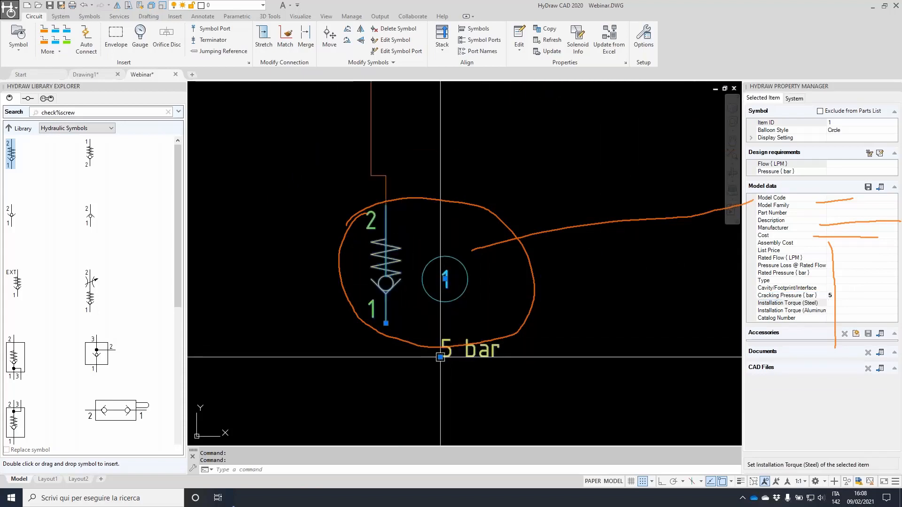
{"action": "left_click", "coordinate": [440, 357]}
{"action": "left_click", "coordinate": [416, 234]}
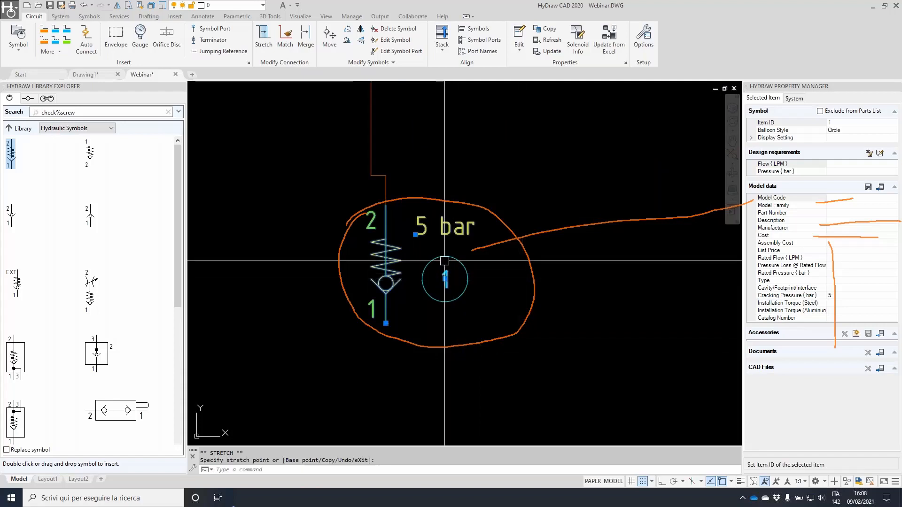
{"action": "double_click", "coordinate": [858, 131]}
{"action": "double_click", "coordinate": [859, 130]}
{"action": "double_click", "coordinate": [858, 130]}
{"action": "double_click", "coordinate": [858, 130]}
{"action": "double_click", "coordinate": [858, 130]}
Cancel the pending command and begin a selection window around the circuit
{"action": "scroll", "coordinate": [456, 313], "scroll_direction": "down", "scroll_amount": 4}
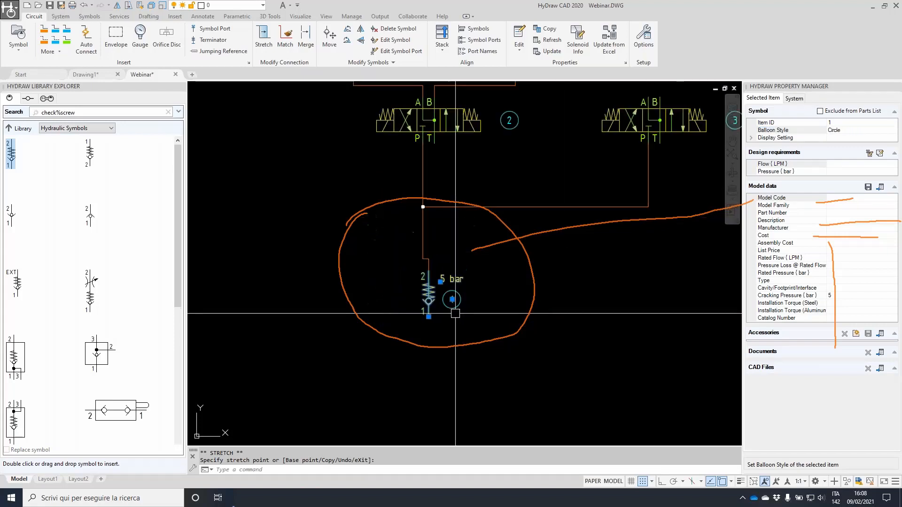
{"action": "scroll", "coordinate": [456, 313], "scroll_direction": "down", "scroll_amount": 3}
{"action": "key", "text": "Escape"}
{"action": "left_click", "coordinate": [359, 156]}
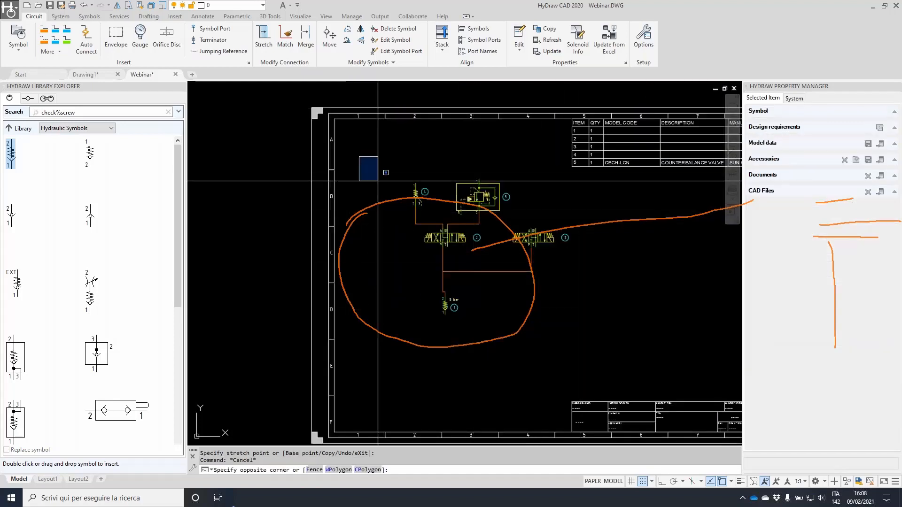
Paste the selected Webinar circuit into Drawing1 and delete the leftover lone check valve
{"action": "left_click", "coordinate": [619, 361]}
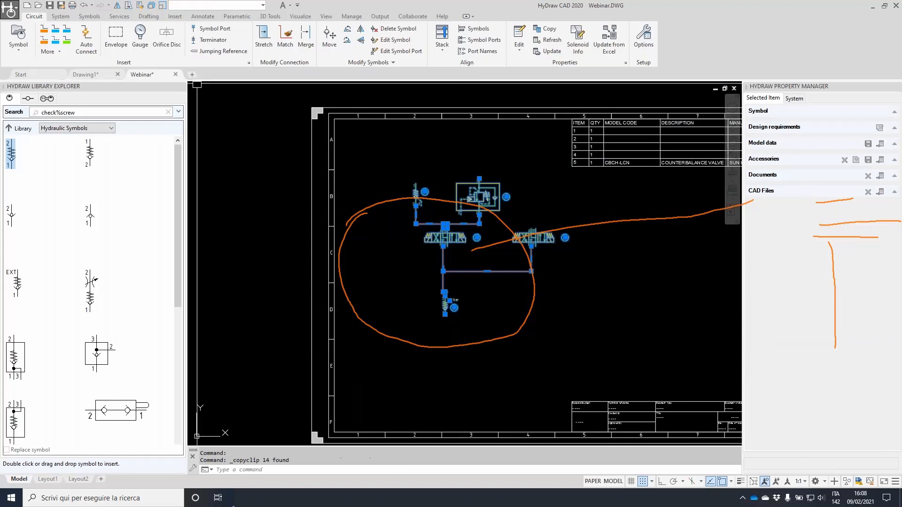
{"action": "left_click", "coordinate": [85, 74]}
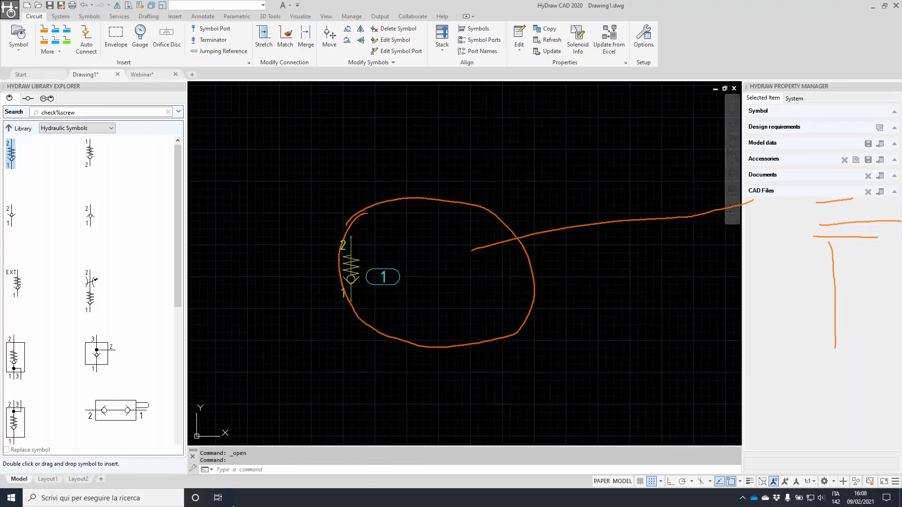
{"action": "scroll", "coordinate": [422, 299], "scroll_direction": "down", "scroll_amount": 3}
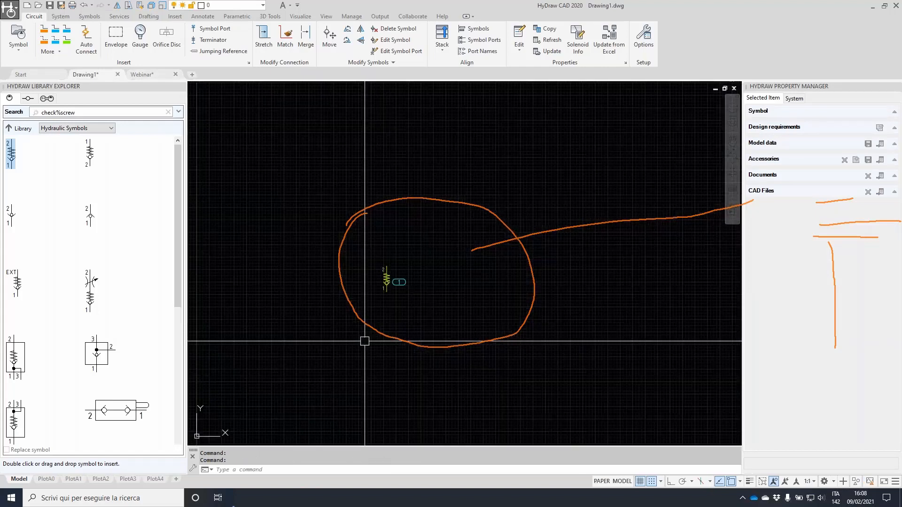
{"action": "key", "text": "ctrl+v"}
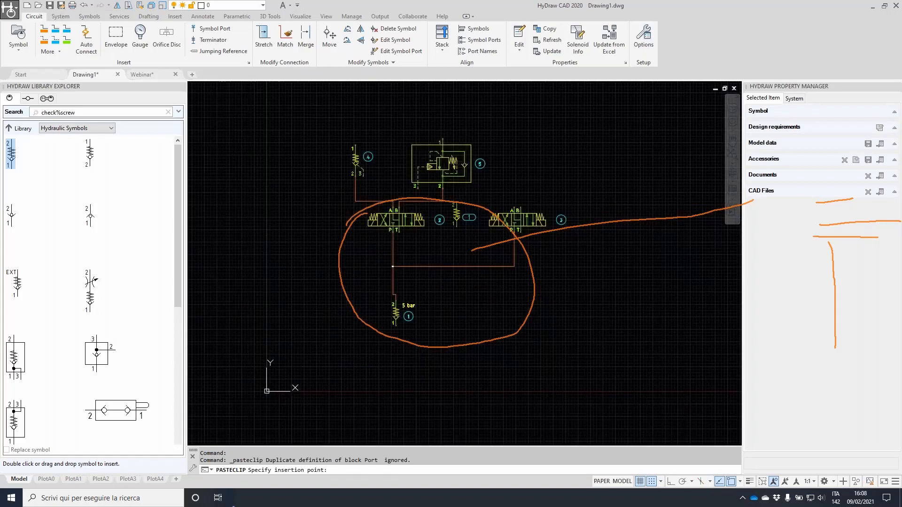
{"action": "left_click", "coordinate": [352, 328]}
{"action": "scroll", "coordinate": [438, 229], "scroll_direction": "up", "scroll_amount": 2}
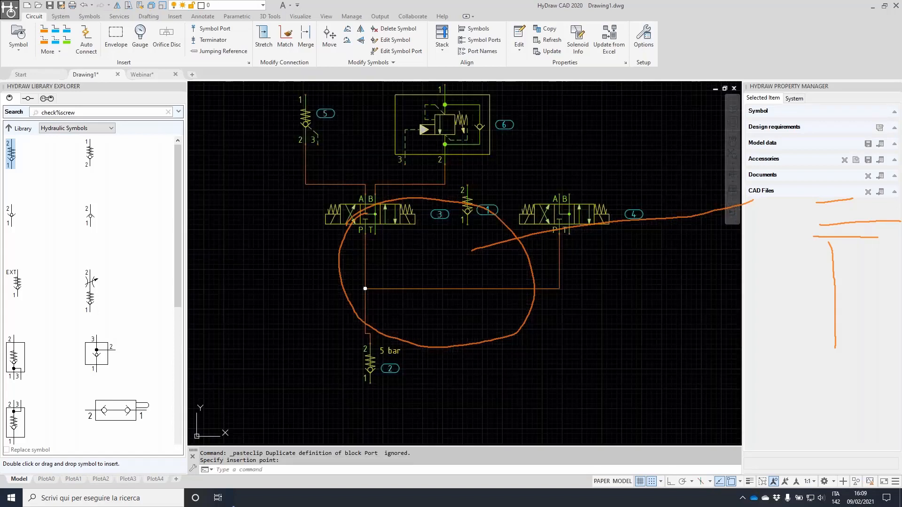
{"action": "key", "text": "Delete"}
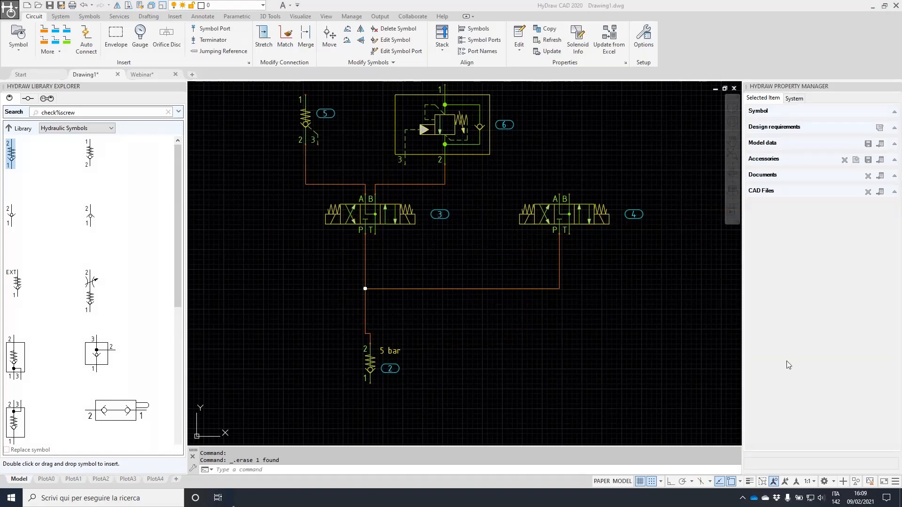
{"action": "key", "text": "Escape"}
Window-select the pasted circuit and move it to a new spot on the sheet
{"action": "scroll", "coordinate": [451, 186], "scroll_direction": "down", "scroll_amount": 3}
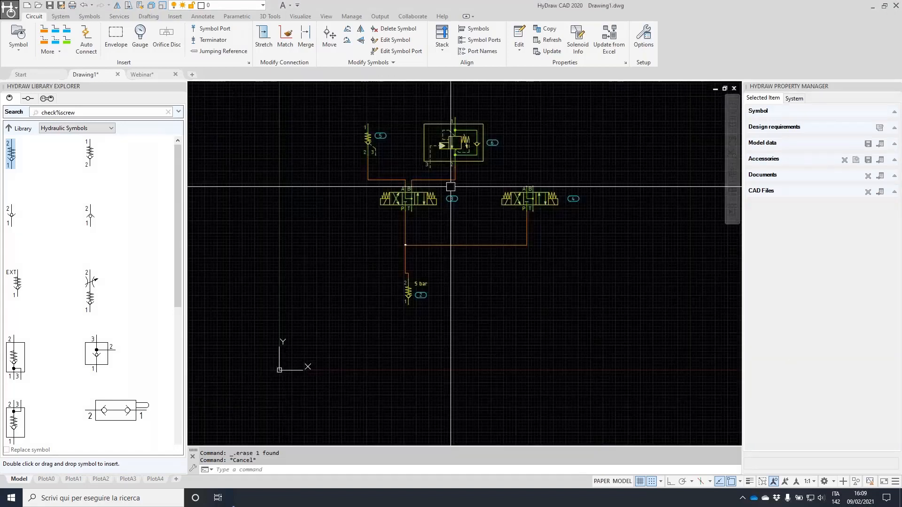
{"action": "middle_click_drag", "start_coordinate": [451, 186], "coordinate": [415, 231]}
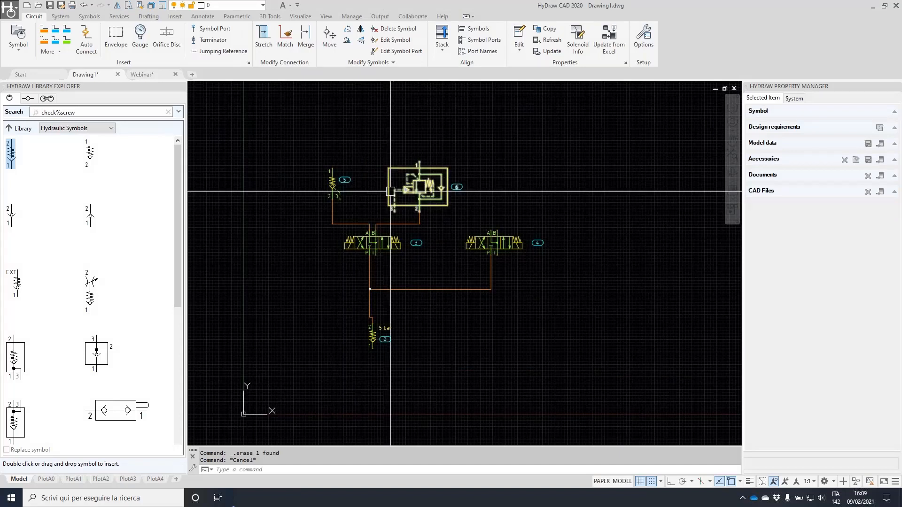
{"action": "left_click", "coordinate": [316, 144]}
{"action": "left_click", "coordinate": [570, 264]}
{"action": "type", "text": "m"}
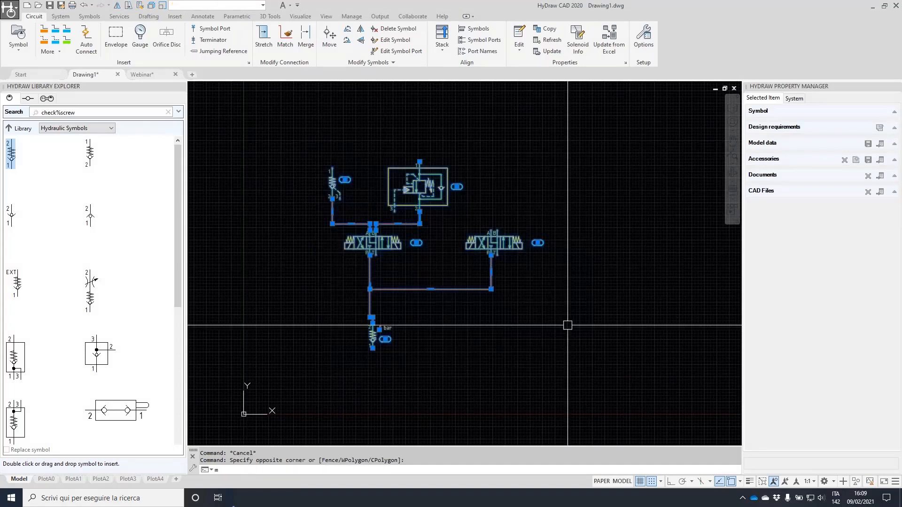
{"action": "key", "text": "Return"}
{"action": "left_click", "coordinate": [568, 337]}
{"action": "left_click", "coordinate": [620, 261]}
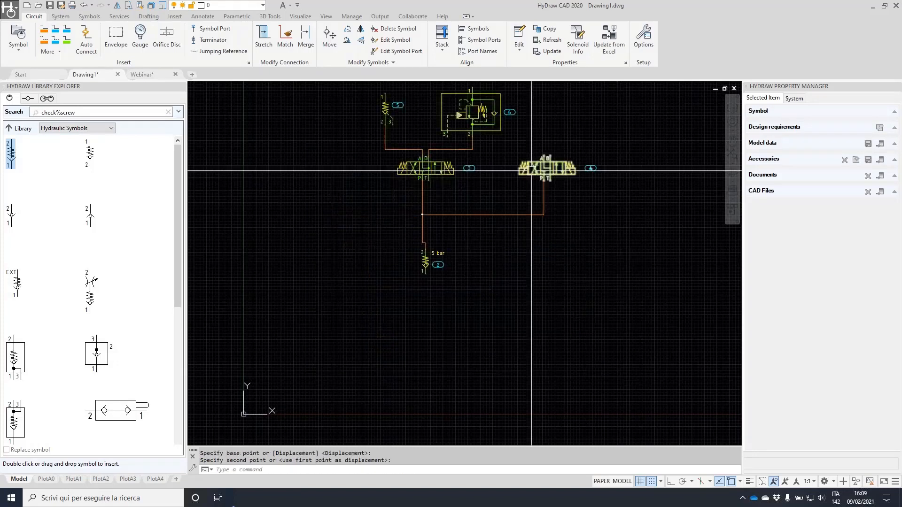
{"action": "middle_click_drag", "start_coordinate": [447, 170], "coordinate": [411, 232]}
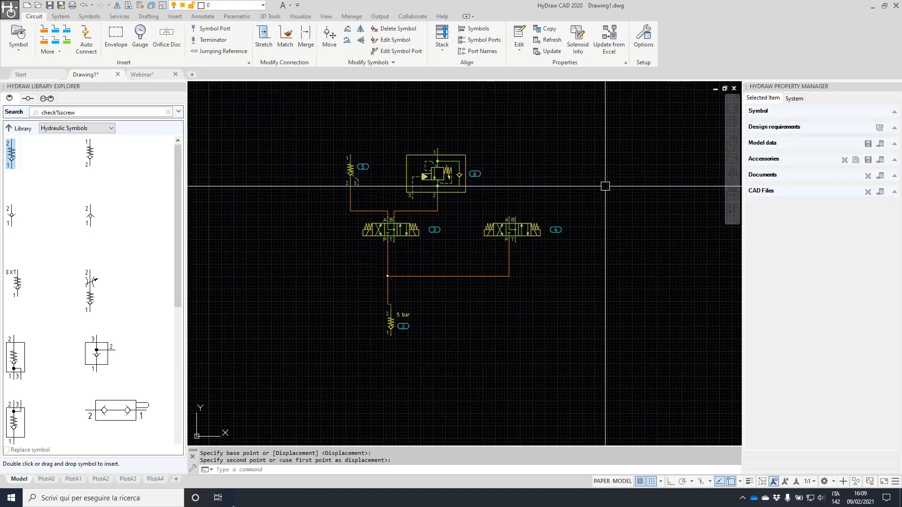
Search the library for 'pump' and place a single fixed pump below the circuit
{"action": "left_click", "coordinate": [7, 130]}
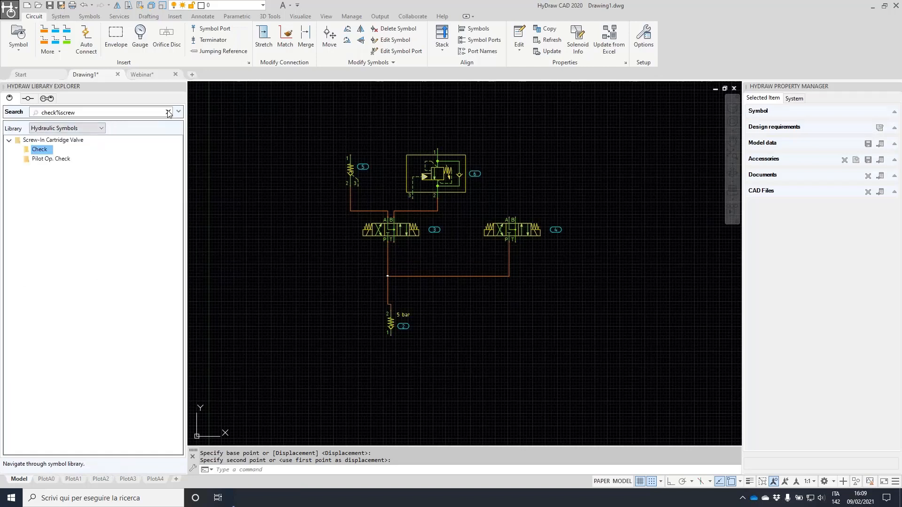
{"action": "left_click", "coordinate": [168, 112]}
{"action": "left_click", "coordinate": [90, 113]}
{"action": "type", "text": "pump"}
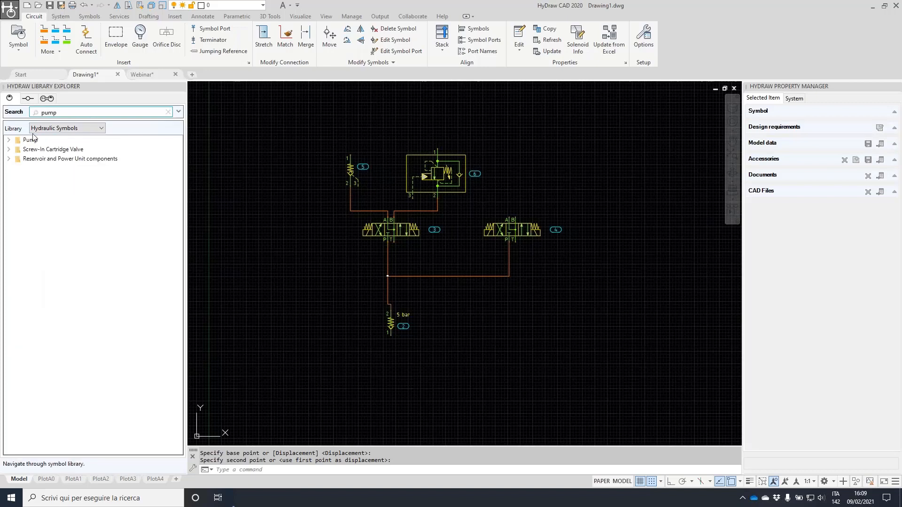
{"action": "left_click", "coordinate": [9, 140]}
{"action": "double_click", "coordinate": [23, 150]}
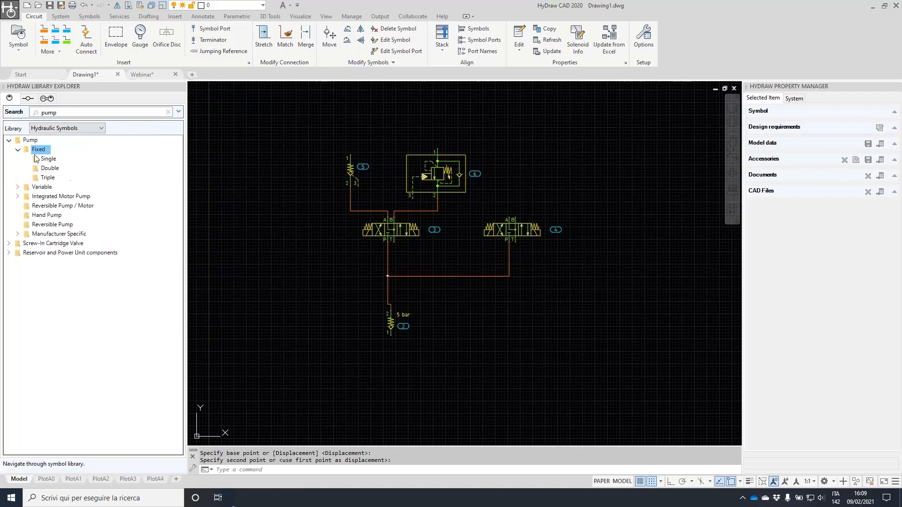
{"action": "double_click", "coordinate": [58, 158]}
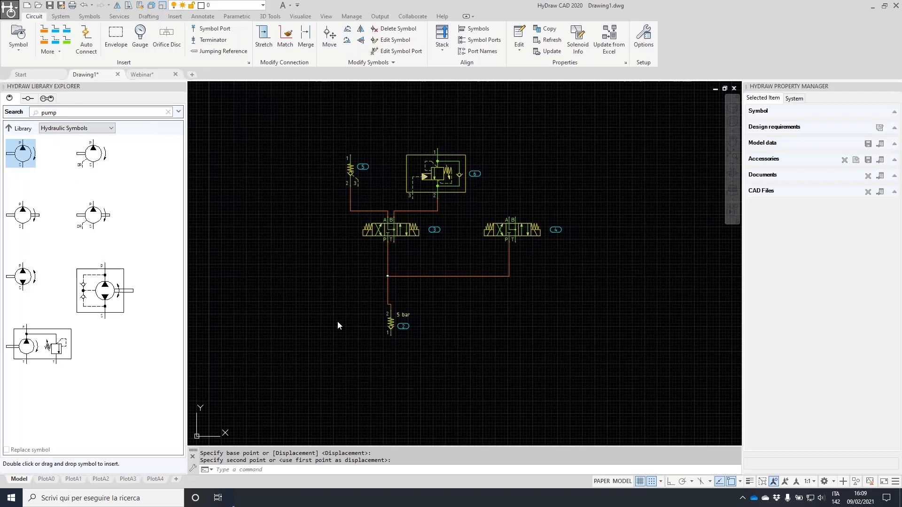
{"action": "left_click", "coordinate": [352, 400]}
Search 'coupl' and attach a Coupling Set symbol to the pump shaft
{"action": "double_click", "coordinate": [49, 112]}
{"action": "type", "text": "c"}
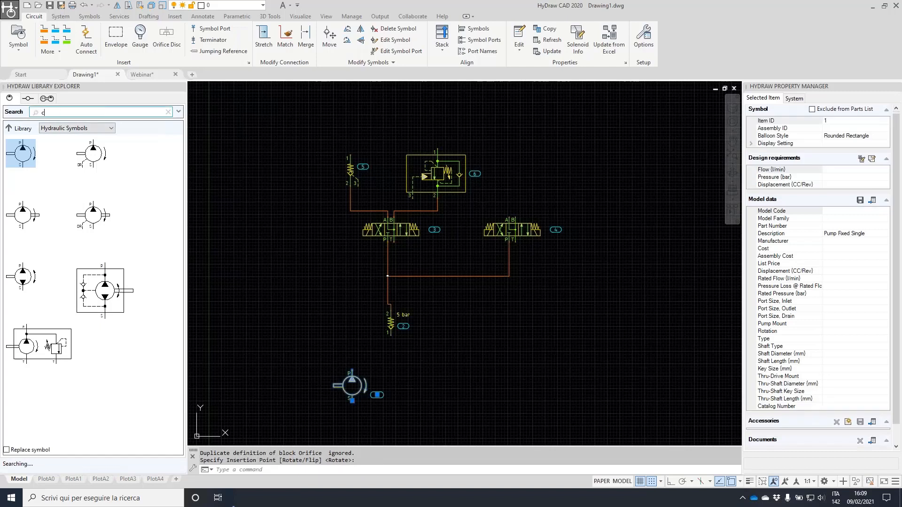
{"action": "type", "text": "oupl"}
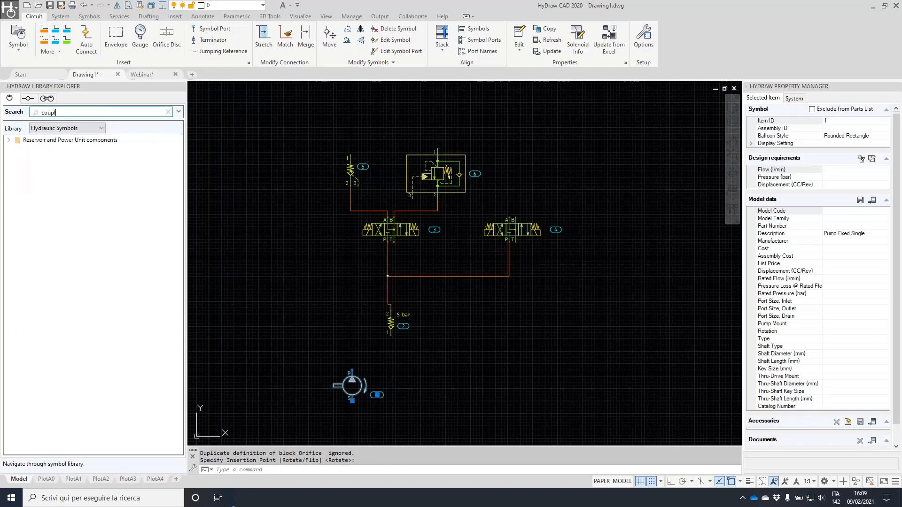
{"action": "left_click", "coordinate": [9, 140]}
{"action": "left_click", "coordinate": [18, 150]}
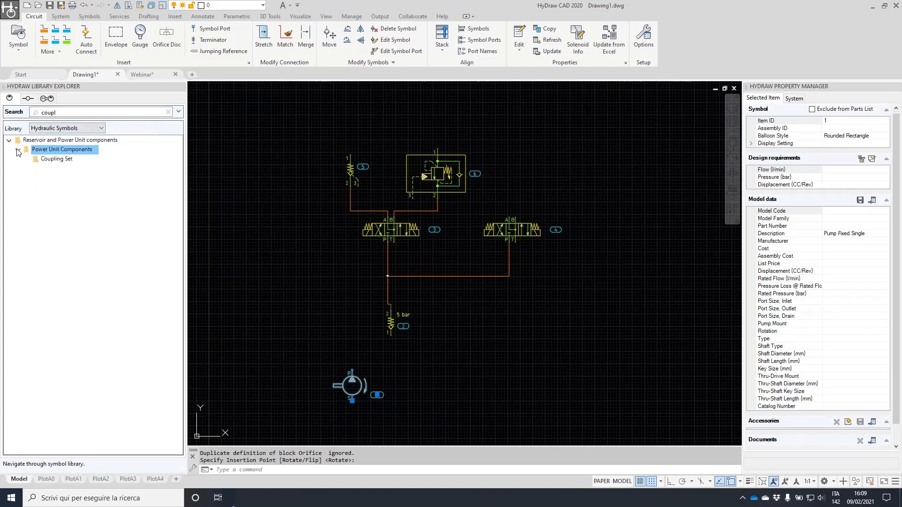
{"action": "double_click", "coordinate": [56, 162]}
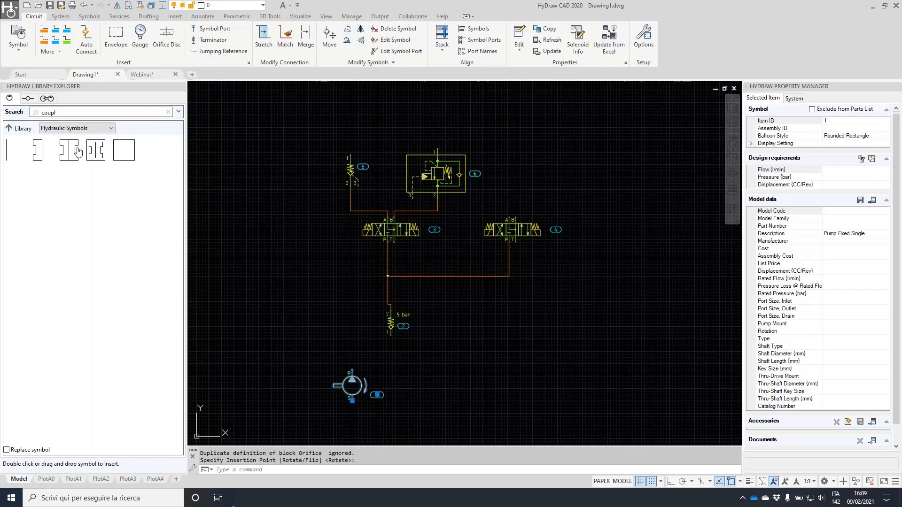
{"action": "double_click", "coordinate": [68, 150]}
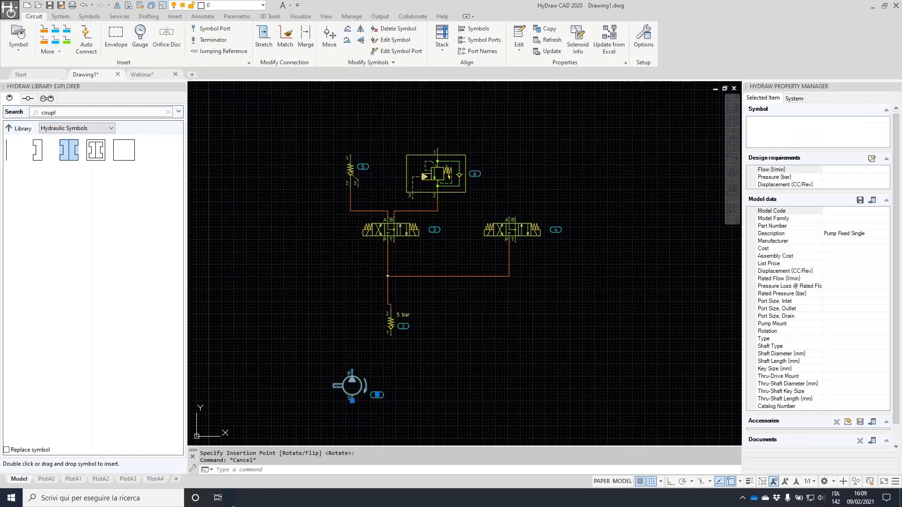
{"action": "left_click", "coordinate": [357, 384]}
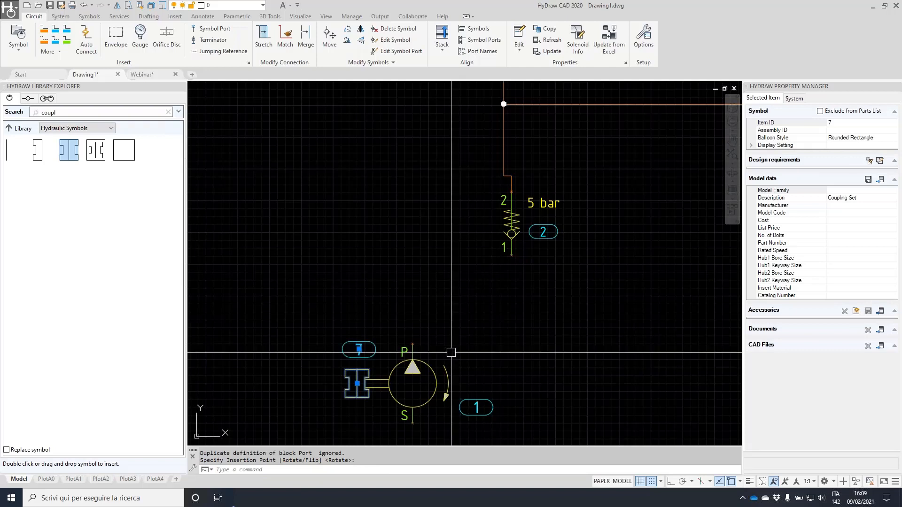
Search 'electri' and place an electric motor against the coupling as item 8
{"action": "left_click", "coordinate": [86, 114]}
{"action": "type", "text": "electric"}
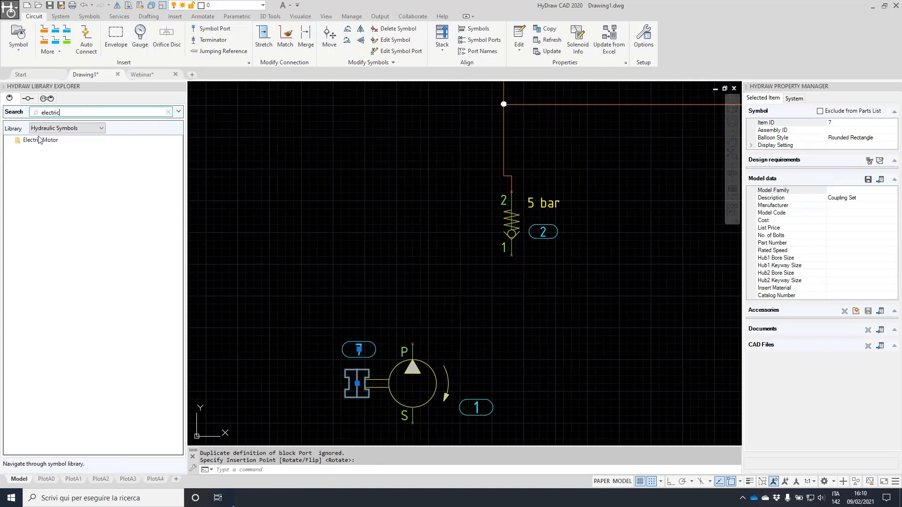
{"action": "double_click", "coordinate": [40, 140]}
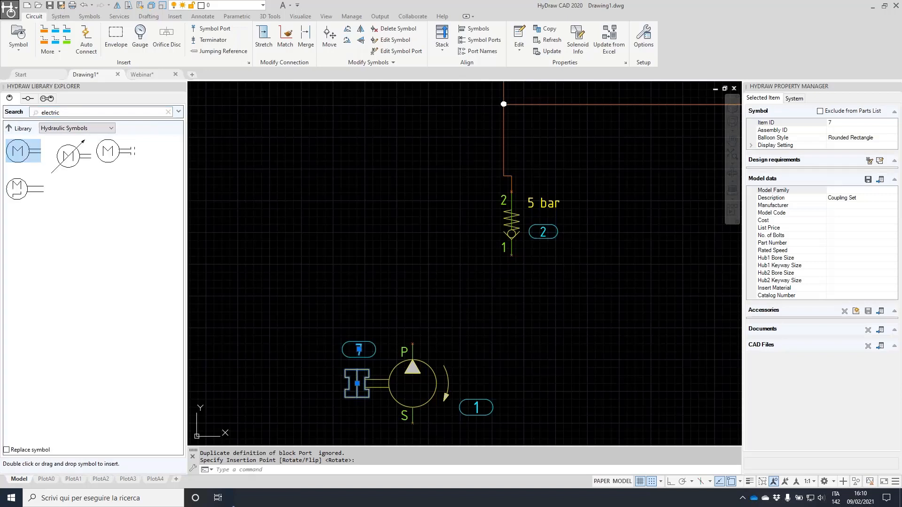
{"action": "key", "text": "Escape"}
{"action": "scroll", "coordinate": [321, 386], "scroll_direction": "up", "scroll_amount": 2}
{"action": "left_click", "coordinate": [368, 381]}
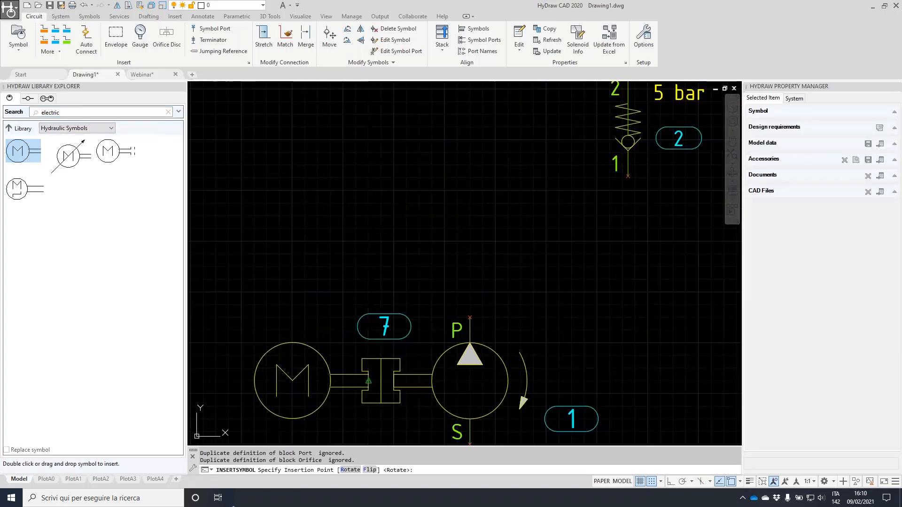
{"action": "scroll", "coordinate": [418, 307], "scroll_direction": "down", "scroll_amount": 2}
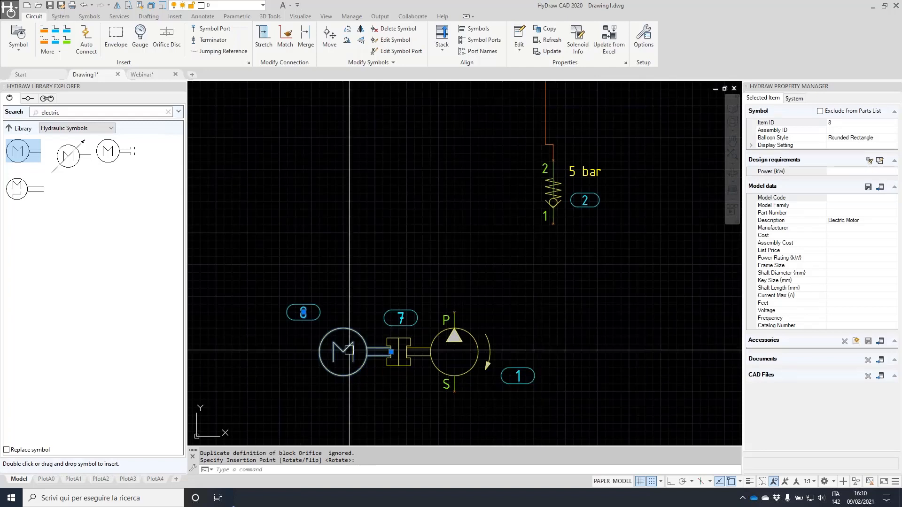
{"action": "key", "text": "Escape"}
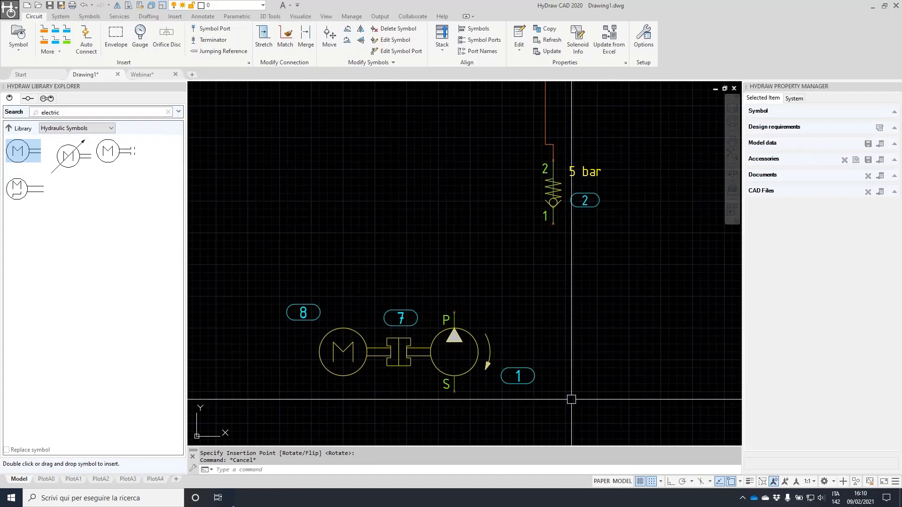
{"action": "left_click", "coordinate": [586, 407]}
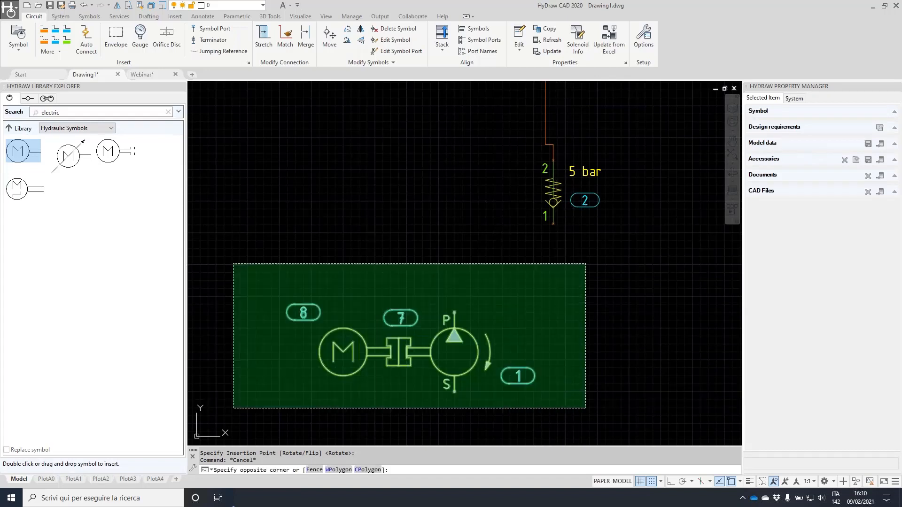
Delete the motor, coupling and pump, and open Pump Motor Assembly in the Sub-System library
{"action": "left_click", "coordinate": [231, 264]}
{"action": "key", "text": "Delete"}
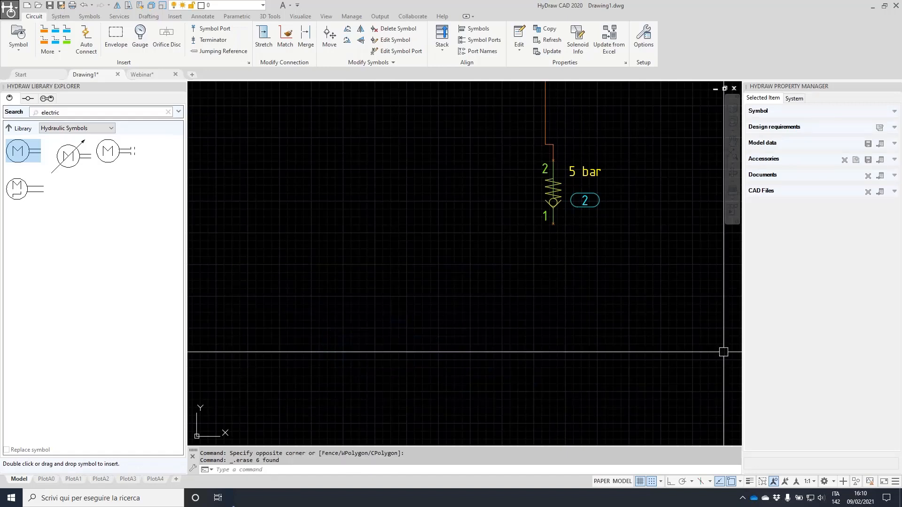
{"action": "left_click", "coordinate": [49, 99]}
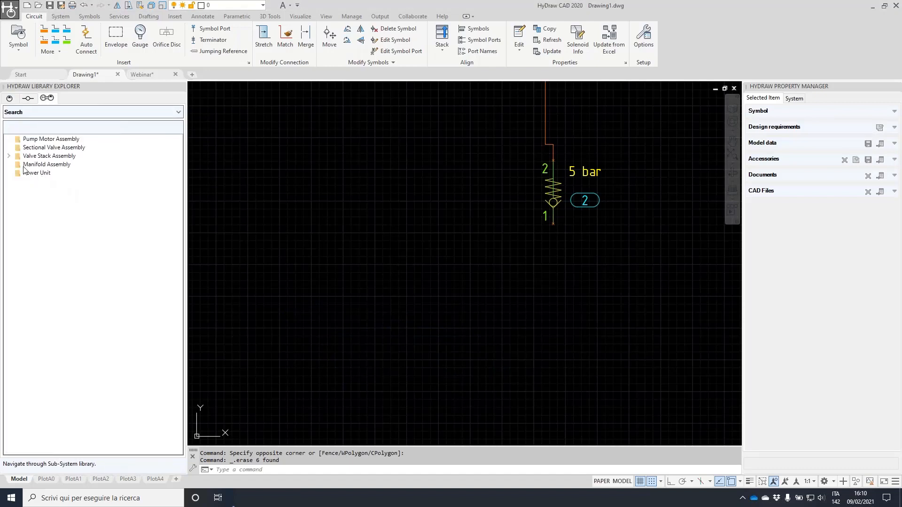
{"action": "left_click", "coordinate": [9, 156]}
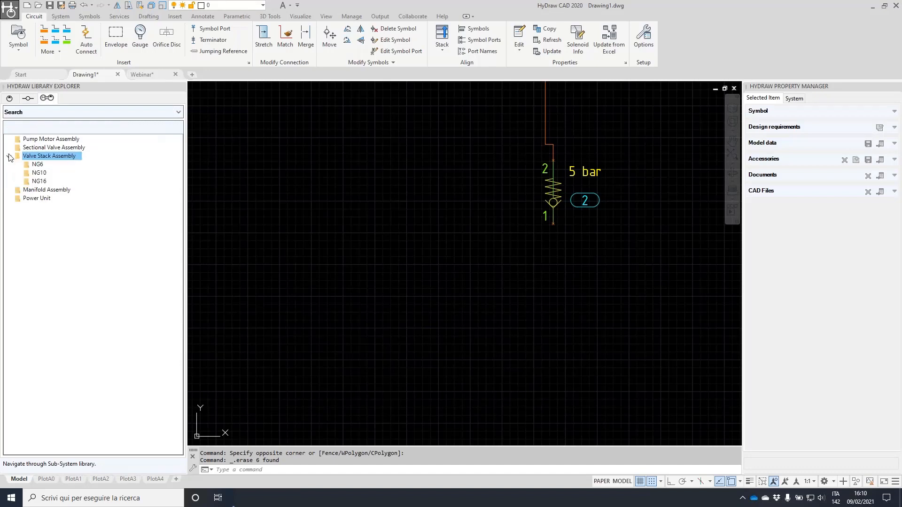
{"action": "double_click", "coordinate": [45, 140]}
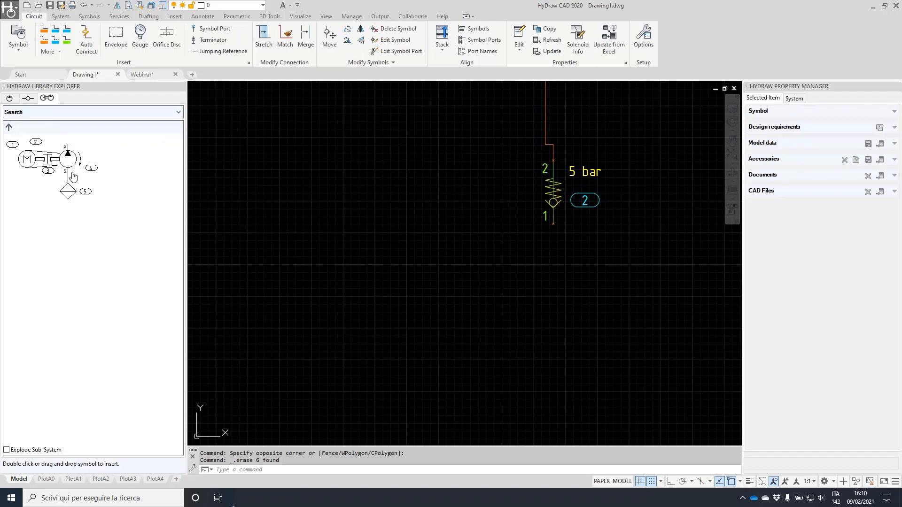
With explode-on-insert enabled, insert the pump motor assembly, then select and delete it
{"action": "left_click", "coordinate": [6, 450]}
{"action": "double_click", "coordinate": [84, 188]}
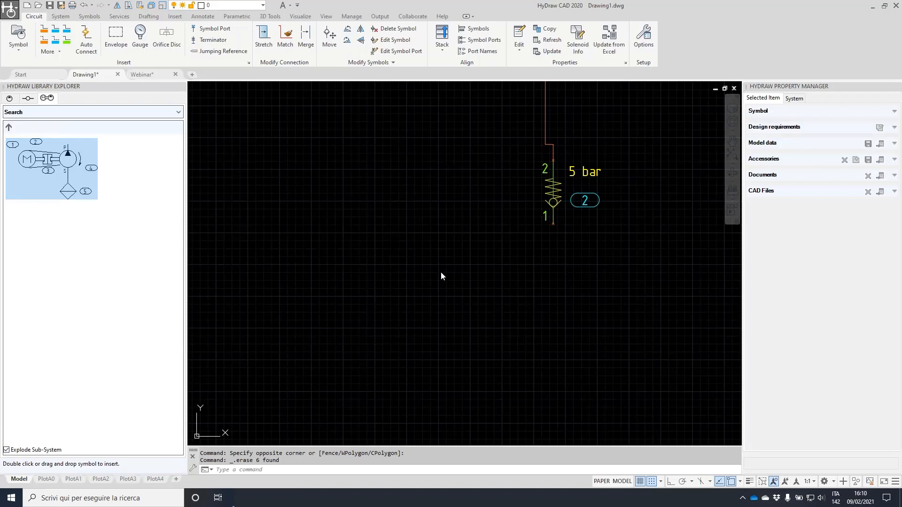
{"action": "left_click", "coordinate": [496, 304]}
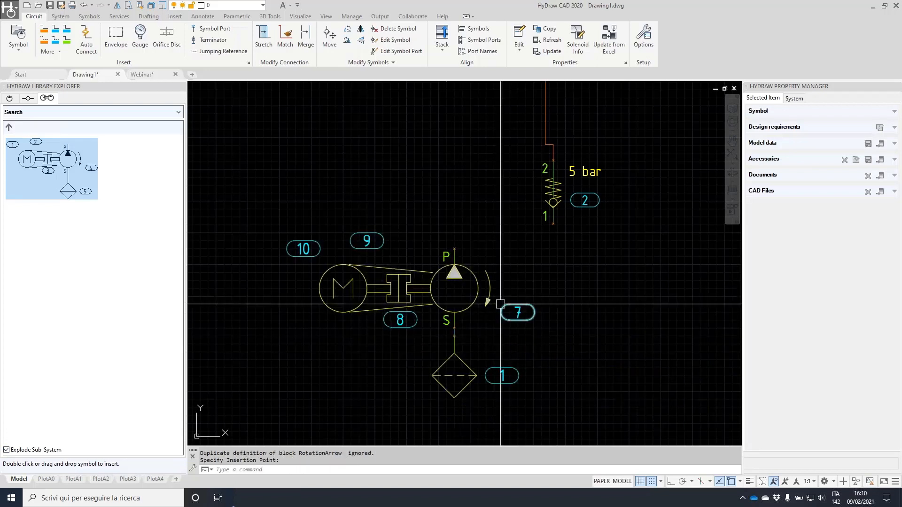
{"action": "left_click", "coordinate": [565, 401]}
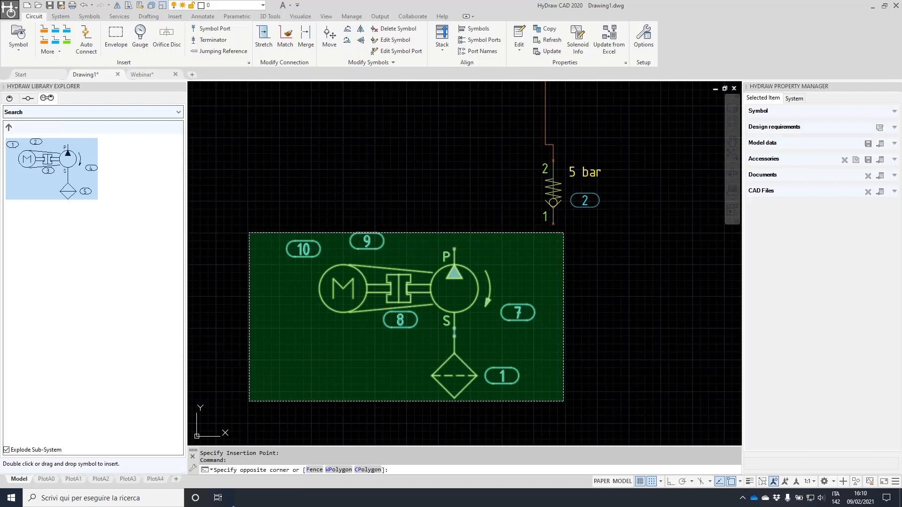
{"action": "left_click", "coordinate": [249, 233]}
{"action": "key", "text": "Delete"}
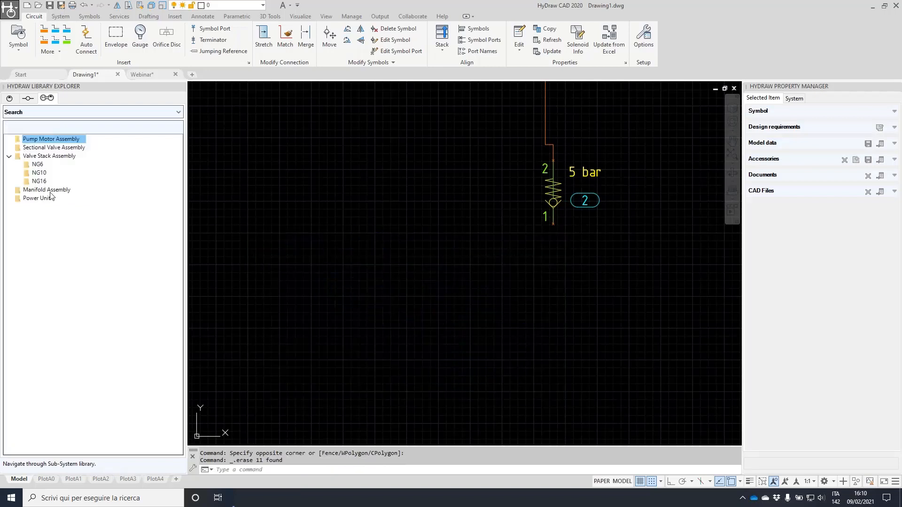
Insert the Power Unit sub-system on the drawing, then undo the insertion
{"action": "double_click", "coordinate": [38, 198]}
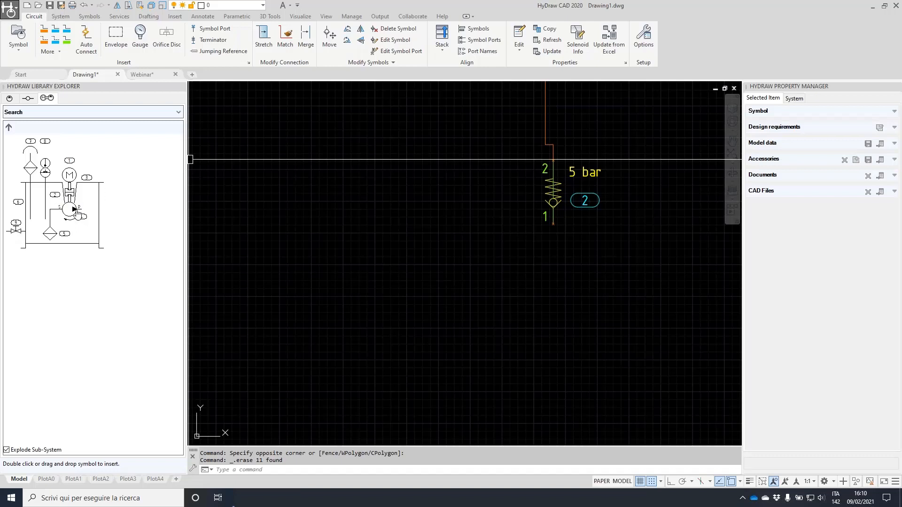
{"action": "left_click_drag", "start_coordinate": [75, 215], "coordinate": [421, 264]}
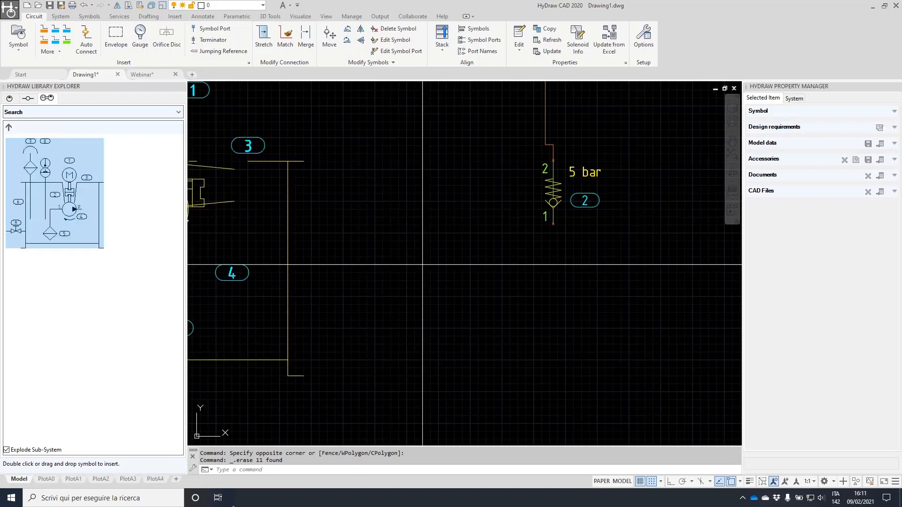
{"action": "scroll", "coordinate": [439, 296], "scroll_direction": "down", "scroll_amount": 3}
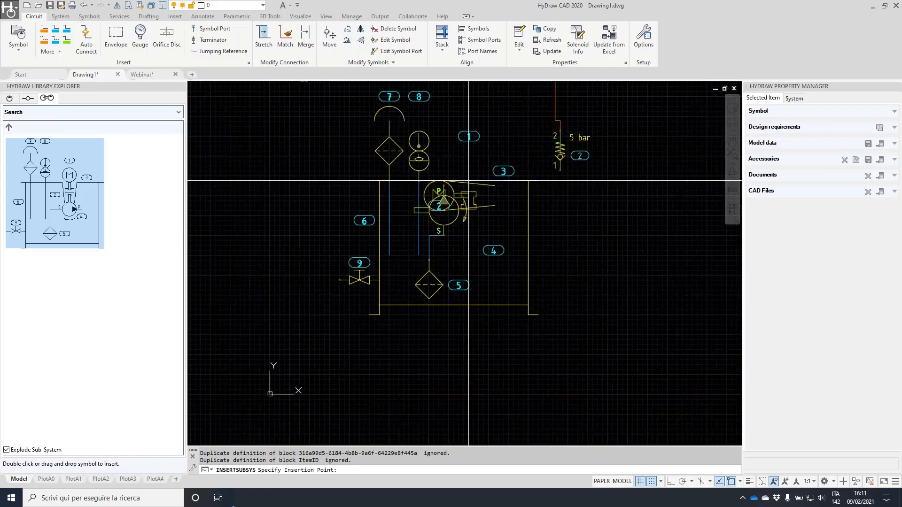
{"action": "left_click", "coordinate": [494, 202]}
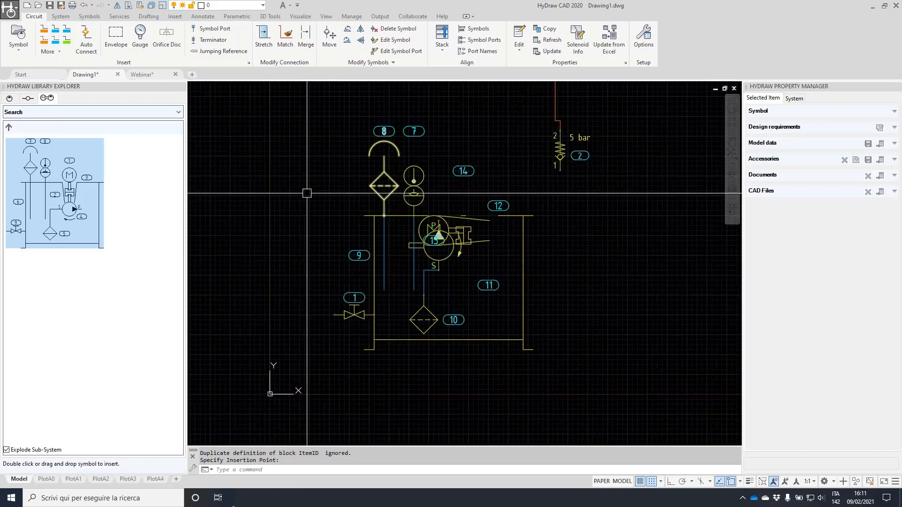
{"action": "key", "text": "ctrl+z"}
Purge unused blocks with _purge, then drag the Power Unit assembly onto the canvas again
{"action": "type", "text": "_pur"}
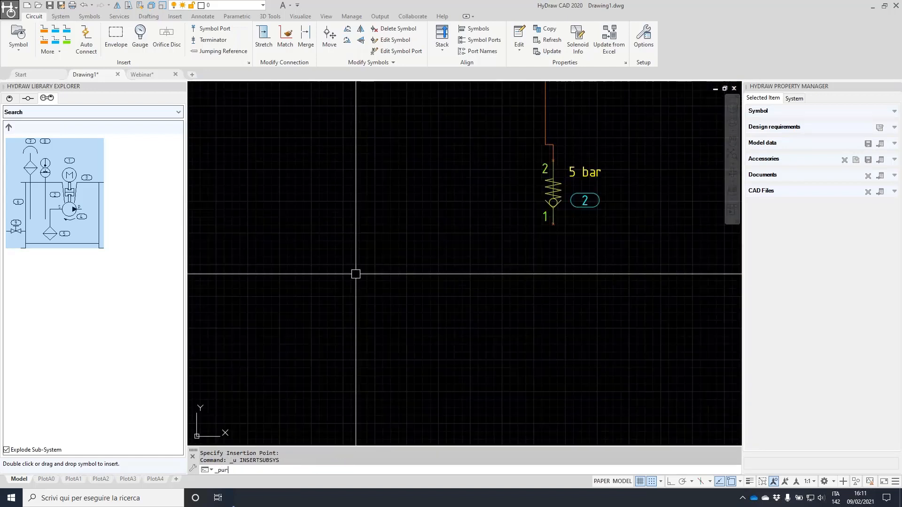
{"action": "type", "text": "ge"}
{"action": "key", "text": "Return"}
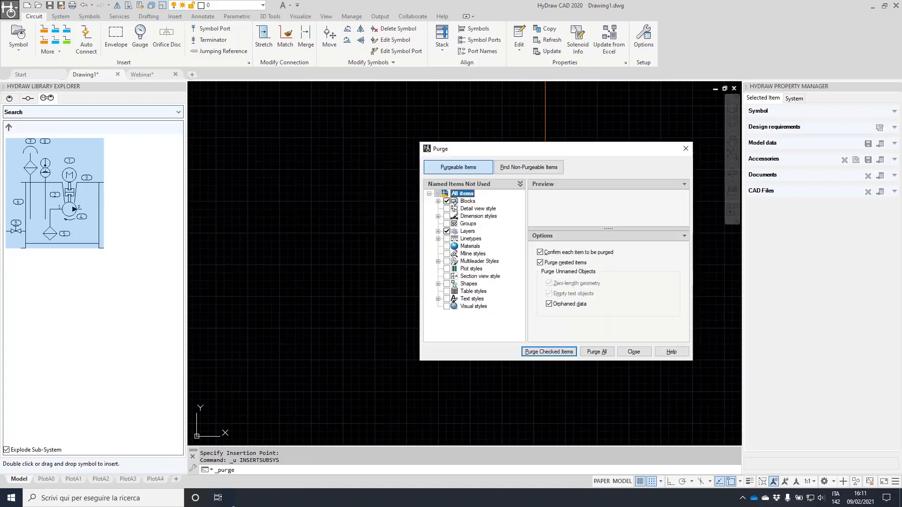
{"action": "left_click", "coordinate": [558, 351]}
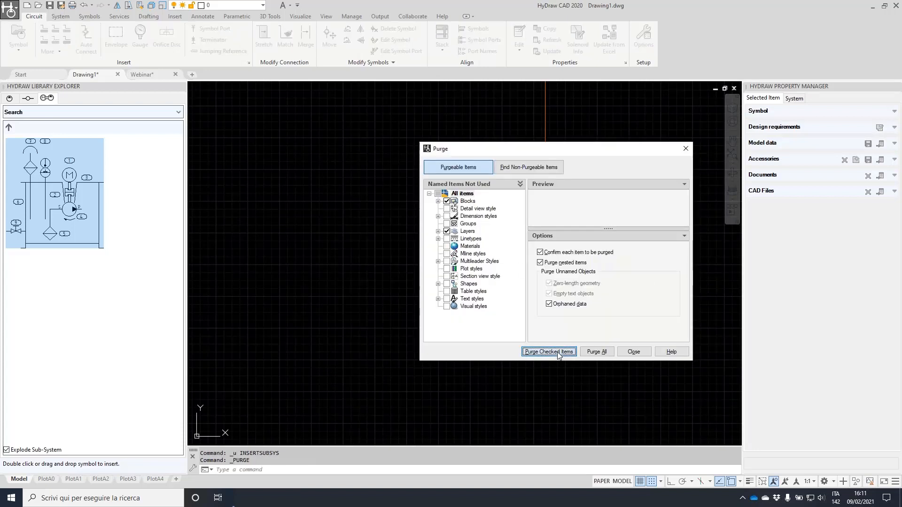
{"action": "left_click", "coordinate": [459, 231]}
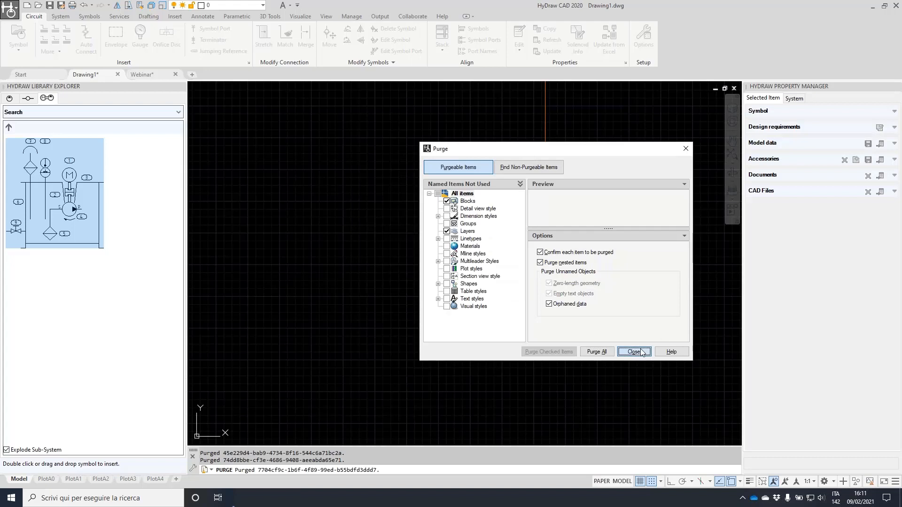
{"action": "left_click", "coordinate": [634, 350]}
{"action": "left_click_drag", "start_coordinate": [24, 216], "coordinate": [399, 344]}
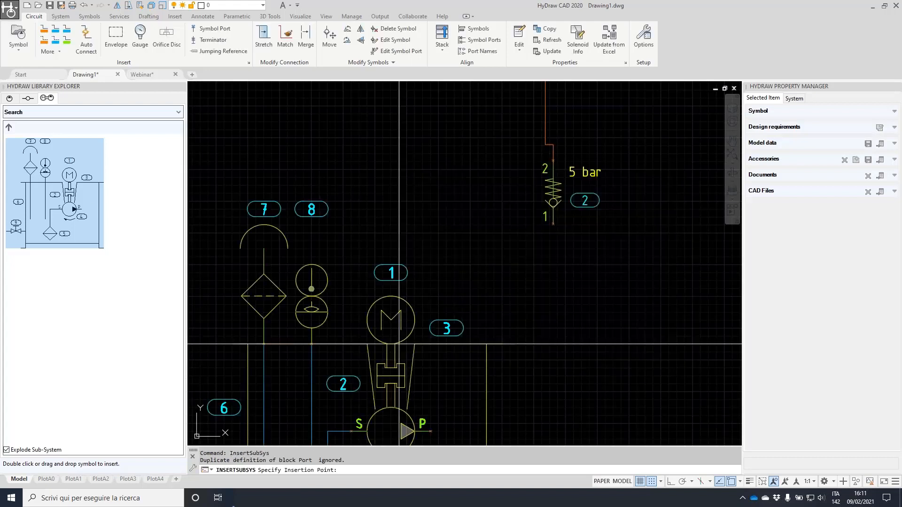
Place the Power Unit tank assembly below the valves and select the reservoir outline
{"action": "scroll", "coordinate": [399, 344], "scroll_direction": "down", "scroll_amount": 2}
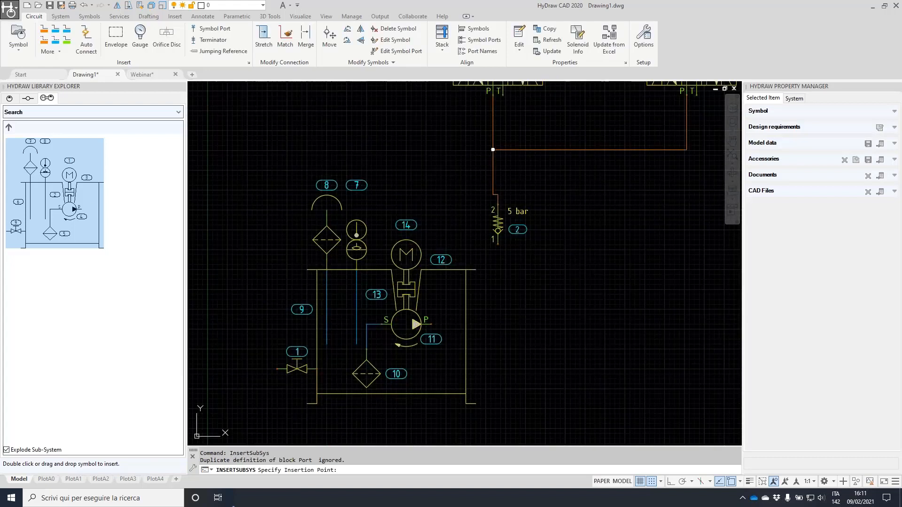
{"action": "left_click", "coordinate": [416, 274]}
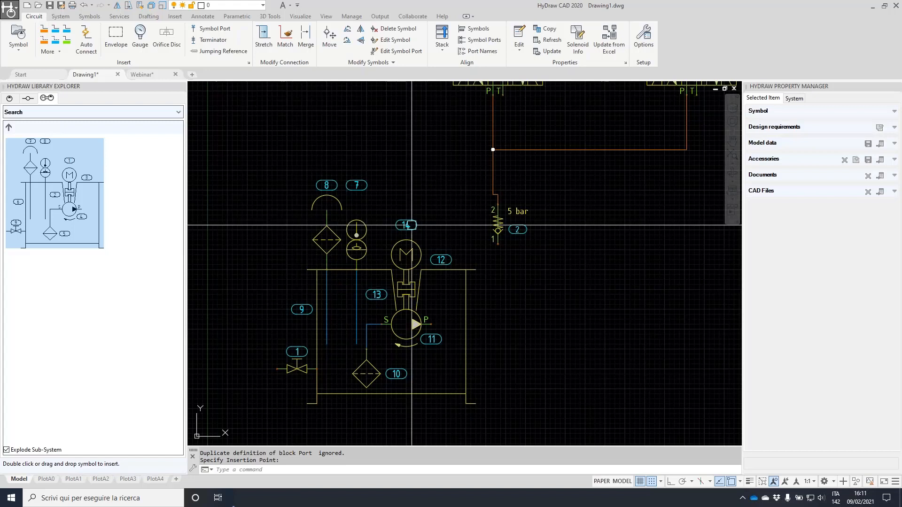
{"action": "scroll", "coordinate": [383, 261], "scroll_direction": "down", "scroll_amount": 2}
{"action": "scroll", "coordinate": [383, 262], "scroll_direction": "up", "scroll_amount": 2}
{"action": "left_click", "coordinate": [414, 249]}
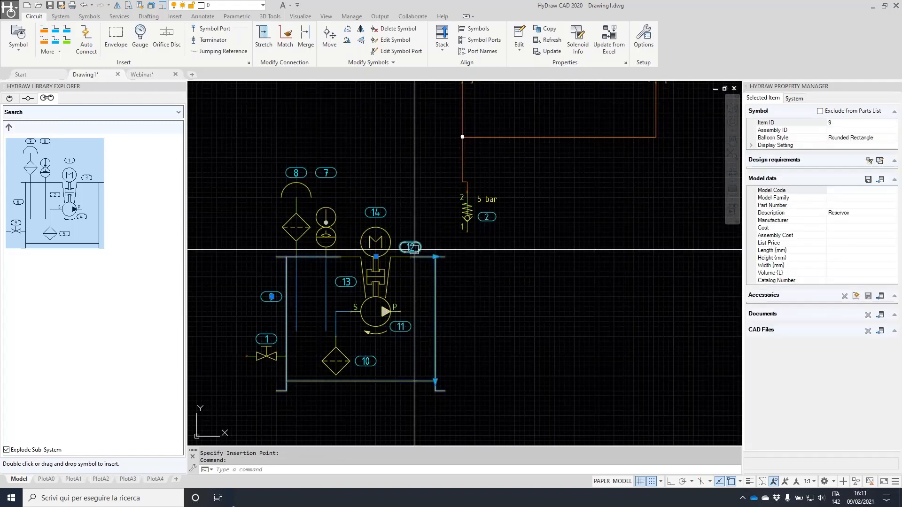
{"action": "scroll", "coordinate": [414, 249], "scroll_direction": "up", "scroll_amount": 2}
{"action": "middle_click_drag", "start_coordinate": [414, 249], "coordinate": [506, 156]}
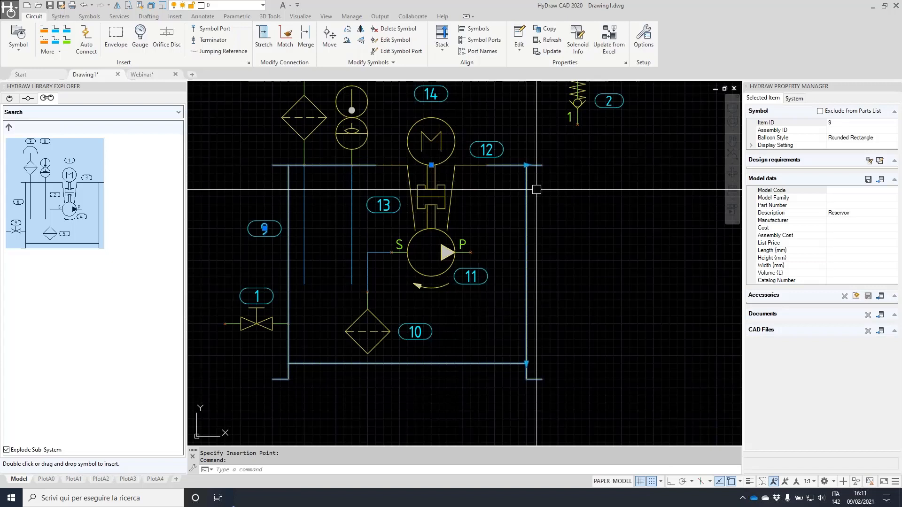
Reshape the reservoir's right connection segments and adjust its bottom and right edges
{"action": "left_click", "coordinate": [526, 166]}
{"action": "middle_click_drag", "start_coordinate": [681, 169], "coordinate": [540, 180]}
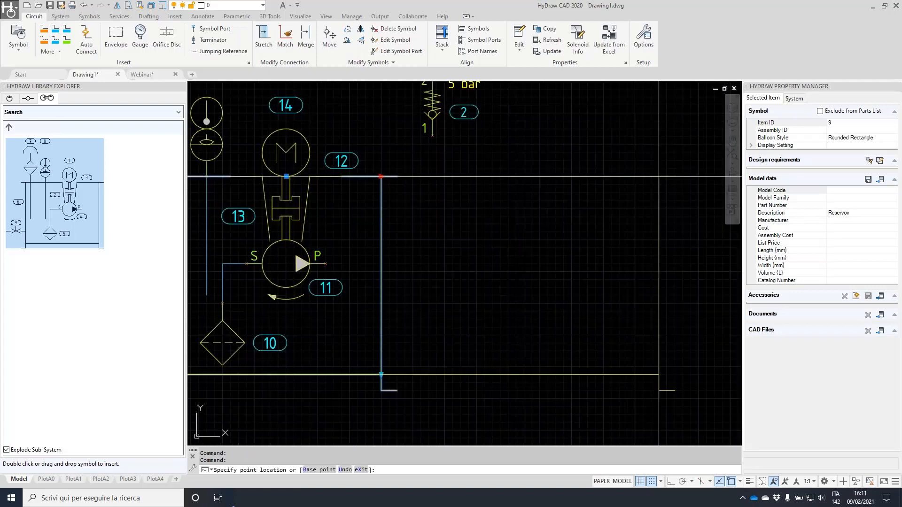
{"action": "left_click", "coordinate": [659, 176]}
{"action": "scroll", "coordinate": [640, 311], "scroll_direction": "down", "scroll_amount": 2}
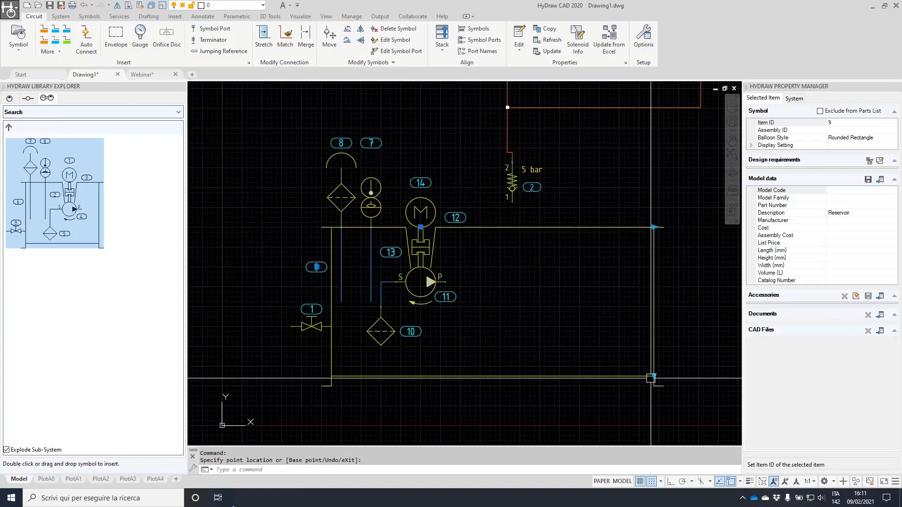
{"action": "left_click", "coordinate": [651, 378]}
{"action": "left_click", "coordinate": [662, 403]}
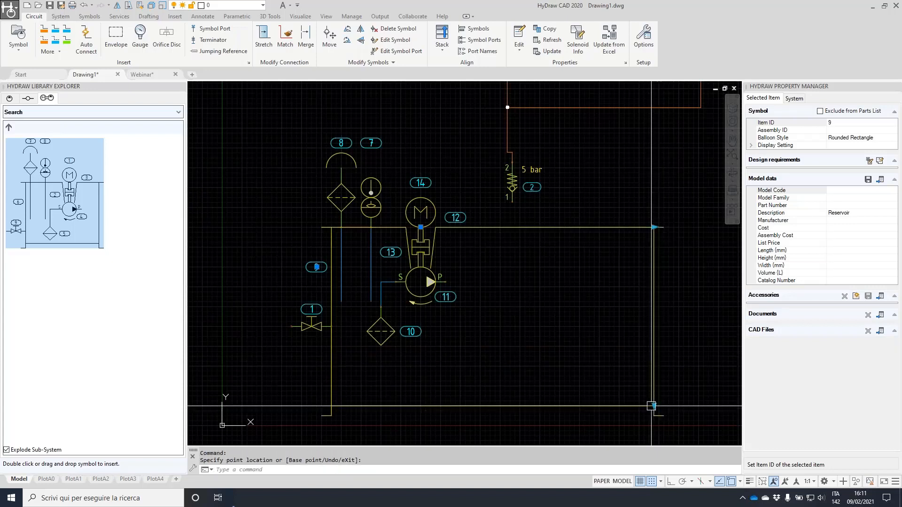
{"action": "left_click", "coordinate": [652, 407]}
{"action": "left_click", "coordinate": [653, 362]}
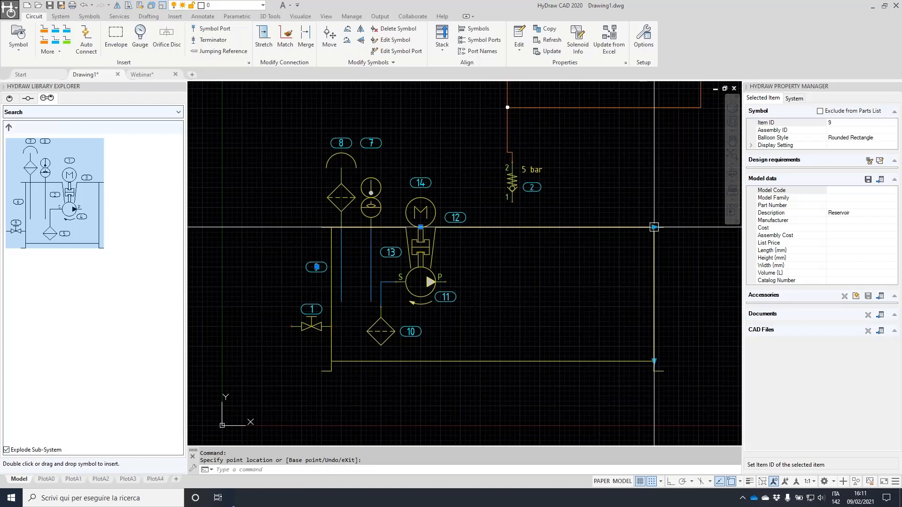
{"action": "left_click", "coordinate": [654, 227]}
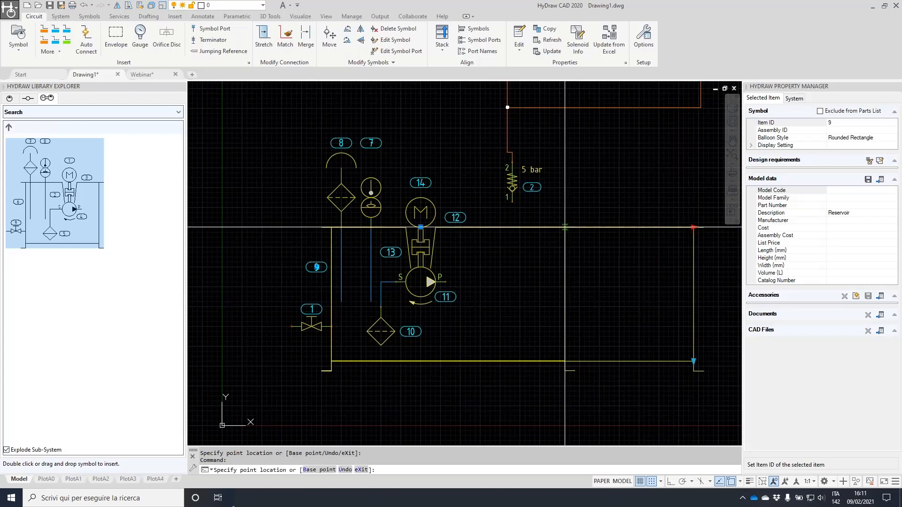
{"action": "left_click", "coordinate": [639, 227]}
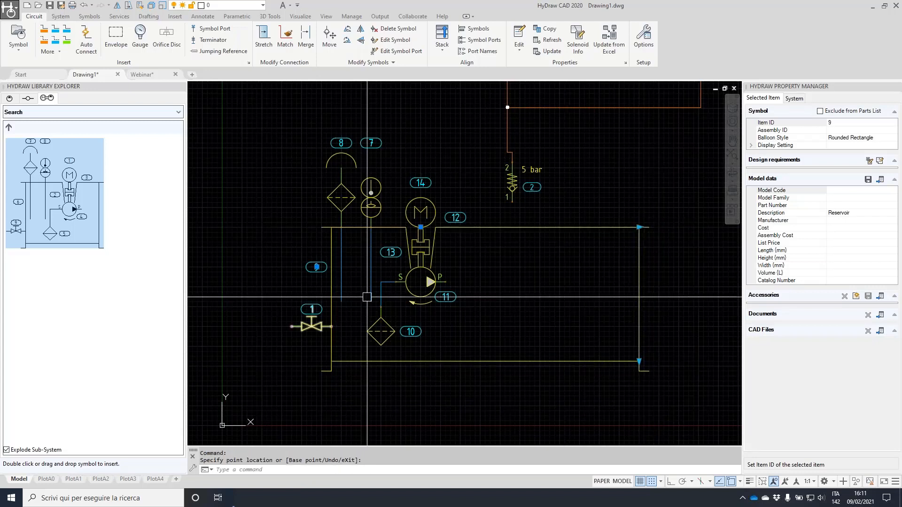
{"action": "scroll", "coordinate": [639, 226], "scroll_direction": "up", "scroll_amount": 2}
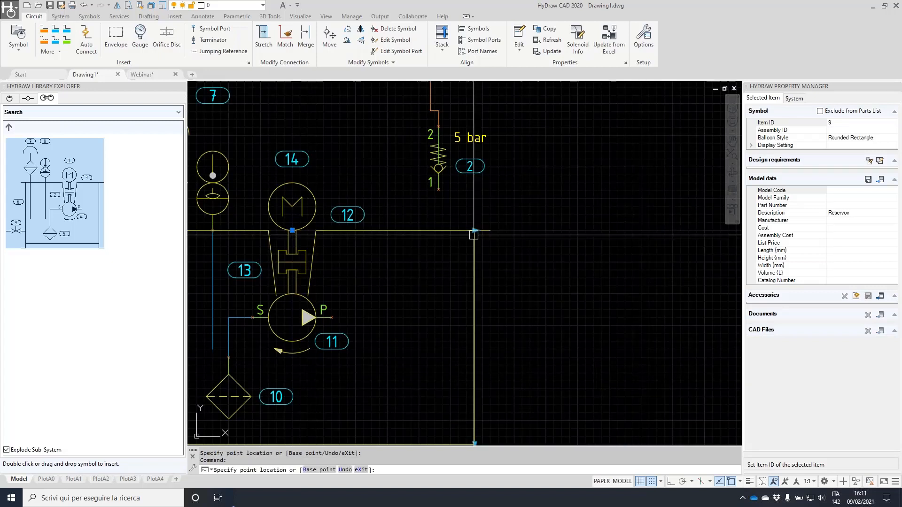
{"action": "scroll", "coordinate": [474, 247], "scroll_direction": "down", "scroll_amount": 2}
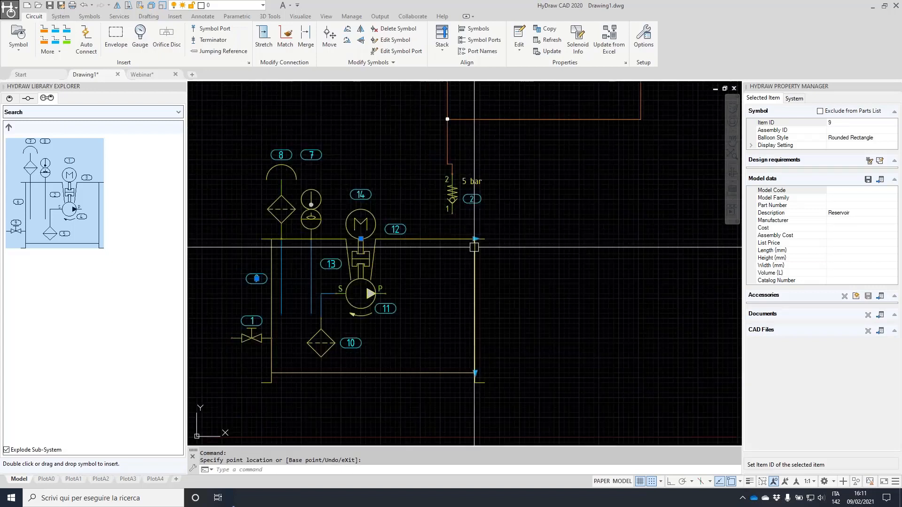
Widen the reservoir rightward and set Model Code reservoir1 and Manufacturer parker
{"action": "left_click", "coordinate": [475, 238]}
{"action": "left_click", "coordinate": [601, 238]}
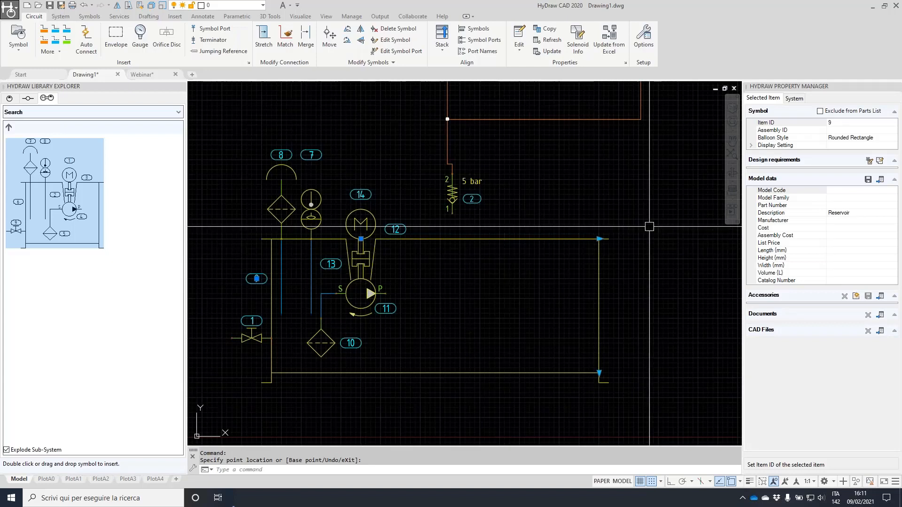
{"action": "left_click", "coordinate": [850, 191]}
{"action": "type", "text": "reservoir1"}
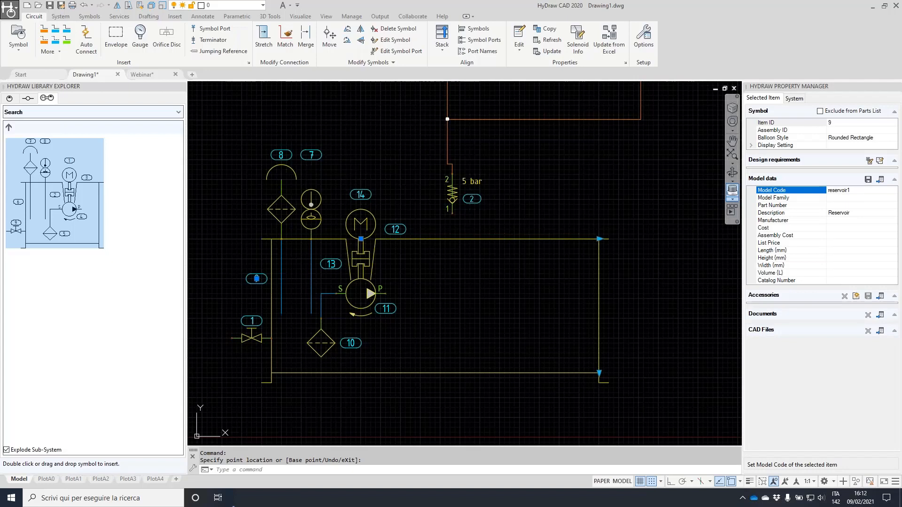
{"action": "left_click", "coordinate": [844, 220]}
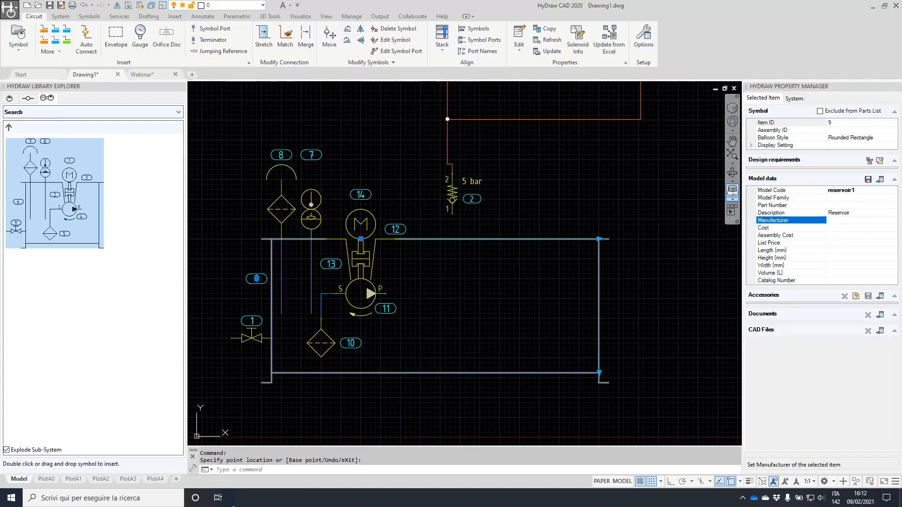
{"action": "type", "text": "parker"}
Shift the ball valve (item 1) slightly lower and select its model code field
{"action": "key", "text": "Escape"}
{"action": "left_click", "coordinate": [245, 338]}
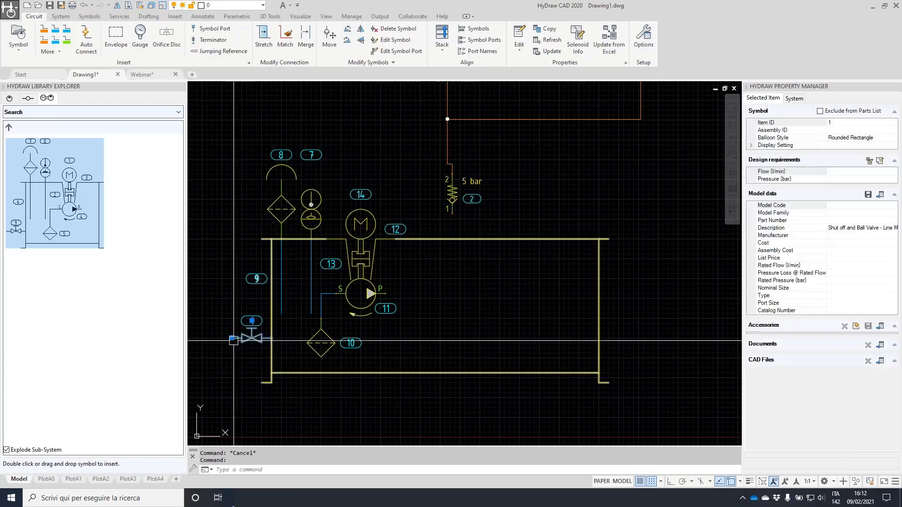
{"action": "left_click", "coordinate": [232, 338]}
{"action": "left_click", "coordinate": [232, 353]}
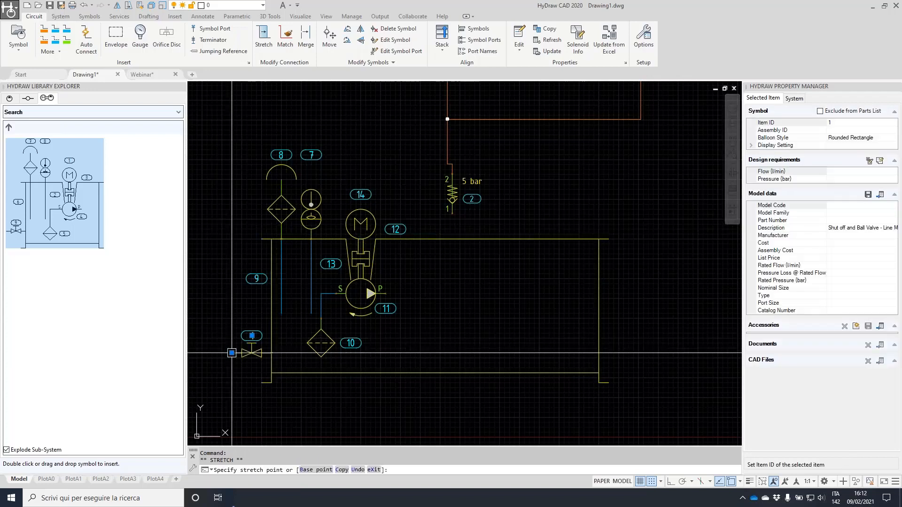
{"action": "left_click", "coordinate": [842, 206]}
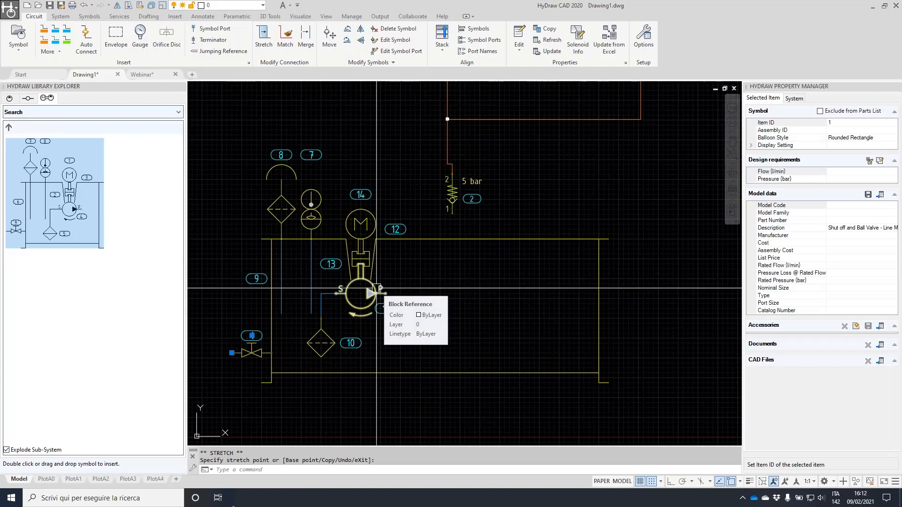
{"action": "scroll", "coordinate": [244, 346], "scroll_direction": "up", "scroll_amount": 3}
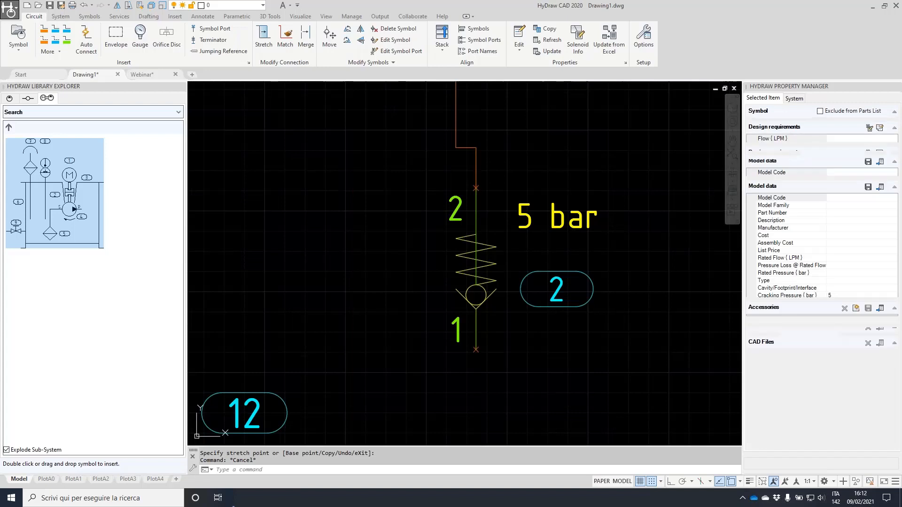
Clear the check valve's 5 bar cracking pressure and open Select from Library
{"action": "left_click", "coordinate": [836, 296]}
{"action": "key", "text": "BackSpace"}
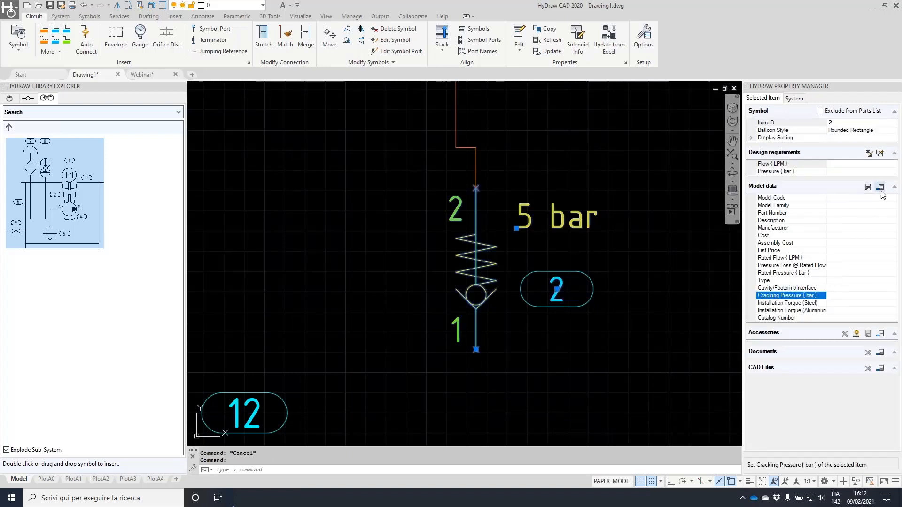
{"action": "left_click", "coordinate": [880, 187]}
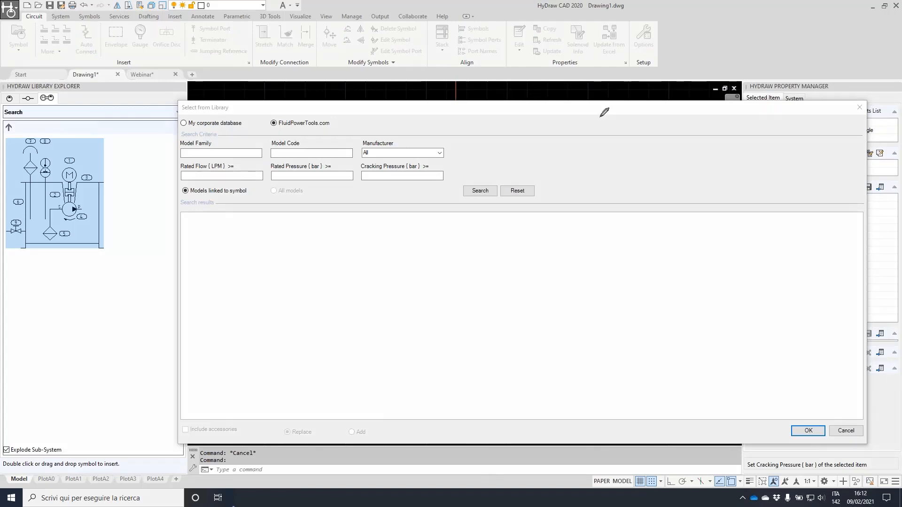
{"action": "mouse_move", "coordinate": [886, 166]}
{"action": "left_mouse_down"}
{"action": "mouse_move", "coordinate": [891, 198]}
{"action": "mouse_move", "coordinate": [877, 203]}
{"action": "left_mouse_up"}
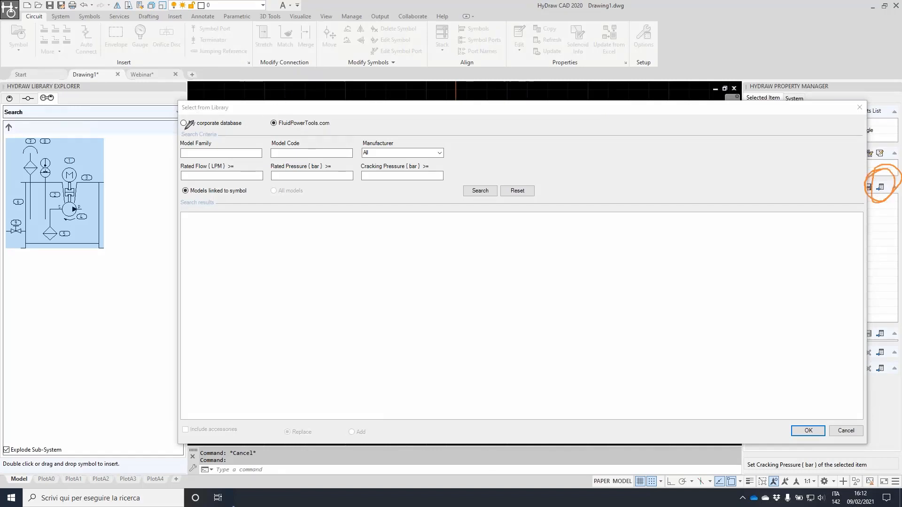
{"action": "left_click_drag", "start_coordinate": [181, 123], "coordinate": [338, 133]}
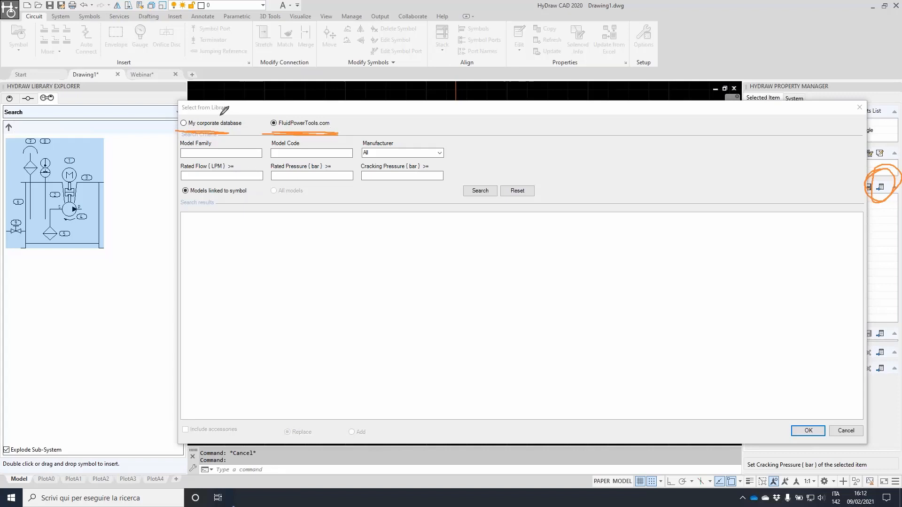
{"action": "mouse_move", "coordinate": [188, 110]}
{"action": "left_mouse_down"}
{"action": "mouse_move", "coordinate": [178, 118]}
{"action": "mouse_move", "coordinate": [225, 127]}
{"action": "mouse_move", "coordinate": [228, 104]}
{"action": "mouse_move", "coordinate": [184, 109]}
{"action": "left_mouse_up"}
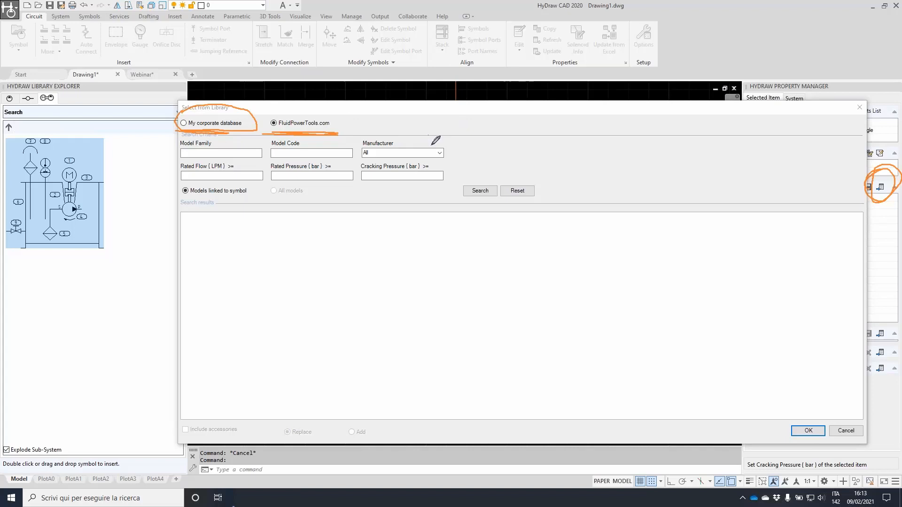
{"action": "key", "text": "Escape"}
Search for Parker check valves with rated flow 40 and sort the results by rated flow
{"action": "left_click", "coordinate": [441, 154]}
{"action": "left_click", "coordinate": [441, 154]}
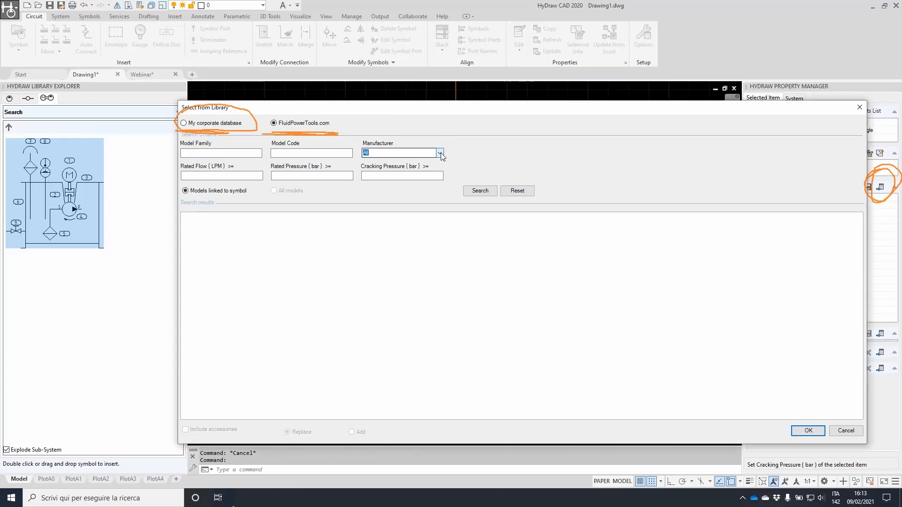
{"action": "left_click", "coordinate": [366, 163]}
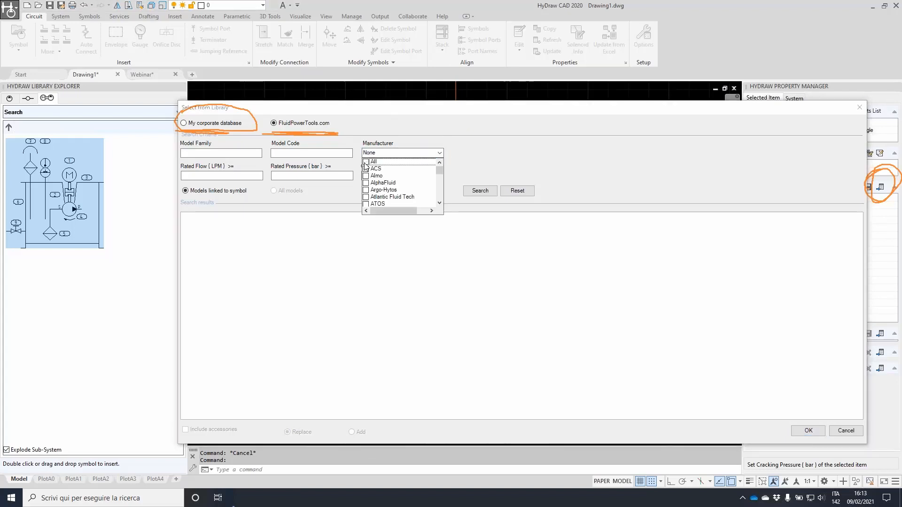
{"action": "left_click_drag", "start_coordinate": [440, 173], "coordinate": [442, 192]}
{"action": "scroll", "coordinate": [390, 181], "scroll_direction": "up", "scroll_amount": 2}
{"action": "scroll", "coordinate": [390, 182], "scroll_direction": "up", "scroll_amount": 2}
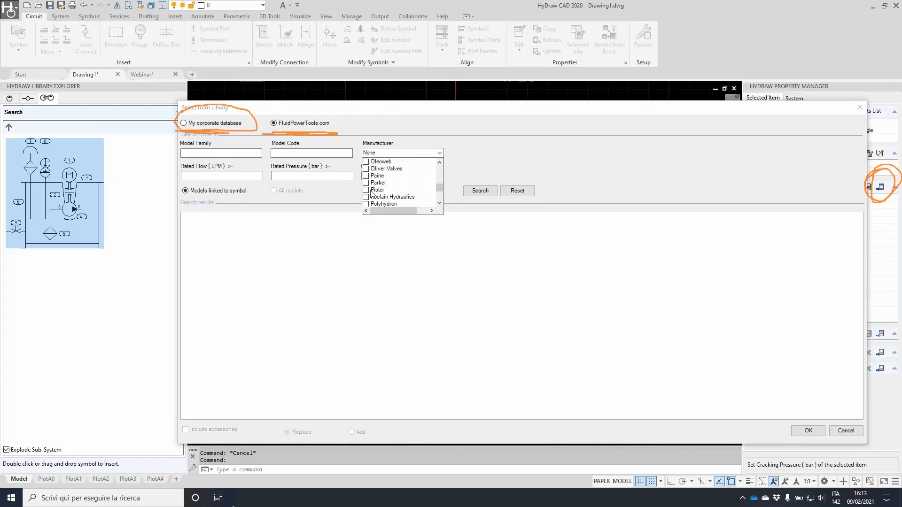
{"action": "left_click", "coordinate": [368, 182]}
{"action": "left_click", "coordinate": [463, 152]}
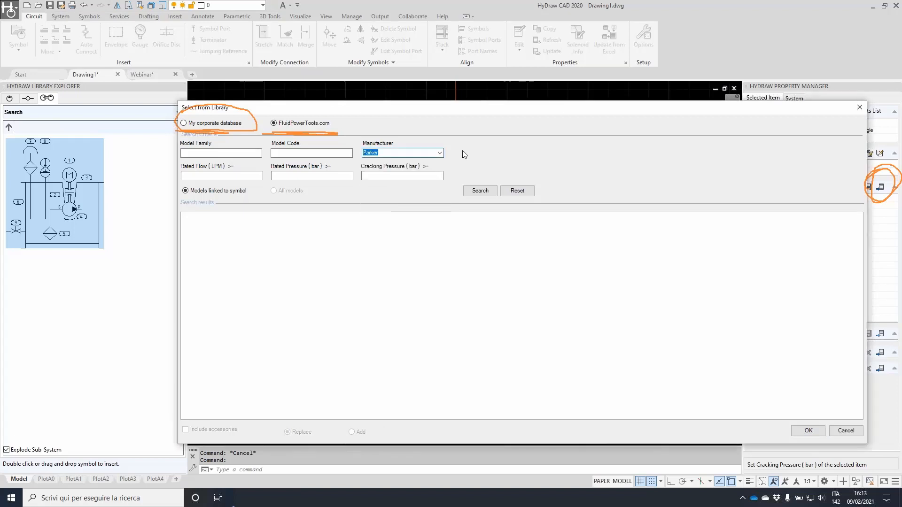
{"action": "left_click", "coordinate": [228, 175]}
{"action": "type", "text": "40"}
{"action": "left_click", "coordinate": [484, 193]}
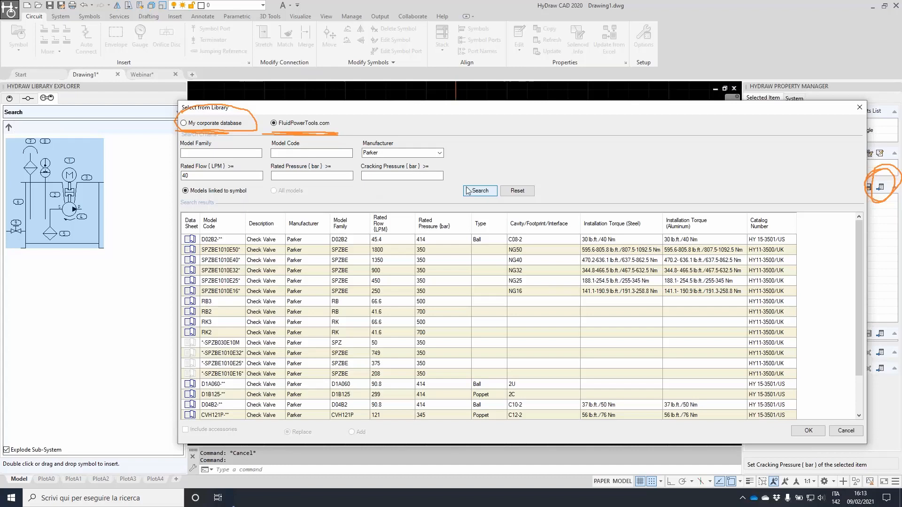
{"action": "left_click", "coordinate": [391, 225]}
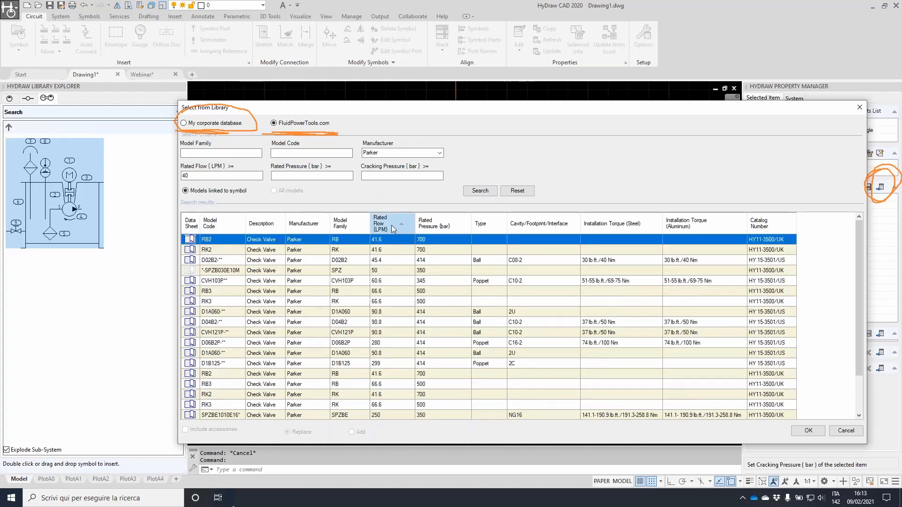
Review the CVH103P check valve data sheet PDF in Chrome, then minimize the browser
{"action": "left_click", "coordinate": [191, 281]}
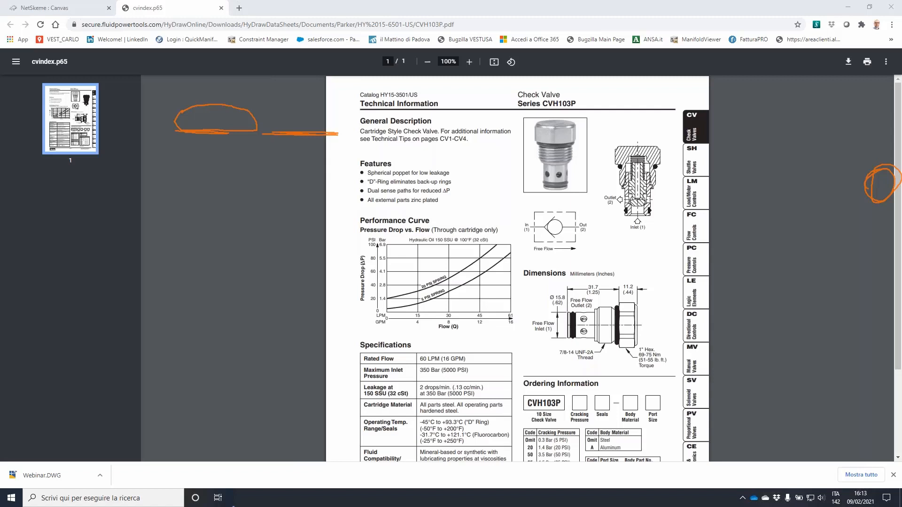
{"action": "key", "text": "Escape"}
{"action": "left_click", "coordinate": [283, 198]}
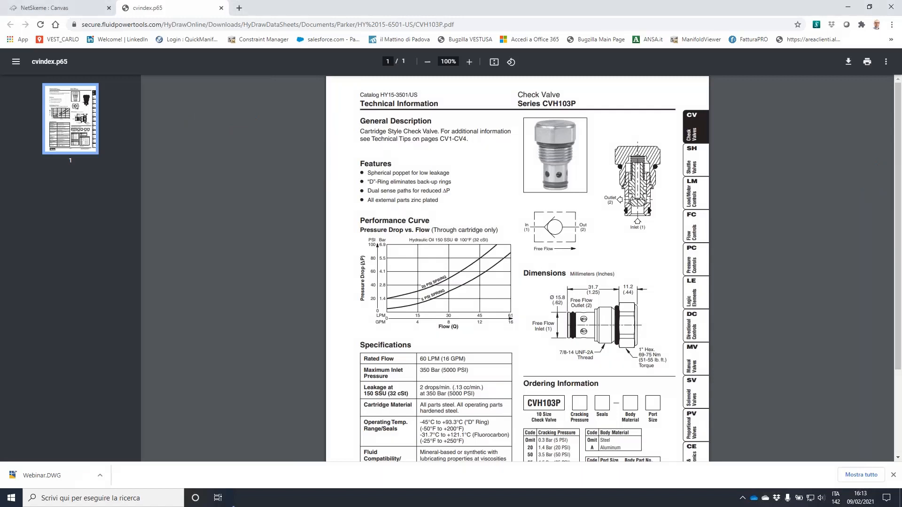
{"action": "scroll", "coordinate": [531, 264], "scroll_direction": "down", "scroll_amount": 2}
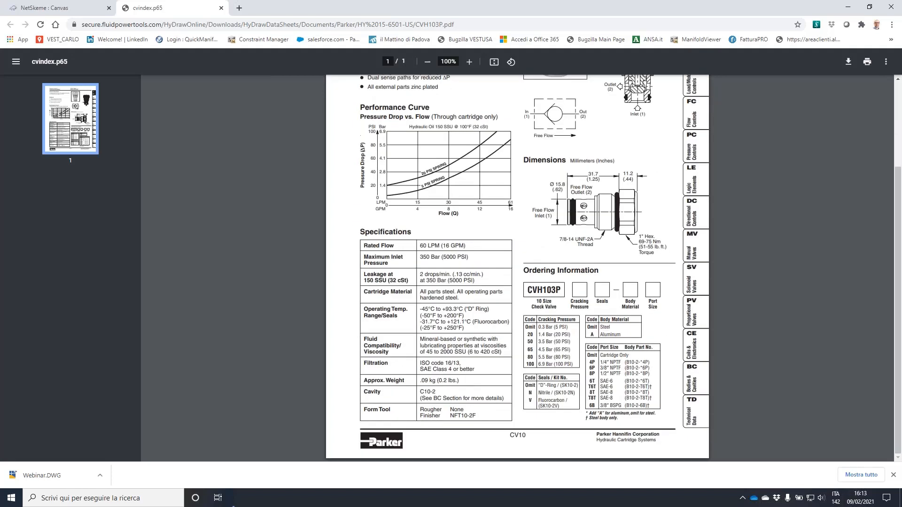
{"action": "scroll", "coordinate": [532, 264], "scroll_direction": "up", "scroll_amount": 3}
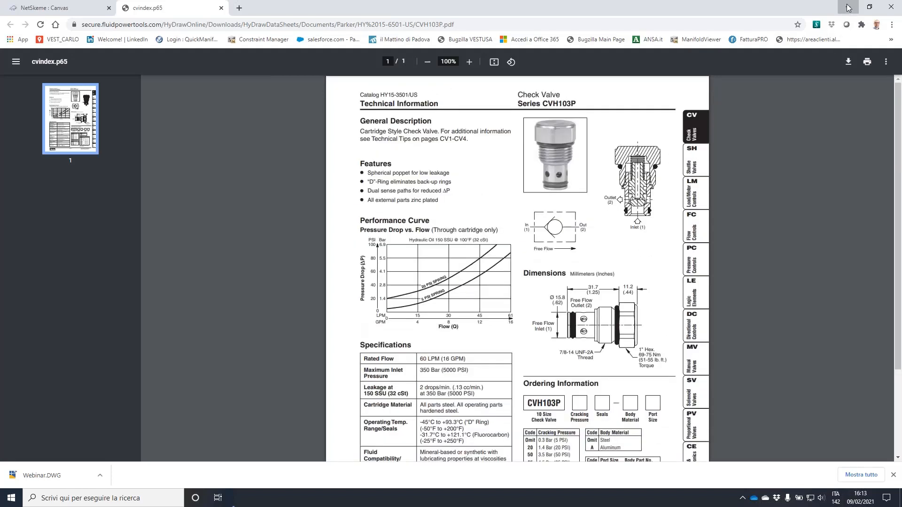
{"action": "left_click", "coordinate": [848, 7]}
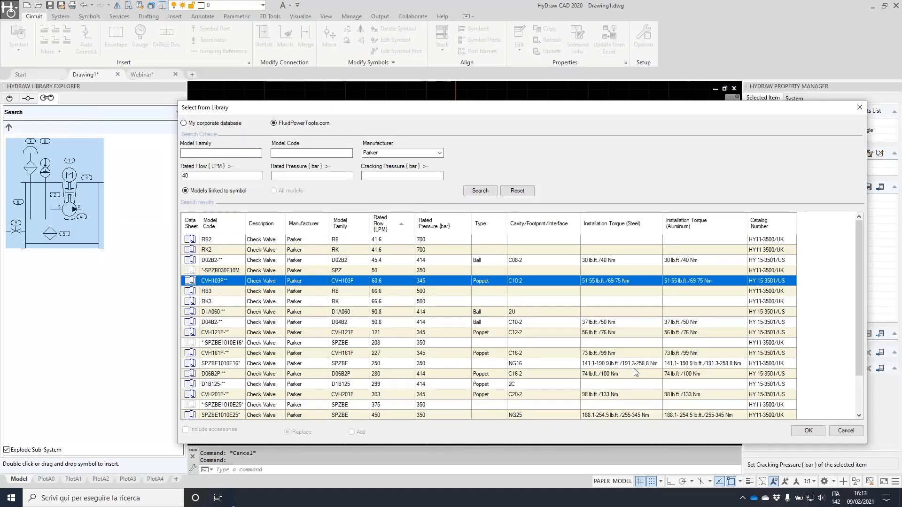
Assign the Parker CVH103P model to check valve 2 and begin editing its Part Number
{"action": "left_click", "coordinate": [800, 431]}
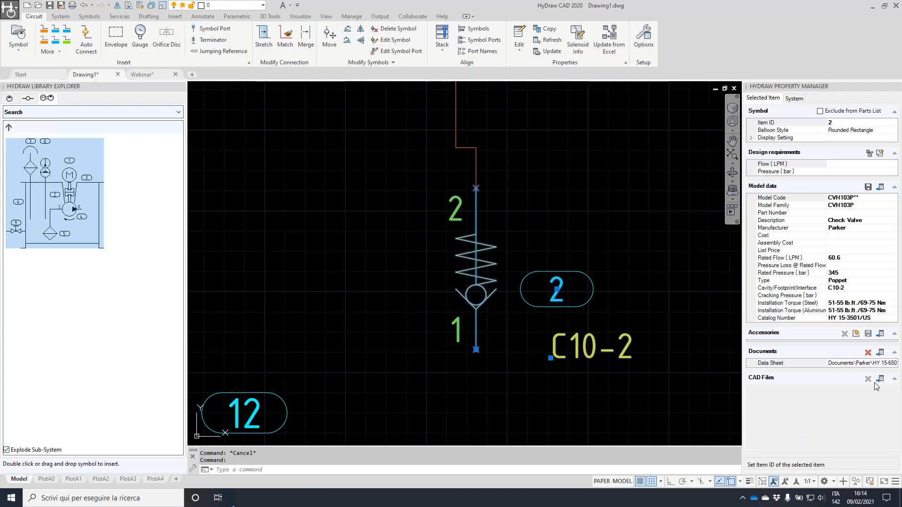
{"action": "left_click", "coordinate": [856, 213]}
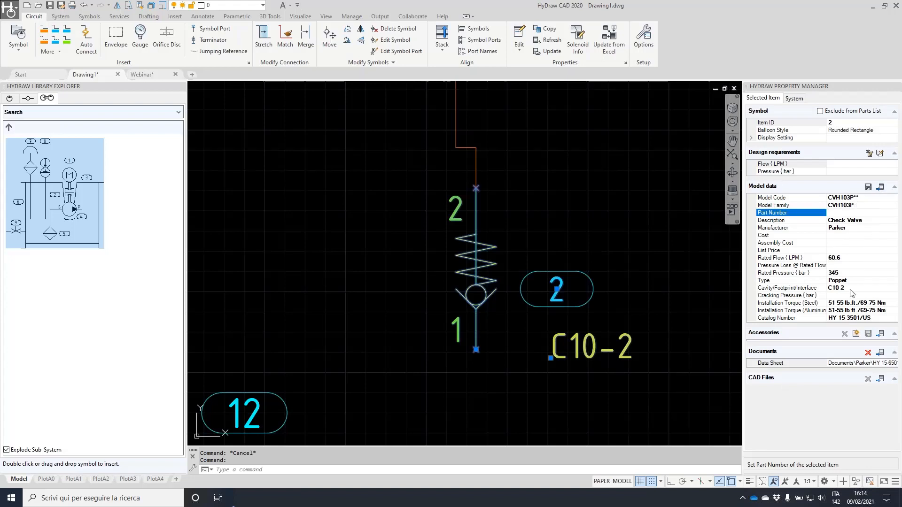
Move the check valve further right with its pipe rerouted, then select directional valve 3
{"action": "scroll", "coordinate": [435, 223], "scroll_direction": "down", "scroll_amount": 5}
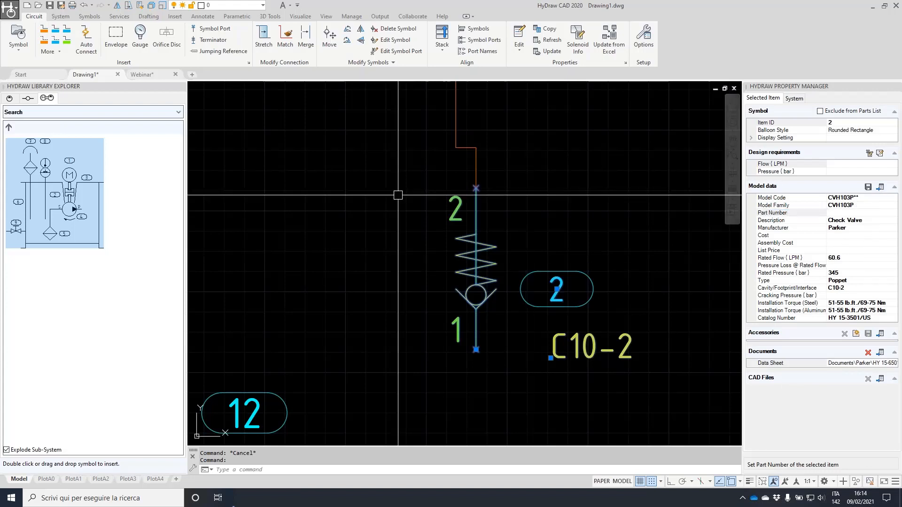
{"action": "left_click", "coordinate": [450, 268]}
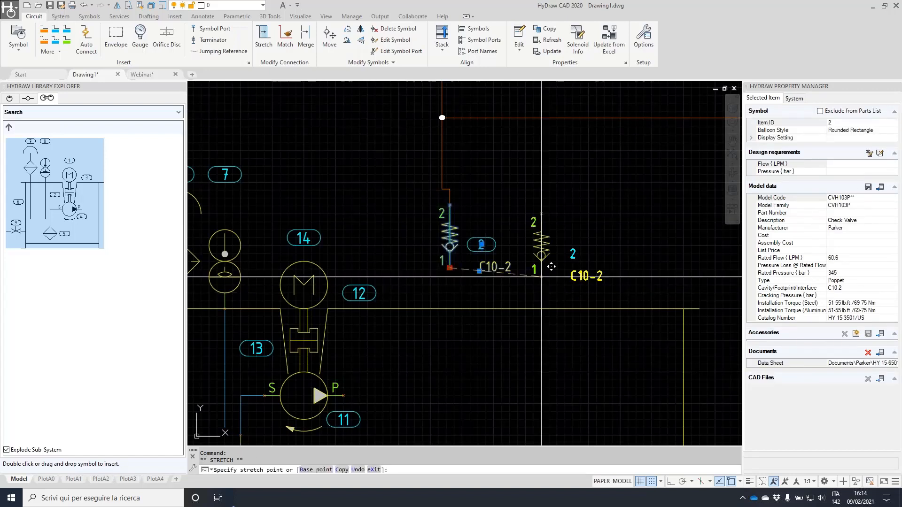
{"action": "left_click", "coordinate": [542, 285]}
{"action": "scroll", "coordinate": [578, 194], "scroll_direction": "down", "scroll_amount": 3}
{"action": "key", "text": "Escape"}
{"action": "key", "text": "Escape"}
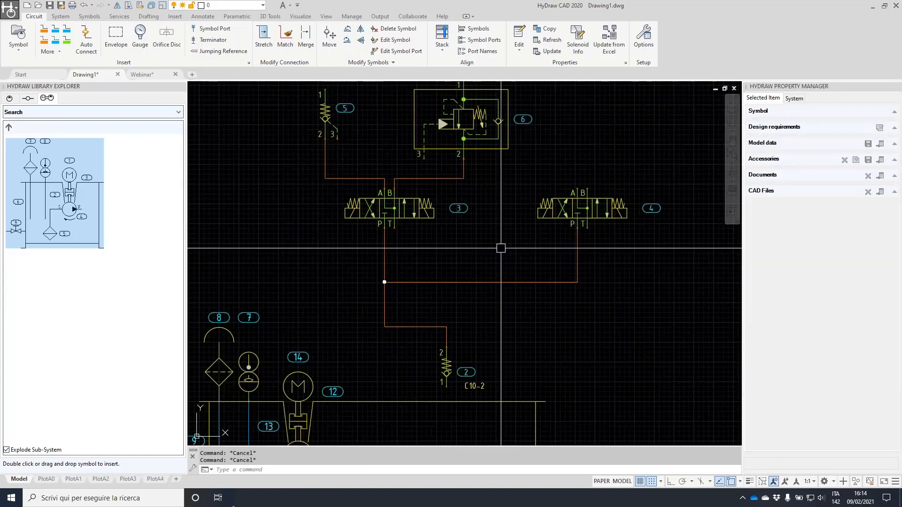
{"action": "left_click", "coordinate": [407, 213]}
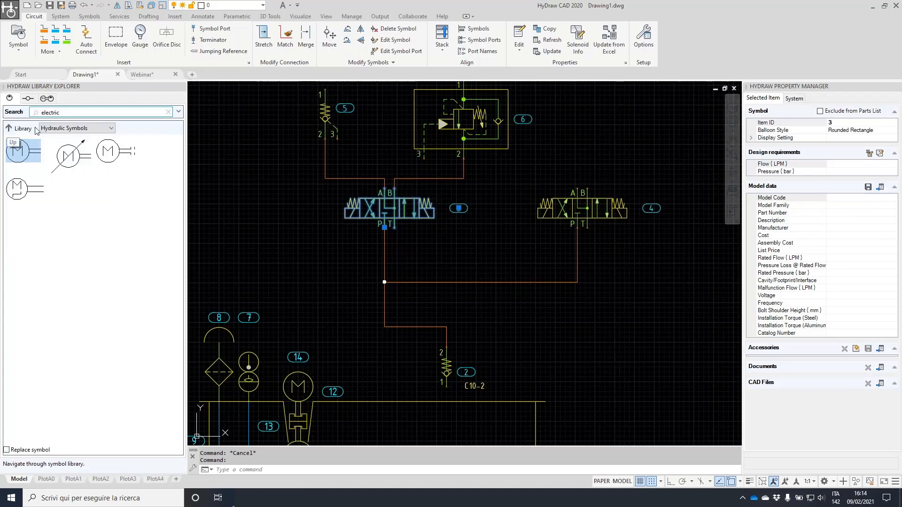
Search the FluidPowerTools.com online library for model code d1vw%
{"action": "left_click", "coordinate": [167, 112]}
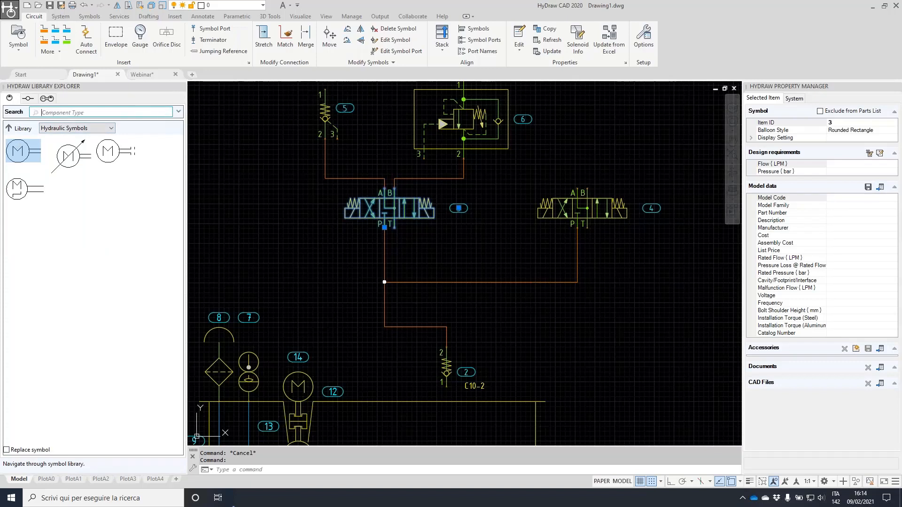
{"action": "left_click", "coordinate": [9, 127]}
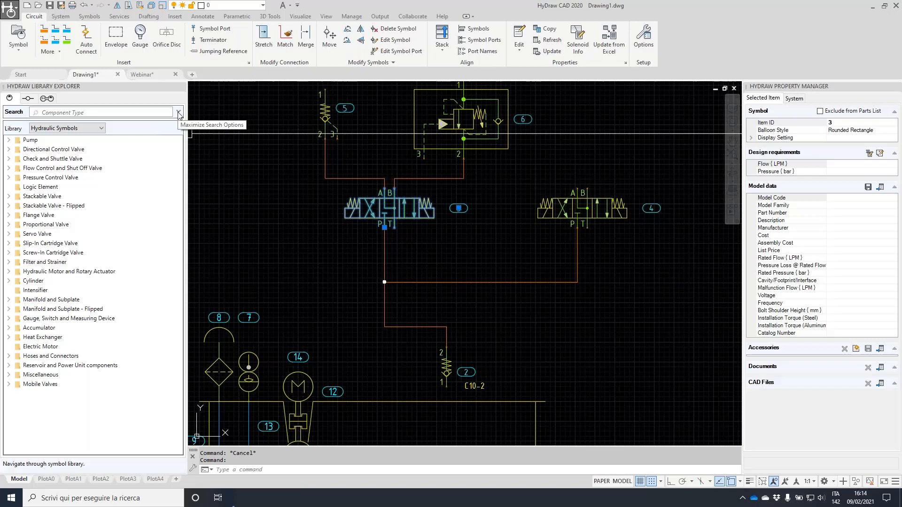
{"action": "left_click", "coordinate": [179, 113]}
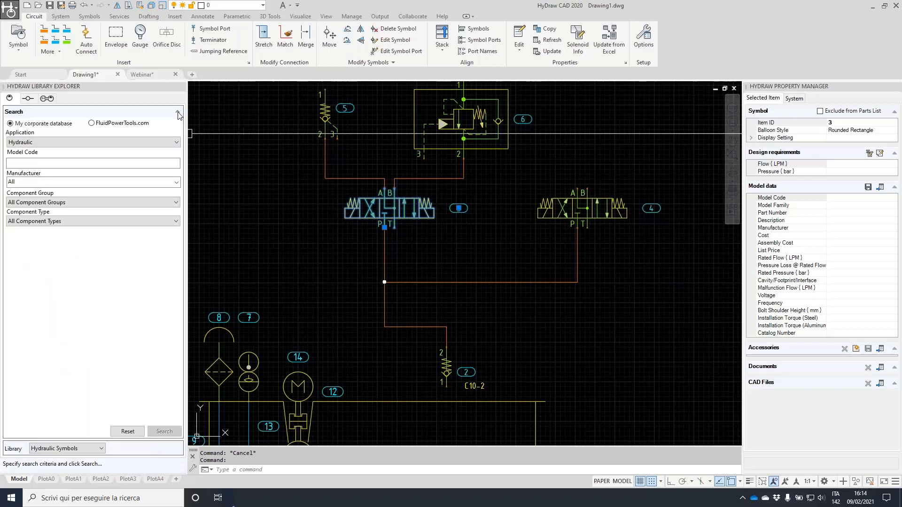
{"action": "left_click", "coordinate": [179, 113]}
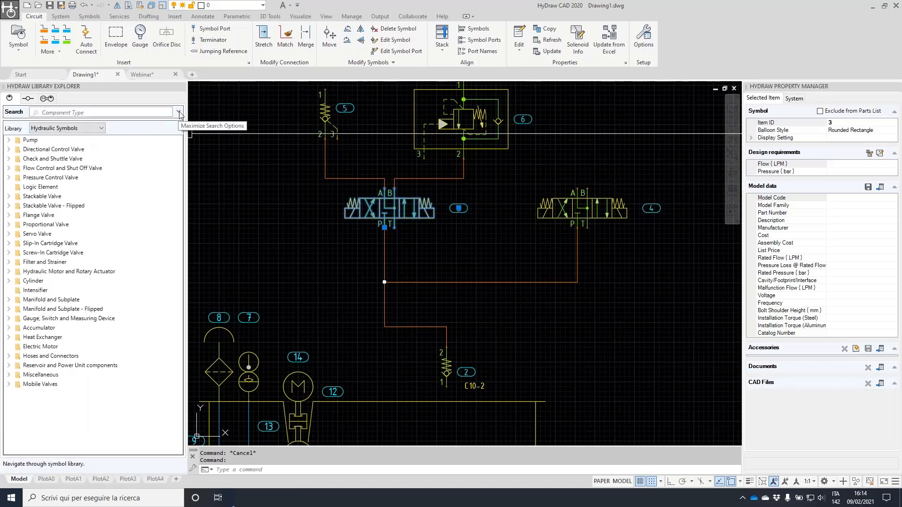
{"action": "left_click", "coordinate": [179, 113]}
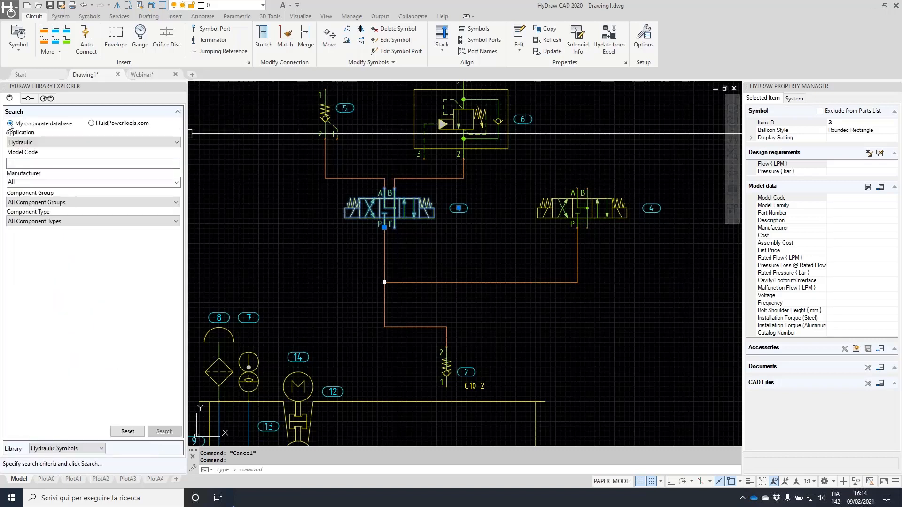
{"action": "left_click", "coordinate": [91, 124]}
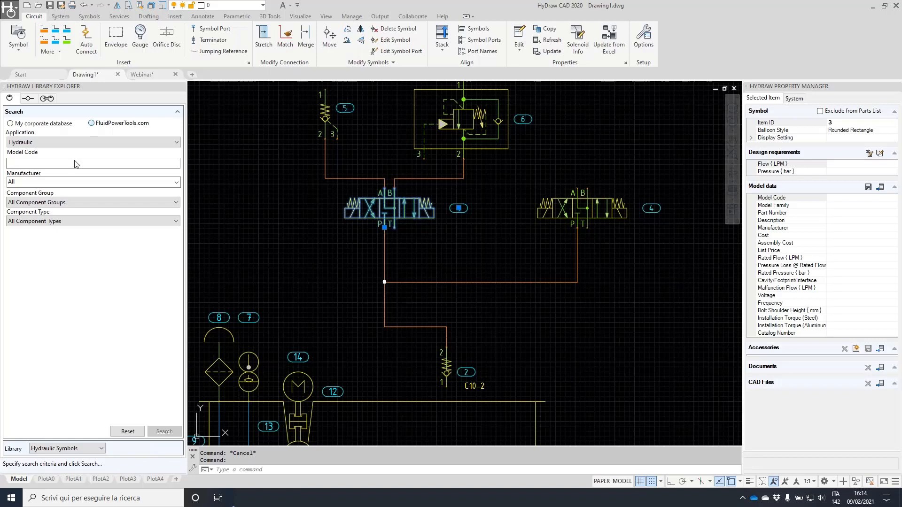
{"action": "left_click", "coordinate": [40, 164]}
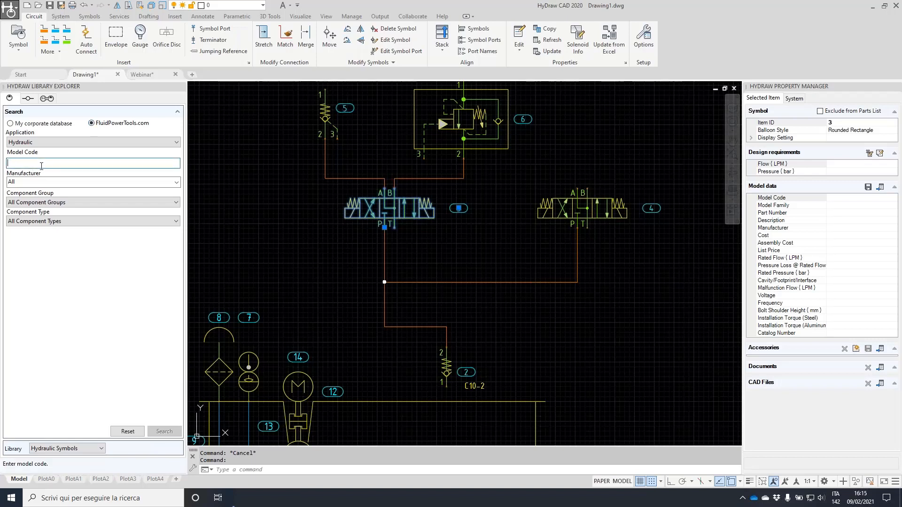
{"action": "type", "text": "d1vw%004"}
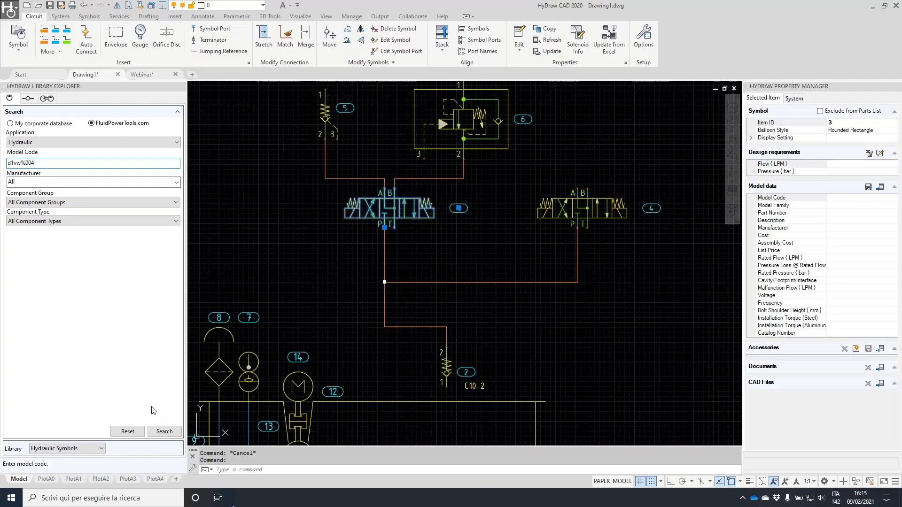
{"action": "left_click", "coordinate": [166, 432]}
{"action": "left_click", "coordinate": [166, 432]}
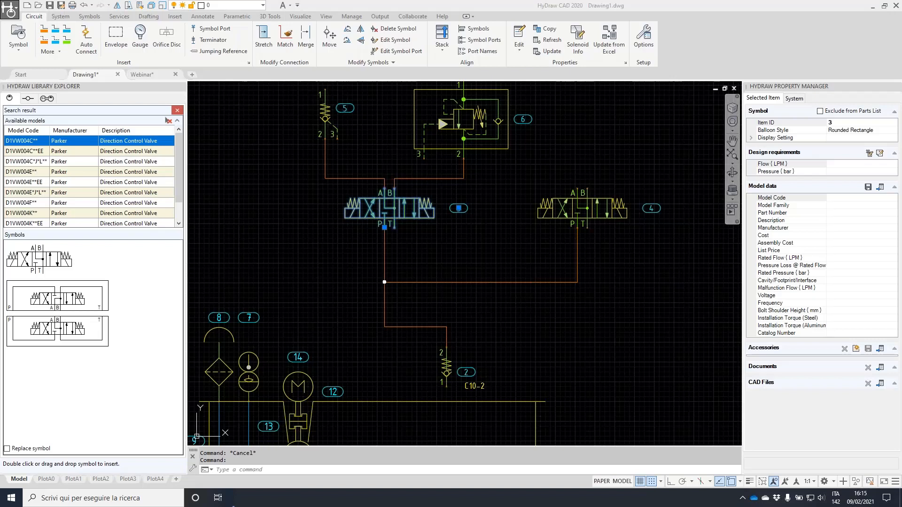
Replace valve 3 with the first D1VW004C** solenoid valve symbol from the results
{"action": "mouse_move", "coordinate": [346, 167]}
{"action": "left_mouse_down"}
{"action": "mouse_move", "coordinate": [473, 238]}
{"action": "mouse_move", "coordinate": [311, 193]}
{"action": "left_mouse_up"}
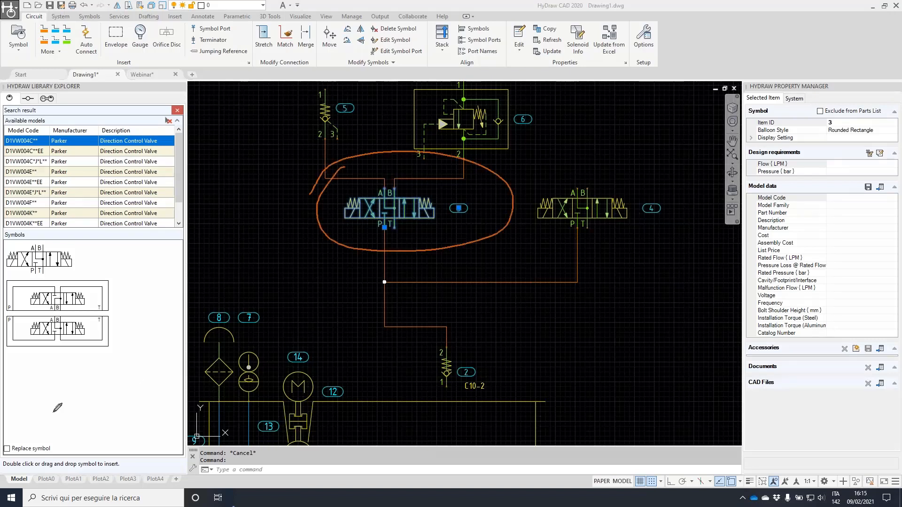
{"action": "mouse_move", "coordinate": [5, 432]}
{"action": "left_mouse_down"}
{"action": "mouse_move", "coordinate": [44, 455]}
{"action": "mouse_move", "coordinate": [4, 431]}
{"action": "mouse_move", "coordinate": [5, 459]}
{"action": "left_mouse_up"}
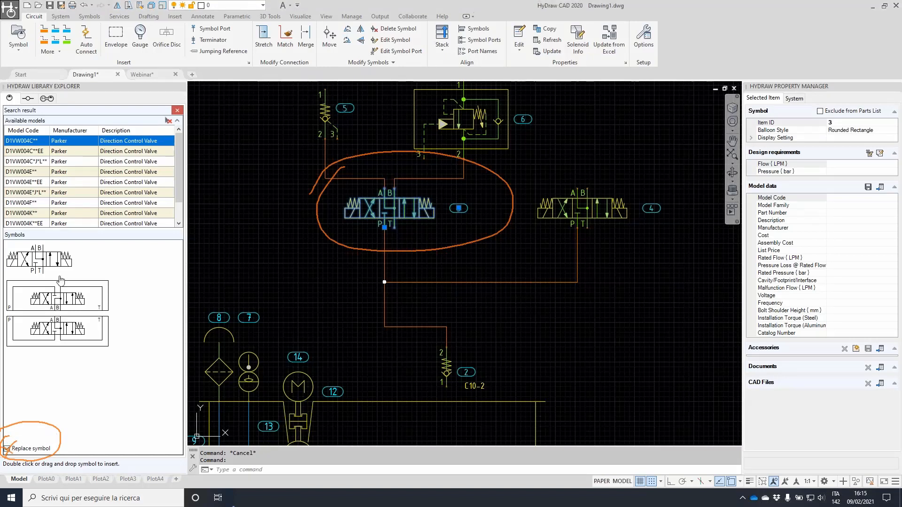
{"action": "left_click", "coordinate": [42, 266]}
{"action": "left_click_drag", "start_coordinate": [42, 265], "coordinate": [444, 228]}
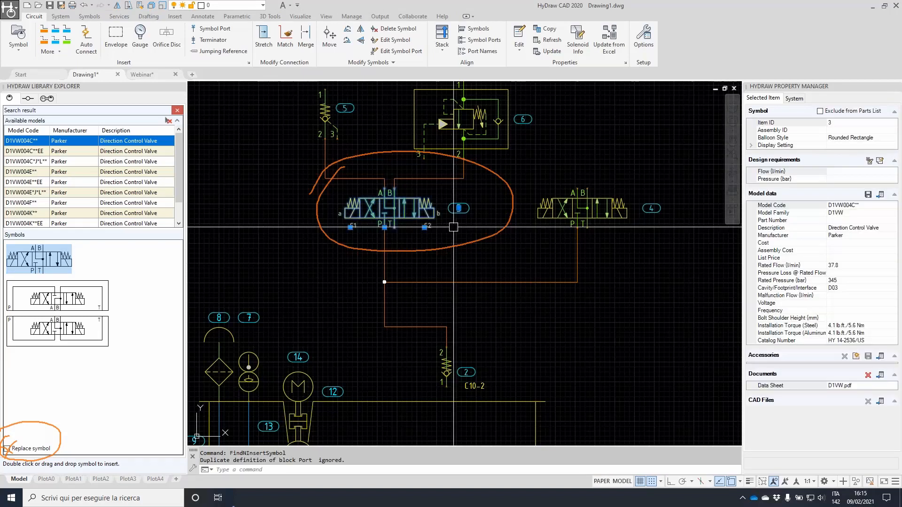
{"action": "scroll", "coordinate": [387, 180], "scroll_direction": "up", "scroll_amount": 2}
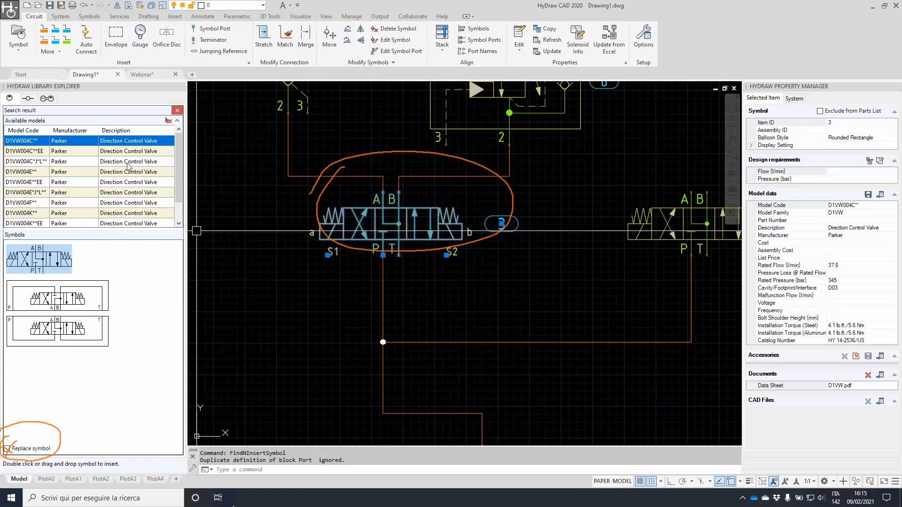
{"action": "scroll", "coordinate": [666, 214], "scroll_direction": "down", "scroll_amount": 2}
{"action": "left_click", "coordinate": [677, 212]}
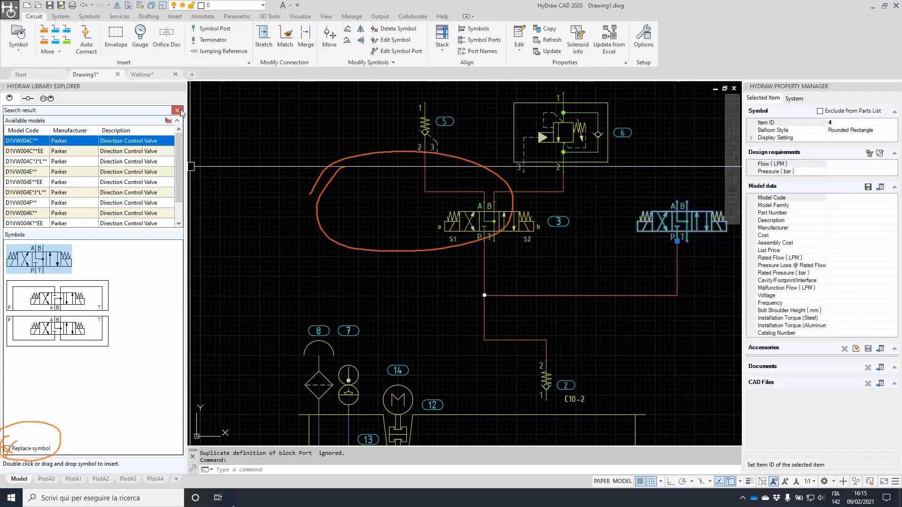
Search the online library for model code 4we6h and show models linked to the first symbol
{"action": "double_click", "coordinate": [58, 167]}
{"action": "key", "text": "BackSpace"}
{"action": "double_click", "coordinate": [57, 168]}
{"action": "type", "text": "4we6h"}
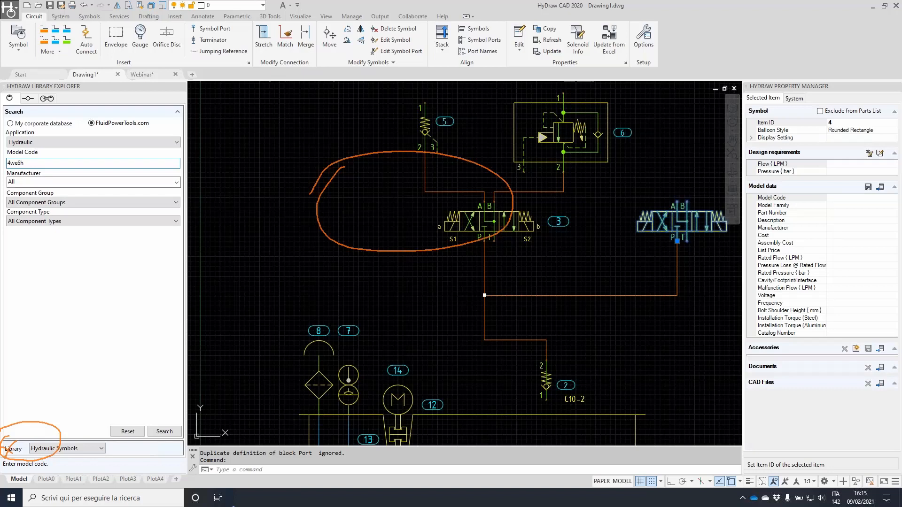
{"action": "left_click", "coordinate": [165, 432]}
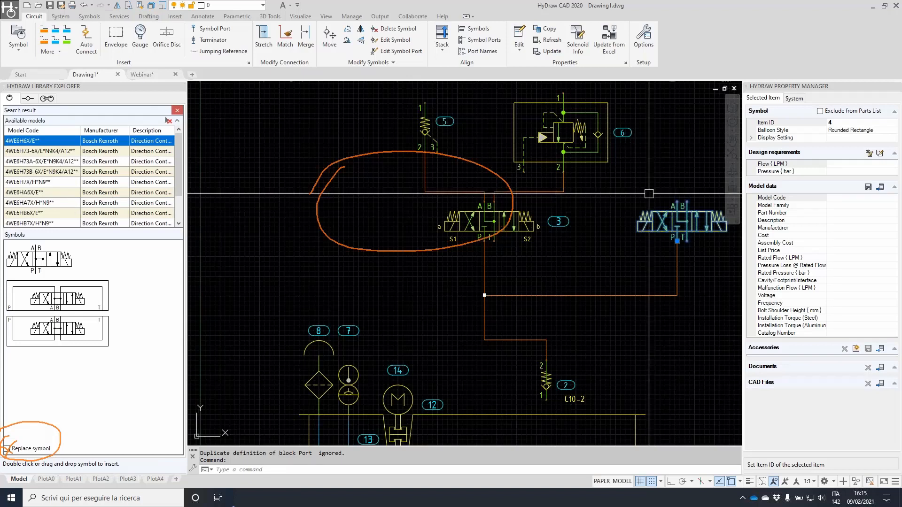
{"action": "left_click", "coordinate": [37, 260]}
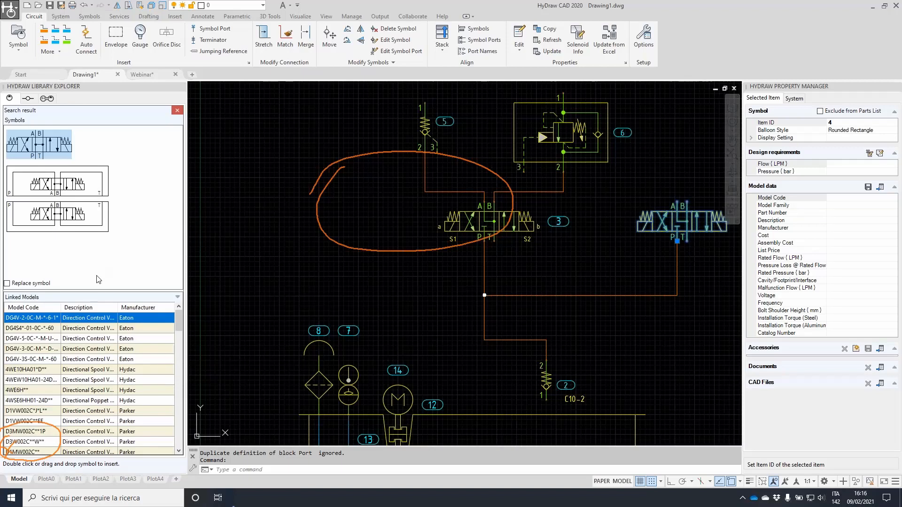
Filter linked models to Parker, pick D1MW002C**, and replace valve 4 with it
{"action": "left_click", "coordinate": [170, 308]}
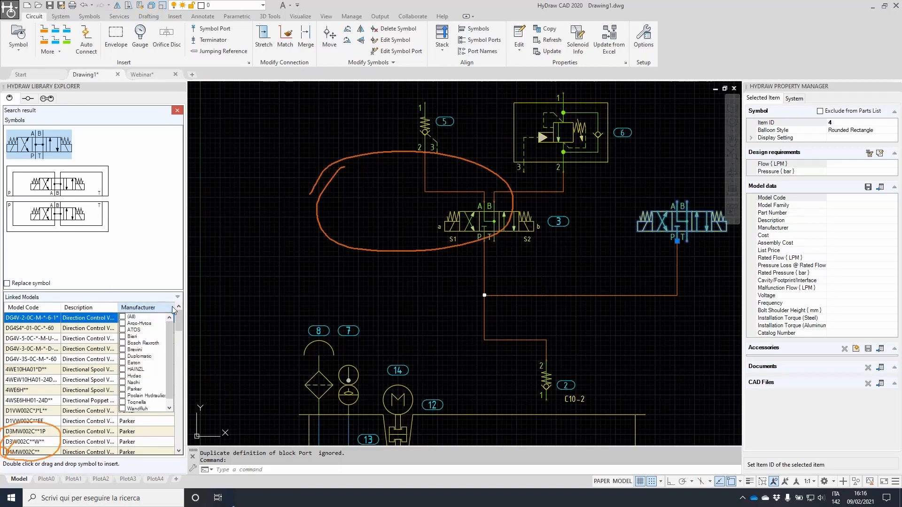
{"action": "left_click", "coordinate": [122, 389]}
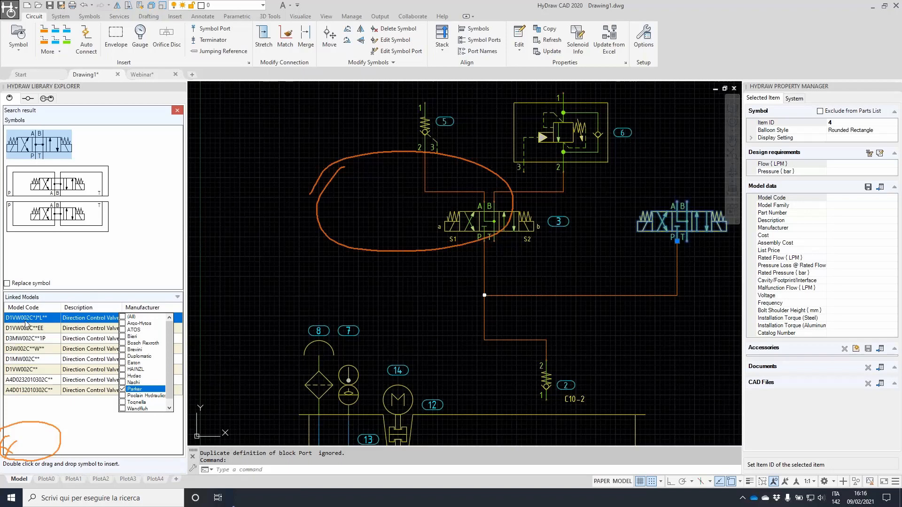
{"action": "left_click", "coordinate": [39, 321]}
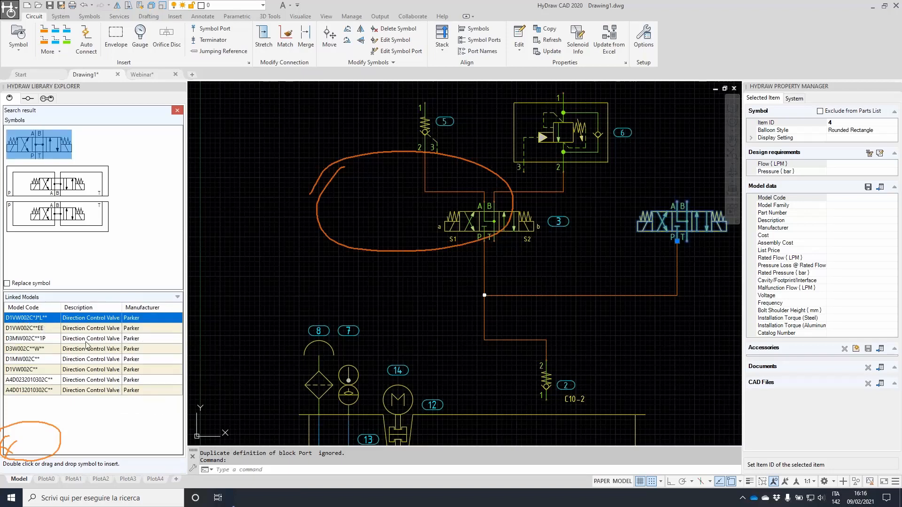
{"action": "left_click", "coordinate": [28, 360]}
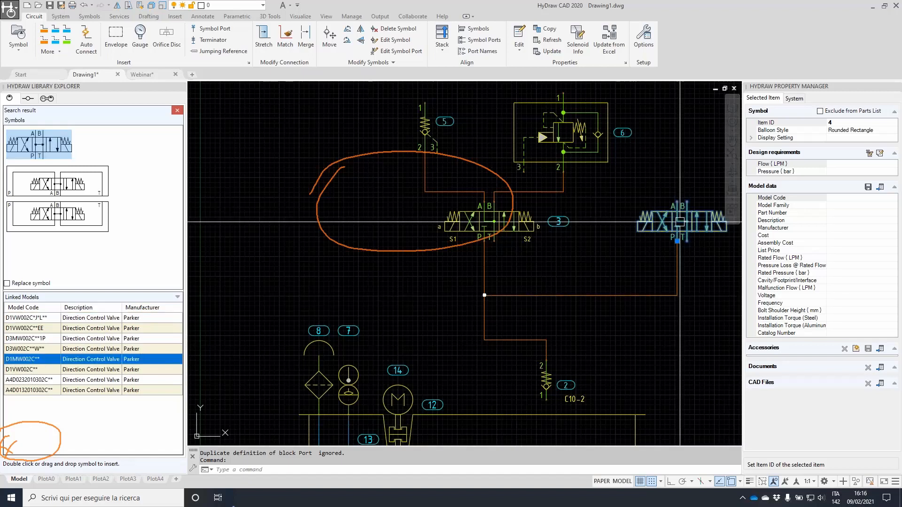
{"action": "left_click", "coordinate": [7, 284]}
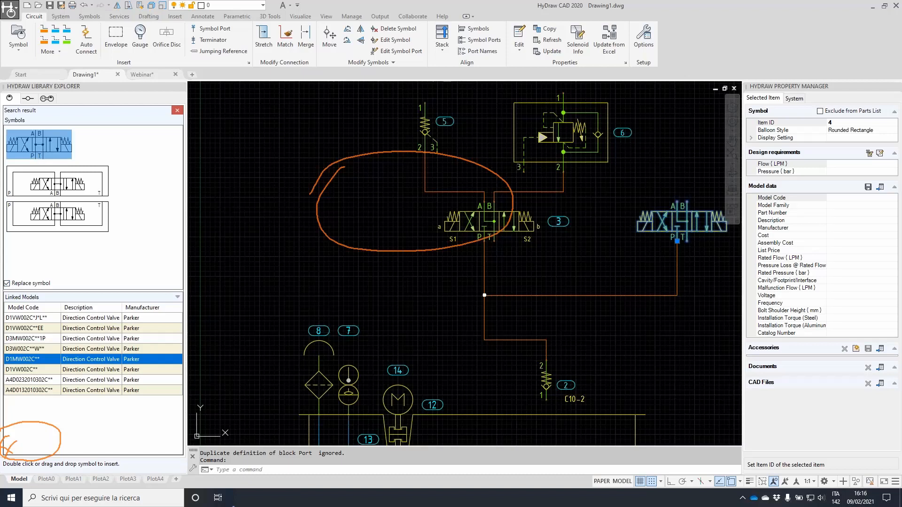
{"action": "key", "text": "Escape"}
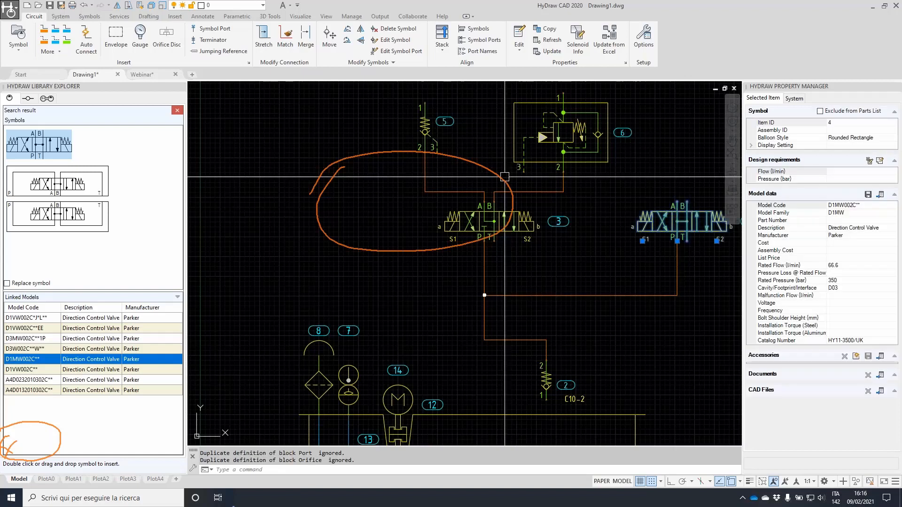
{"action": "middle_click_drag", "start_coordinate": [632, 209], "coordinate": [551, 216]}
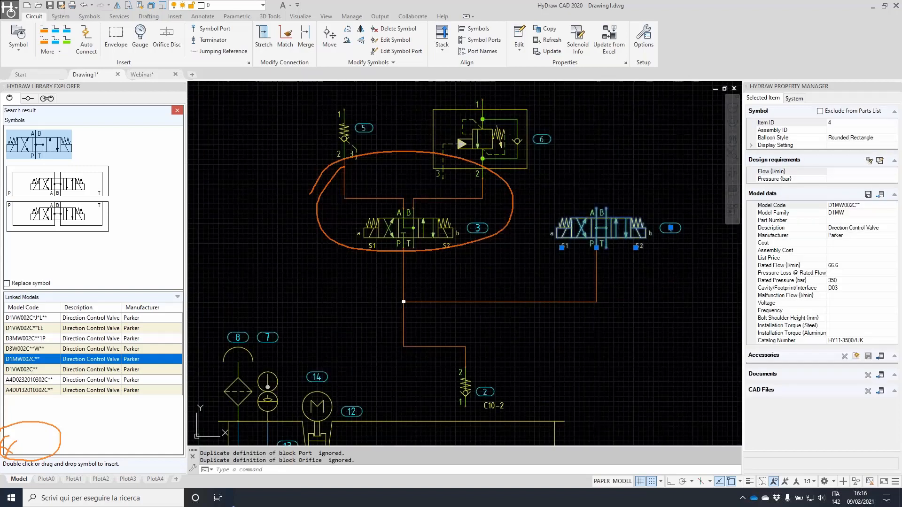
{"action": "key", "text": "Escape"}
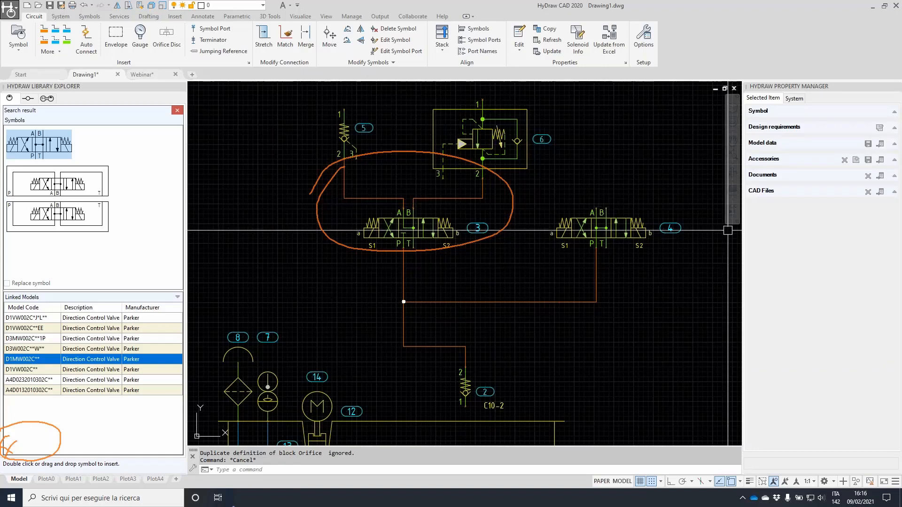
{"action": "scroll", "coordinate": [569, 249], "scroll_direction": "up", "scroll_amount": 2}
{"action": "mouse_move", "coordinate": [631, 194]}
{"action": "middle_mouse_down"}
{"action": "mouse_move", "coordinate": [418, 161]}
{"action": "mouse_move", "coordinate": [386, 183]}
{"action": "middle_mouse_up"}
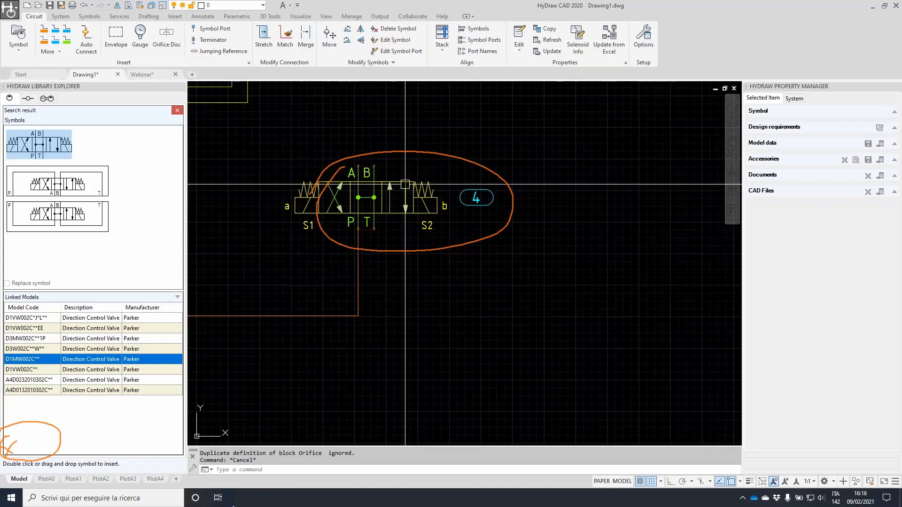
{"action": "scroll", "coordinate": [478, 200], "scroll_direction": "up", "scroll_amount": 2}
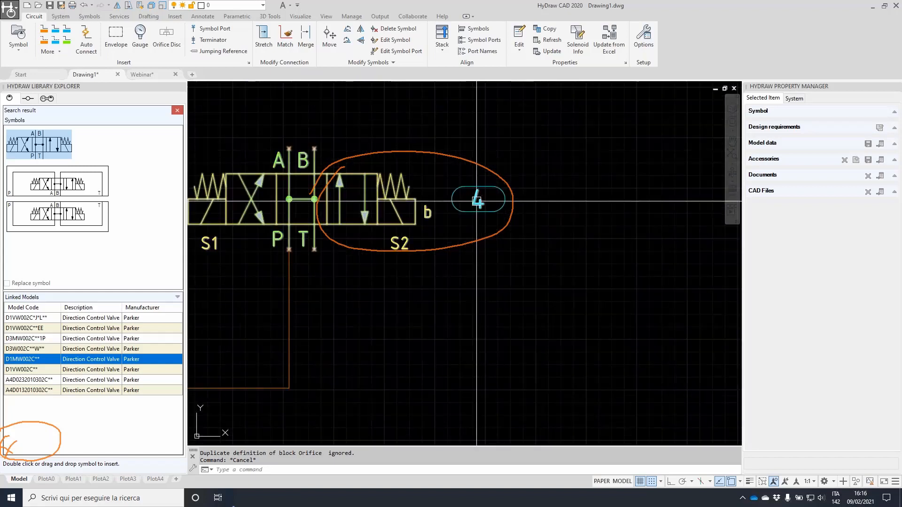
{"action": "scroll", "coordinate": [470, 201], "scroll_direction": "down", "scroll_amount": 2}
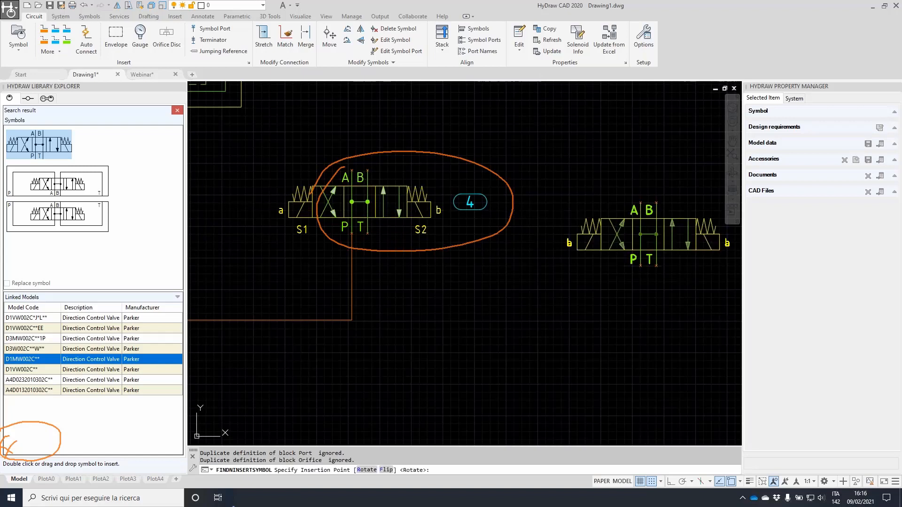
{"action": "left_click", "coordinate": [641, 265]}
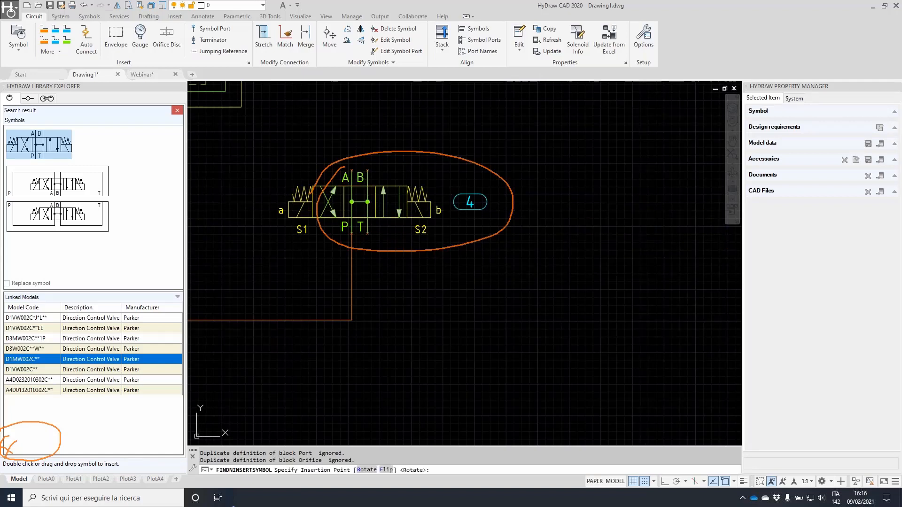
{"action": "middle_click_drag", "start_coordinate": [641, 250], "coordinate": [601, 257]}
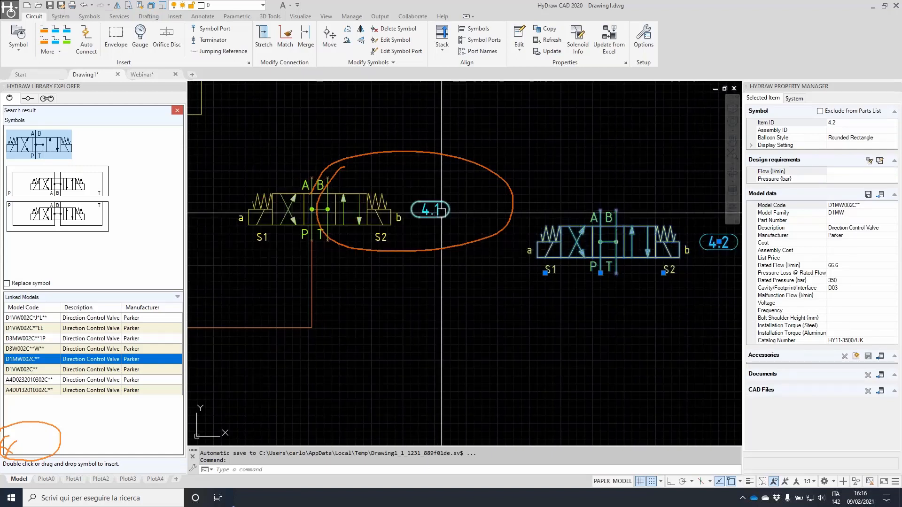
{"action": "scroll", "coordinate": [421, 210], "scroll_direction": "up", "scroll_amount": 2}
{"action": "mouse_move", "coordinate": [641, 246]}
{"action": "middle_mouse_down"}
{"action": "mouse_move", "coordinate": [452, 236]}
{"action": "mouse_move", "coordinate": [316, 198]}
{"action": "mouse_move", "coordinate": [245, 197]}
{"action": "mouse_move", "coordinate": [476, 216]}
{"action": "middle_mouse_up"}
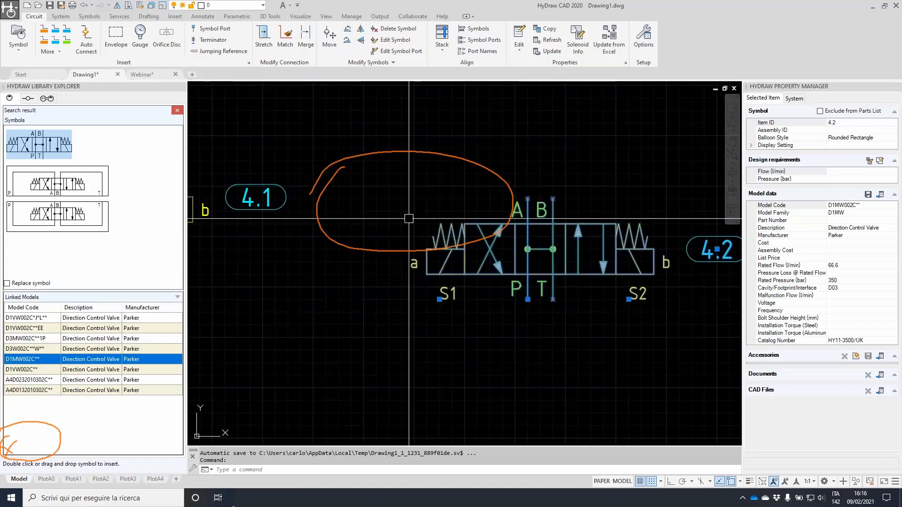
{"action": "scroll", "coordinate": [369, 212], "scroll_direction": "down", "scroll_amount": 1}
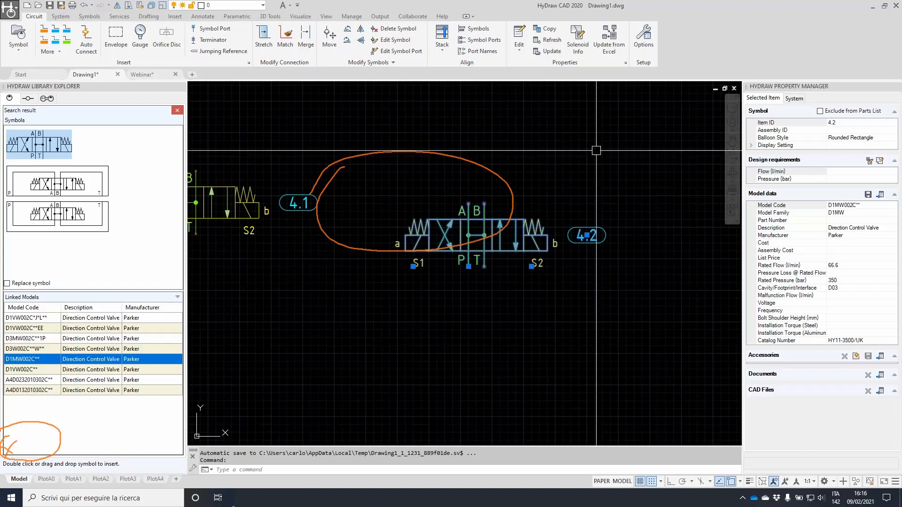
{"action": "key", "text": "ctrl+z"}
{"action": "key", "text": "ctrl+z"}
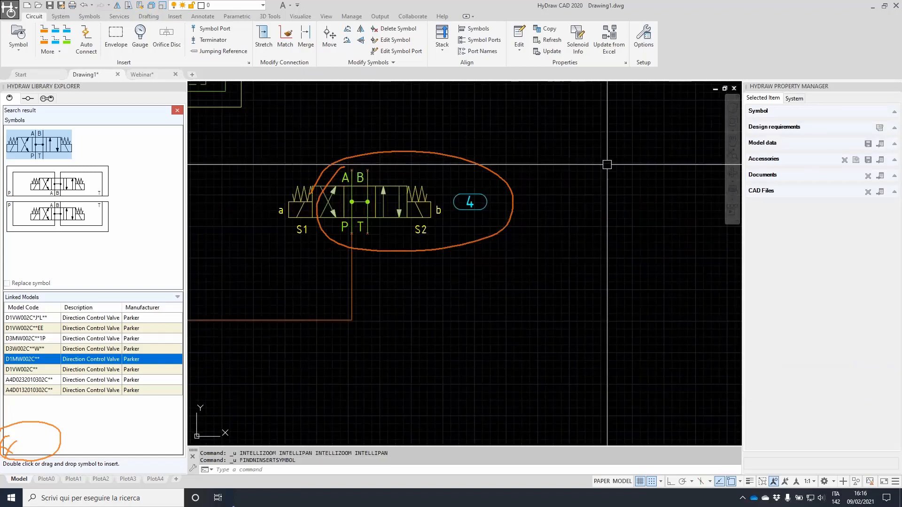
{"action": "scroll", "coordinate": [551, 193], "scroll_direction": "down", "scroll_amount": 3}
{"action": "key", "text": "Escape"}
{"action": "key", "text": "Escape"}
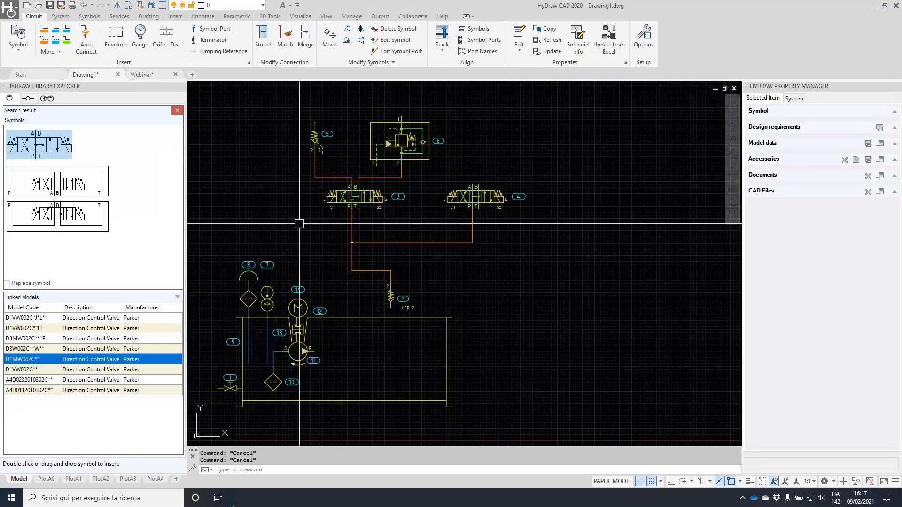
Delete the two stray blue pipe lines near the directional valves
{"action": "left_click", "coordinate": [514, 256]}
{"action": "left_click", "coordinate": [306, 231]}
{"action": "key", "text": "Delete"}
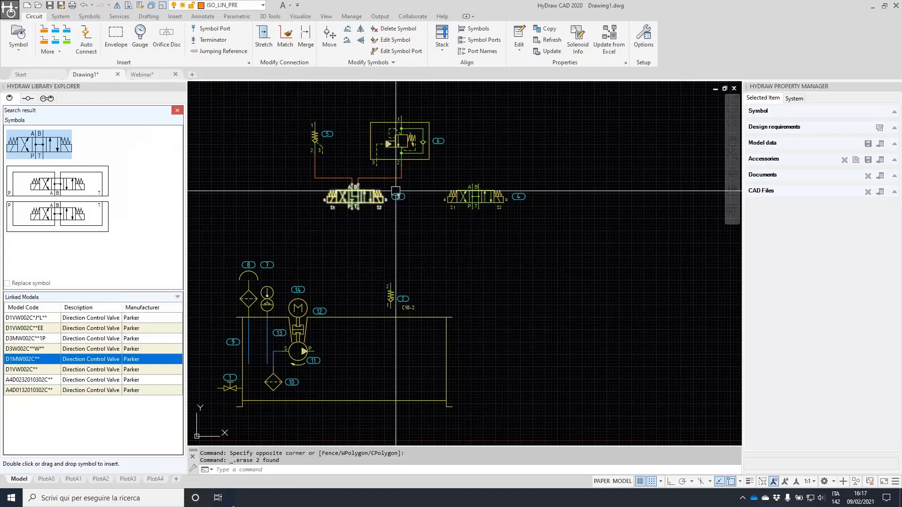
{"action": "scroll", "coordinate": [400, 183], "scroll_direction": "up", "scroll_amount": 2}
{"action": "left_click", "coordinate": [304, 161]}
{"action": "key", "text": "Delete"}
{"action": "middle_click_drag", "start_coordinate": [341, 240], "coordinate": [461, 163]}
{"action": "key", "text": "Escape"}
{"action": "key", "text": "Escape"}
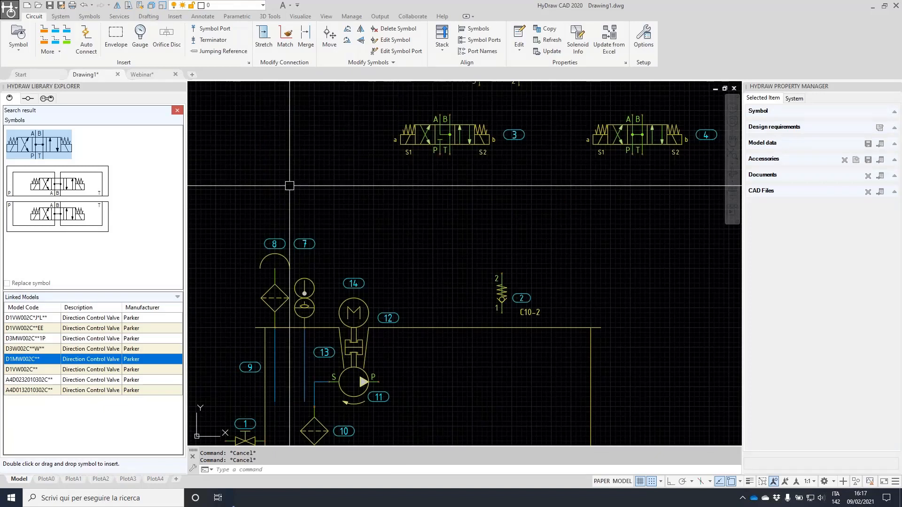
Return to the drawing and turn on Auto Connect on the Circuit ribbon
{"action": "key", "text": "alt+Tab"}
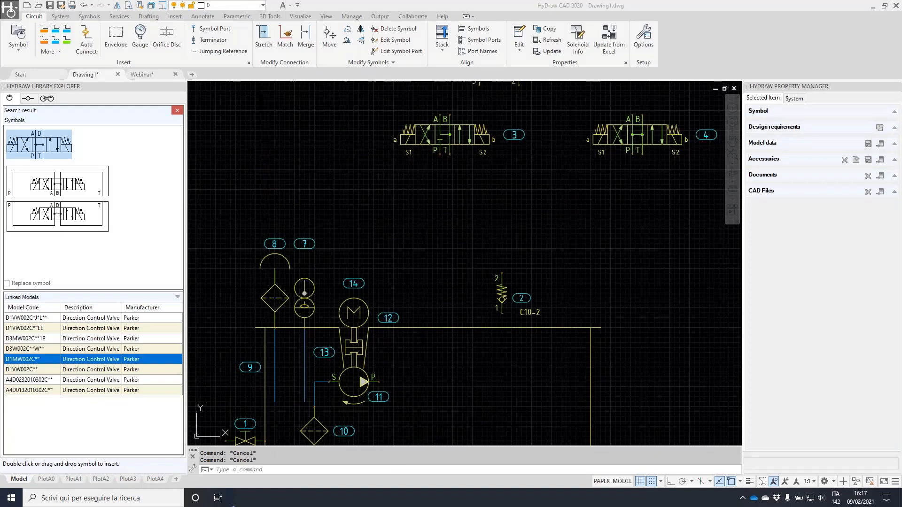
{"action": "mouse_move", "coordinate": [45, 10]}
{"action": "left_mouse_down"}
{"action": "mouse_move", "coordinate": [93, 47]}
{"action": "mouse_move", "coordinate": [20, 30]}
{"action": "left_mouse_up"}
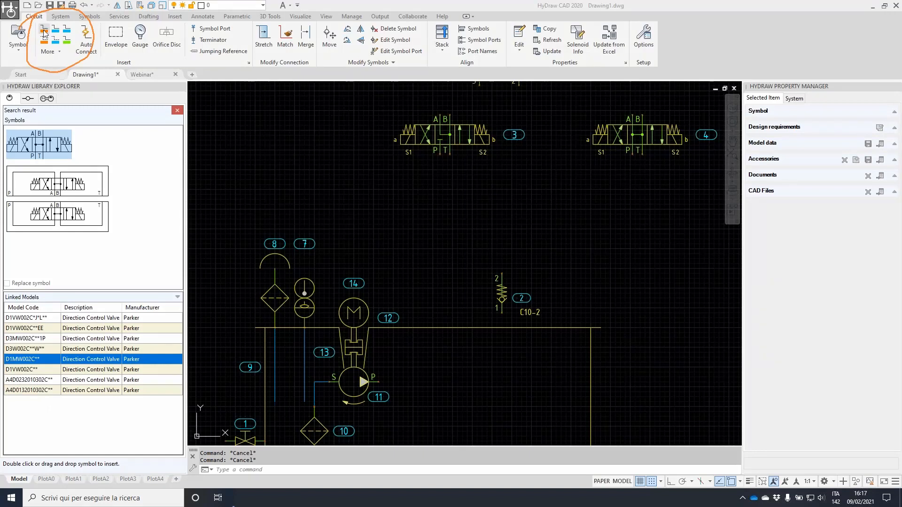
{"action": "left_click", "coordinate": [44, 33]}
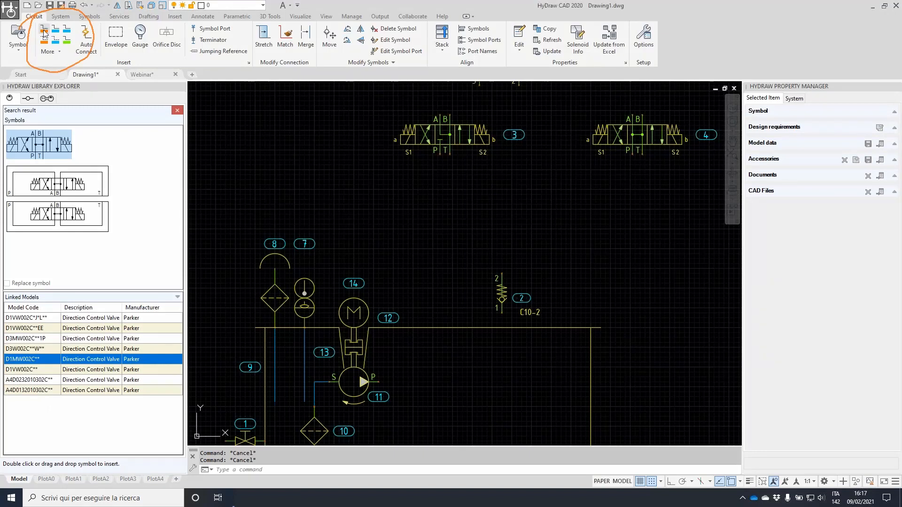
{"action": "left_click", "coordinate": [89, 37]}
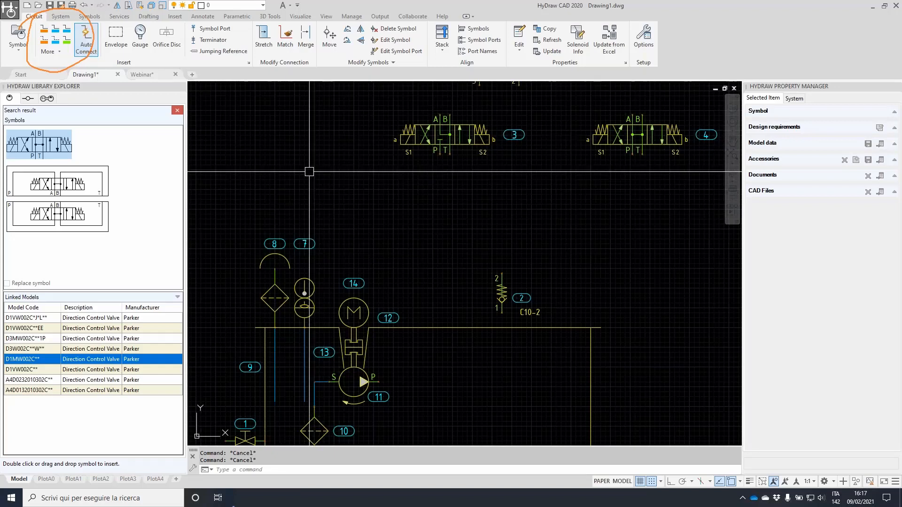
Draw pressure lines: pump P to C10-2 port 1, port 2 to valve 3 P, valve 4 P to the line
{"action": "left_click", "coordinate": [44, 31]}
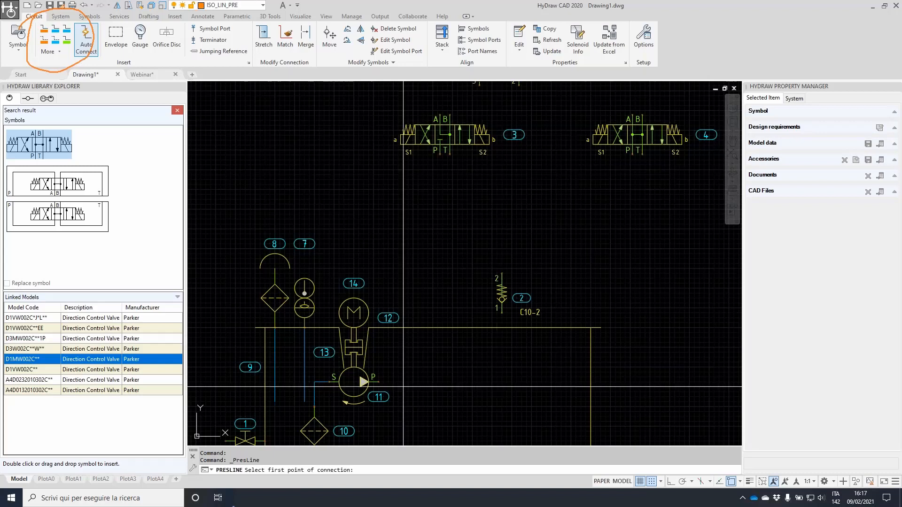
{"action": "left_click", "coordinate": [379, 382]}
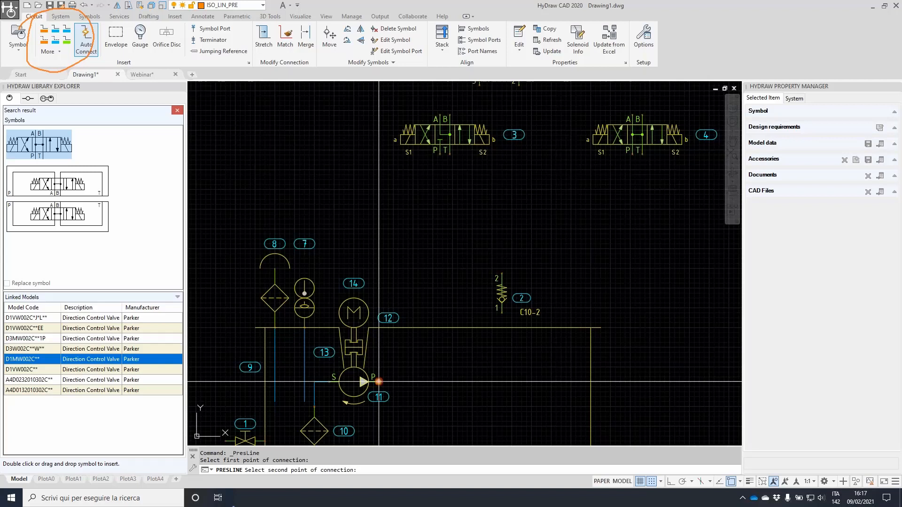
{"action": "left_click", "coordinate": [497, 312]}
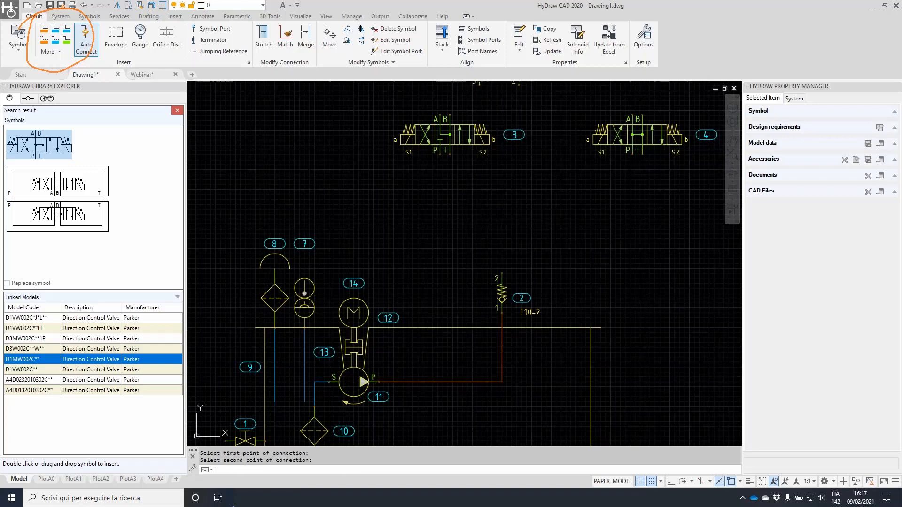
{"action": "key", "text": "Return"}
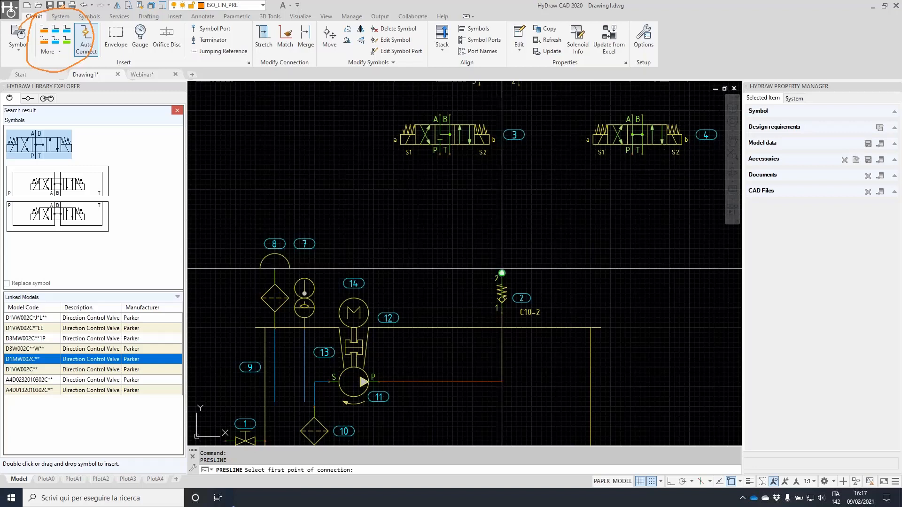
{"action": "left_click", "coordinate": [502, 273]}
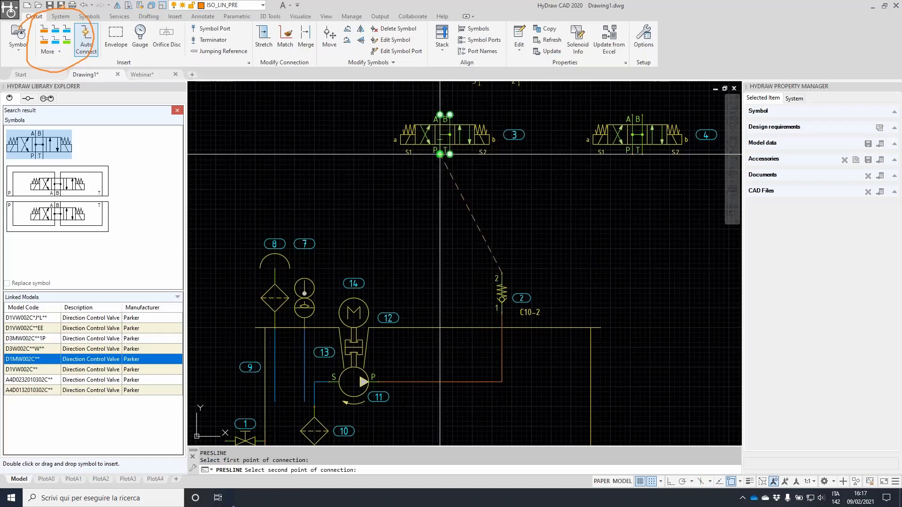
{"action": "left_click", "coordinate": [440, 154]}
{"action": "key", "text": "Return"}
{"action": "left_click", "coordinate": [630, 150]}
{"action": "left_click", "coordinate": [502, 223]}
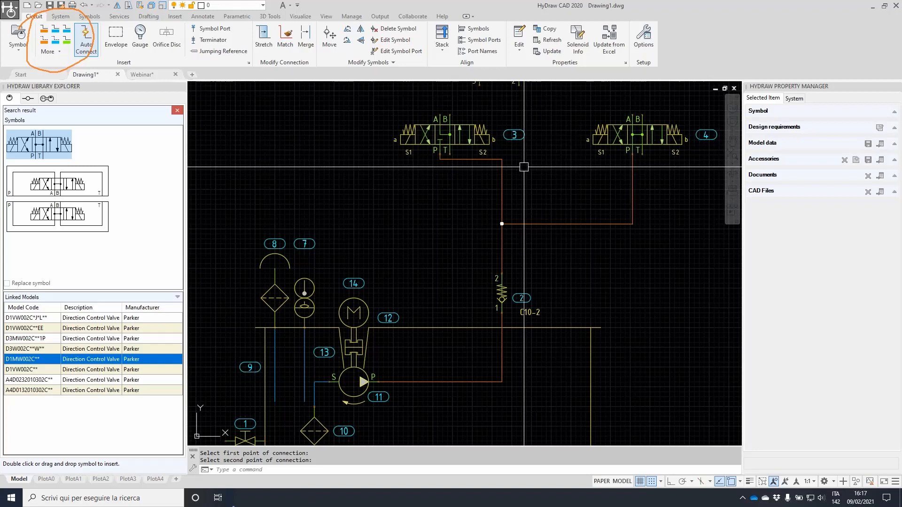
Stretch the bends of the left and right pressure connections to new heights
{"action": "left_click", "coordinate": [263, 37]}
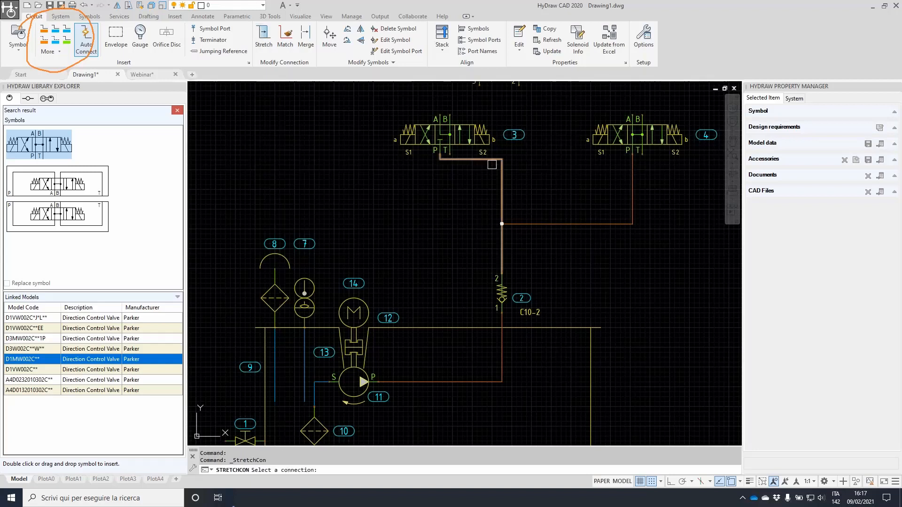
{"action": "left_click", "coordinate": [482, 160]}
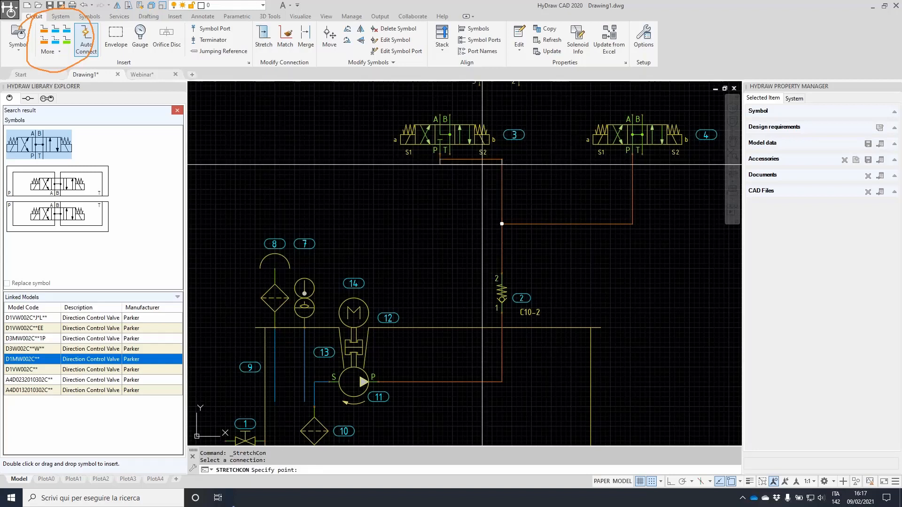
{"action": "left_click", "coordinate": [472, 199]}
{"action": "left_click", "coordinate": [472, 199]}
{"action": "left_click", "coordinate": [472, 179]}
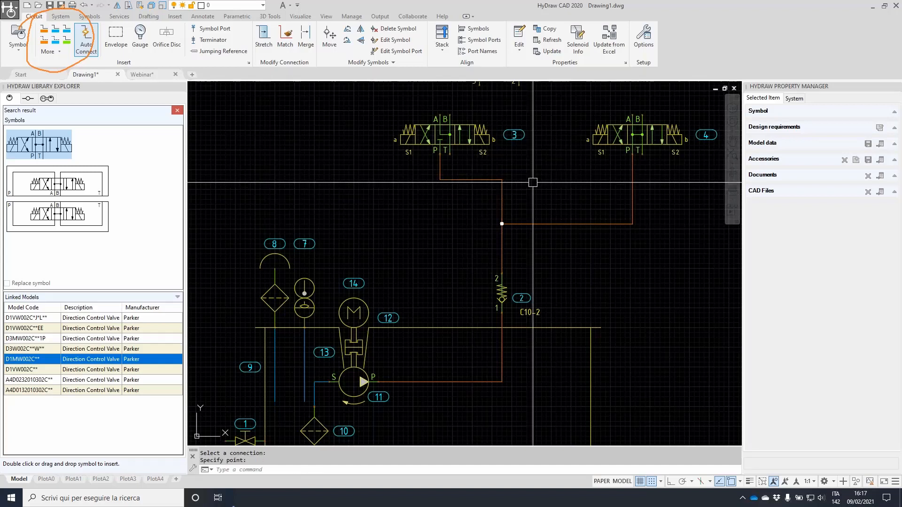
{"action": "left_click", "coordinate": [636, 194]}
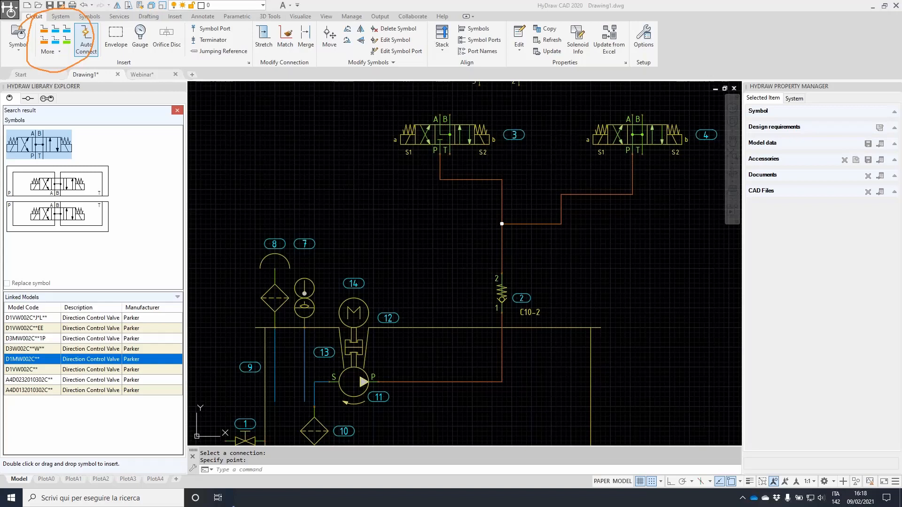
{"action": "mouse_move", "coordinate": [510, 26]}
{"action": "left_mouse_down"}
{"action": "mouse_move", "coordinate": [441, 47]}
{"action": "mouse_move", "coordinate": [458, 26]}
{"action": "left_mouse_up"}
Align valve 3's P port with C10-2's port 2 along the Y axis
{"action": "key", "text": "Escape"}
{"action": "left_click", "coordinate": [482, 40]}
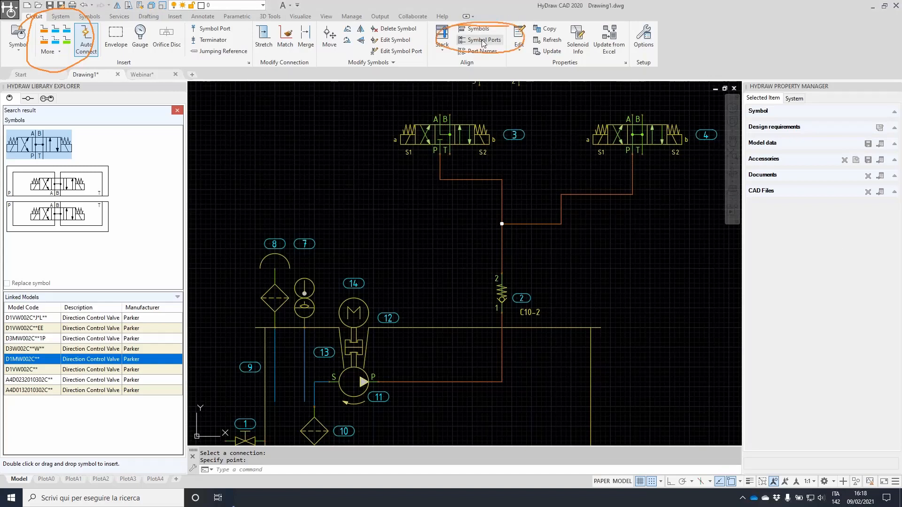
{"action": "left_click", "coordinate": [483, 43]}
{"action": "scroll", "coordinate": [439, 136], "scroll_direction": "up", "scroll_amount": 4}
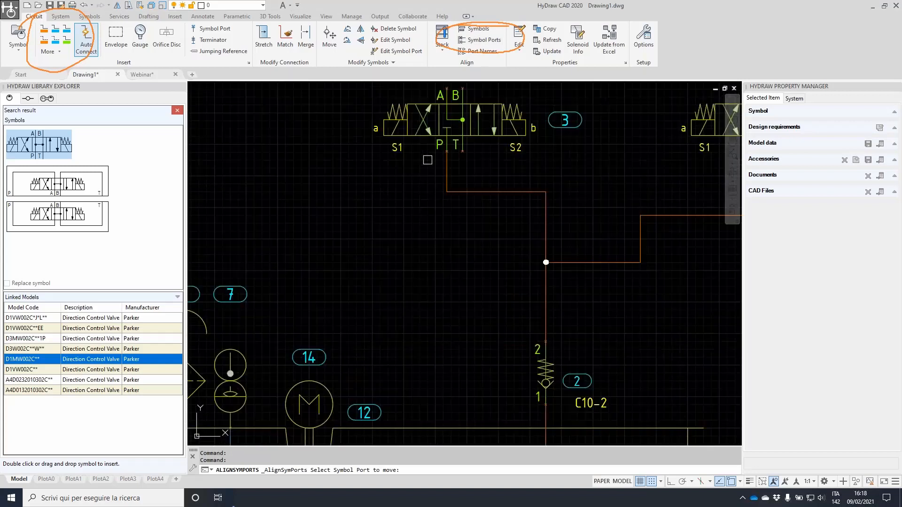
{"action": "left_click", "coordinate": [440, 136]}
{"action": "scroll", "coordinate": [578, 363], "scroll_direction": "down", "scroll_amount": 2}
{"action": "middle_click_drag", "start_coordinate": [596, 400], "coordinate": [544, 288]}
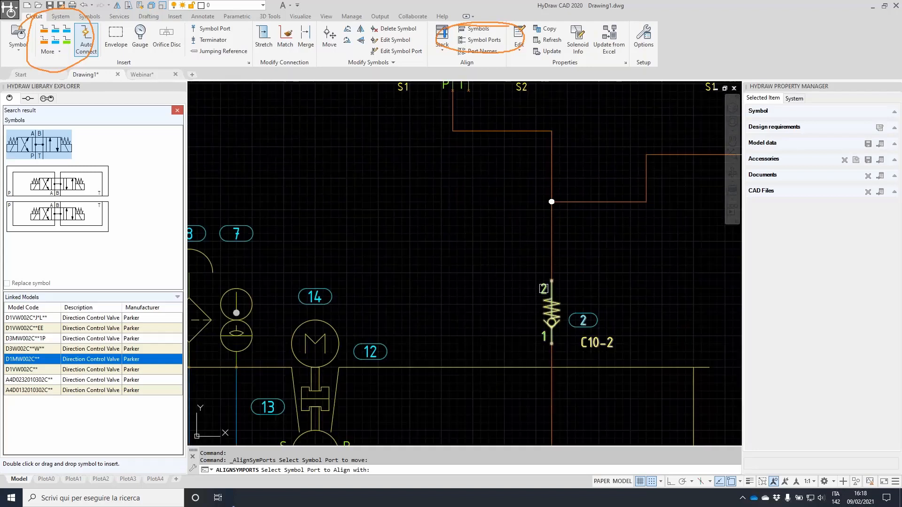
{"action": "left_click", "coordinate": [543, 289]}
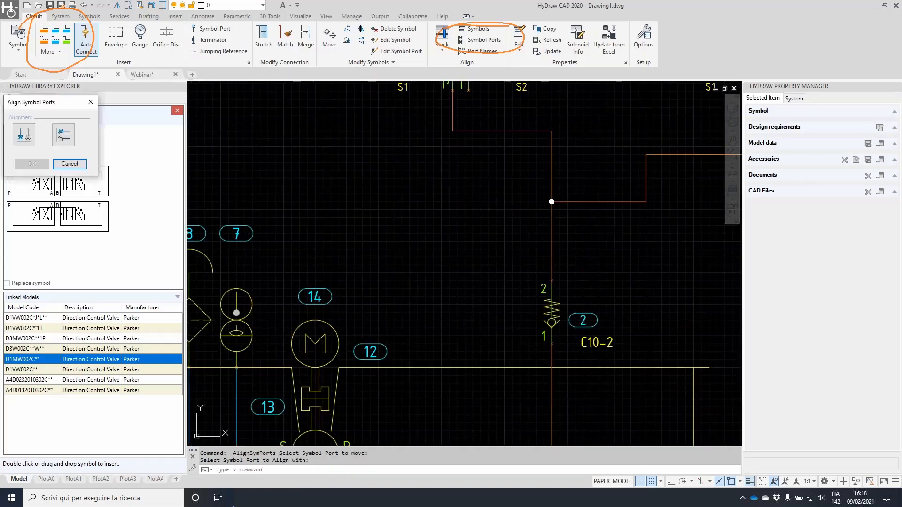
{"action": "left_click", "coordinate": [370, 151]}
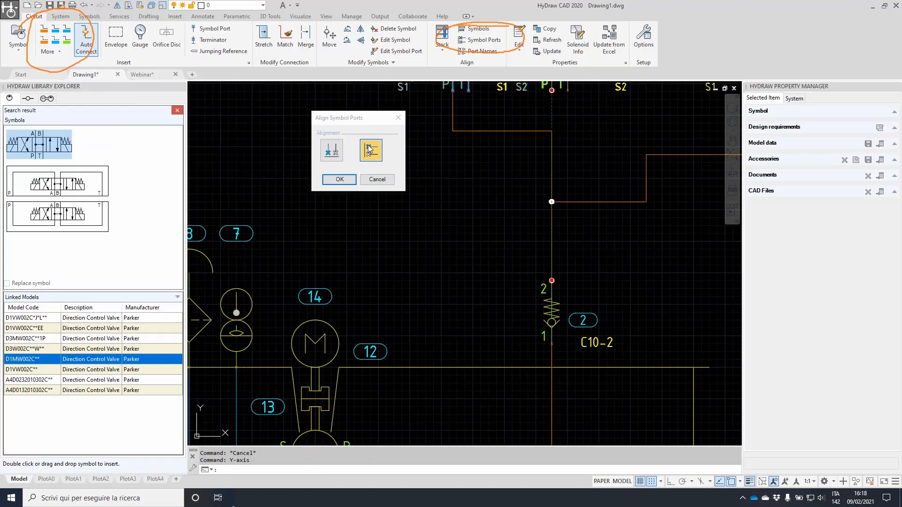
{"action": "left_click", "coordinate": [339, 179]}
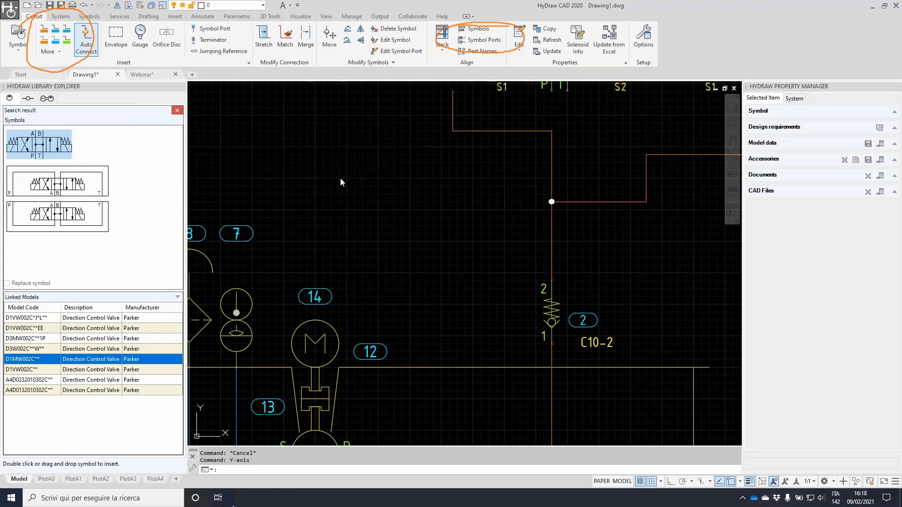
{"action": "scroll", "coordinate": [555, 213], "scroll_direction": "down", "scroll_amount": 2}
{"action": "middle_click_drag", "start_coordinate": [655, 118], "coordinate": [539, 164]}
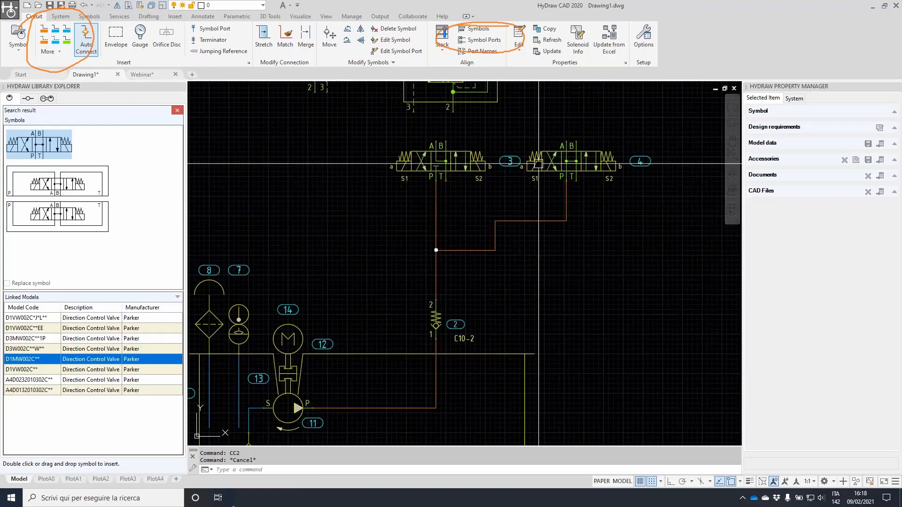
Shift counterbalance valve 6 further to the right
{"action": "left_click", "coordinate": [264, 38]}
{"action": "left_click", "coordinate": [515, 224]}
{"action": "key", "text": "Escape"}
{"action": "scroll", "coordinate": [540, 138], "scroll_direction": "down", "scroll_amount": 2}
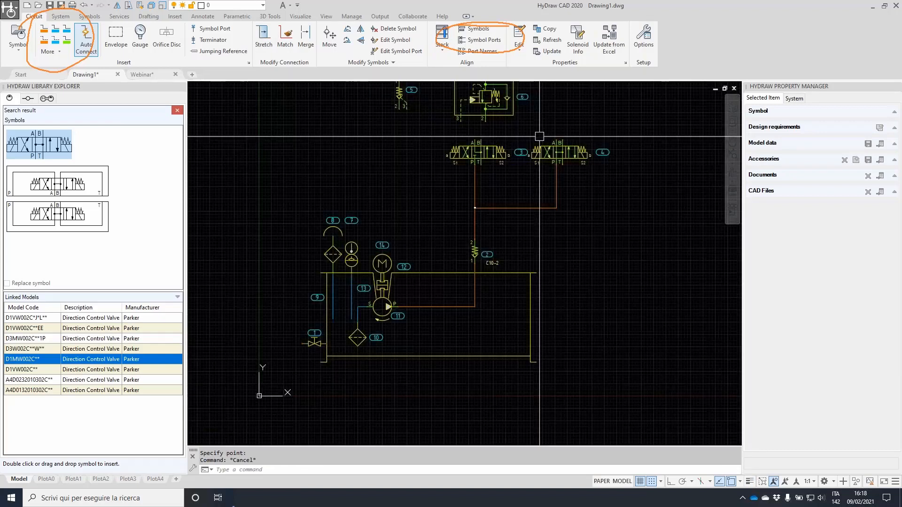
{"action": "middle_click_drag", "start_coordinate": [538, 134], "coordinate": [473, 220]}
{"action": "scroll", "coordinate": [474, 220], "scroll_direction": "up", "scroll_amount": 2}
{"action": "left_click", "coordinate": [417, 191]}
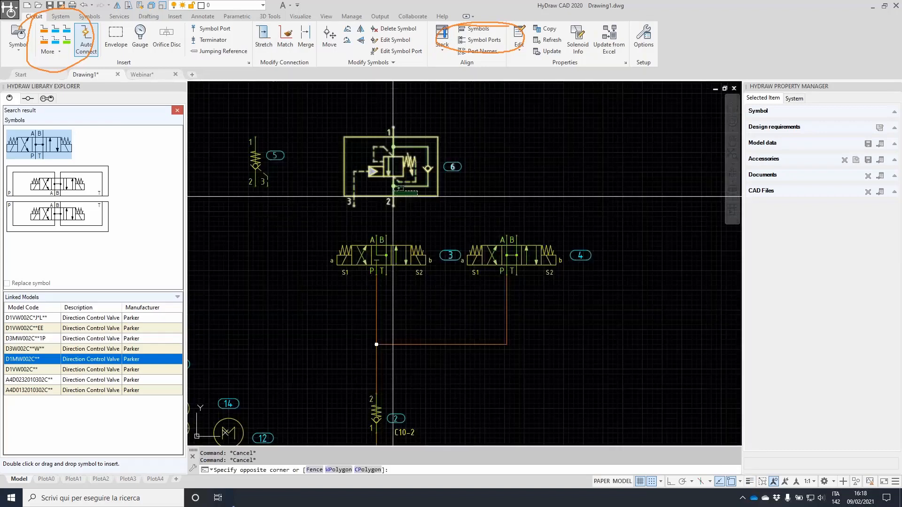
{"action": "left_click", "coordinate": [393, 197]}
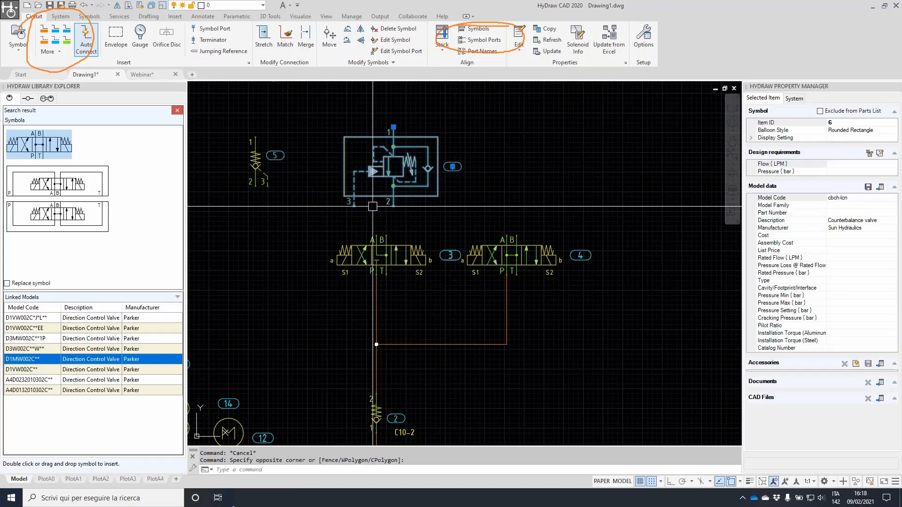
{"action": "left_click", "coordinate": [397, 126]}
{"action": "left_click", "coordinate": [459, 126]}
Move symbol 5 further right and clear the selection
{"action": "left_click", "coordinate": [257, 160]}
{"action": "left_click", "coordinate": [256, 185]}
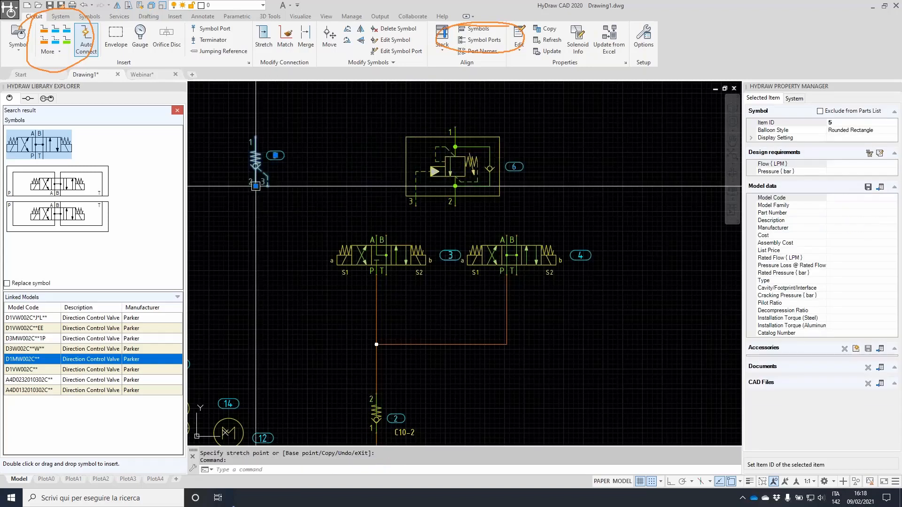
{"action": "left_click", "coordinate": [333, 186]}
{"action": "key", "text": "Escape"}
{"action": "key", "text": "Escape"}
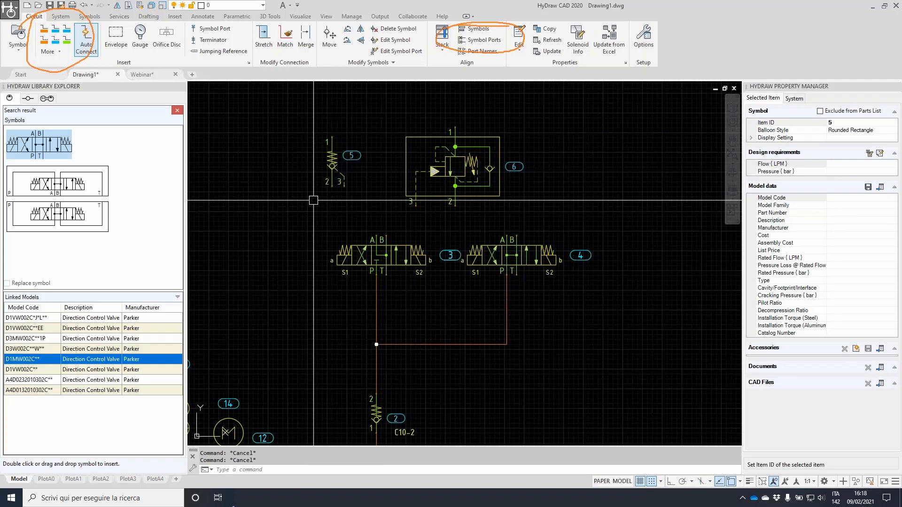
Move valve 4 to the right by its P port, extending its pipe
{"action": "left_click", "coordinate": [507, 275]}
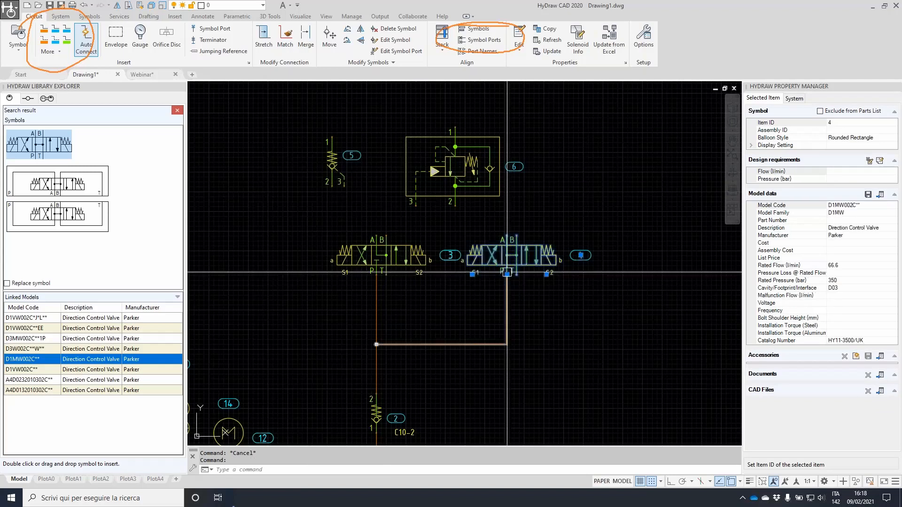
{"action": "left_click", "coordinate": [507, 274]}
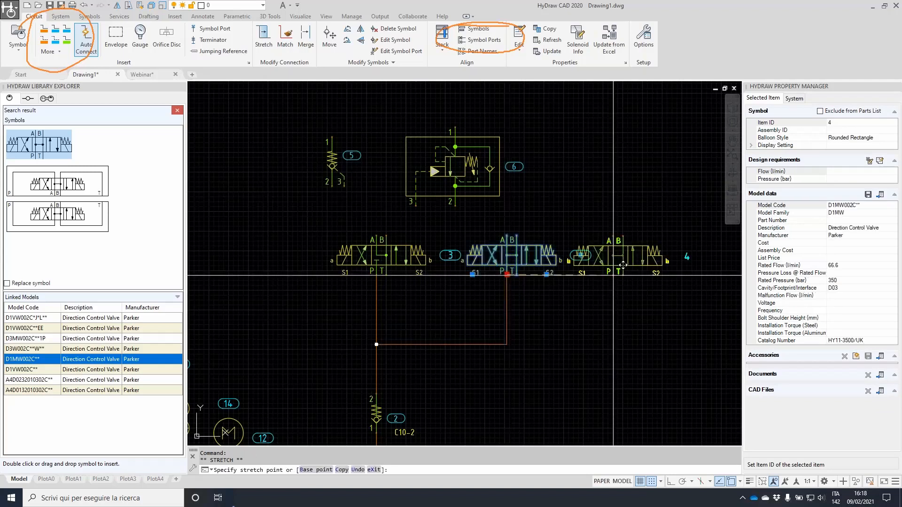
{"action": "left_click", "coordinate": [618, 275]}
{"action": "key", "text": "Escape"}
{"action": "scroll", "coordinate": [532, 231], "scroll_direction": "down", "scroll_amount": 2}
{"action": "key", "text": "Escape"}
{"action": "mouse_move", "coordinate": [383, 224]}
{"action": "middle_mouse_down"}
{"action": "mouse_move", "coordinate": [408, 187]}
{"action": "mouse_move", "coordinate": [411, 216]}
{"action": "middle_mouse_up"}
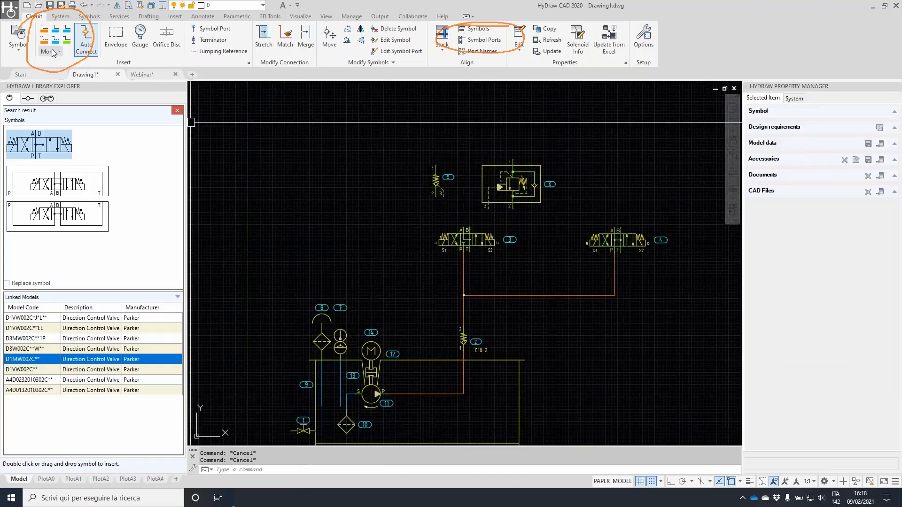
Draw working lines from port 2 of symbols 5 and 6 to valve 3's ports A and B
{"action": "left_click", "coordinate": [69, 37]}
{"action": "scroll", "coordinate": [522, 198], "scroll_direction": "up", "scroll_amount": 4}
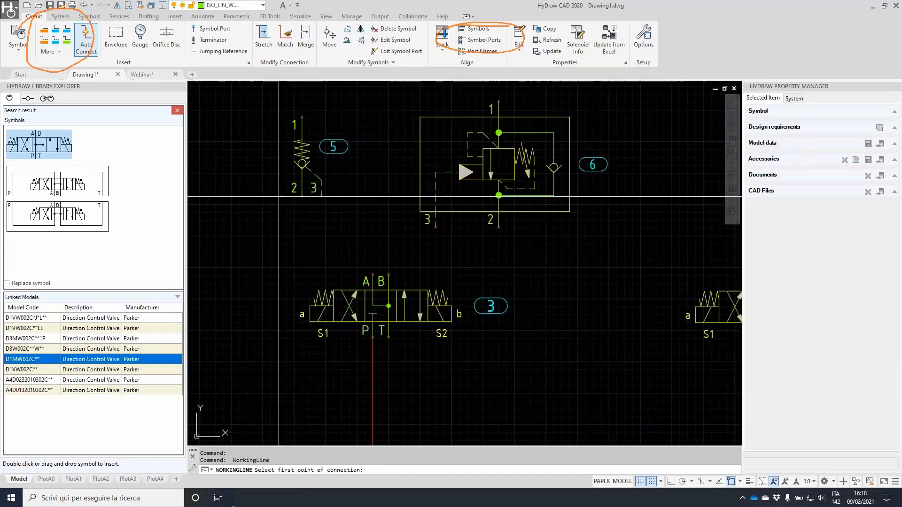
{"action": "left_click", "coordinate": [302, 196]}
{"action": "left_click", "coordinate": [372, 274]}
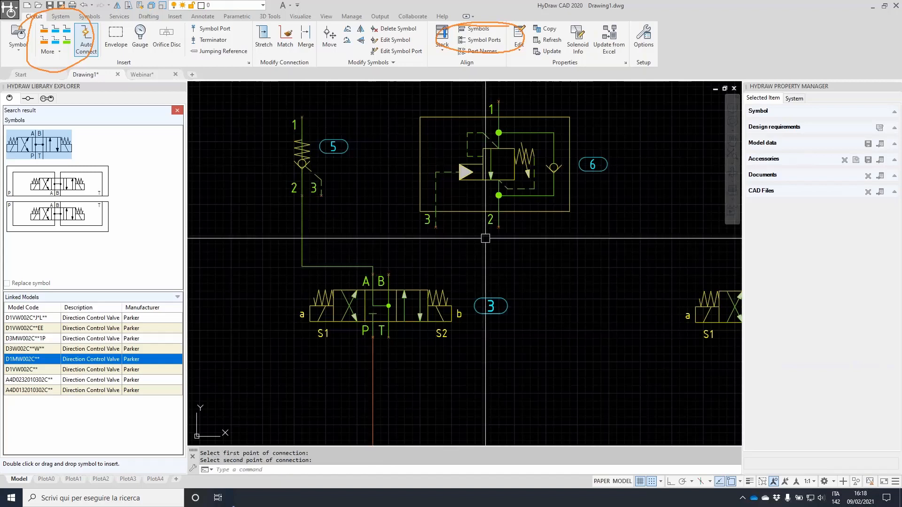
{"action": "key", "text": "Return"}
{"action": "left_click", "coordinate": [499, 228]}
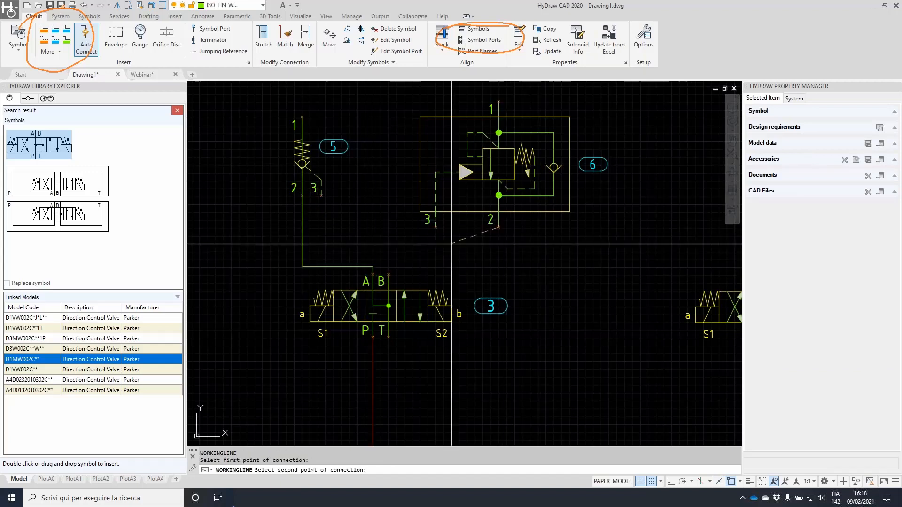
{"action": "left_click", "coordinate": [388, 275]}
Connect port 3 of symbols 6 and 5 to a shared junction with working lines
{"action": "key", "text": "Return"}
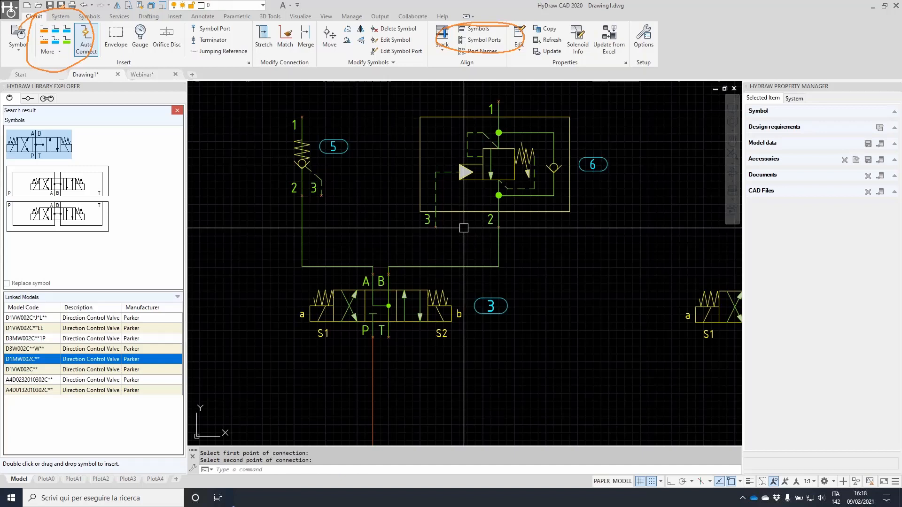
{"action": "left_click", "coordinate": [435, 228]}
{"action": "left_click", "coordinate": [302, 243]}
{"action": "key", "text": "Return"}
{"action": "left_click", "coordinate": [321, 195]}
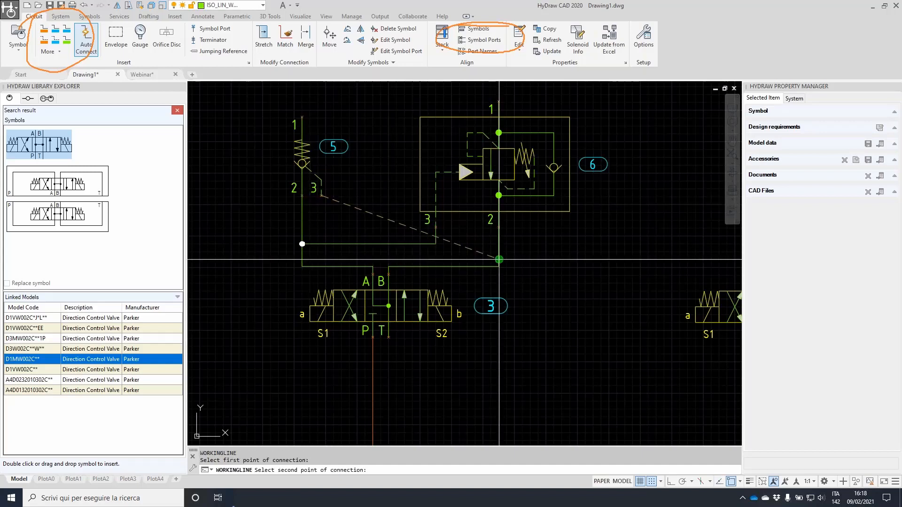
{"action": "left_click", "coordinate": [498, 258]}
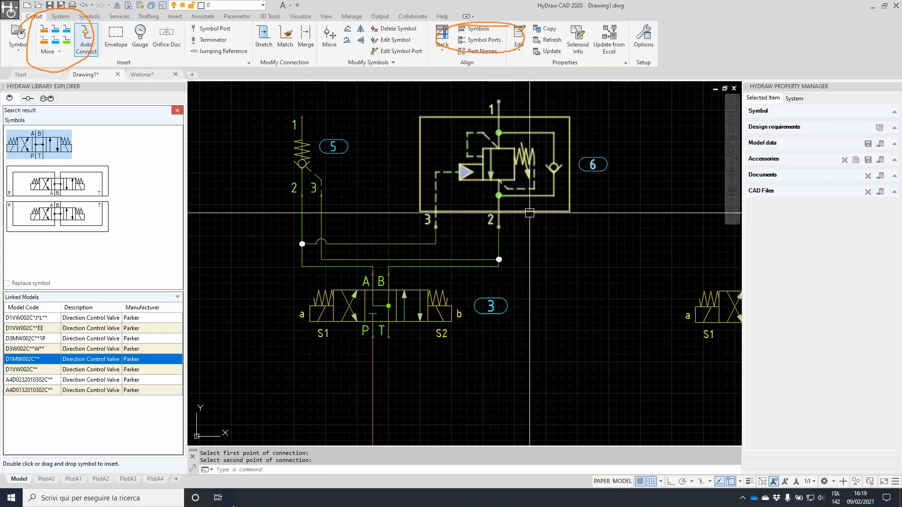
Set the Connection type of both port-3 lines to Control so they show dashed
{"action": "left_click", "coordinate": [373, 244]}
{"action": "scroll", "coordinate": [331, 240], "scroll_direction": "up", "scroll_amount": 3}
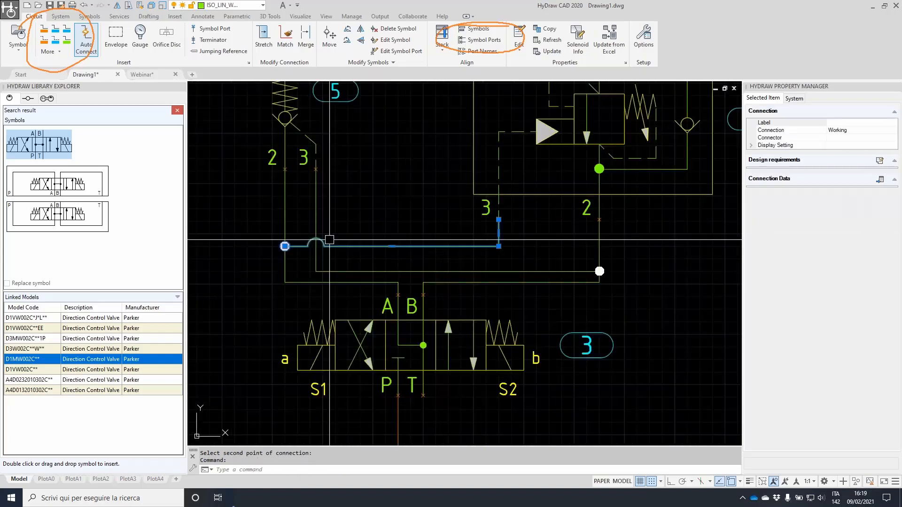
{"action": "left_click", "coordinate": [841, 130]}
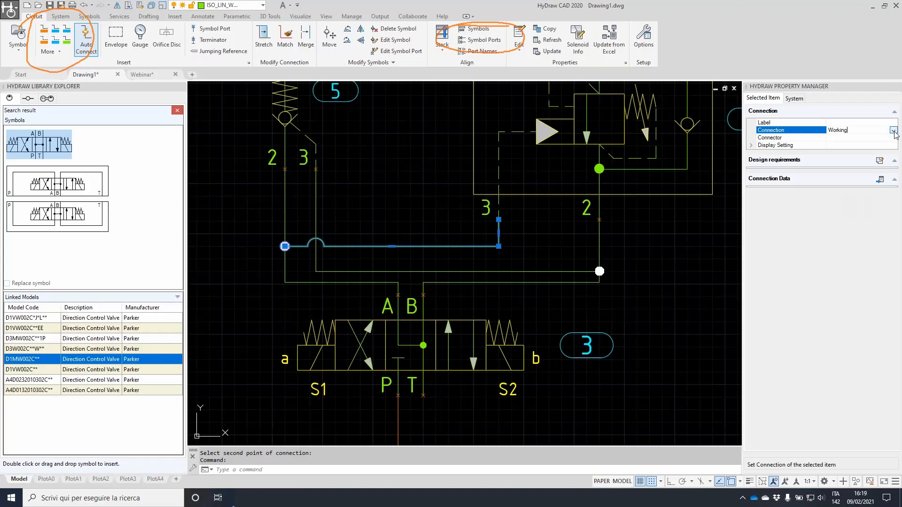
{"action": "left_click", "coordinate": [894, 131]}
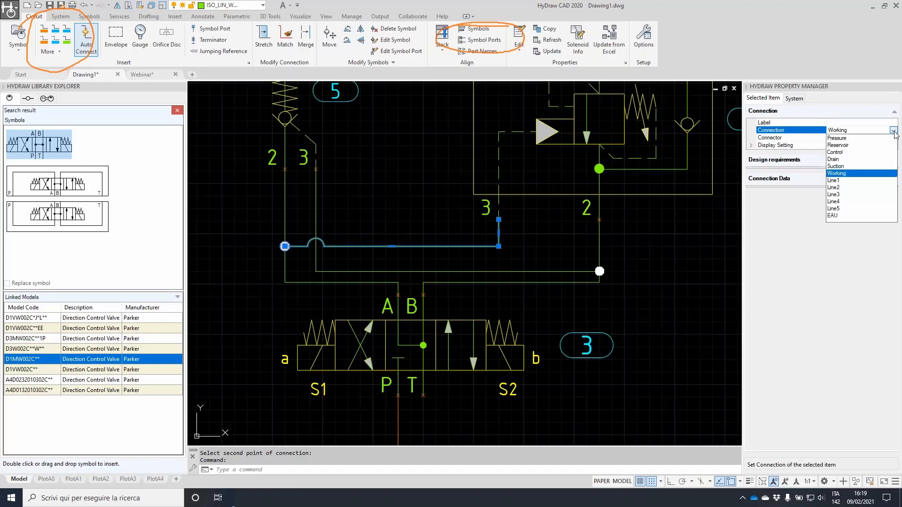
{"action": "left_click", "coordinate": [842, 152]}
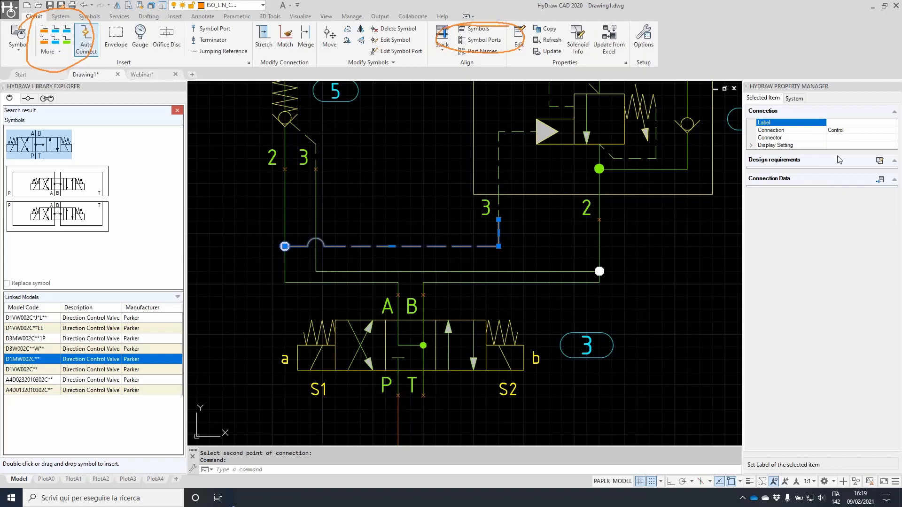
{"action": "left_click", "coordinate": [488, 271]}
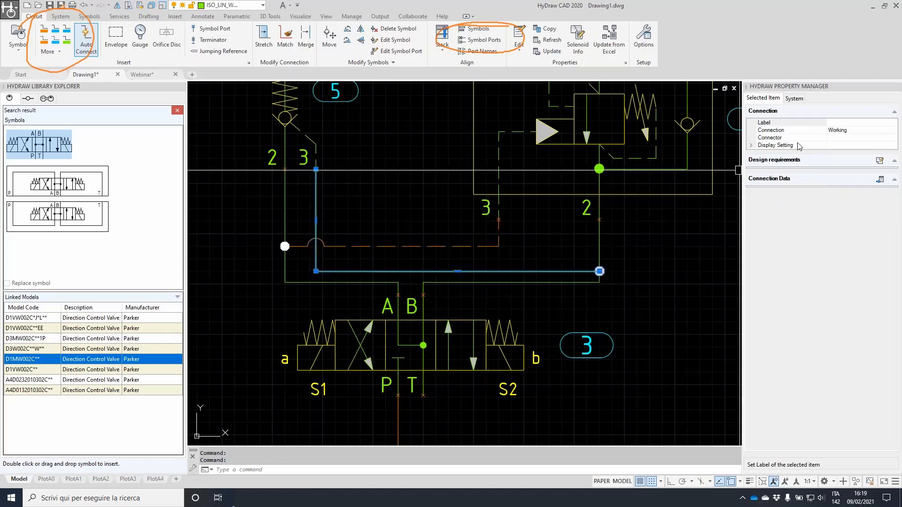
{"action": "left_click", "coordinate": [893, 131]}
{"action": "left_click", "coordinate": [893, 131]}
{"action": "left_click", "coordinate": [841, 152]}
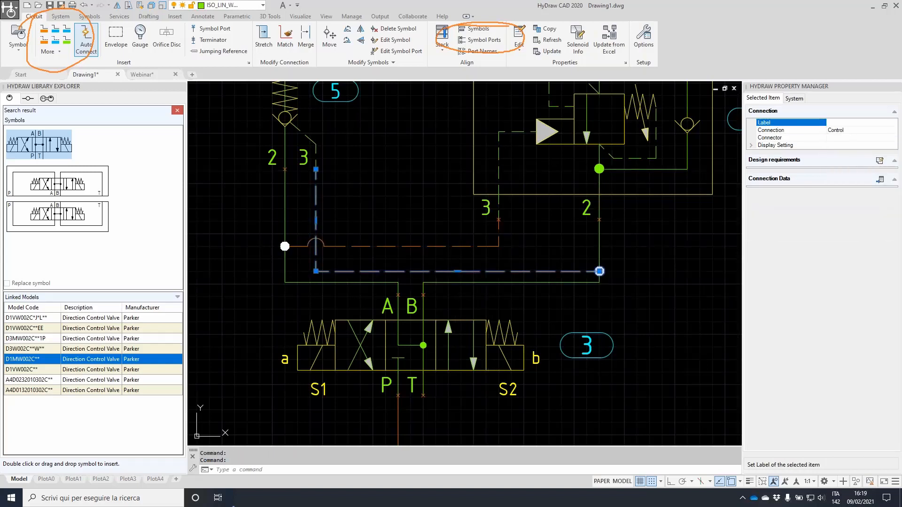
{"action": "scroll", "coordinate": [582, 222], "scroll_direction": "down", "scroll_amount": 2}
{"action": "key", "text": "Escape"}
{"action": "key", "text": "Escape"}
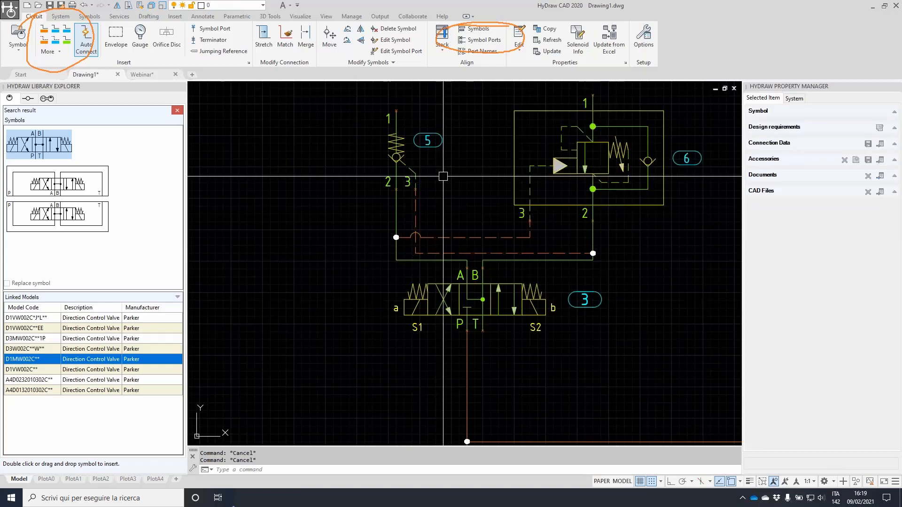
Search the library for 'cyl' and place a double-acting cylinder above the valves
{"action": "left_click", "coordinate": [177, 112]}
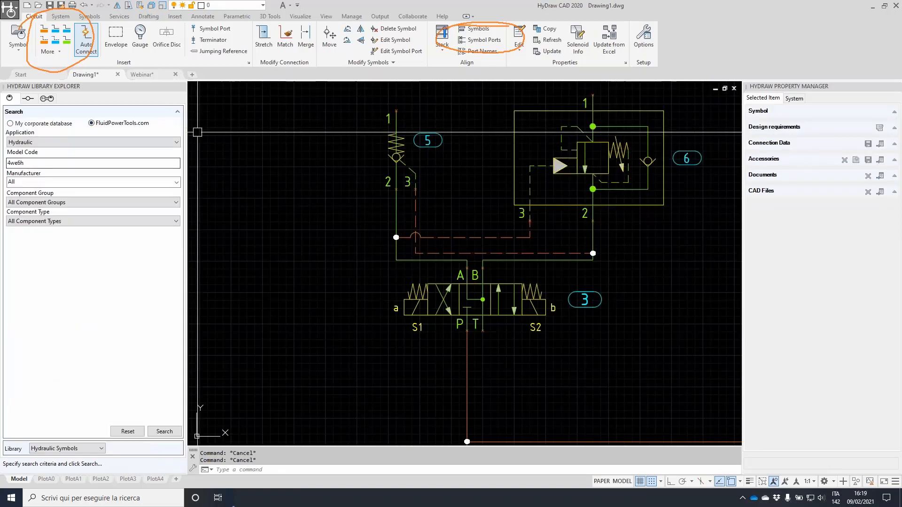
{"action": "left_click", "coordinate": [177, 111]}
{"action": "left_click", "coordinate": [137, 113]}
{"action": "type", "text": "cyl"}
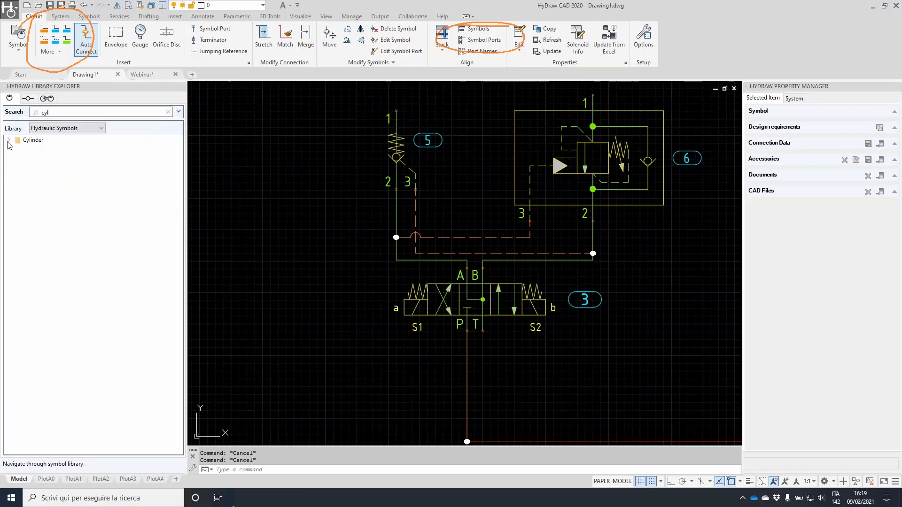
{"action": "left_click", "coordinate": [9, 140]}
{"action": "double_click", "coordinate": [55, 158]}
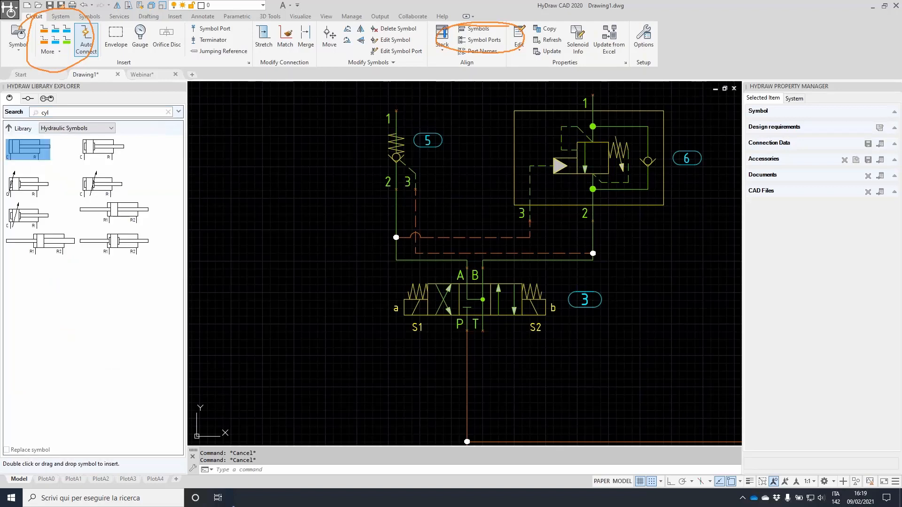
{"action": "scroll", "coordinate": [474, 130], "scroll_direction": "down", "scroll_amount": 2}
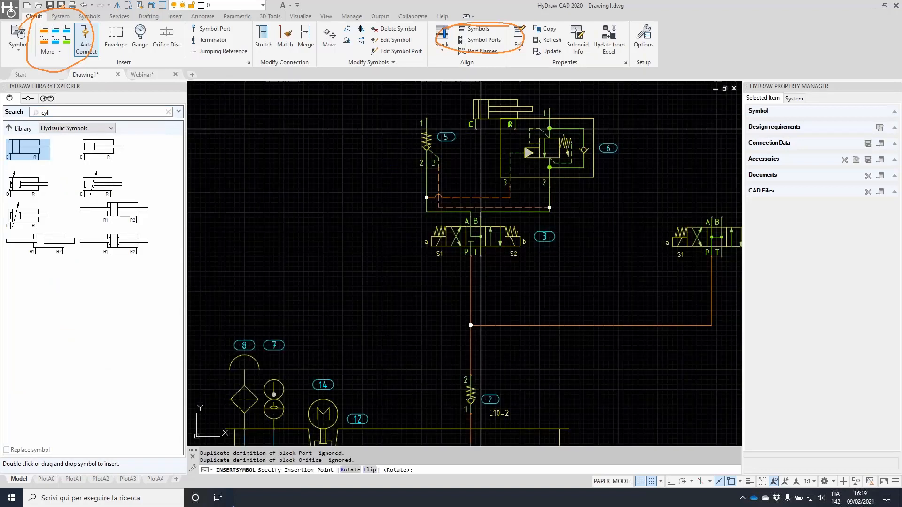
{"action": "middle_click_drag", "start_coordinate": [475, 128], "coordinate": [445, 225]}
{"action": "left_click", "coordinate": [432, 171]}
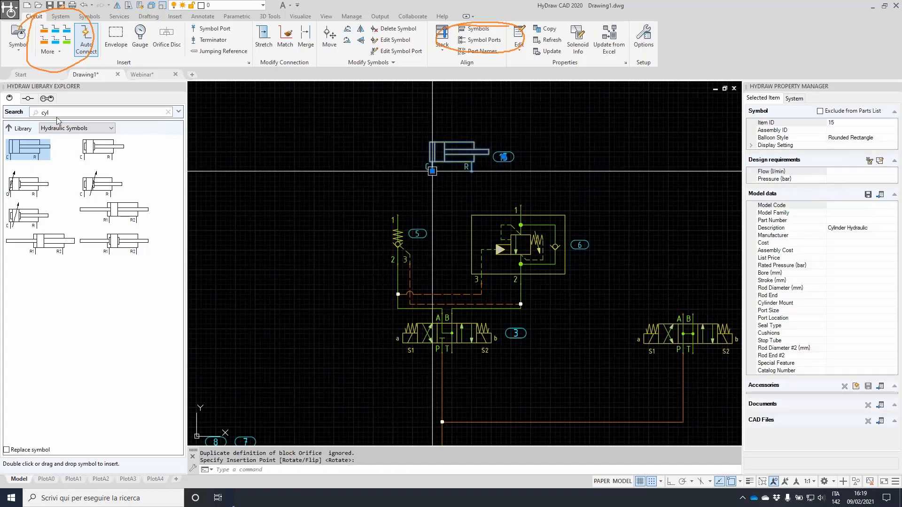
Search for 'moto' and insert a hydraulic motor flipped to face right above valve 4
{"action": "left_click", "coordinate": [63, 113]}
{"action": "type", "text": "moto"}
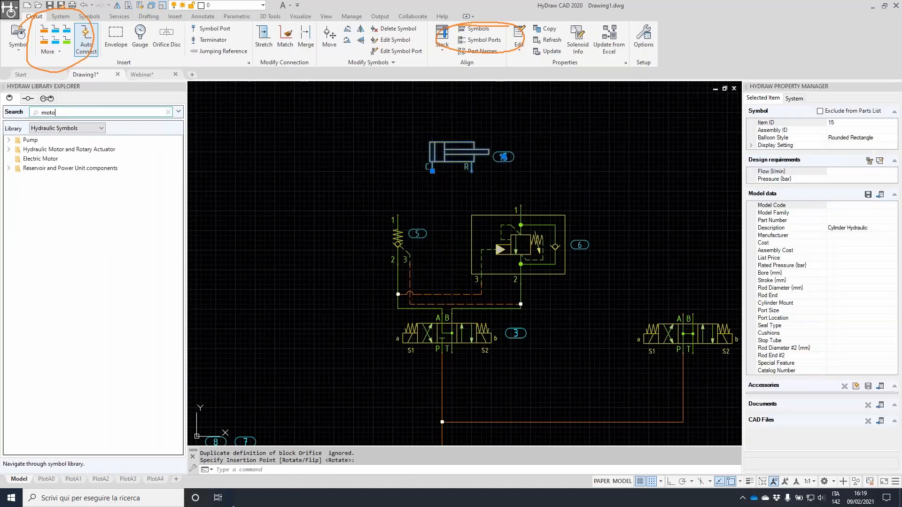
{"action": "left_click", "coordinate": [9, 150]}
{"action": "left_click", "coordinate": [36, 159]}
{"action": "double_click", "coordinate": [19, 284]}
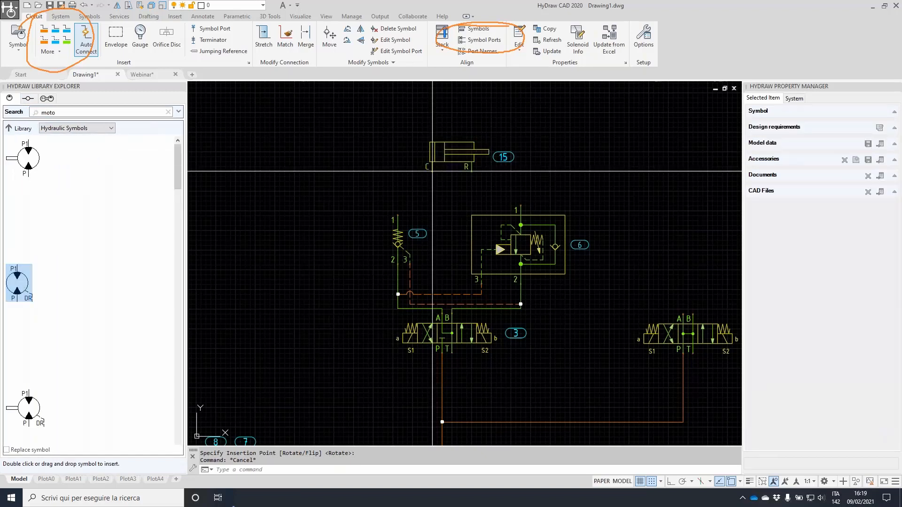
{"action": "middle_click_drag", "start_coordinate": [611, 226], "coordinate": [414, 211]}
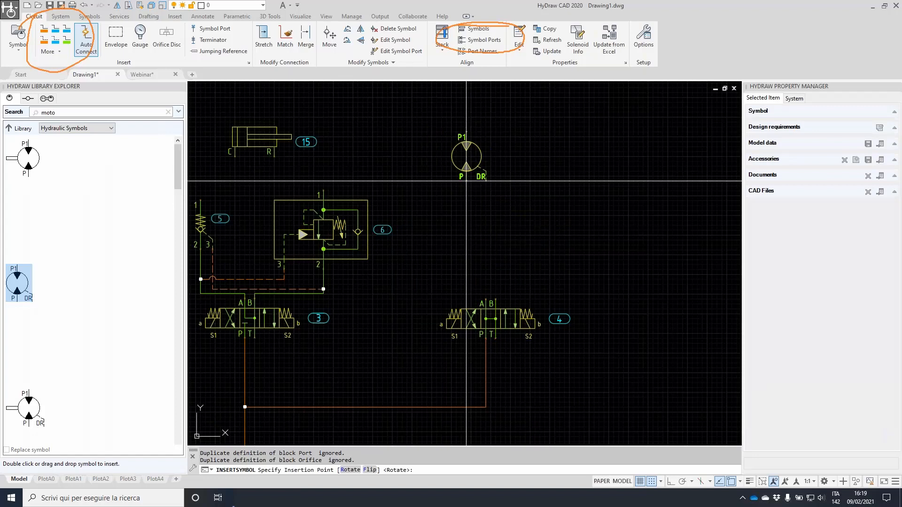
{"action": "mouse_move", "coordinate": [235, 495]}
{"action": "left_mouse_down"}
{"action": "mouse_move", "coordinate": [282, 429]}
{"action": "mouse_move", "coordinate": [496, 489]}
{"action": "left_mouse_up"}
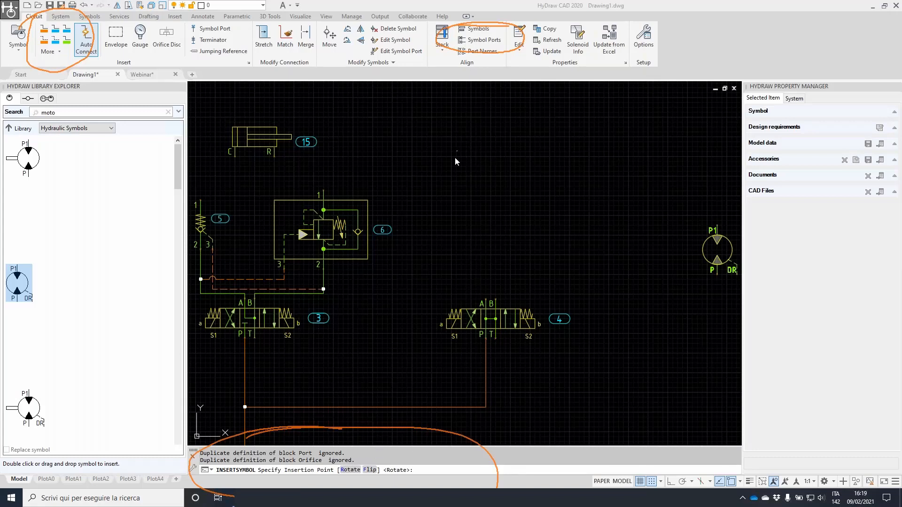
{"action": "type", "text": "r"}
{"action": "key", "text": "Return"}
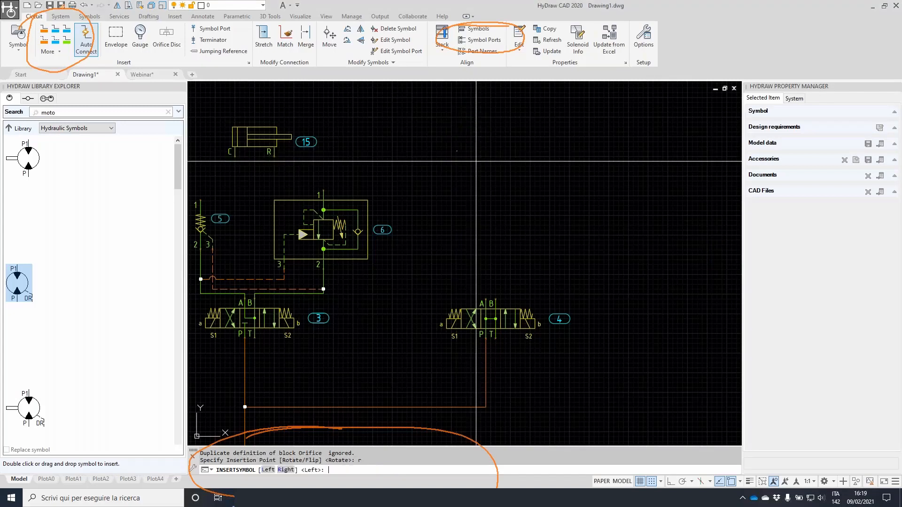
{"action": "key", "text": "Return"}
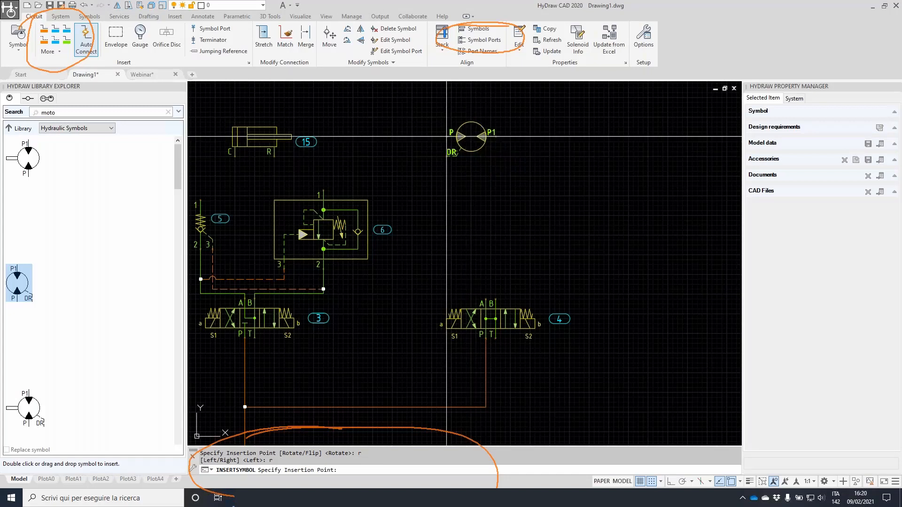
{"action": "left_click", "coordinate": [466, 141]}
{"action": "key", "text": "Escape"}
Exclude the cylinder and the motor from the parts list
{"action": "middle_click_drag", "start_coordinate": [416, 124], "coordinate": [507, 187]}
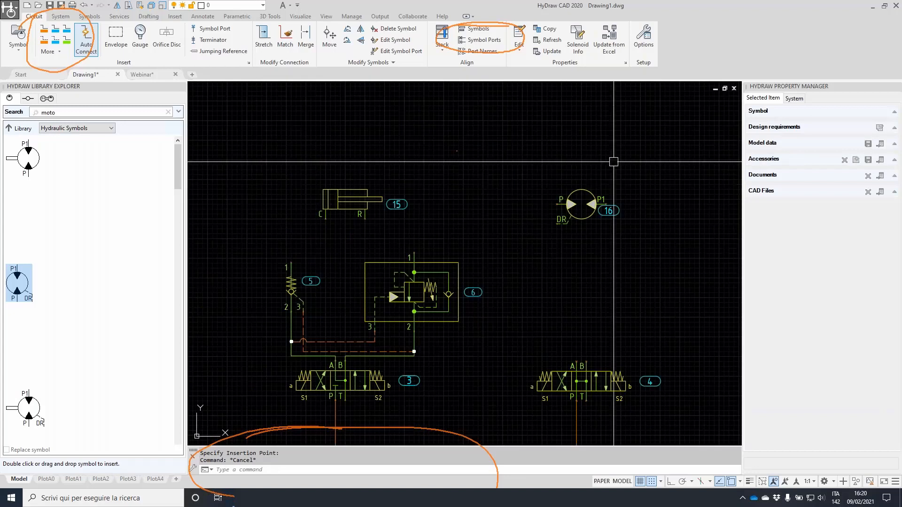
{"action": "left_click", "coordinate": [591, 185]}
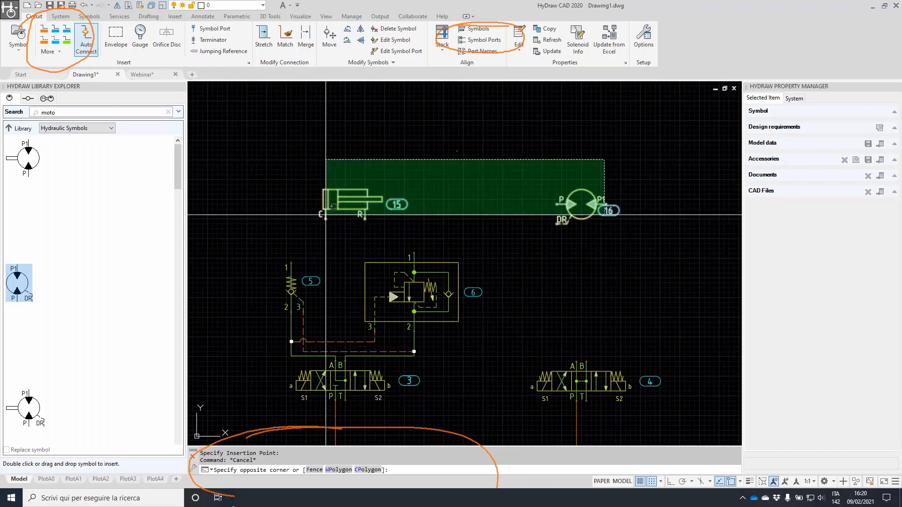
{"action": "left_click", "coordinate": [326, 215]}
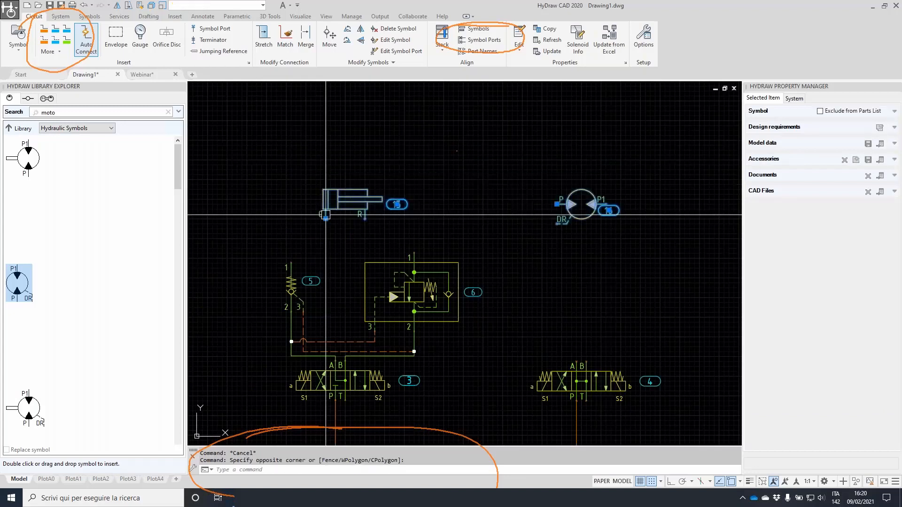
{"action": "left_click", "coordinate": [828, 109]}
{"action": "left_click", "coordinate": [435, 261]}
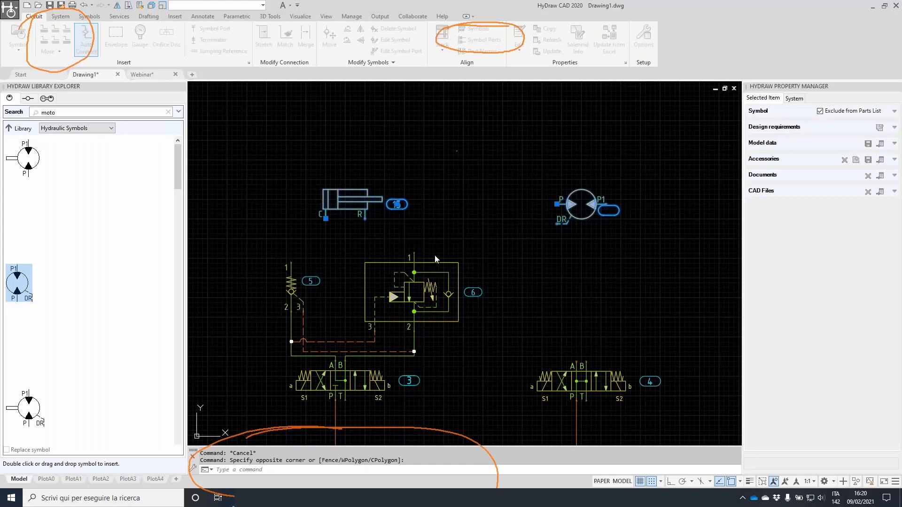
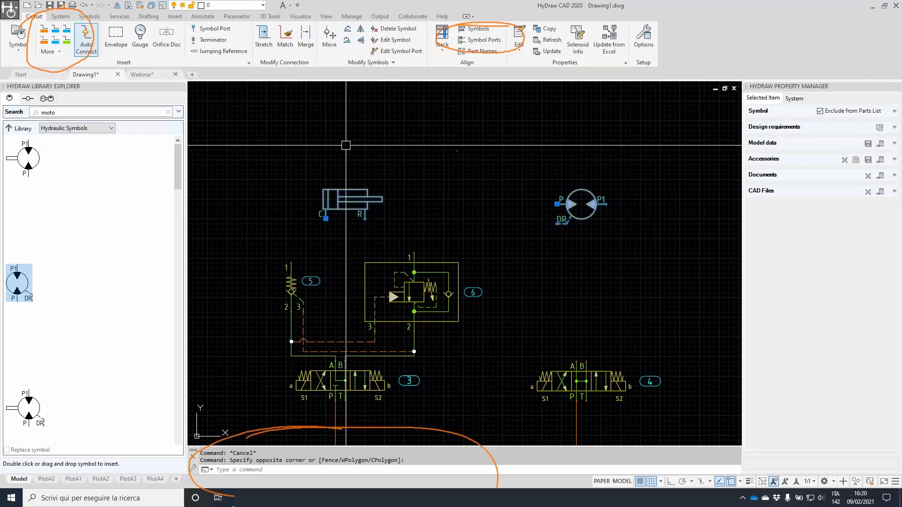
Draw pressure lines from valve 5 port 1 to cylinder port C and from valve 6 port 1 to port R
{"action": "left_click", "coordinate": [45, 31]}
{"action": "scroll", "coordinate": [297, 242], "scroll_direction": "up", "scroll_amount": 2}
{"action": "left_click", "coordinate": [287, 274]}
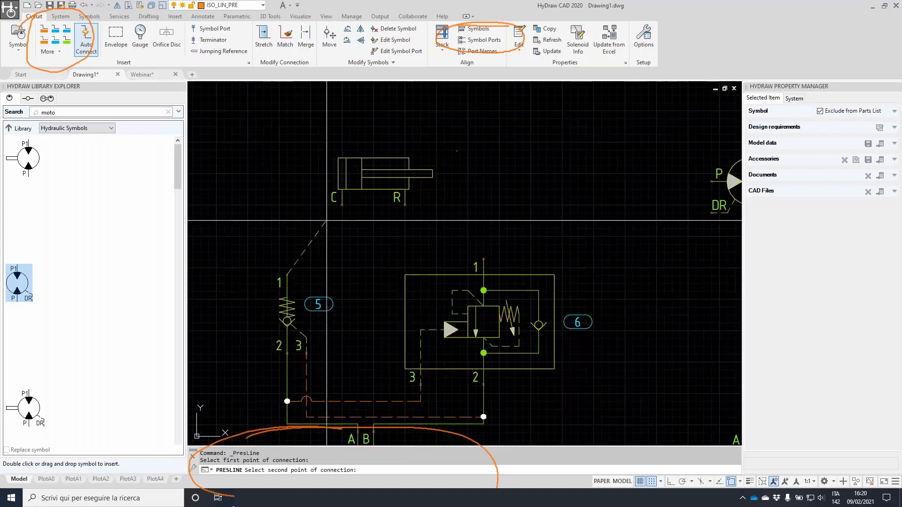
{"action": "left_click", "coordinate": [342, 205]}
{"action": "key", "text": "Return"}
{"action": "left_click", "coordinate": [484, 260]}
{"action": "left_click", "coordinate": [405, 205]}
Connect the pump's DR port to valve 4 port A and its P1 port to port B
{"action": "scroll", "coordinate": [523, 217], "scroll_direction": "down", "scroll_amount": 2}
{"action": "middle_click_drag", "start_coordinate": [616, 223], "coordinate": [507, 184]}
{"action": "key", "text": "Return"}
{"action": "left_click", "coordinate": [537, 174]}
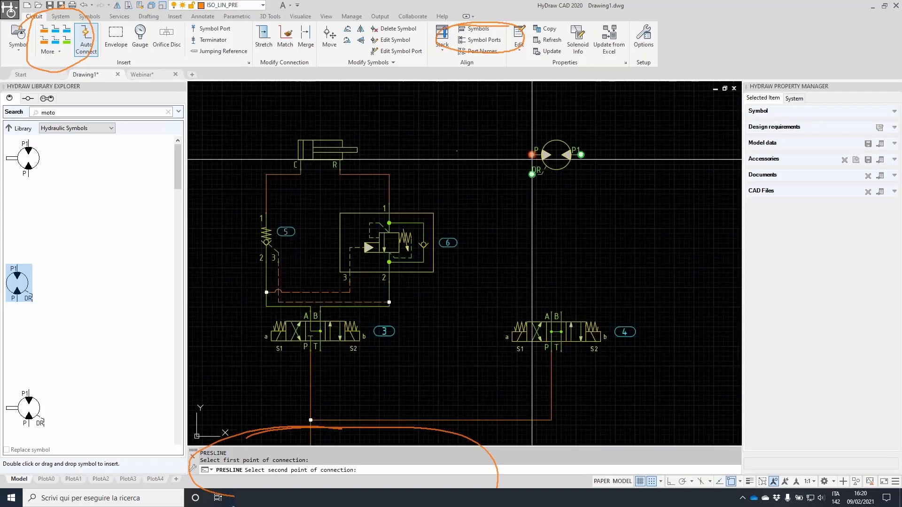
{"action": "left_click", "coordinate": [556, 307]}
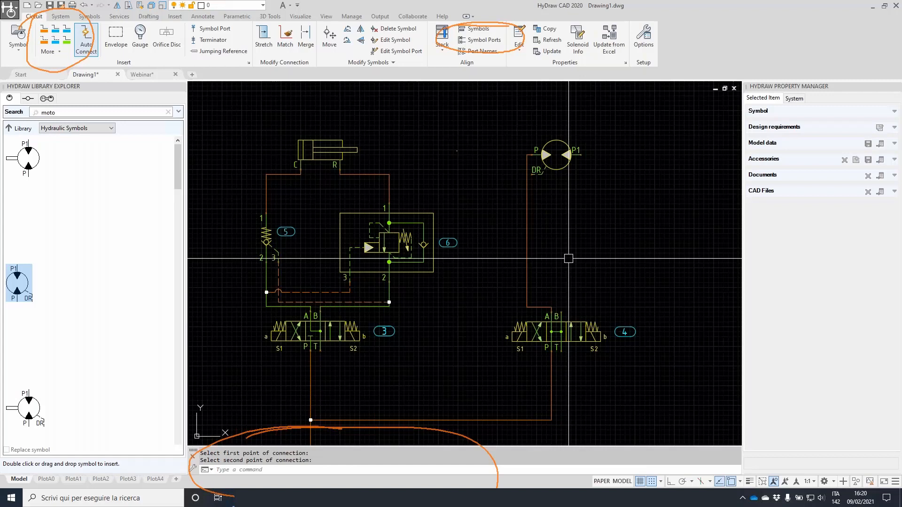
{"action": "key", "text": "Return"}
{"action": "left_click", "coordinate": [581, 155]}
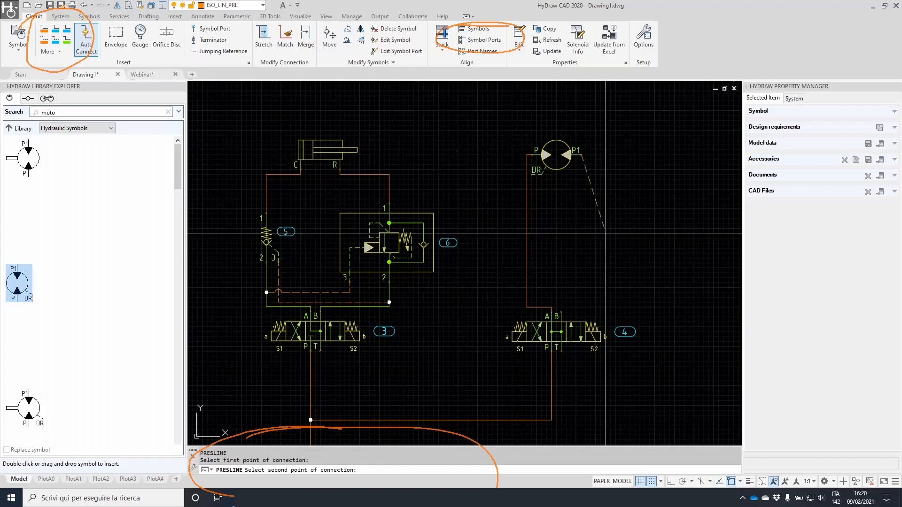
{"action": "left_click", "coordinate": [566, 312]}
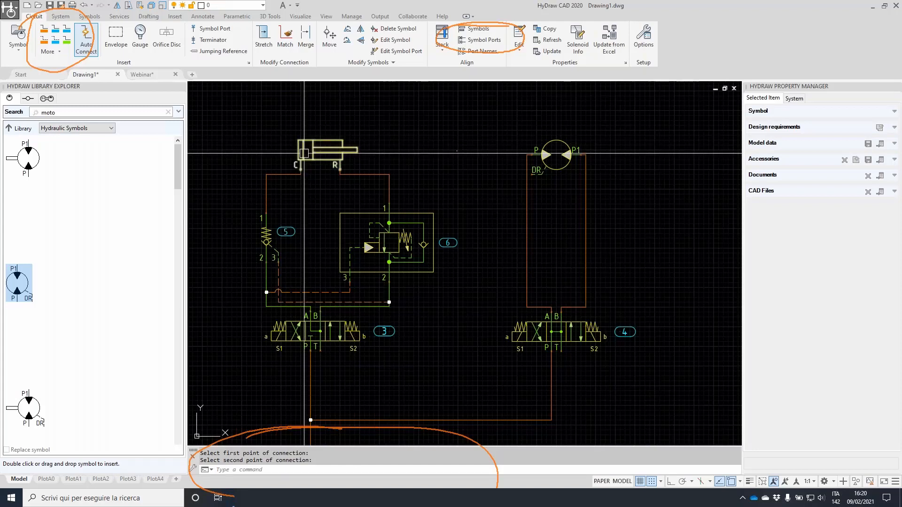
Move the pump's left connection line outward with StretchCon
{"action": "left_click", "coordinate": [262, 33]}
{"action": "left_click", "coordinate": [527, 208]}
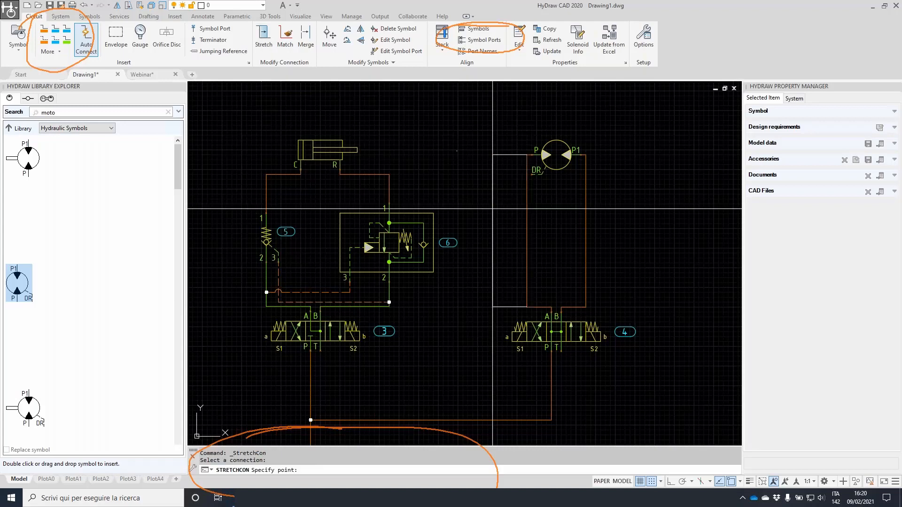
{"action": "left_click", "coordinate": [498, 204]}
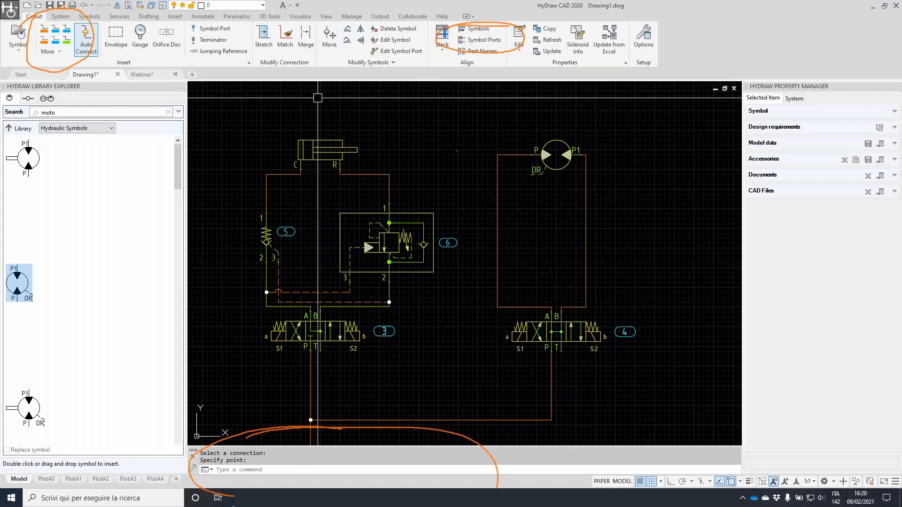
{"action": "key", "text": "Return"}
{"action": "left_click", "coordinate": [591, 199]}
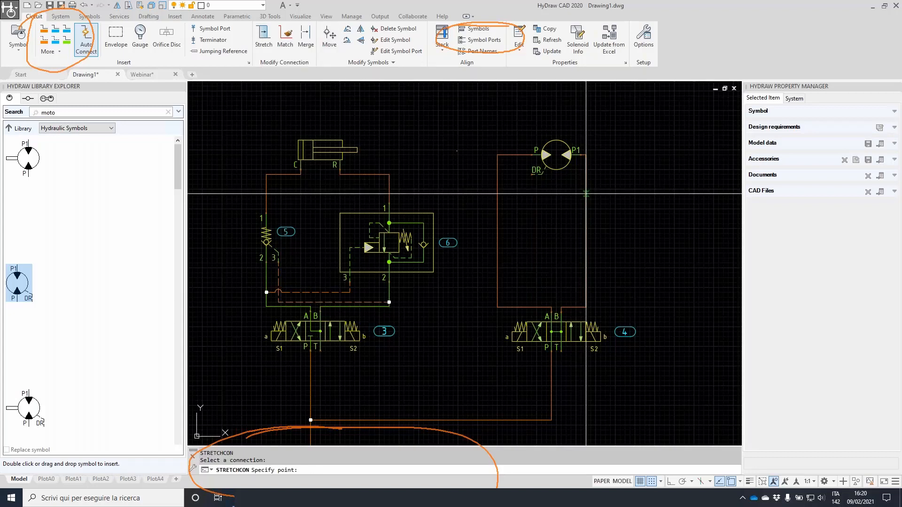
{"action": "middle_click_drag", "start_coordinate": [322, 293], "coordinate": [371, 222]}
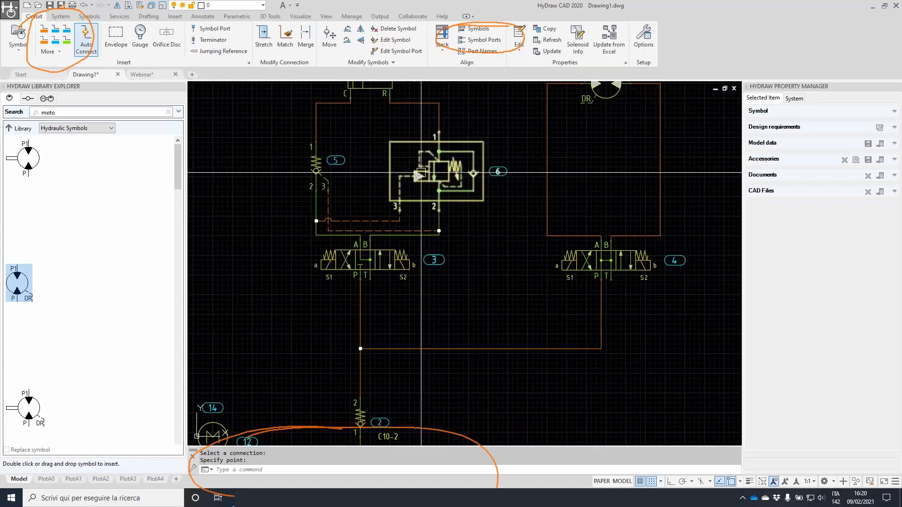
{"action": "scroll", "coordinate": [423, 188], "scroll_direction": "down", "scroll_amount": 2}
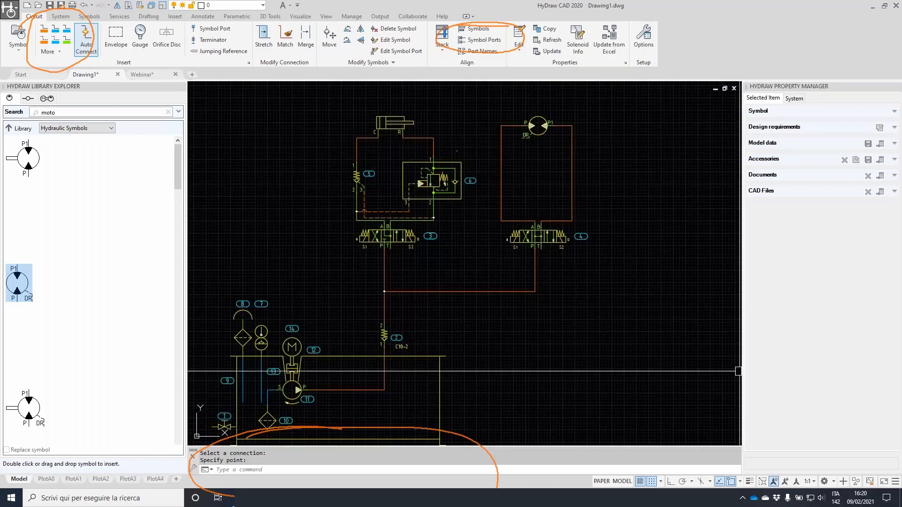
{"action": "key", "text": "Escape"}
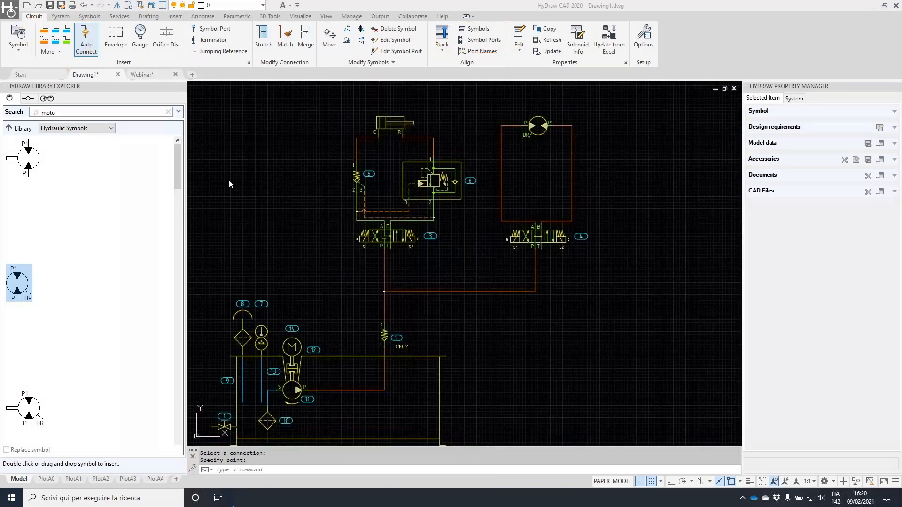
{"action": "key", "text": "Escape"}
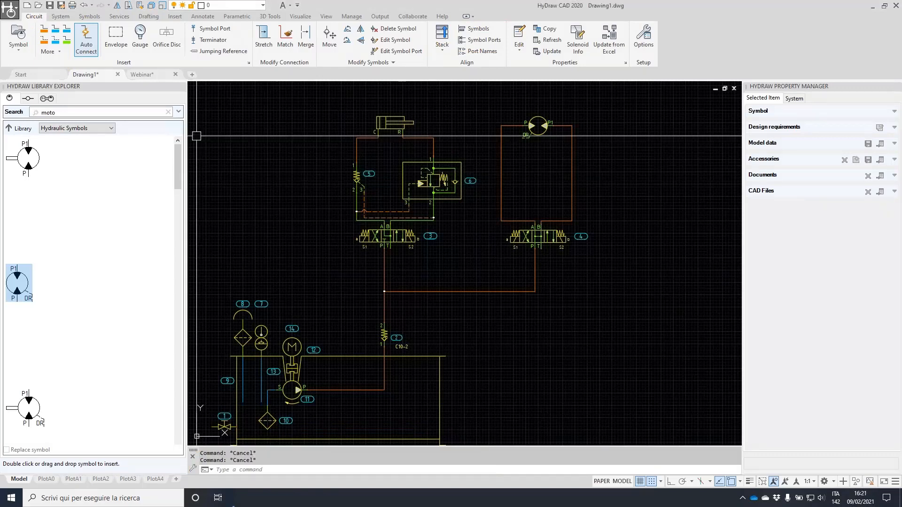
Stretch the valve group lower with Ortho on, then start a manifold envelope above it
{"action": "left_click", "coordinate": [129, 5]}
{"action": "left_click", "coordinate": [634, 265]}
{"action": "left_click", "coordinate": [299, 141]}
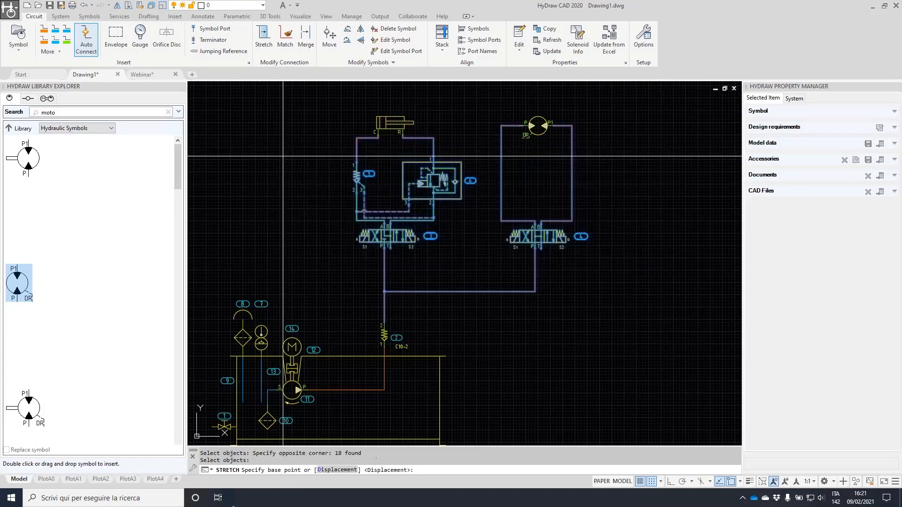
{"action": "left_click", "coordinate": [283, 156]}
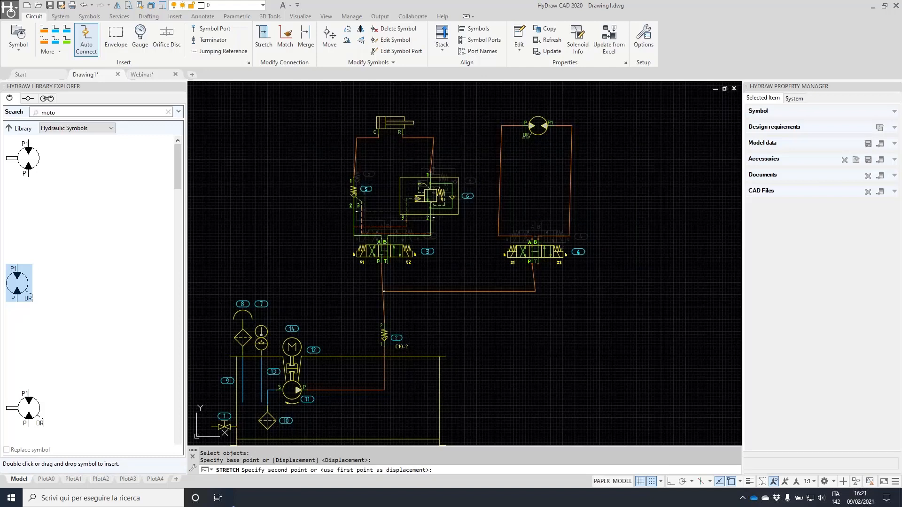
{"action": "key", "text": "F8"}
{"action": "key", "text": "F8"}
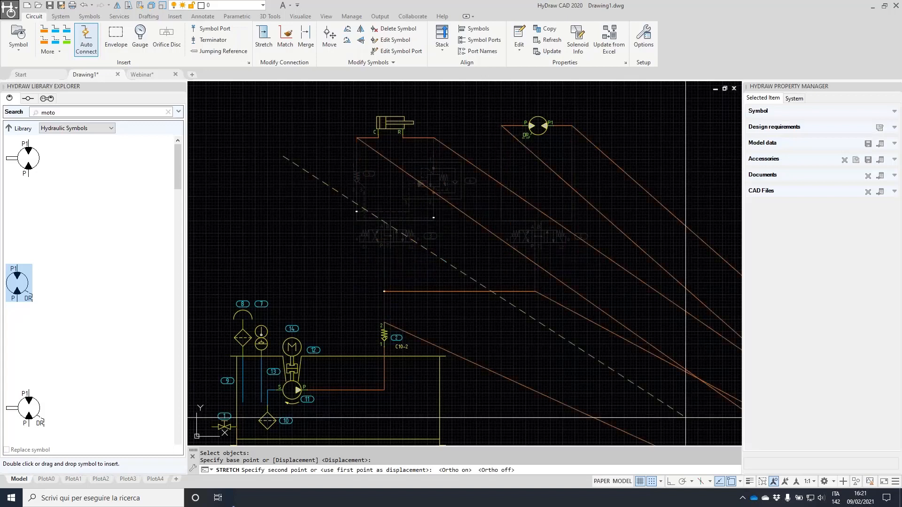
{"action": "left_click", "coordinate": [671, 482]}
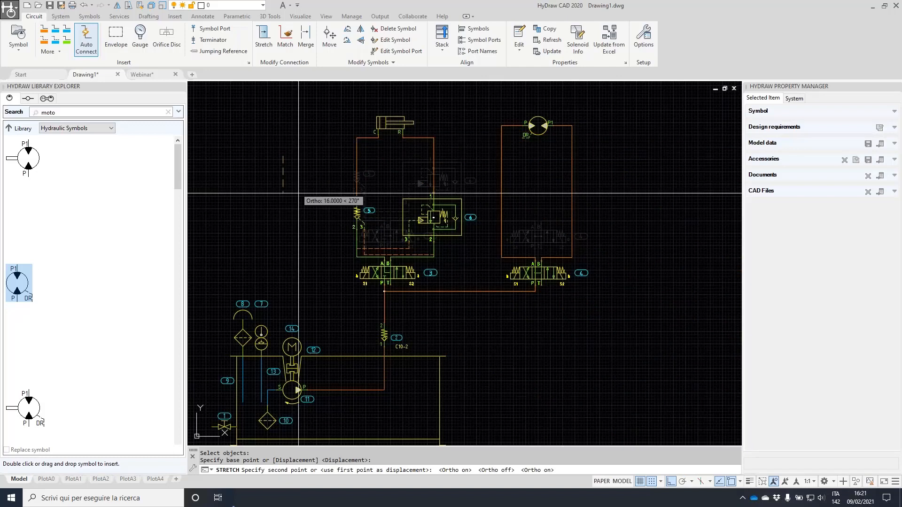
{"action": "left_click", "coordinate": [369, 188]}
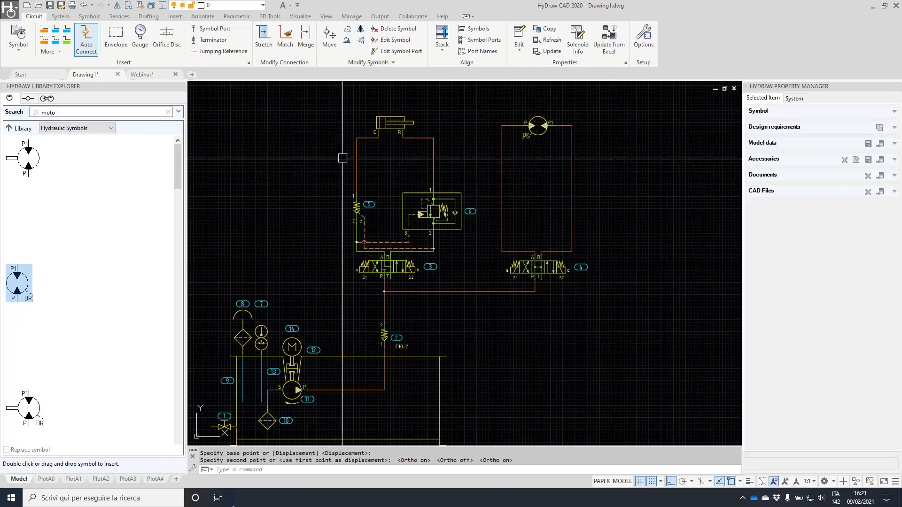
{"action": "left_click", "coordinate": [116, 35]}
{"action": "left_click", "coordinate": [332, 168]}
Complete the manifold envelope rectangle (item 15) around the valve group
{"action": "left_click", "coordinate": [615, 369]}
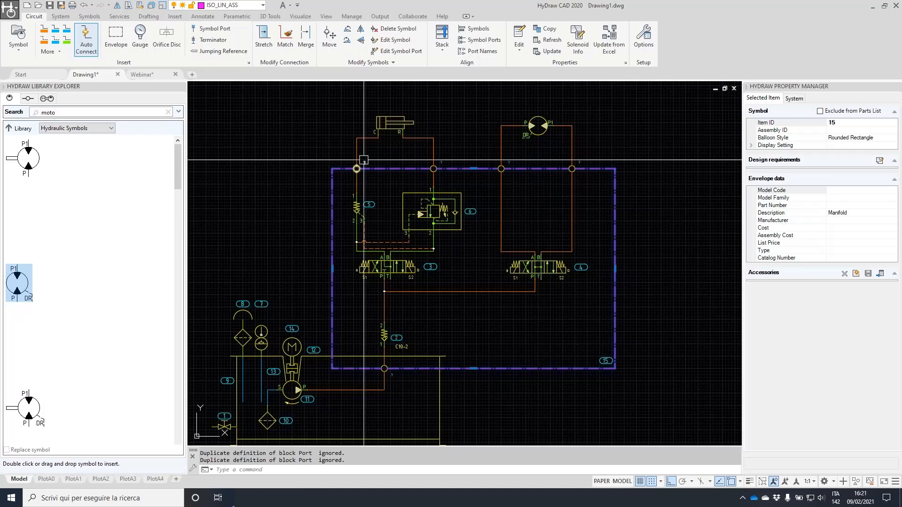
{"action": "scroll", "coordinate": [364, 160], "scroll_direction": "up", "scroll_amount": 4}
{"action": "scroll", "coordinate": [331, 158], "scroll_direction": "down", "scroll_amount": 2}
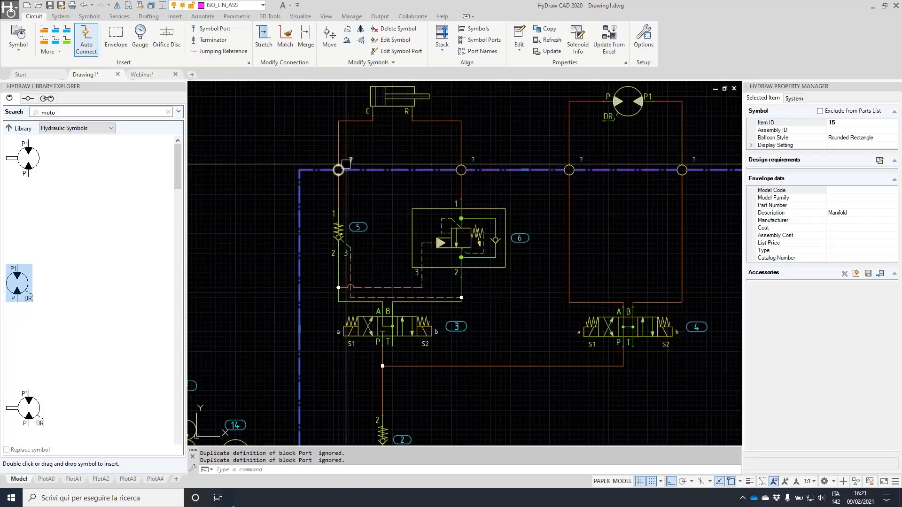
{"action": "scroll", "coordinate": [346, 164], "scroll_direction": "down", "scroll_amount": 2}
{"action": "scroll", "coordinate": [377, 328], "scroll_direction": "up", "scroll_amount": 4}
{"action": "key", "text": "Escape"}
Grip-stretch check valve 2 upward
{"action": "left_click", "coordinate": [356, 345]}
{"action": "left_click", "coordinate": [356, 374]}
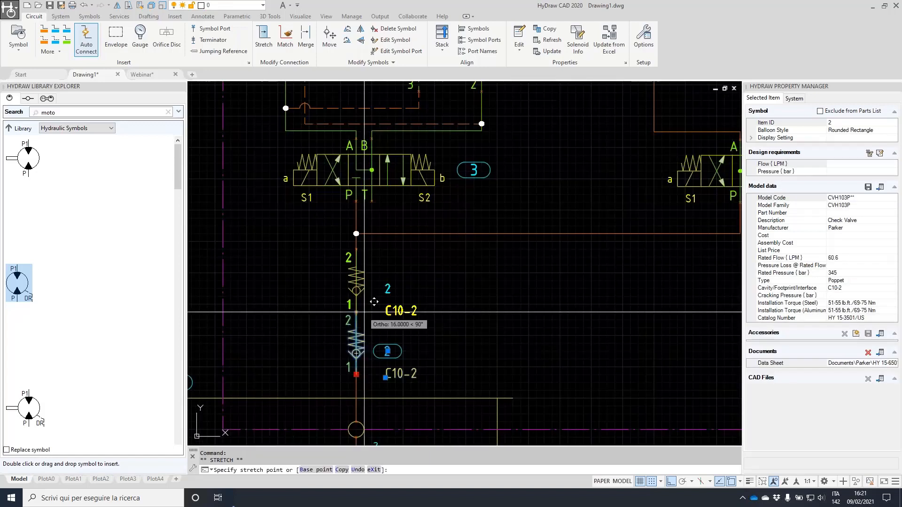
{"action": "left_click", "coordinate": [374, 303]}
{"action": "key", "text": "Escape"}
Pull the manifold envelope's bottom edge up
{"action": "scroll", "coordinate": [433, 324], "scroll_direction": "down", "scroll_amount": 2}
{"action": "left_click", "coordinate": [559, 390]}
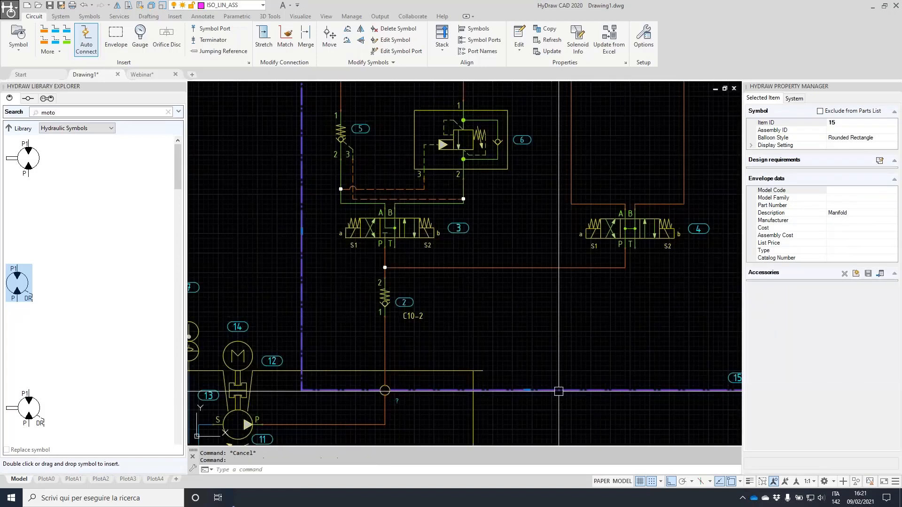
{"action": "left_click", "coordinate": [528, 390]}
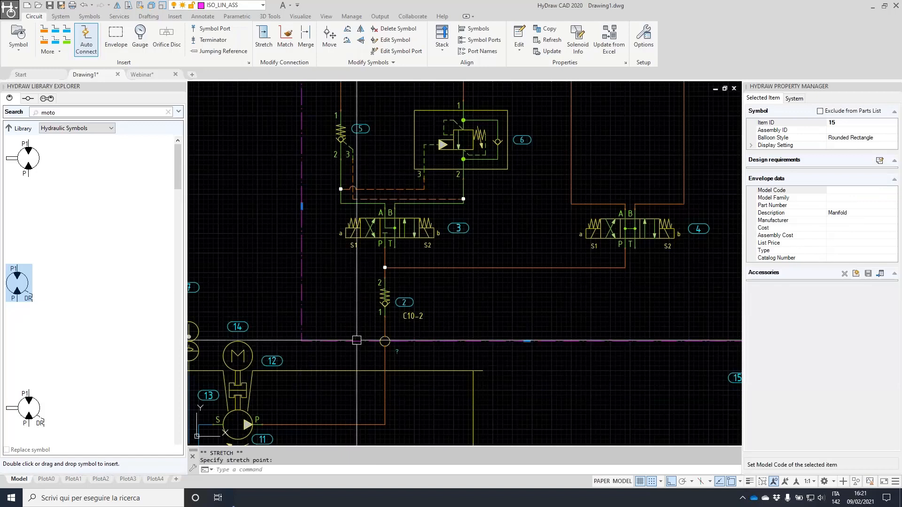
{"action": "left_click", "coordinate": [457, 338]}
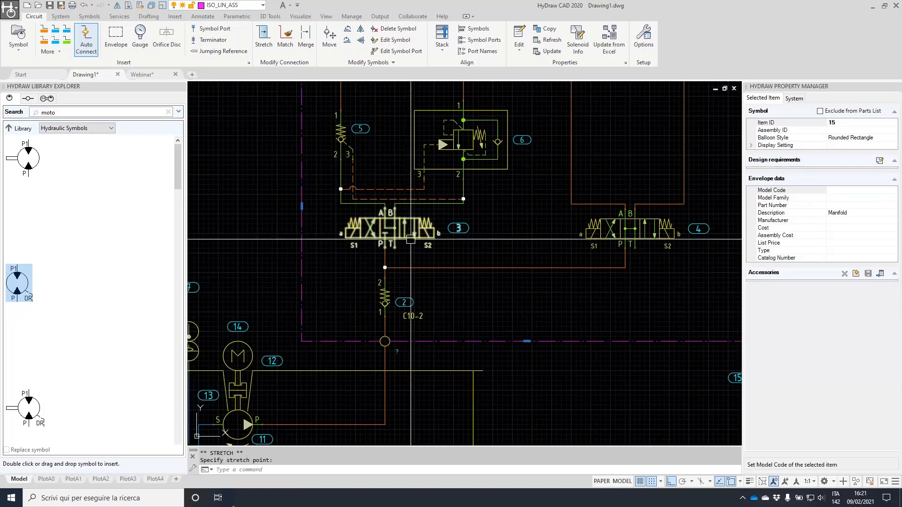
{"action": "scroll", "coordinate": [411, 240], "scroll_direction": "down", "scroll_amount": 2}
{"action": "key", "text": "Escape"}
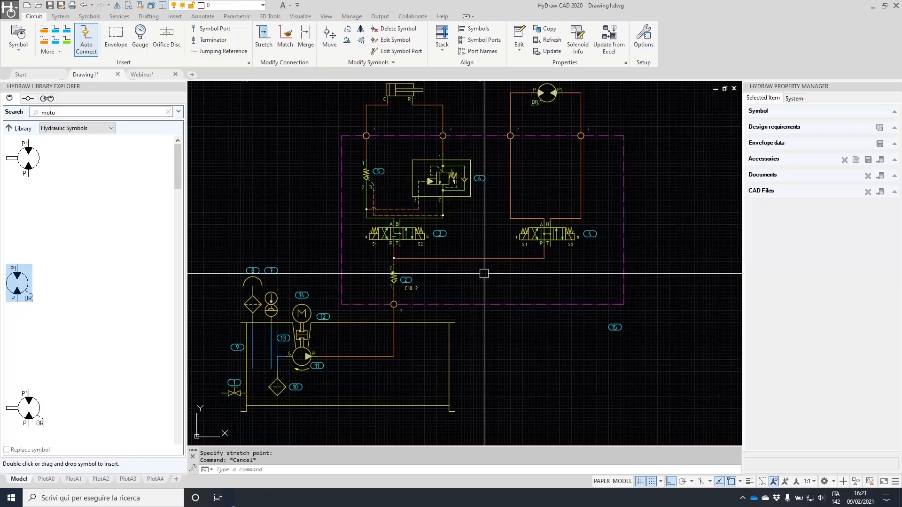
{"action": "scroll", "coordinate": [527, 225], "scroll_direction": "up", "scroll_amount": 2}
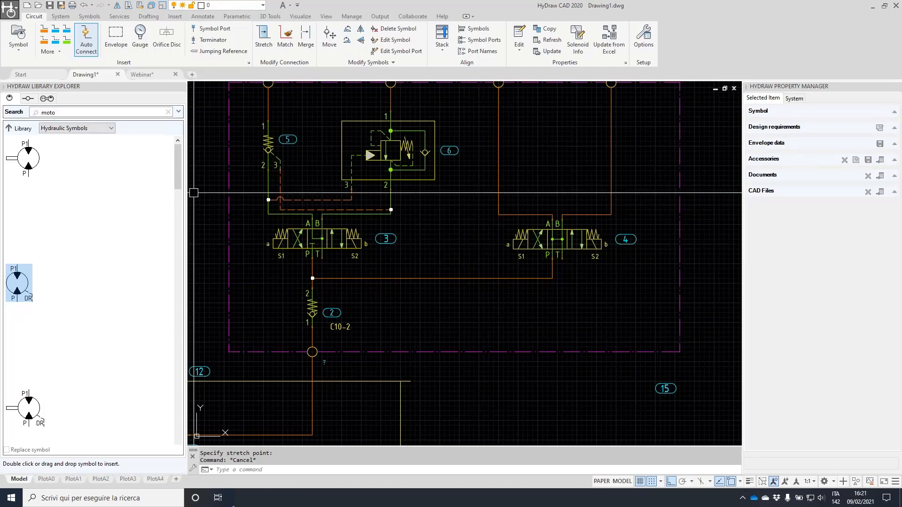
In the external port library, name the port T and choose the circle symbol
{"action": "left_click", "coordinate": [29, 98]}
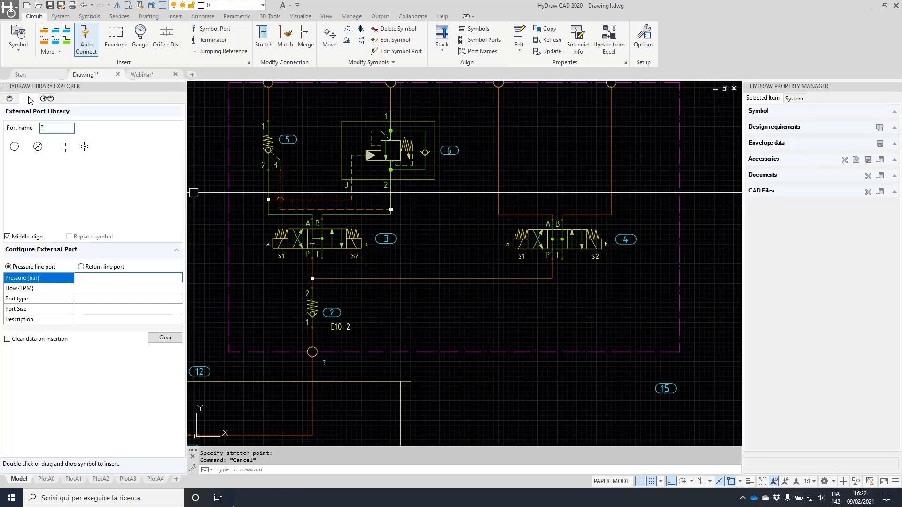
{"action": "double_click", "coordinate": [54, 127]}
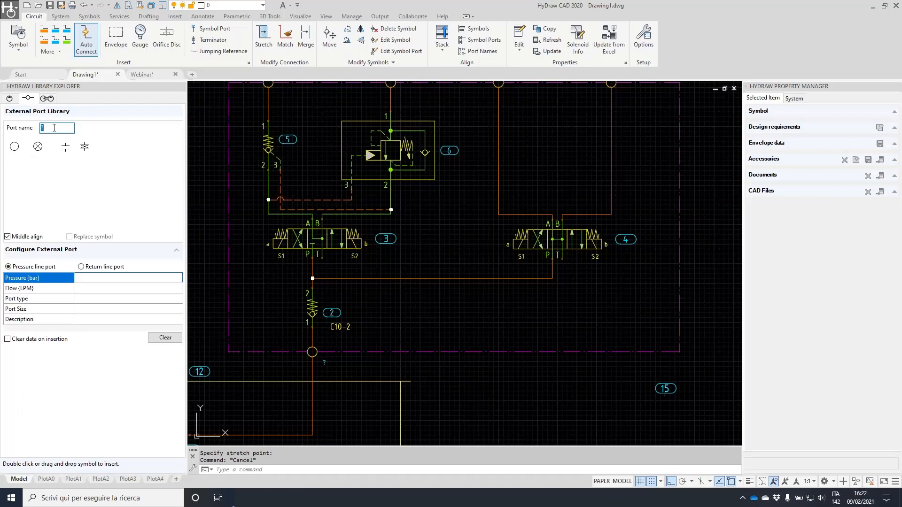
{"action": "type", "text": "T"}
{"action": "left_click", "coordinate": [14, 146]}
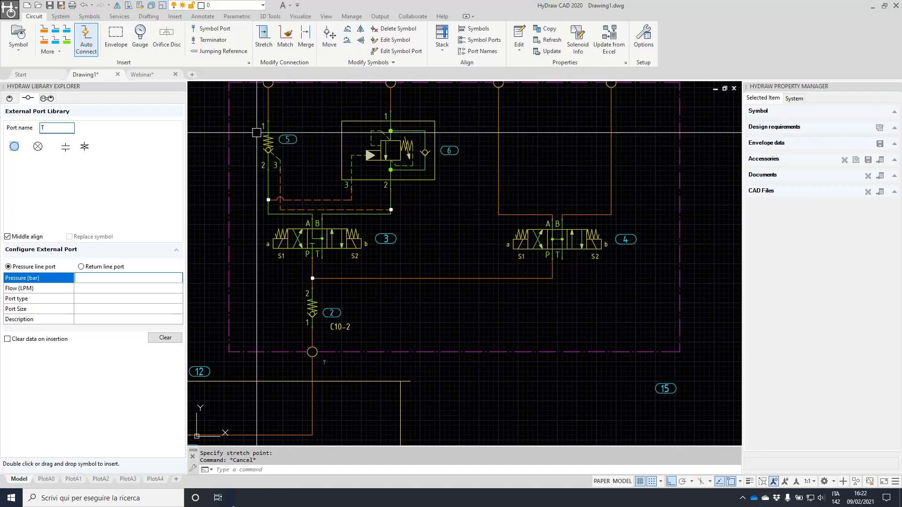
Enable the ellipse, rectangle and square port symbols in HyDraw Options' External Port settings
{"action": "left_click", "coordinate": [644, 38]}
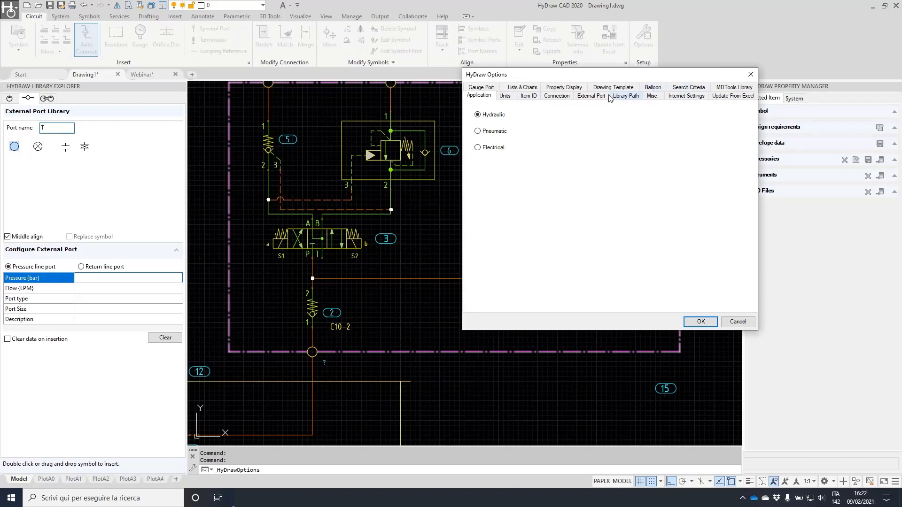
{"action": "left_click", "coordinate": [593, 96]}
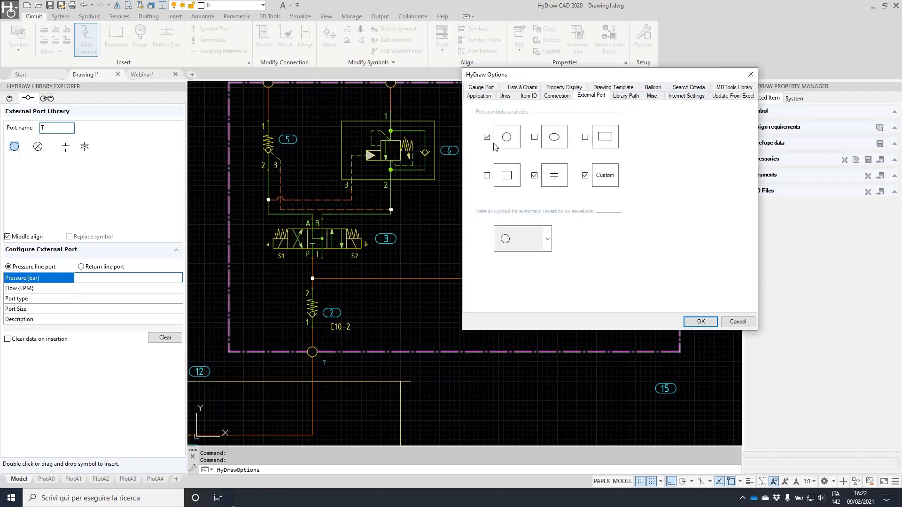
{"action": "left_click", "coordinate": [534, 138]}
{"action": "left_click", "coordinate": [585, 137]}
{"action": "left_click", "coordinate": [487, 176]}
{"action": "left_click", "coordinate": [705, 323]}
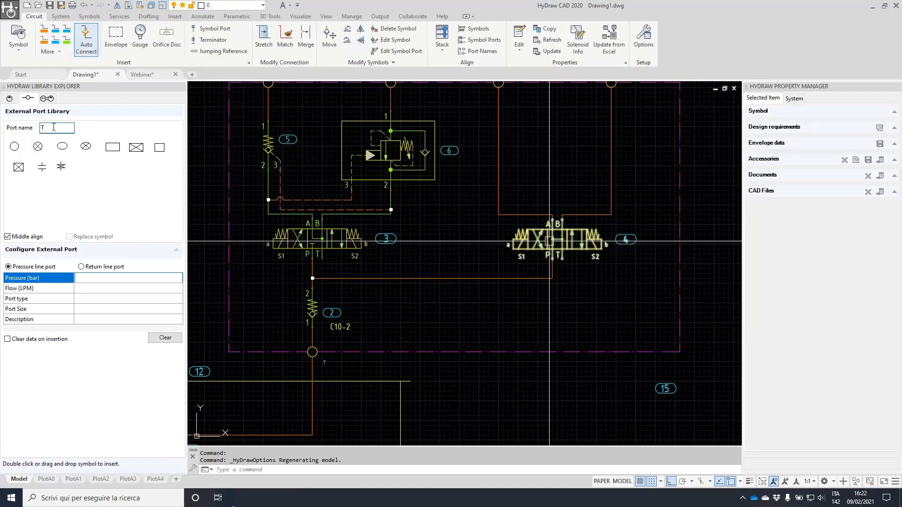
Configure the port with flow 40, SAE Flange type and 3/4" Code 61 size
{"action": "left_click", "coordinate": [88, 290]}
{"action": "type", "text": "40"}
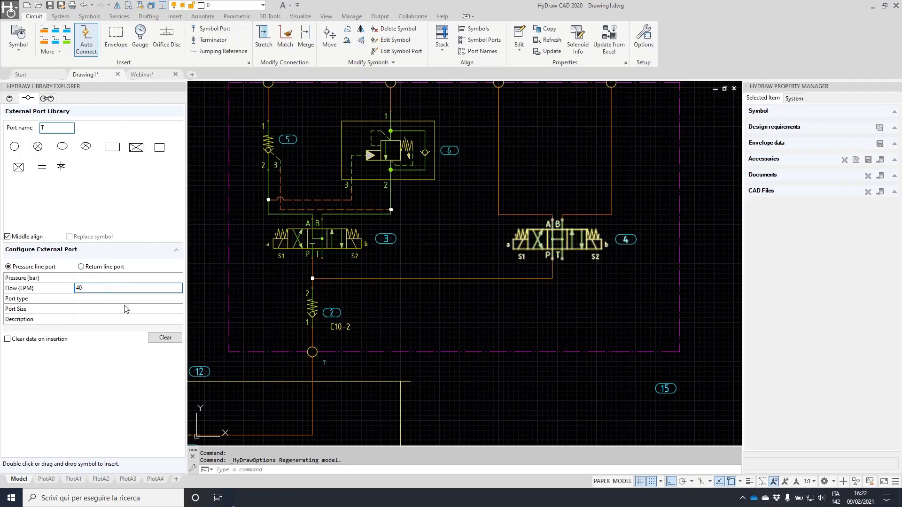
{"action": "left_click", "coordinate": [136, 299]}
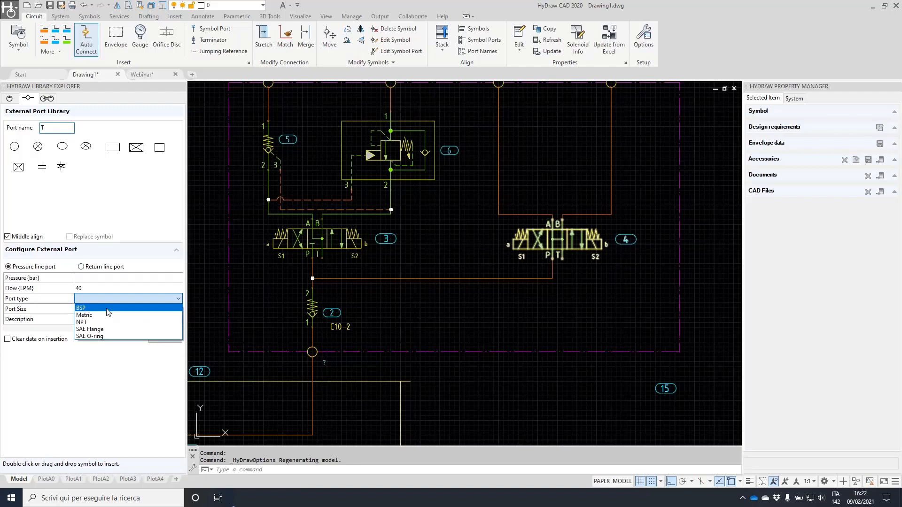
{"action": "left_click", "coordinate": [107, 309]}
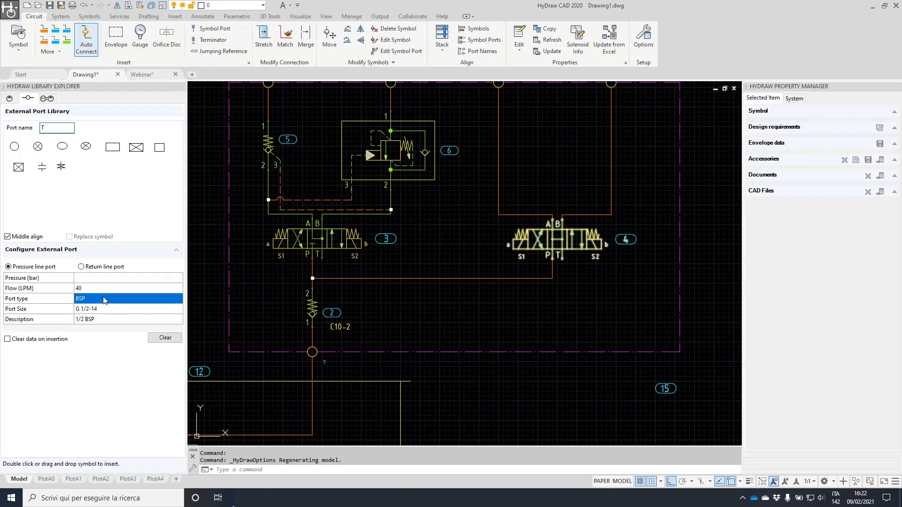
{"action": "left_click", "coordinate": [118, 311]}
{"action": "left_click", "coordinate": [118, 309]}
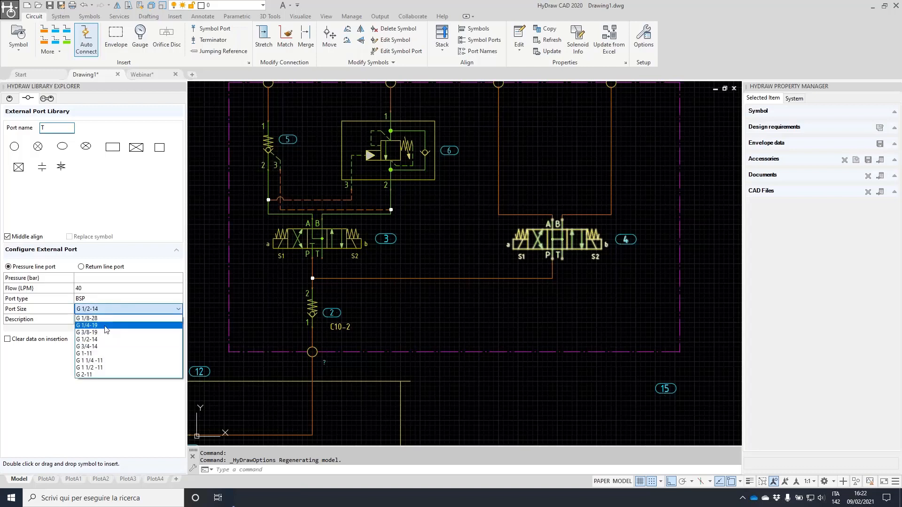
{"action": "left_click", "coordinate": [100, 348]}
{"action": "left_click", "coordinate": [122, 299]}
{"action": "left_click", "coordinate": [112, 329]}
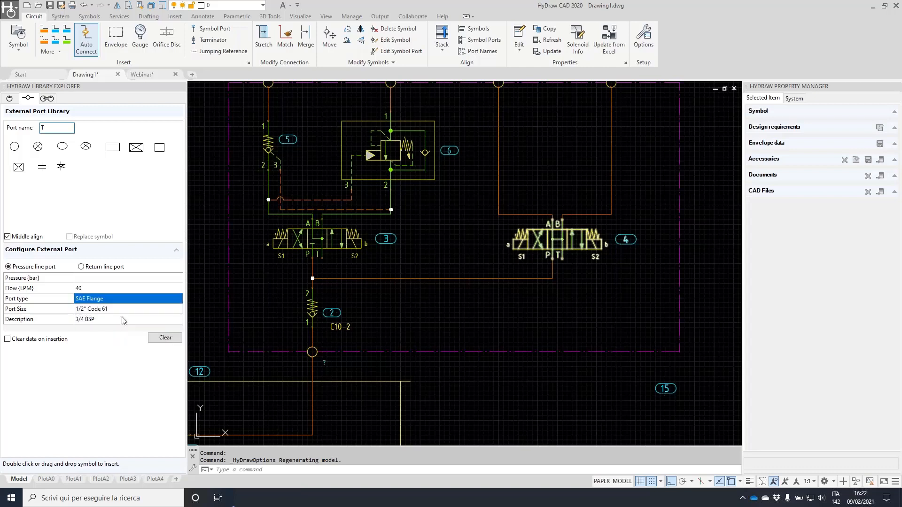
{"action": "left_click", "coordinate": [129, 309]}
{"action": "left_click", "coordinate": [129, 309]}
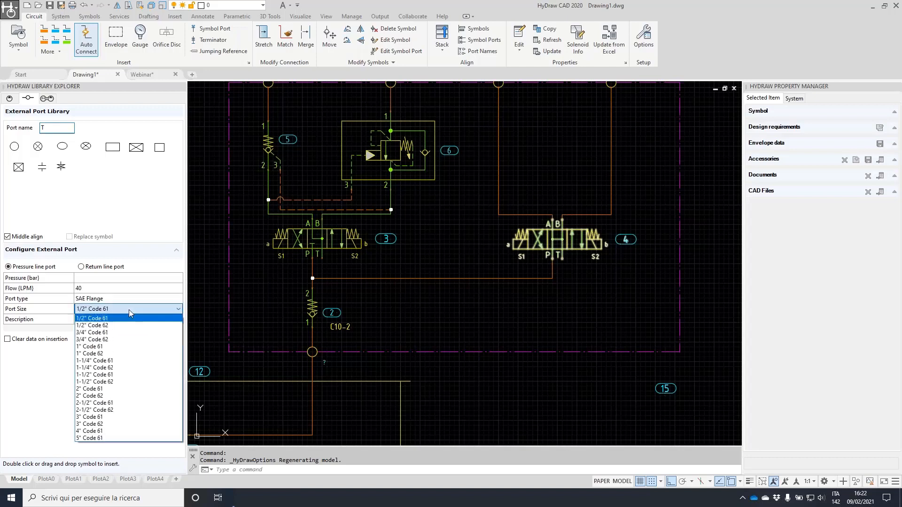
{"action": "left_click", "coordinate": [113, 333]}
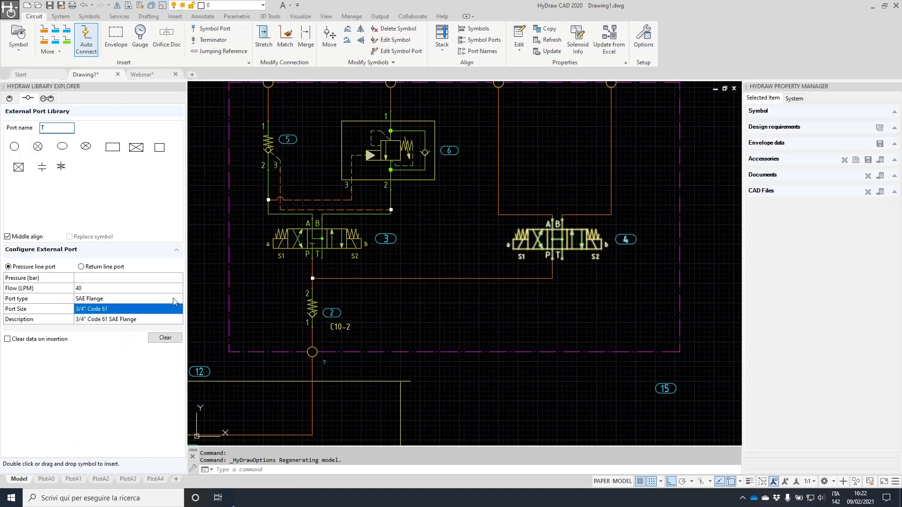
Insert the circular T port on the manifold boundary below valve 4
{"action": "double_click", "coordinate": [15, 149]}
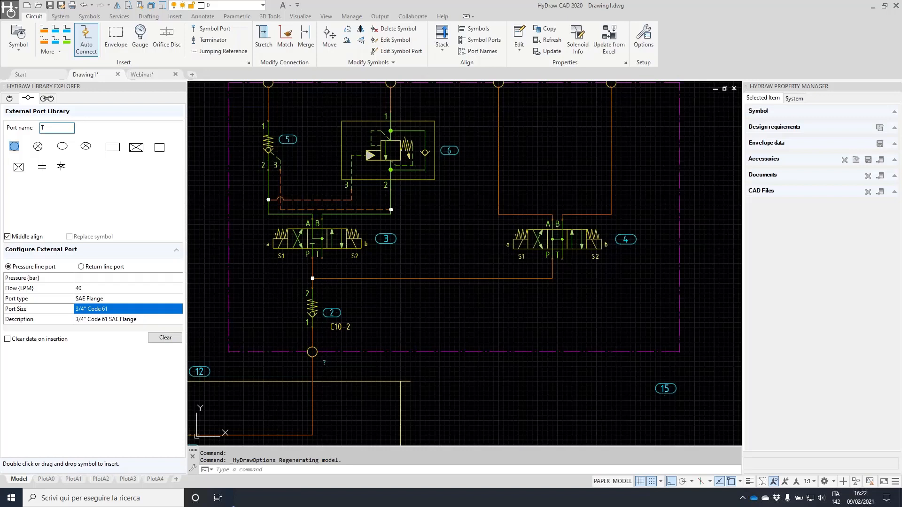
{"action": "scroll", "coordinate": [386, 329], "scroll_direction": "up", "scroll_amount": 2}
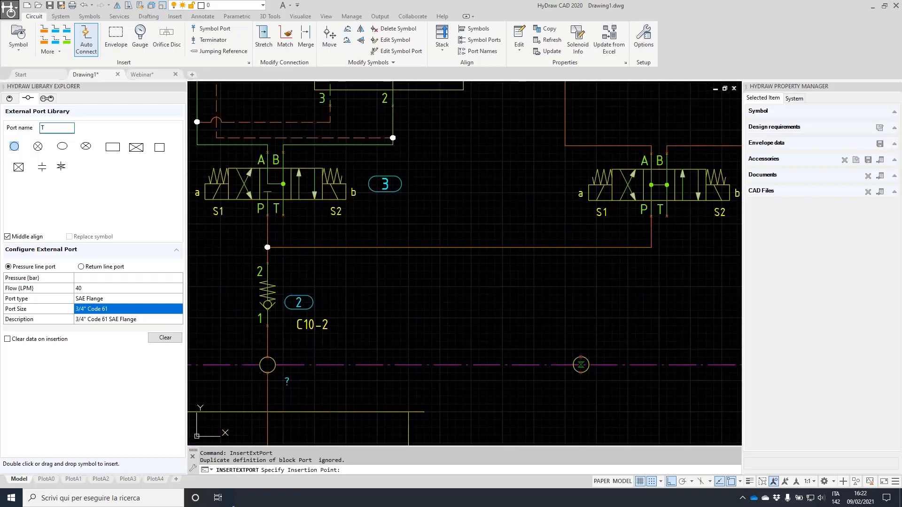
{"action": "left_click", "coordinate": [582, 364]}
{"action": "scroll", "coordinate": [564, 320], "scroll_direction": "down", "scroll_amount": 2}
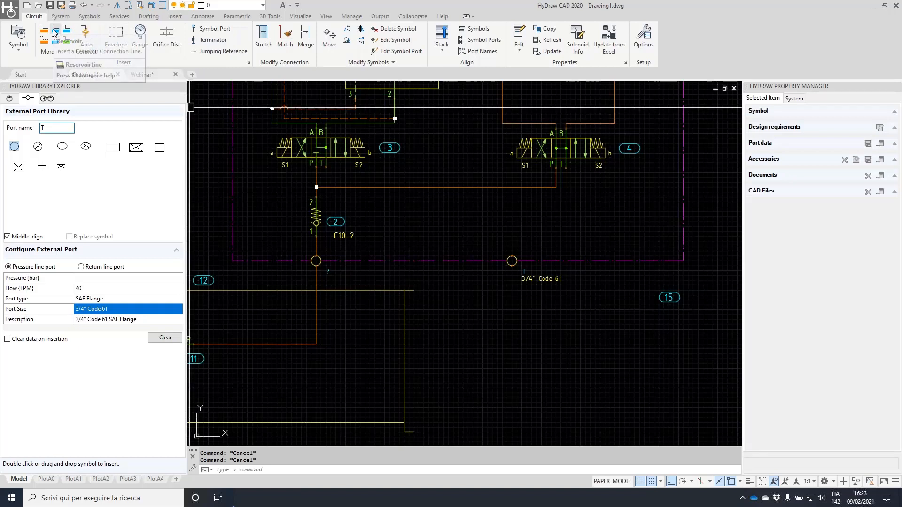
Draw a routed reservoir line from port T down to the pump and tank area
{"action": "left_click", "coordinate": [65, 38]}
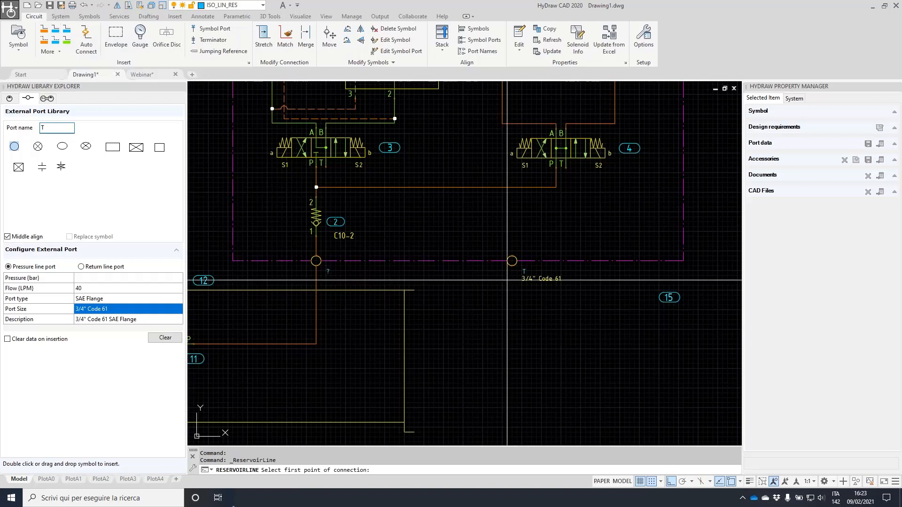
{"action": "left_click", "coordinate": [512, 266]}
{"action": "left_click", "coordinate": [526, 344]}
{"action": "left_click", "coordinate": [375, 334]}
{"action": "left_click", "coordinate": [375, 393]}
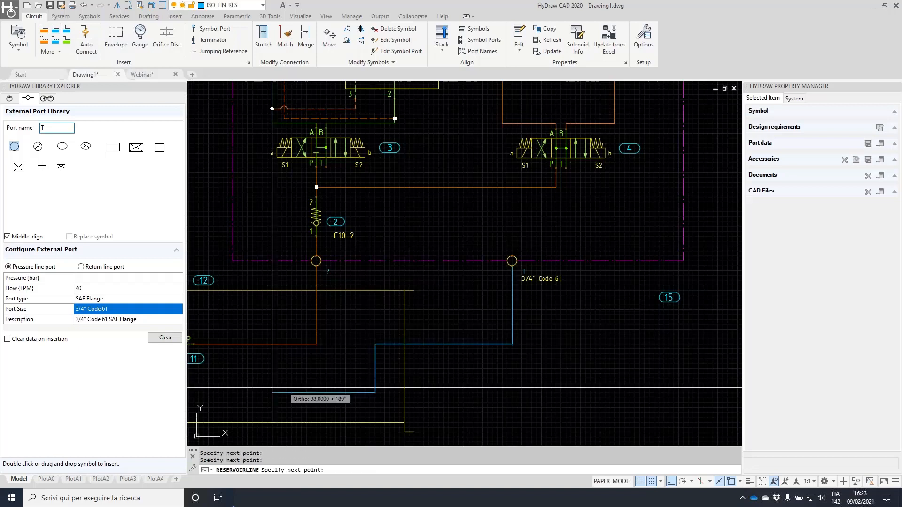
{"action": "middle_click_drag", "start_coordinate": [273, 388], "coordinate": [397, 322]}
{"action": "left_click", "coordinate": [324, 325]}
{"action": "key", "text": "Return"}
{"action": "middle_click_drag", "start_coordinate": [520, 248], "coordinate": [419, 349]}
Run reservoir lines from valve 4's T port to the T port, and valve 3's T to valve 4's
{"action": "key", "text": "Return"}
{"action": "left_click", "coordinate": [589, 203]}
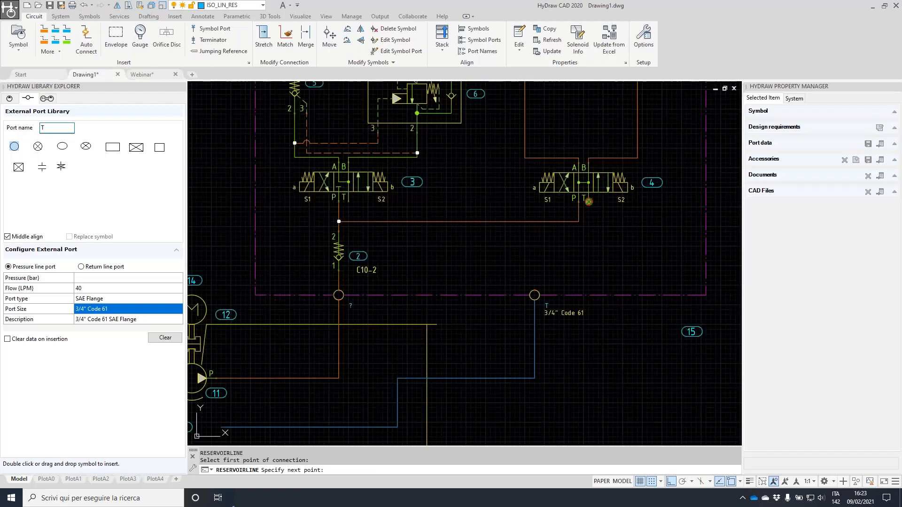
{"action": "left_click", "coordinate": [534, 260]}
{"action": "left_click", "coordinate": [534, 295]}
{"action": "key", "text": "Return"}
{"action": "left_click", "coordinate": [348, 203]}
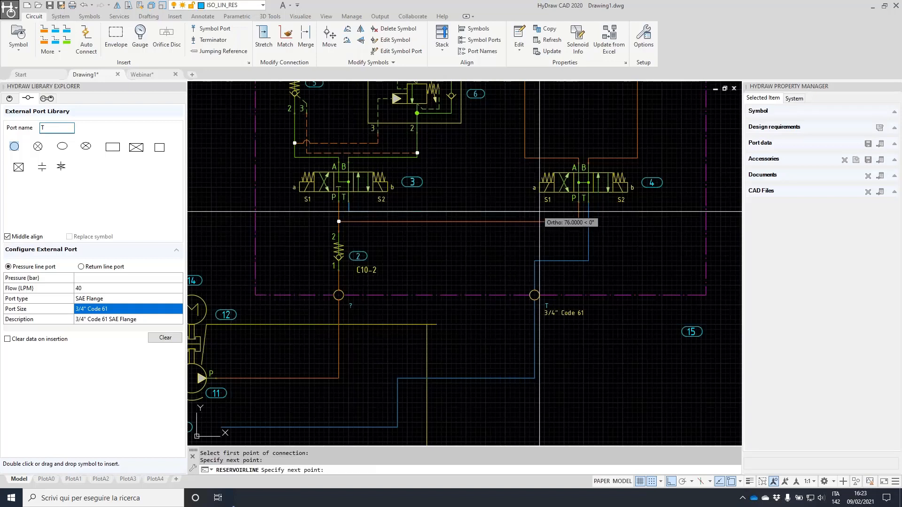
{"action": "left_click", "coordinate": [589, 212]}
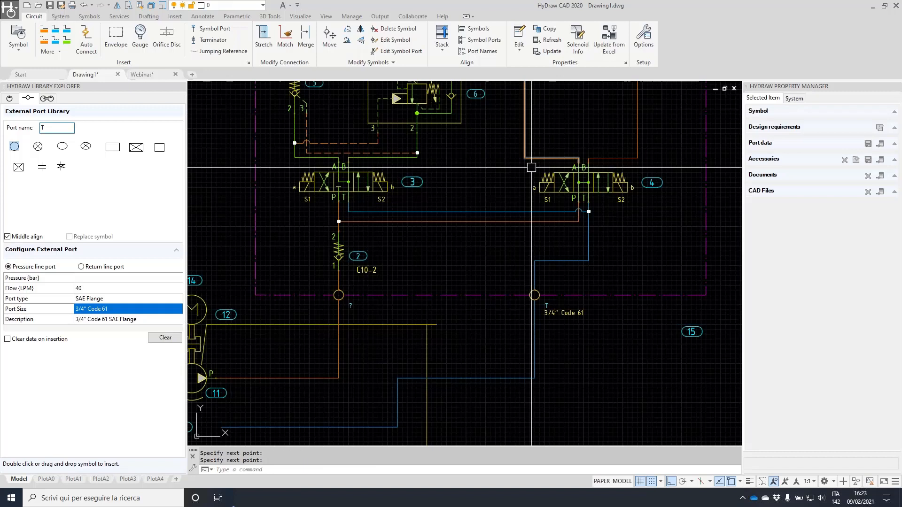
{"action": "scroll", "coordinate": [532, 244], "scroll_direction": "down", "scroll_amount": 2}
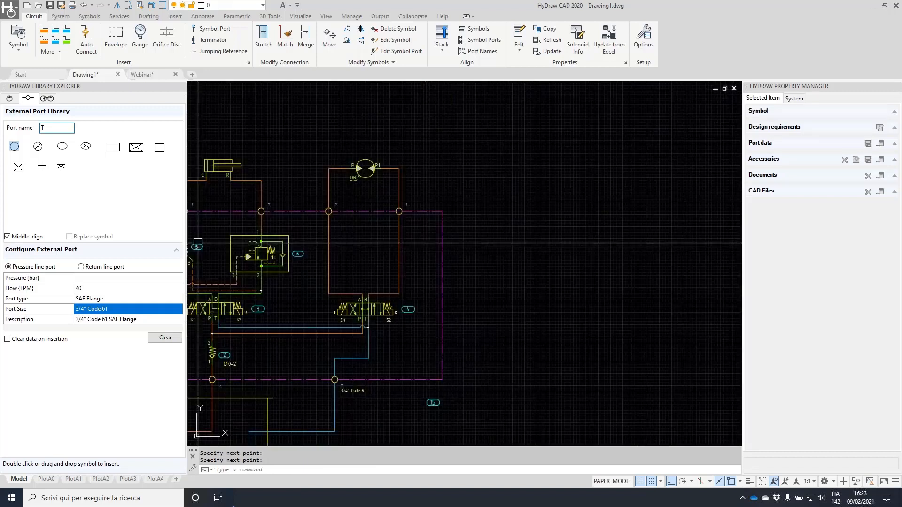
Draw another multi-corner reservoir line routed down and left
{"action": "key", "text": "Return"}
{"action": "left_click", "coordinate": [534, 125]}
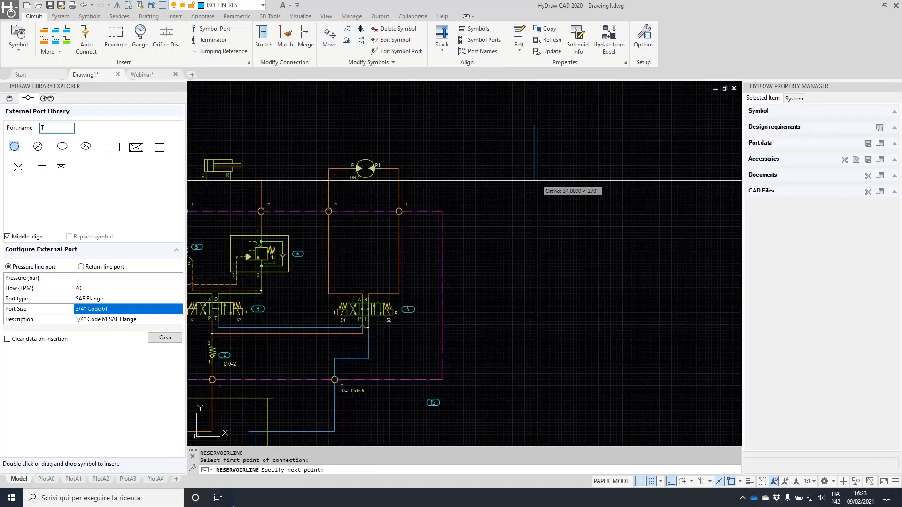
{"action": "left_click", "coordinate": [534, 180]}
{"action": "left_click", "coordinate": [662, 181]}
{"action": "left_click", "coordinate": [662, 290]}
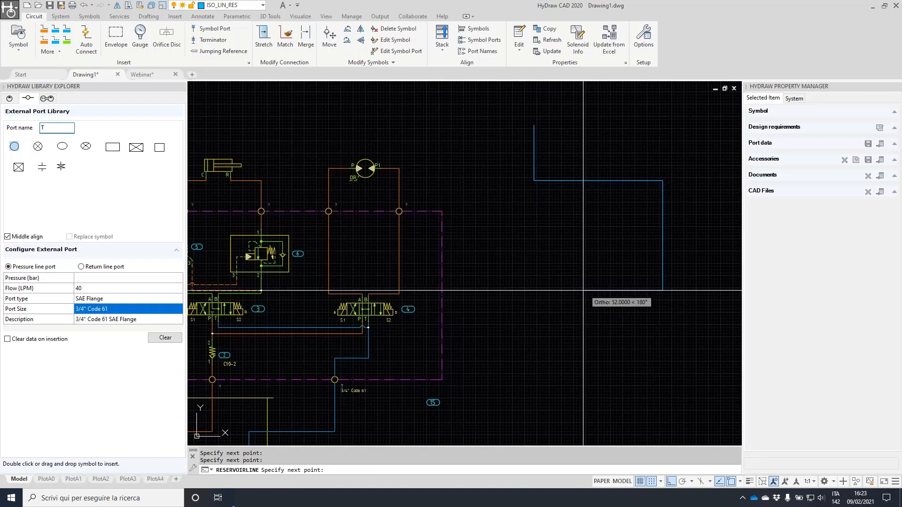
{"action": "left_click", "coordinate": [583, 291]}
{"action": "left_click", "coordinate": [481, 372]}
{"action": "key", "text": "Escape"}
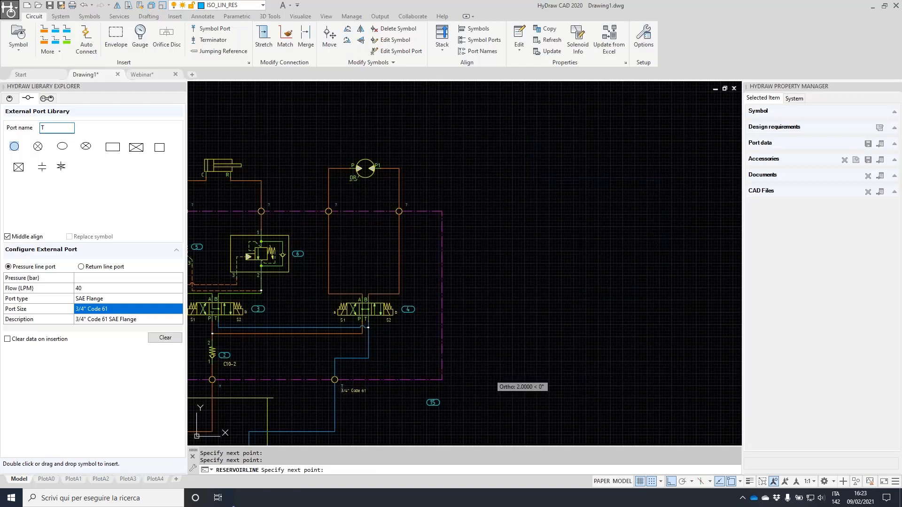
Delete the stray extra reservoir line using a crossing window
{"action": "left_click", "coordinate": [694, 307]}
{"action": "left_click", "coordinate": [603, 182]}
{"action": "key", "text": "Delete"}
{"action": "middle_click_drag", "start_coordinate": [432, 266], "coordinate": [559, 237]}
{"action": "key", "text": "Escape"}
{"action": "scroll", "coordinate": [489, 147], "scroll_direction": "up", "scroll_amount": 2}
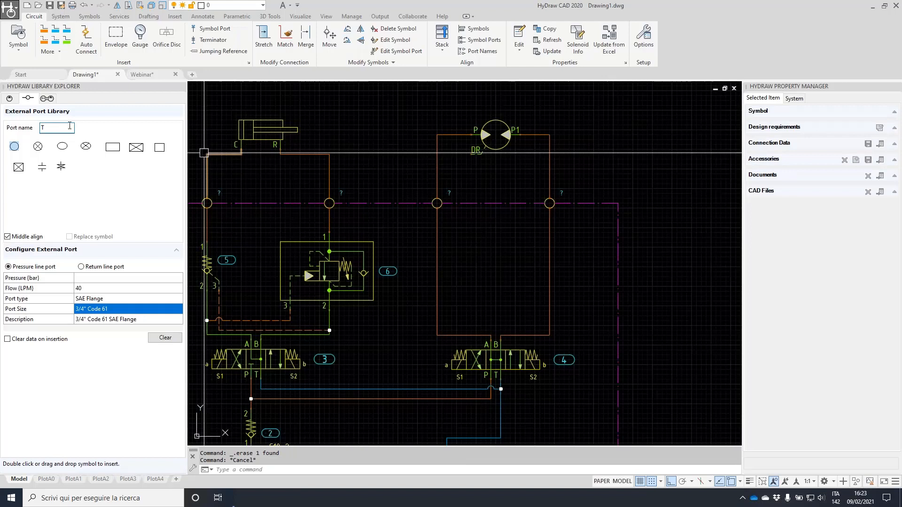
Name the next port DR with SAE O-ring type and #6 SAE size
{"action": "key", "text": "BackSpace"}
{"action": "type", "text": "DR"}
{"action": "left_click", "coordinate": [123, 299]}
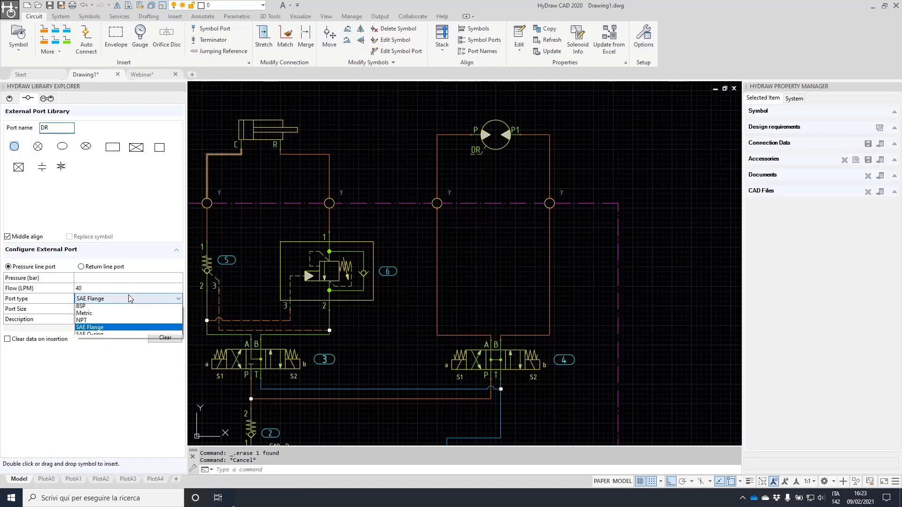
{"action": "left_click", "coordinate": [105, 336]}
{"action": "left_click", "coordinate": [129, 310]}
{"action": "left_click", "coordinate": [129, 311]}
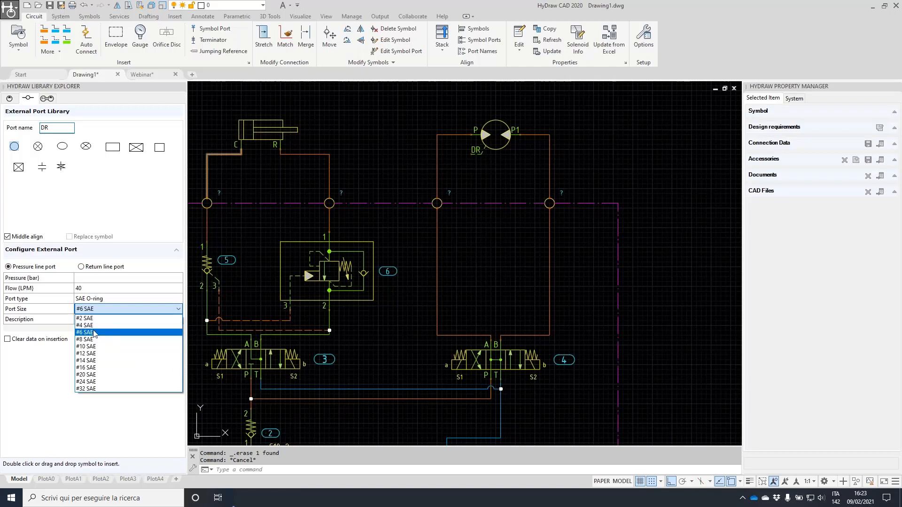
{"action": "left_click", "coordinate": [90, 333]}
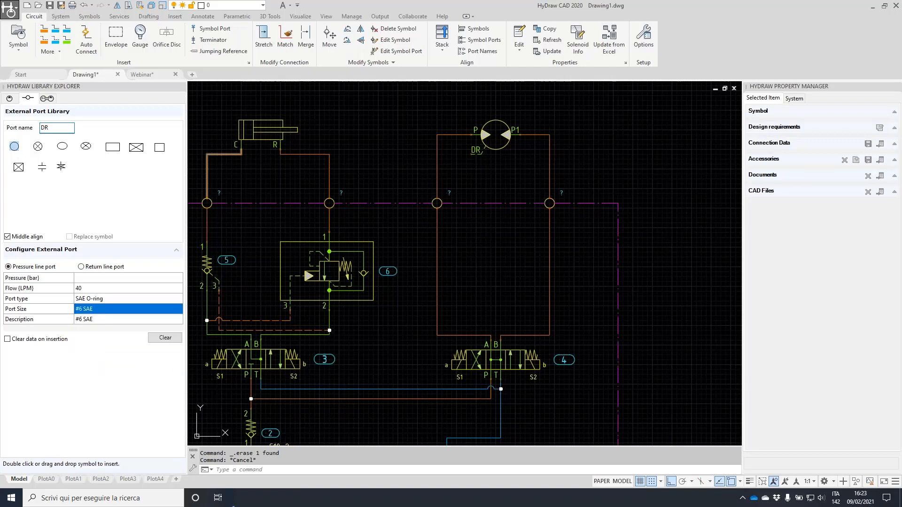
Place the DR port and draw a drain line from the motor's DR port to it
{"action": "left_click", "coordinate": [403, 203]}
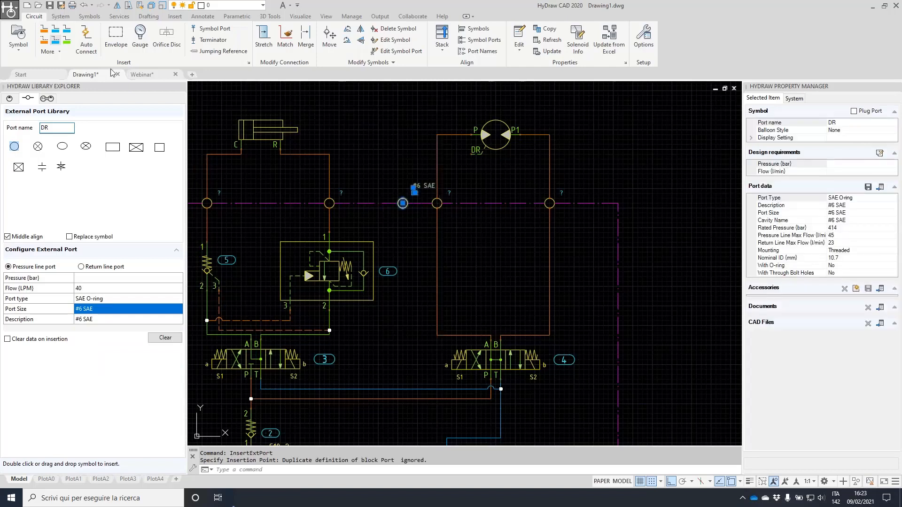
{"action": "scroll", "coordinate": [382, 157], "scroll_direction": "up", "scroll_amount": 2}
{"action": "left_click", "coordinate": [609, 149]}
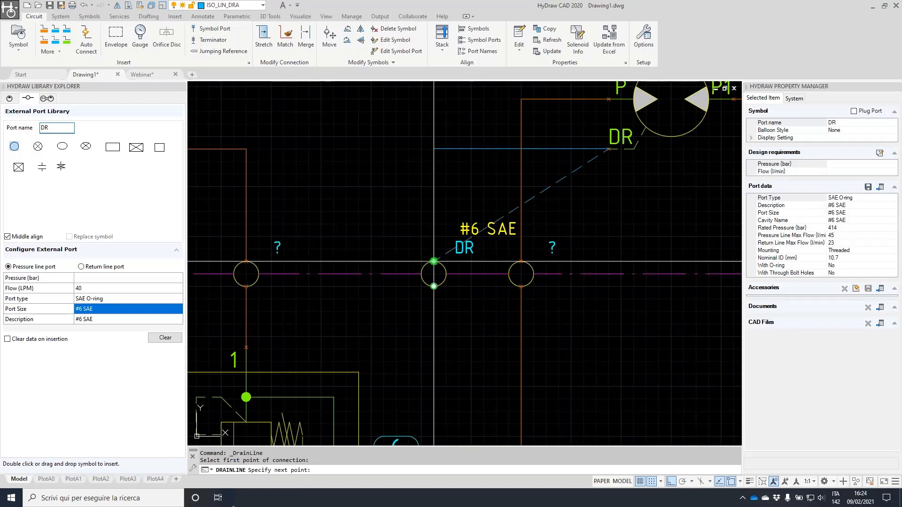
{"action": "left_click", "coordinate": [434, 262]}
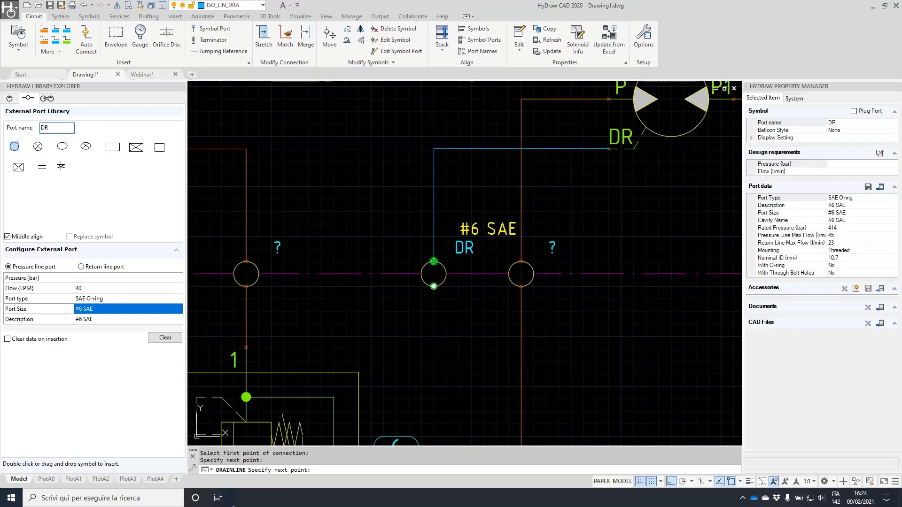
{"action": "key", "text": "Return"}
{"action": "scroll", "coordinate": [489, 189], "scroll_direction": "down", "scroll_amount": 4}
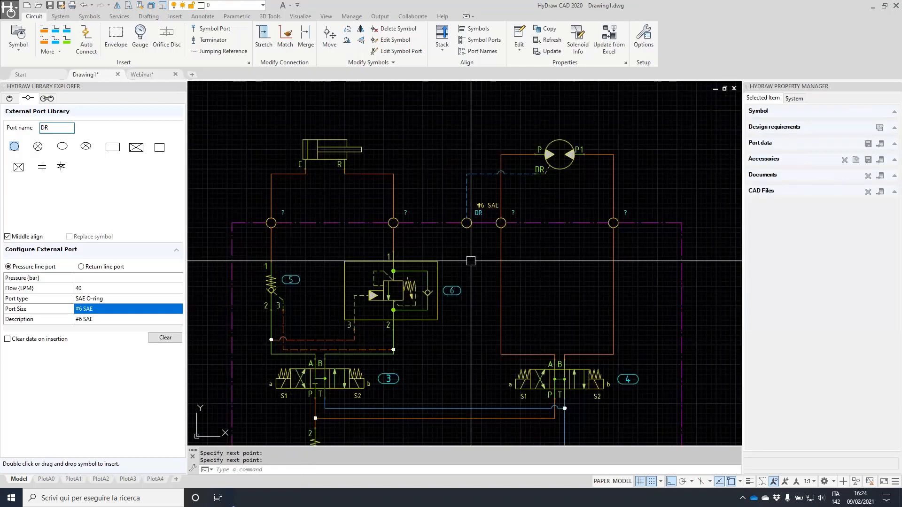
Draw a drain line from the DR port to the blue tank line
{"action": "key", "text": "Return"}
{"action": "left_click", "coordinate": [466, 223]}
{"action": "middle_click_drag", "start_coordinate": [458, 329], "coordinate": [483, 175]}
{"action": "left_click", "coordinate": [491, 254]}
{"action": "scroll", "coordinate": [521, 216], "scroll_direction": "down", "scroll_amount": 3}
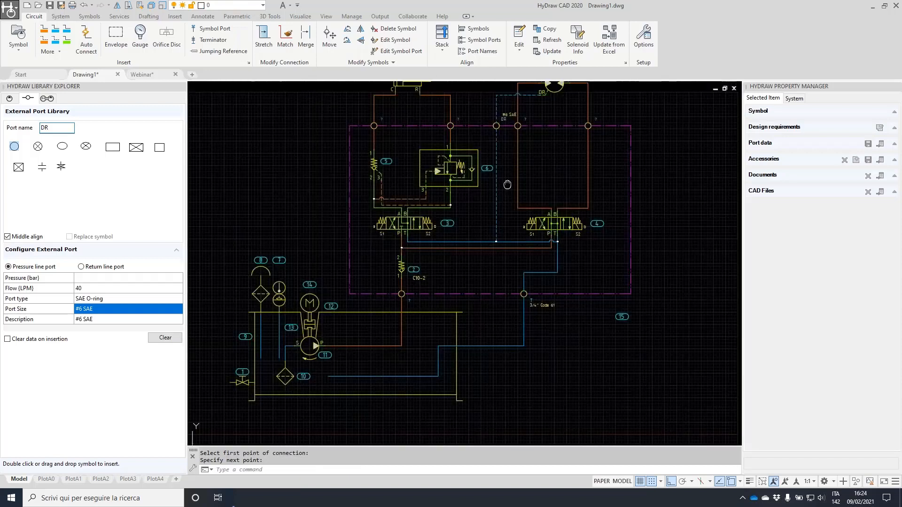
{"action": "scroll", "coordinate": [424, 243], "scroll_direction": "up", "scroll_amount": 3}
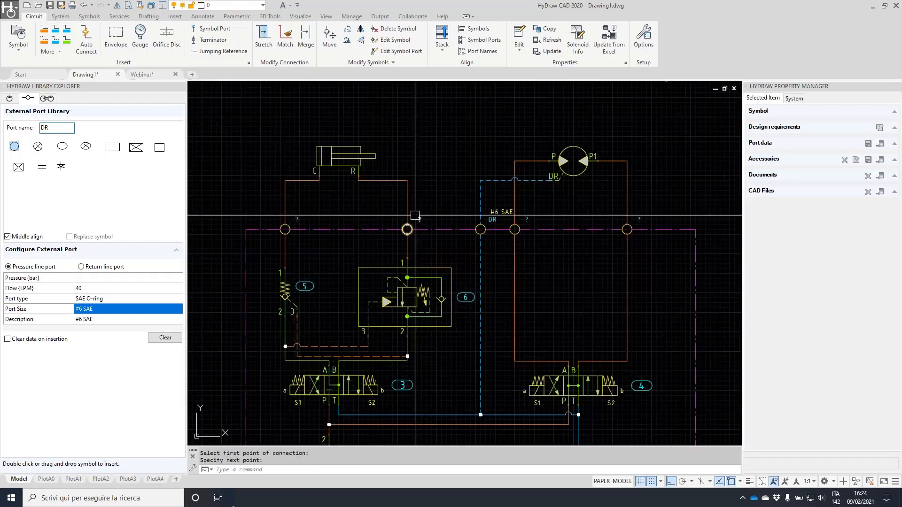
{"action": "scroll", "coordinate": [424, 243], "scroll_direction": "up", "scroll_amount": 3}
Set the port above valve 6 to SAE O-ring type with #8 SAE size from the library
{"action": "left_click", "coordinate": [408, 236]}
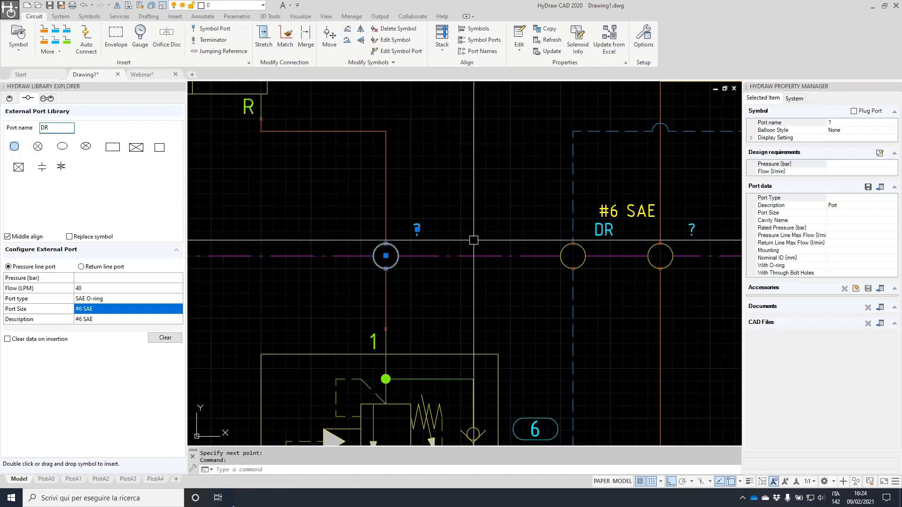
{"action": "left_click", "coordinate": [883, 188]}
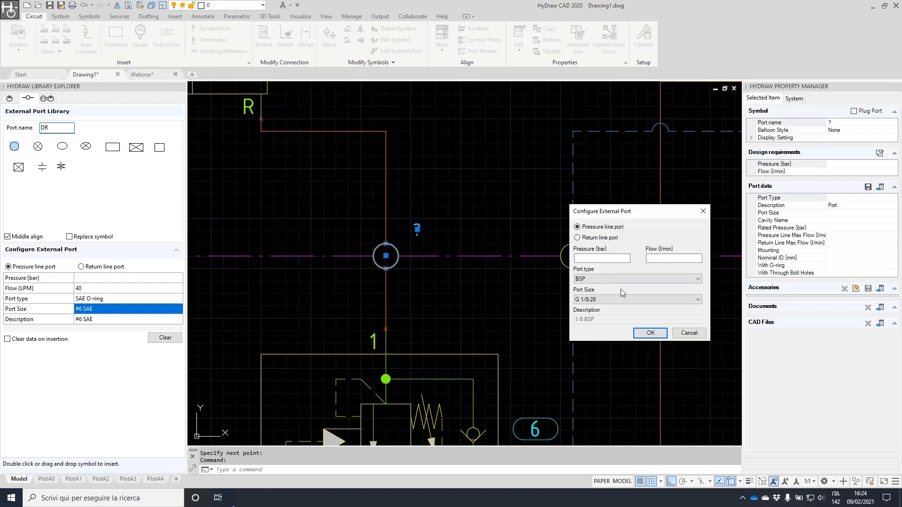
{"action": "left_click", "coordinate": [675, 277]}
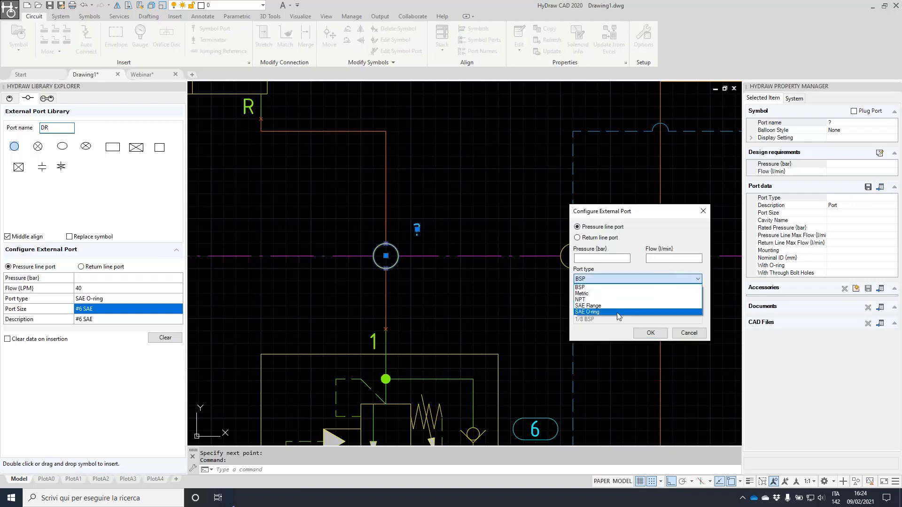
{"action": "left_click", "coordinate": [607, 313]}
{"action": "left_click", "coordinate": [607, 300]}
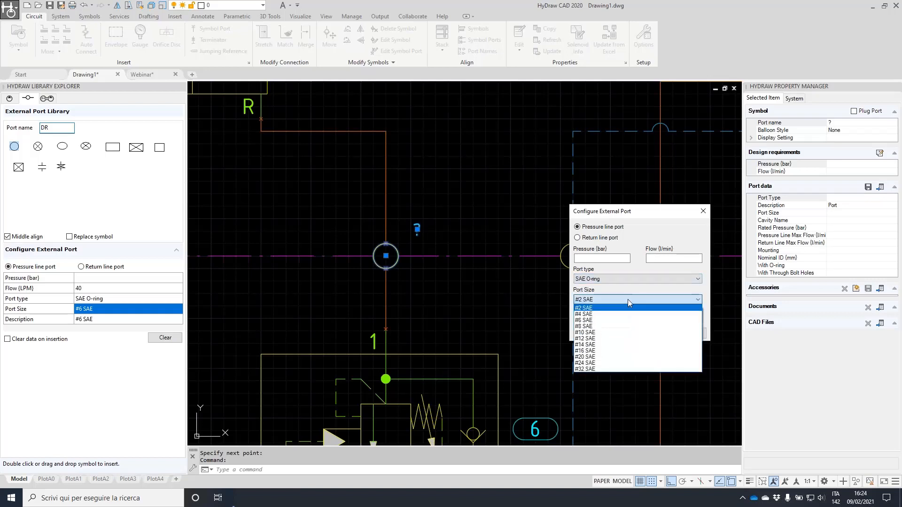
{"action": "left_click", "coordinate": [611, 327]}
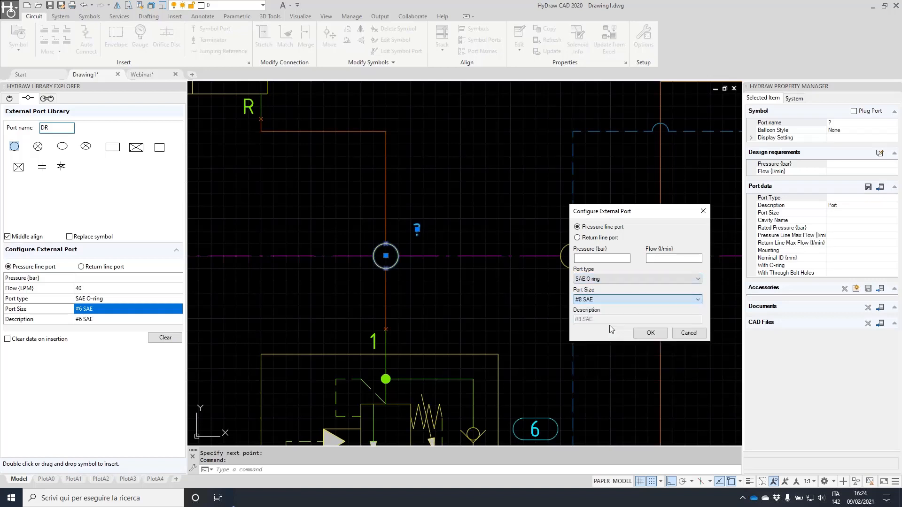
{"action": "left_click", "coordinate": [653, 335]}
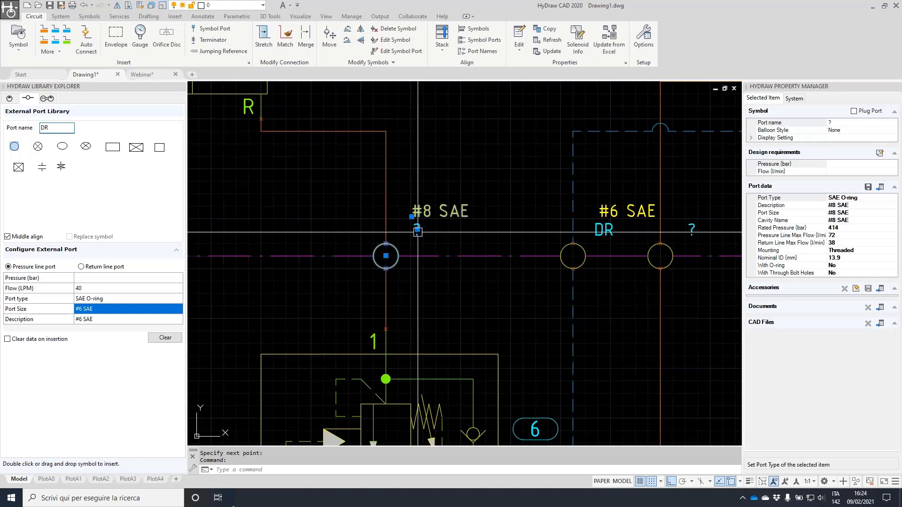
Rename the port B1
{"action": "left_click", "coordinate": [846, 123]}
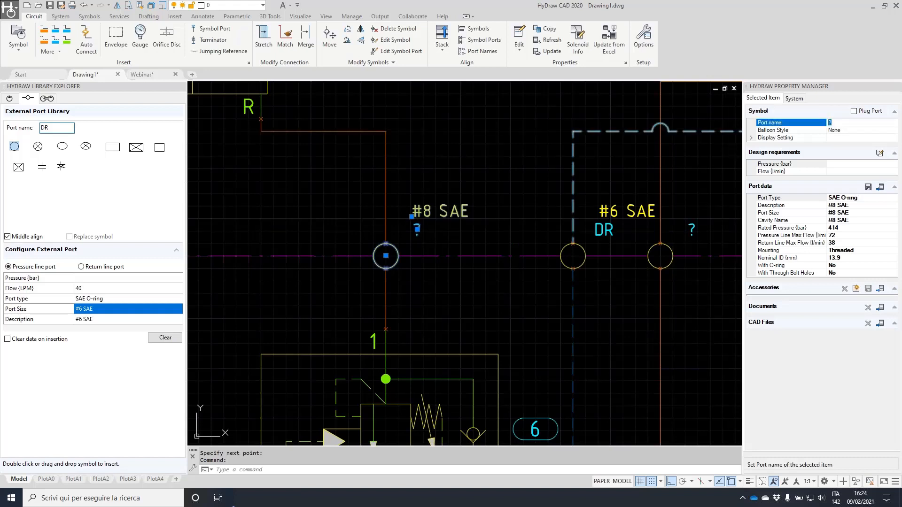
{"action": "type", "text": "B1"}
{"action": "key", "text": "Return"}
{"action": "scroll", "coordinate": [458, 192], "scroll_direction": "down", "scroll_amount": 2}
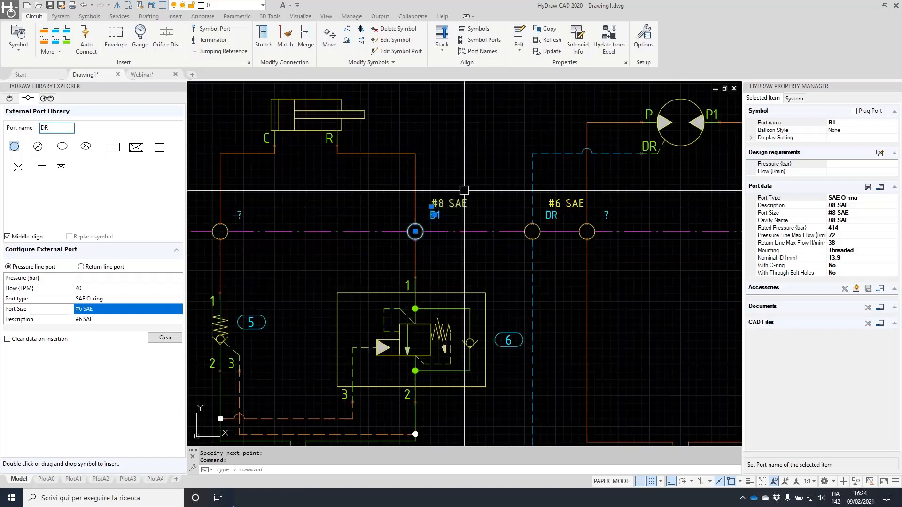
{"action": "key", "text": "Escape"}
{"action": "scroll", "coordinate": [453, 195], "scroll_direction": "down", "scroll_amount": 2}
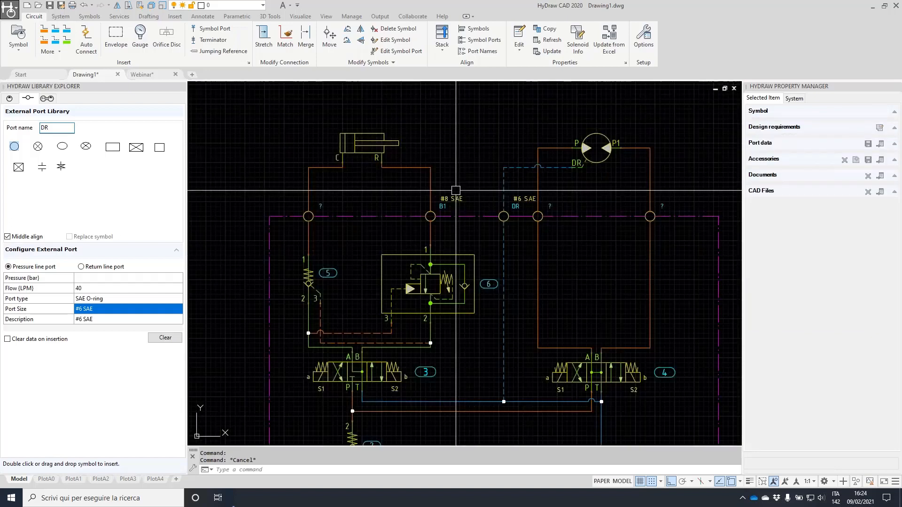
Copy the B1 port's data onto the left port and the two right-hand ports
{"action": "left_click", "coordinate": [550, 29]}
{"action": "left_click", "coordinate": [308, 216]}
{"action": "left_click", "coordinate": [281, 190]}
{"action": "left_click", "coordinate": [375, 228]}
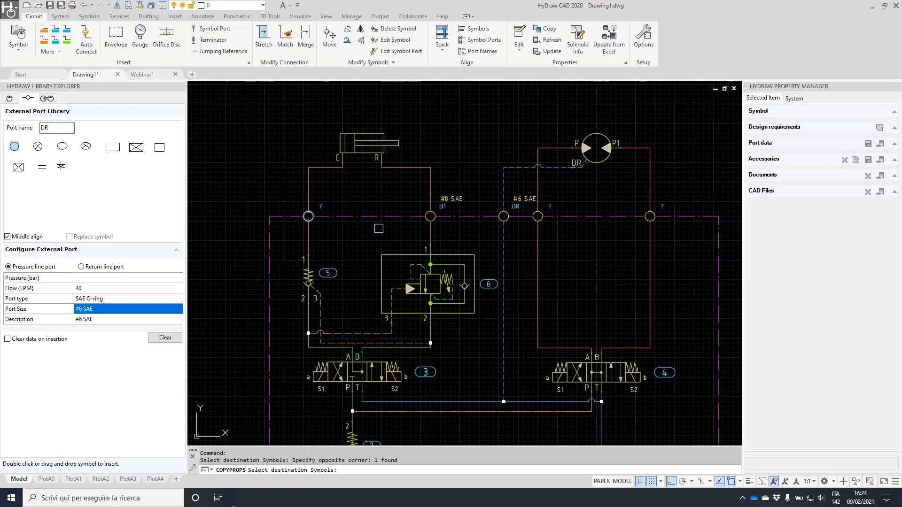
{"action": "left_click", "coordinate": [526, 182]}
{"action": "left_click", "coordinate": [658, 227]}
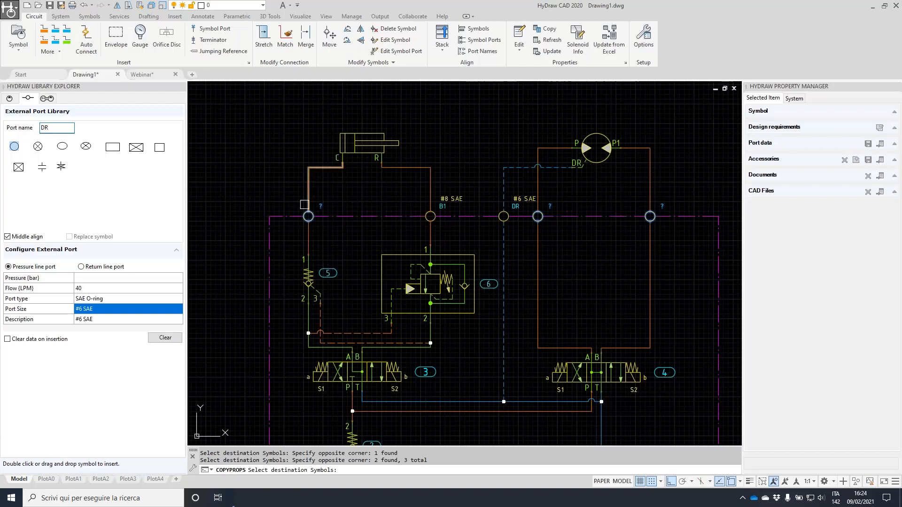
{"action": "key", "text": "Return"}
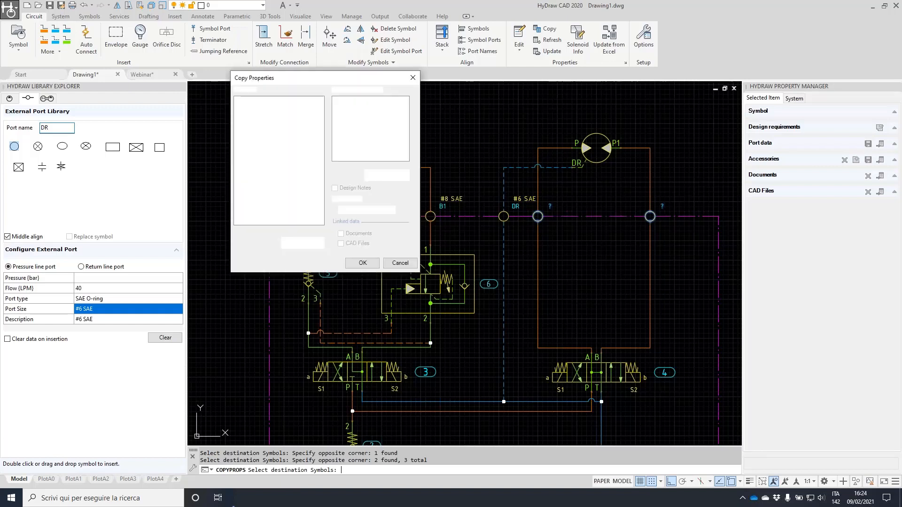
{"action": "left_click", "coordinate": [367, 265]}
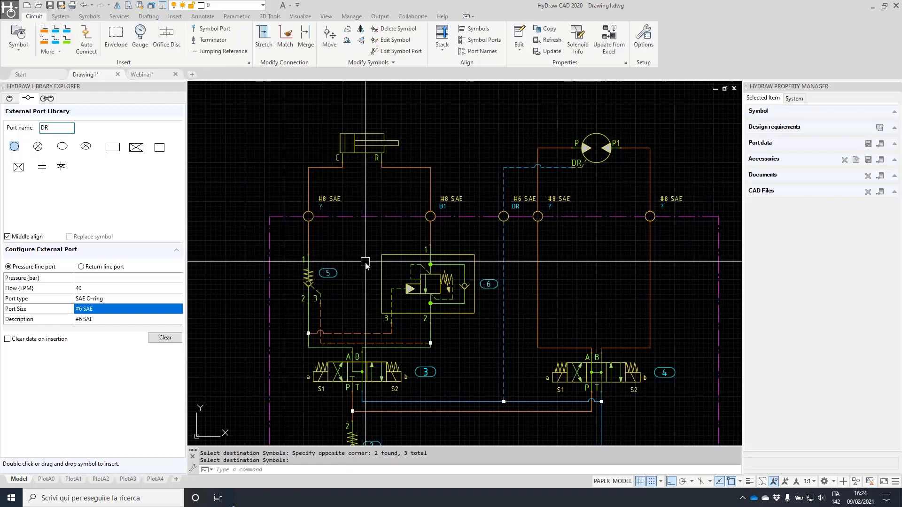
Copy the DR port's #6 SAE data onto all five top-edge ports, including B1
{"action": "left_click", "coordinate": [545, 30]}
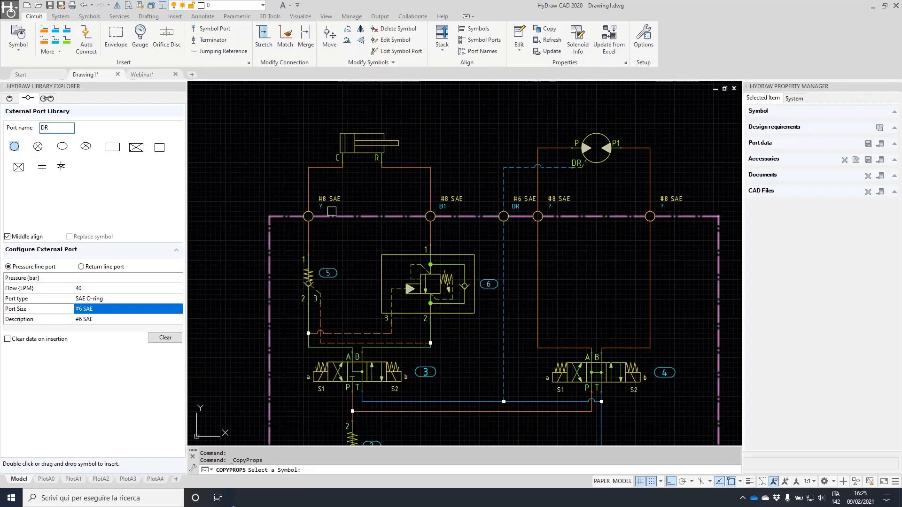
{"action": "scroll", "coordinate": [515, 203], "scroll_direction": "up", "scroll_amount": 2}
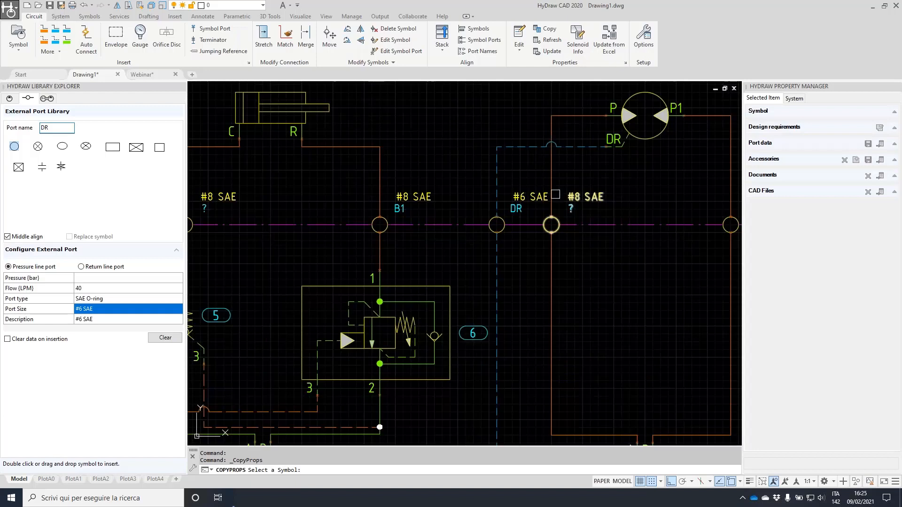
{"action": "left_click", "coordinate": [517, 198]}
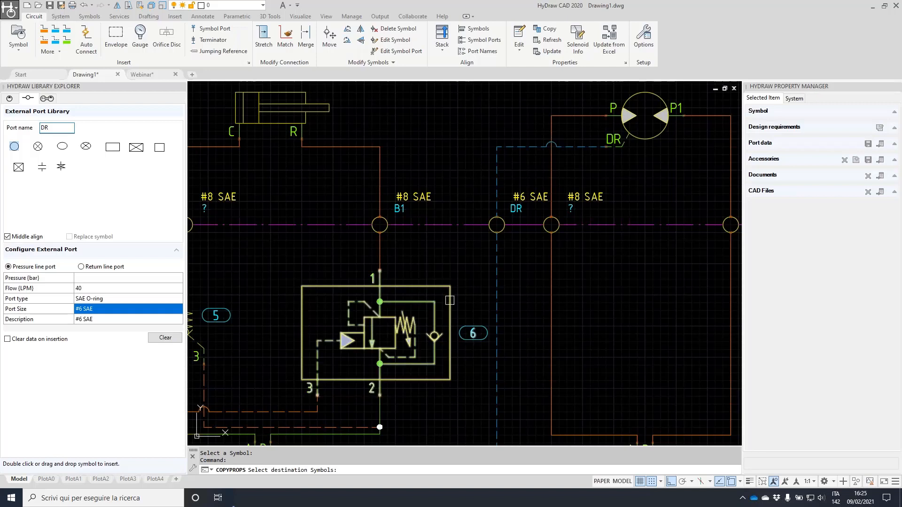
{"action": "scroll", "coordinate": [450, 301], "scroll_direction": "down", "scroll_amount": 3}
{"action": "left_click", "coordinate": [246, 217]}
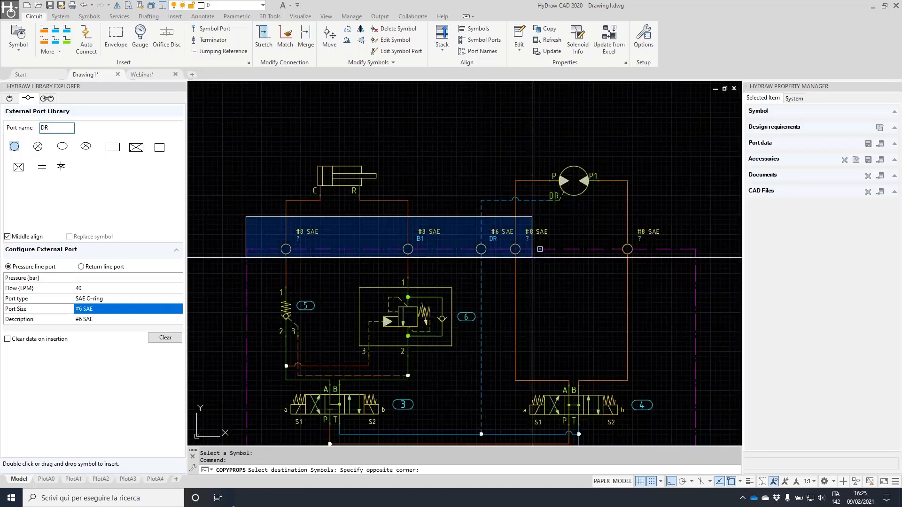
{"action": "left_click", "coordinate": [532, 257]}
{"action": "key", "text": "Return"}
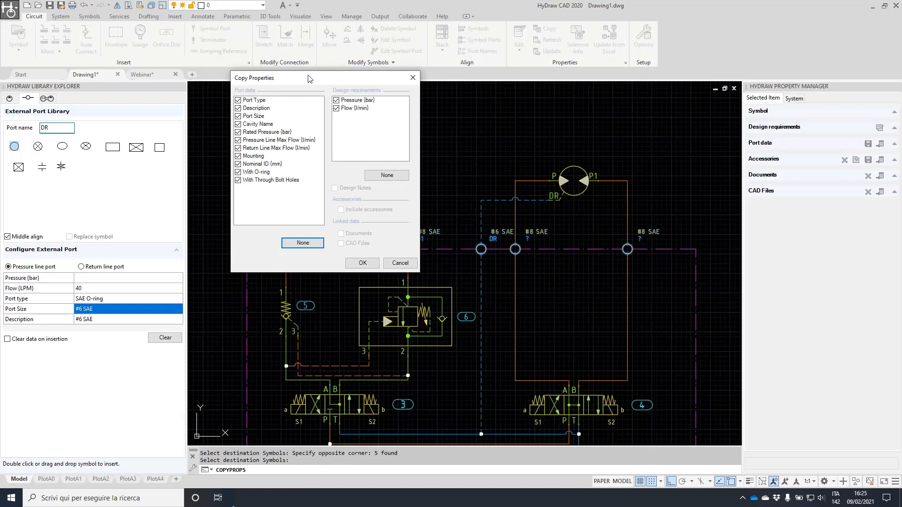
{"action": "left_click", "coordinate": [363, 264]}
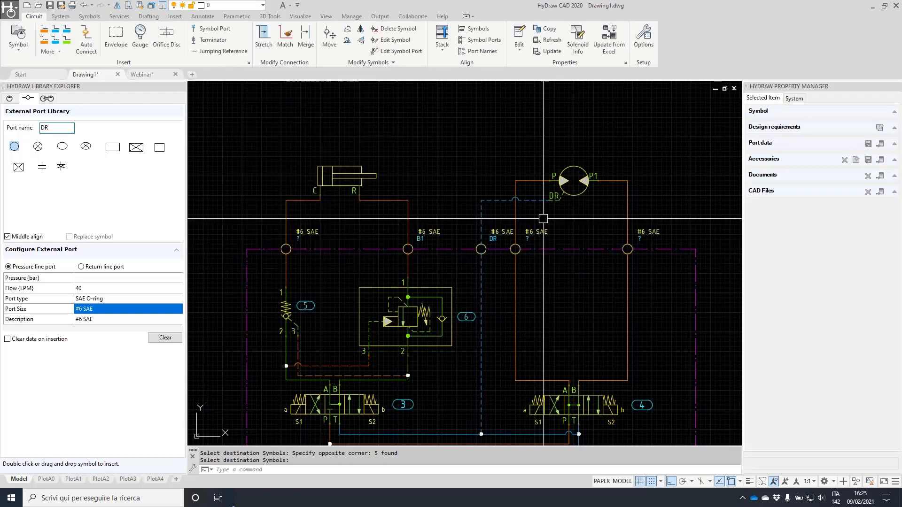
Name the three unnamed top-edge ports A1, A2 and B2
{"action": "scroll", "coordinate": [654, 244], "scroll_direction": "up", "scroll_amount": 3}
{"action": "scroll", "coordinate": [468, 216], "scroll_direction": "up", "scroll_amount": 2}
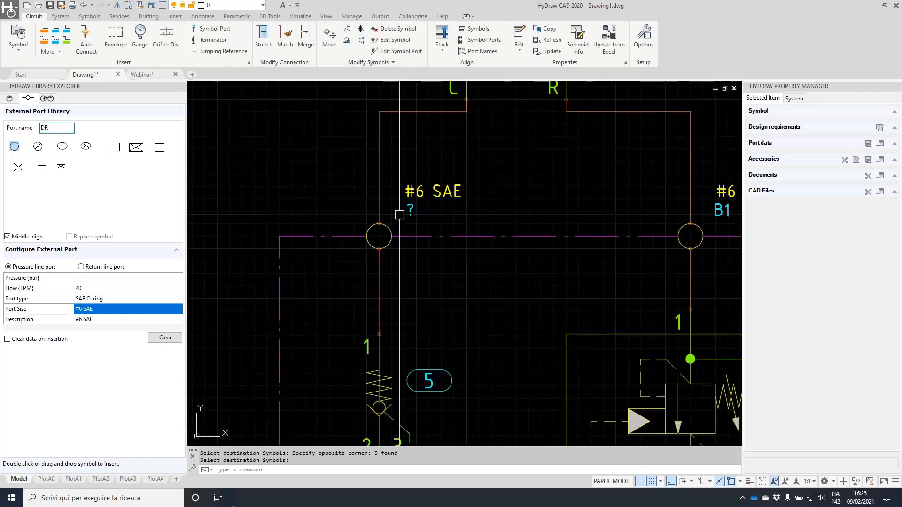
{"action": "left_click", "coordinate": [381, 226]}
{"action": "type", "text": "A1"}
{"action": "left_click", "coordinate": [80, 314]}
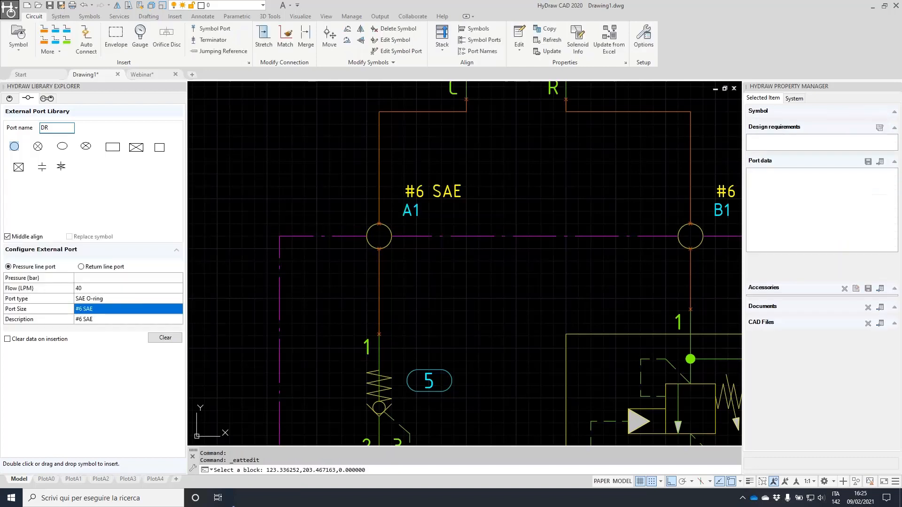
{"action": "scroll", "coordinate": [504, 237], "scroll_direction": "down", "scroll_amount": 2}
{"action": "middle_click_drag", "start_coordinate": [594, 220], "coordinate": [326, 226]}
{"action": "left_click", "coordinate": [539, 232]}
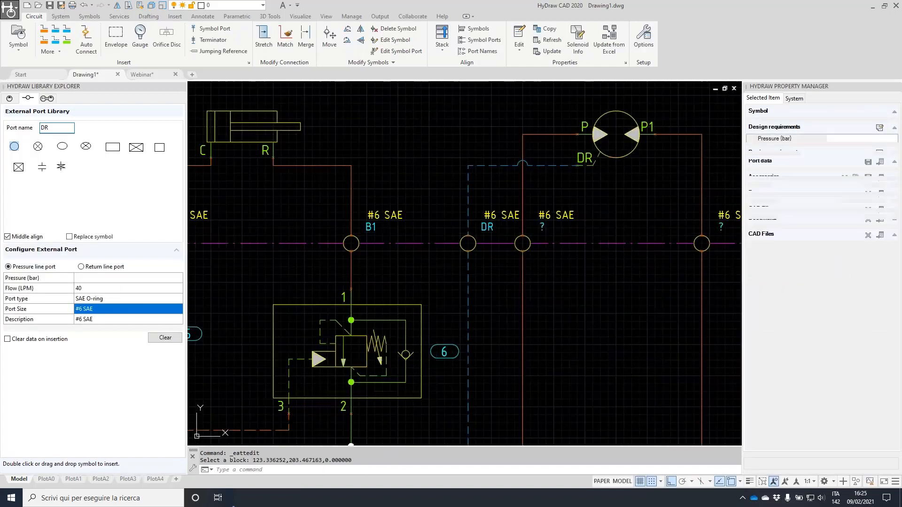
{"action": "type", "text": "A2"}
{"action": "left_click", "coordinate": [79, 314]}
{"action": "middle_click_drag", "start_coordinate": [623, 226], "coordinate": [441, 239]}
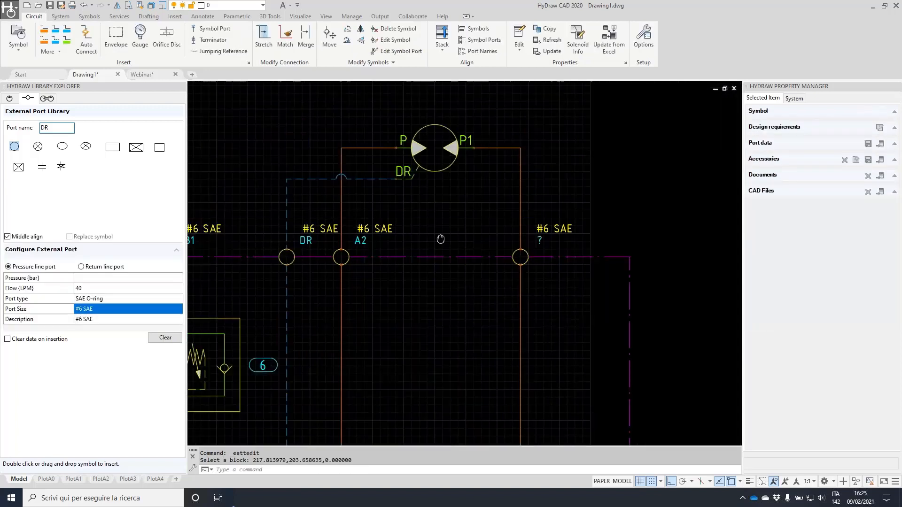
{"action": "left_click", "coordinate": [551, 236]}
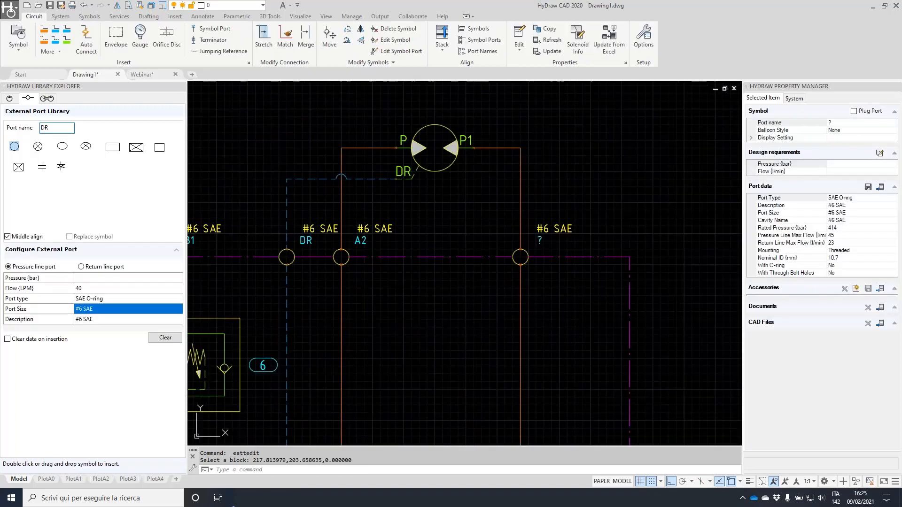
{"action": "type", "text": "B2"}
{"action": "left_click", "coordinate": [79, 313]}
Name the port below valve 2 P, configured as SAE Flange, size 3/4" Code 62
{"action": "scroll", "coordinate": [454, 303], "scroll_direction": "down", "scroll_amount": 2}
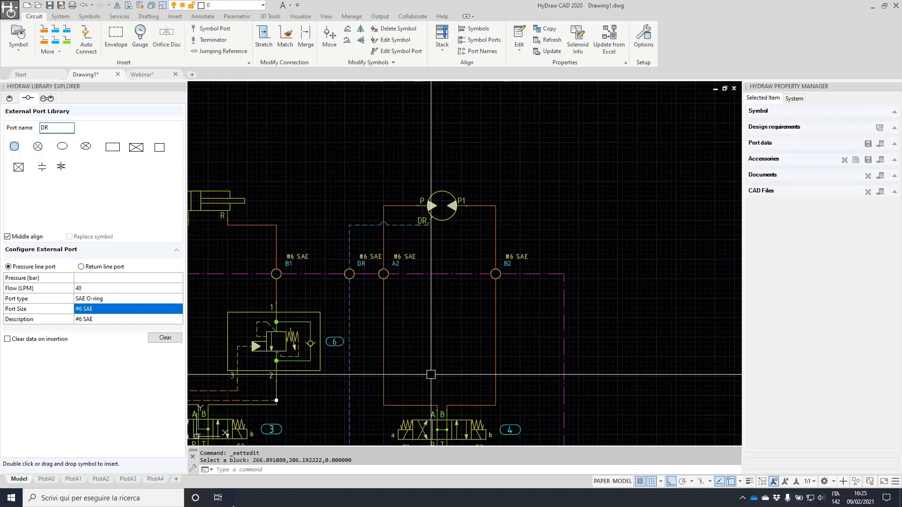
{"action": "scroll", "coordinate": [431, 374], "scroll_direction": "down", "scroll_amount": 3}
{"action": "scroll", "coordinate": [384, 330], "scroll_direction": "up", "scroll_amount": 7}
{"action": "left_click", "coordinate": [392, 332]}
{"action": "left_click", "coordinate": [844, 124]}
{"action": "left_click", "coordinate": [881, 187]}
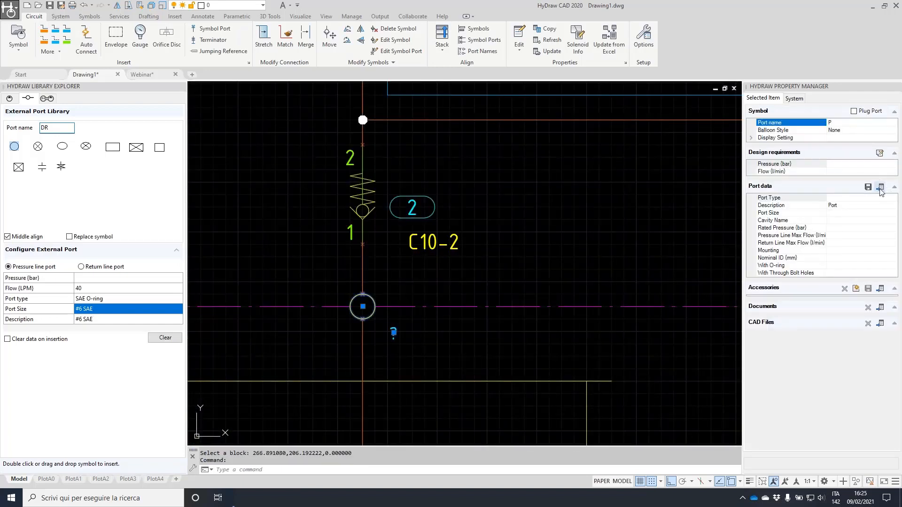
{"action": "left_click", "coordinate": [647, 280]}
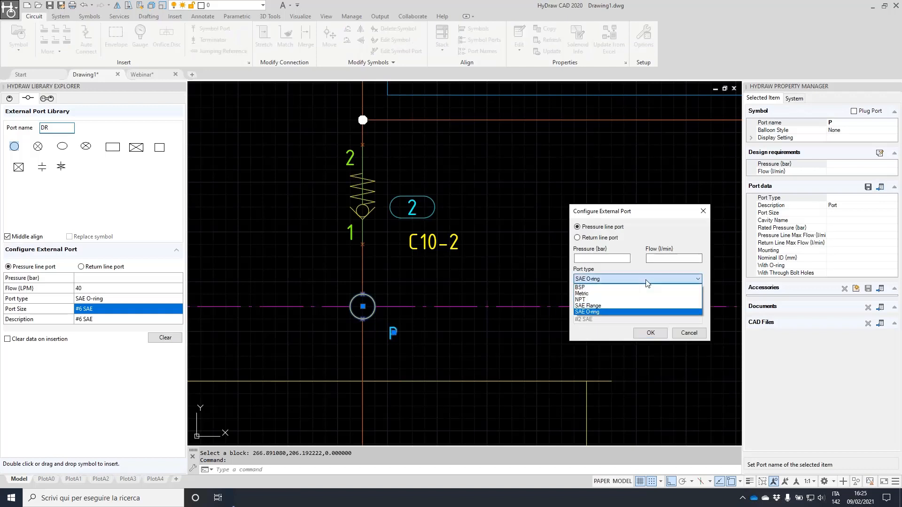
{"action": "left_click", "coordinate": [620, 306]}
{"action": "left_click", "coordinate": [627, 299]}
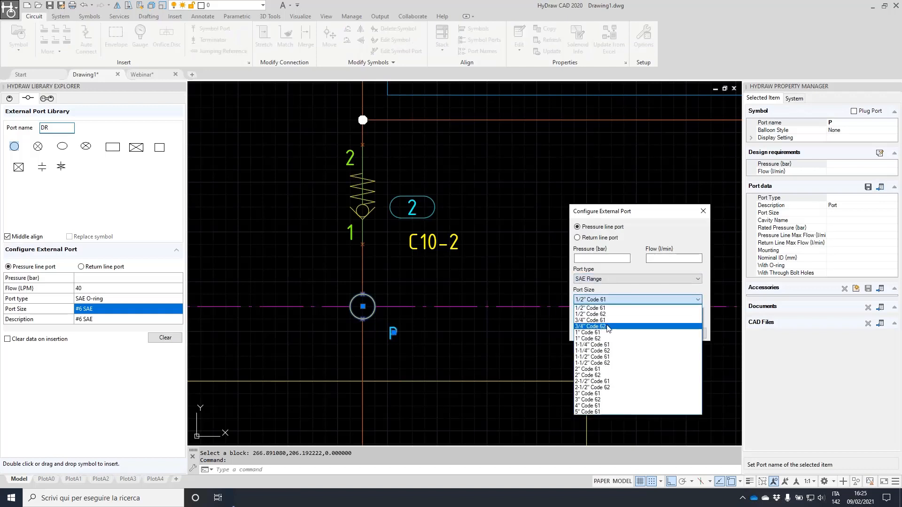
{"action": "left_click", "coordinate": [604, 326]}
{"action": "key", "text": "Return"}
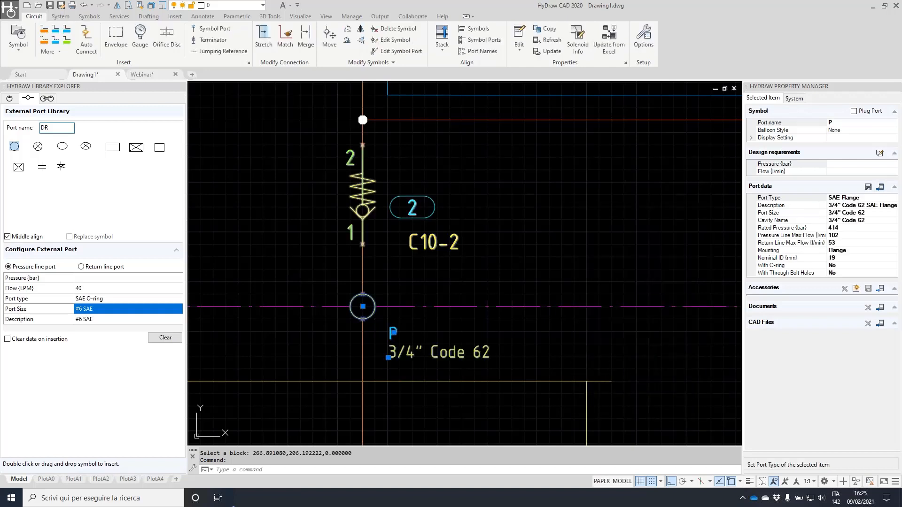
{"action": "scroll", "coordinate": [477, 221], "scroll_direction": "down", "scroll_amount": 4}
{"action": "key", "text": "Escape"}
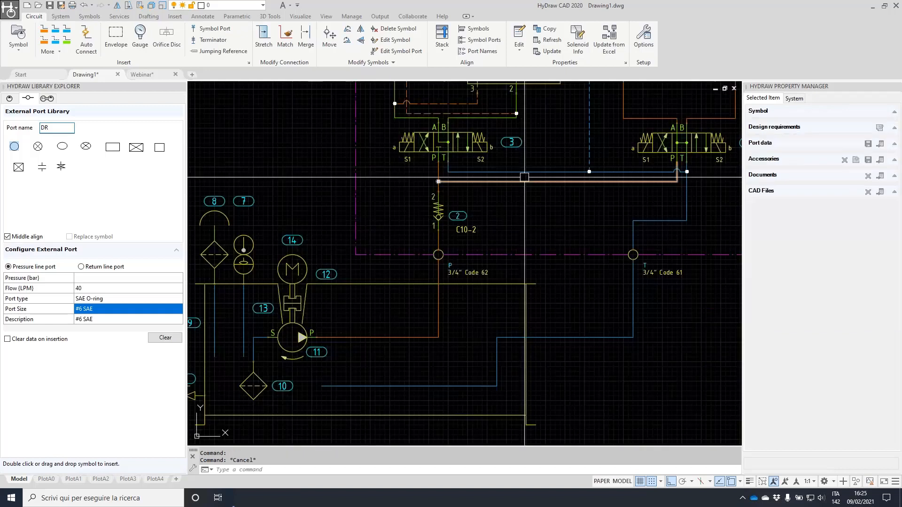
{"action": "middle_click_drag", "start_coordinate": [504, 175], "coordinate": [424, 227]}
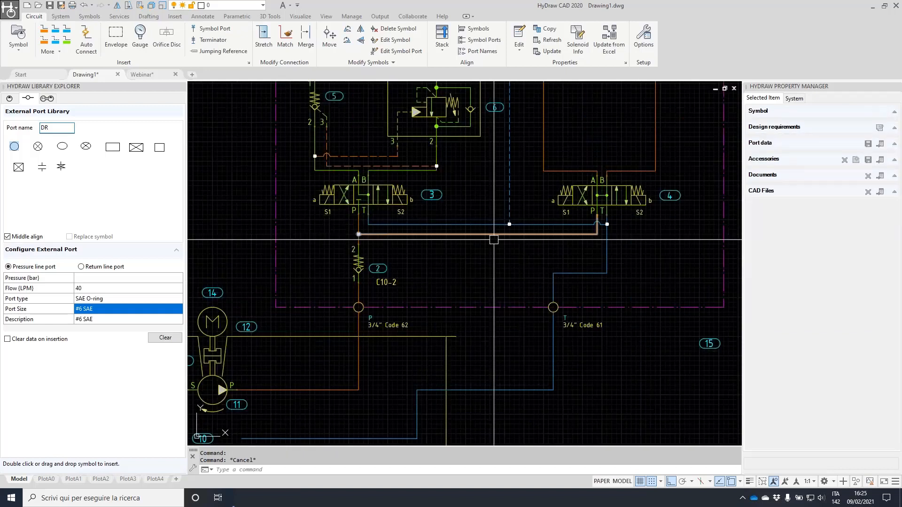
Reset the previous criteria in the Library Explorer component search
{"action": "left_click", "coordinate": [10, 98]}
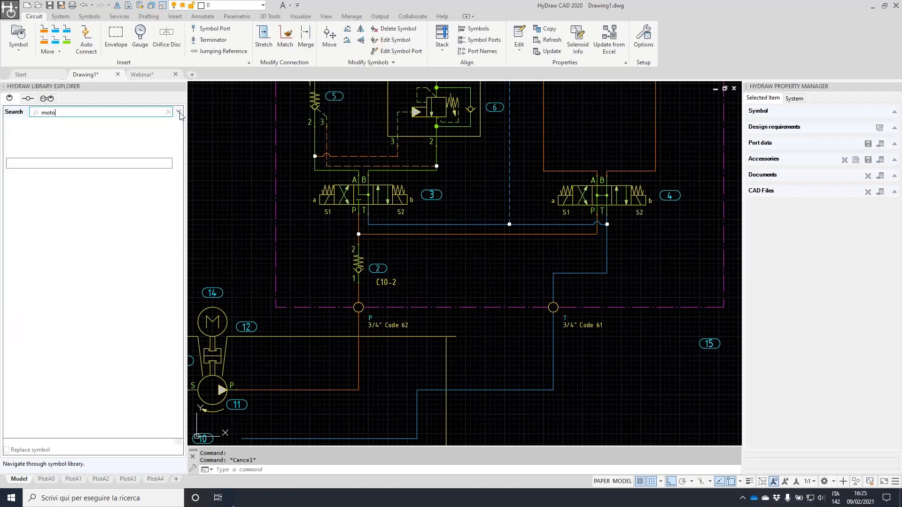
{"action": "left_click", "coordinate": [128, 431]}
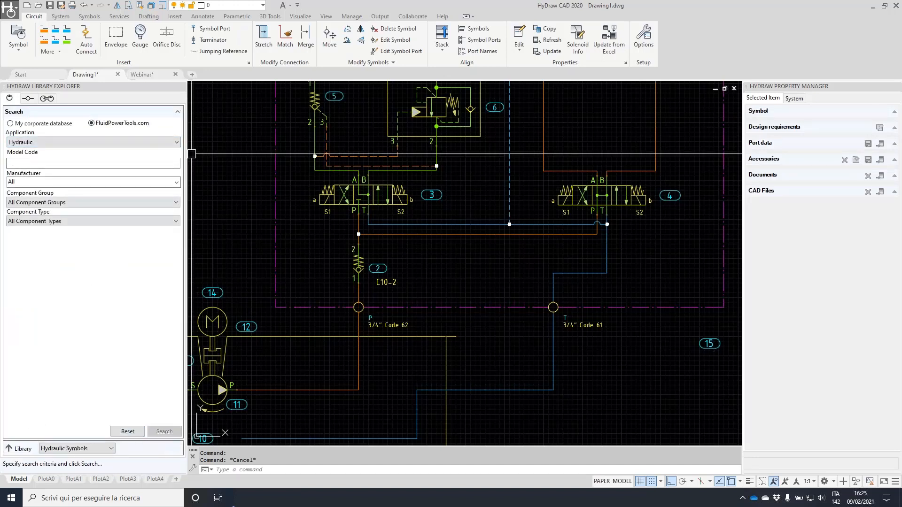
{"action": "left_click", "coordinate": [177, 111]}
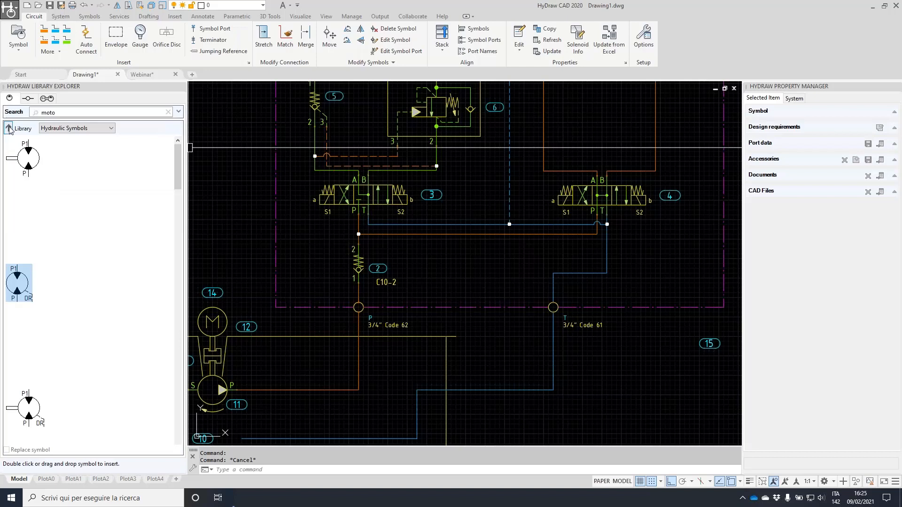
{"action": "left_click", "coordinate": [9, 128]}
{"action": "left_click", "coordinate": [168, 112]}
{"action": "left_click", "coordinate": [176, 112]}
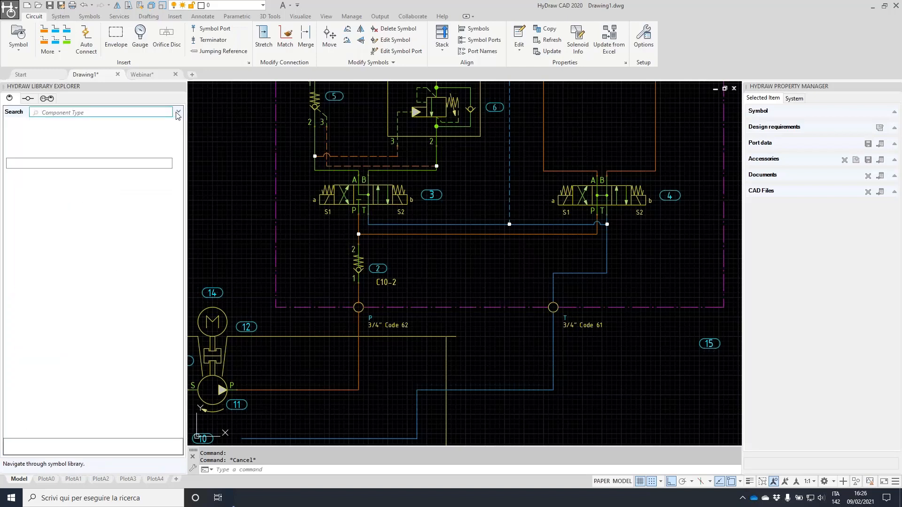
{"action": "left_click", "coordinate": [178, 111]}
{"action": "left_click", "coordinate": [178, 112]}
{"action": "left_click", "coordinate": [178, 112]}
{"action": "left_click", "coordinate": [178, 112]}
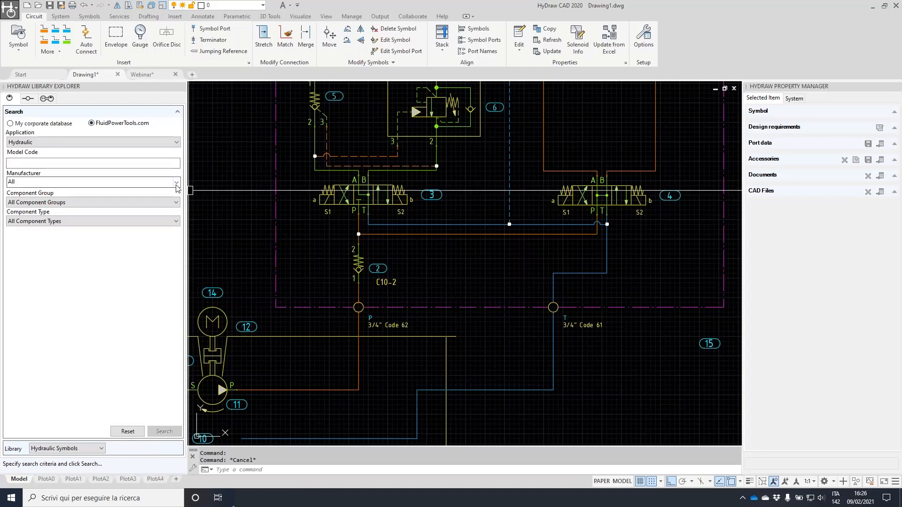
Limit the Manufacturer filter to Parker only
{"action": "left_click", "coordinate": [177, 184]}
{"action": "left_click", "coordinate": [11, 192]}
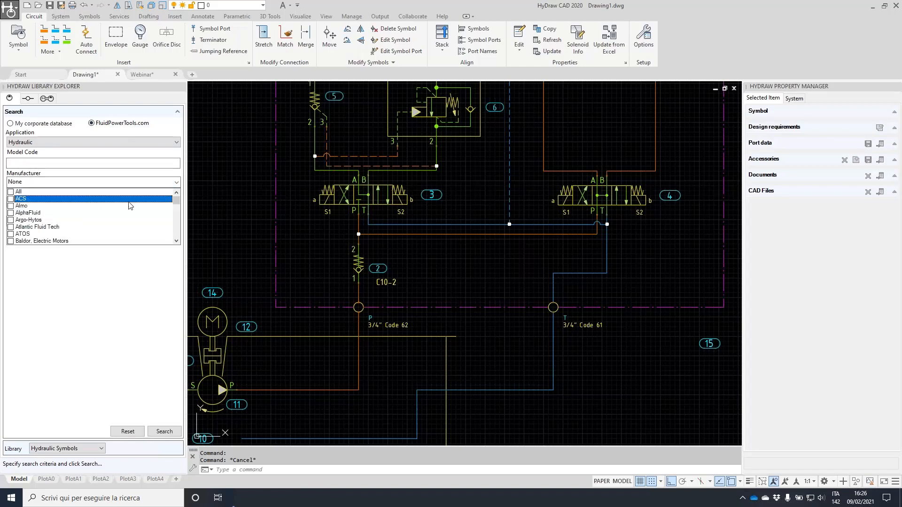
{"action": "left_click_drag", "start_coordinate": [175, 202], "coordinate": [179, 221]}
{"action": "scroll", "coordinate": [53, 213], "scroll_direction": "down", "scroll_amount": 2}
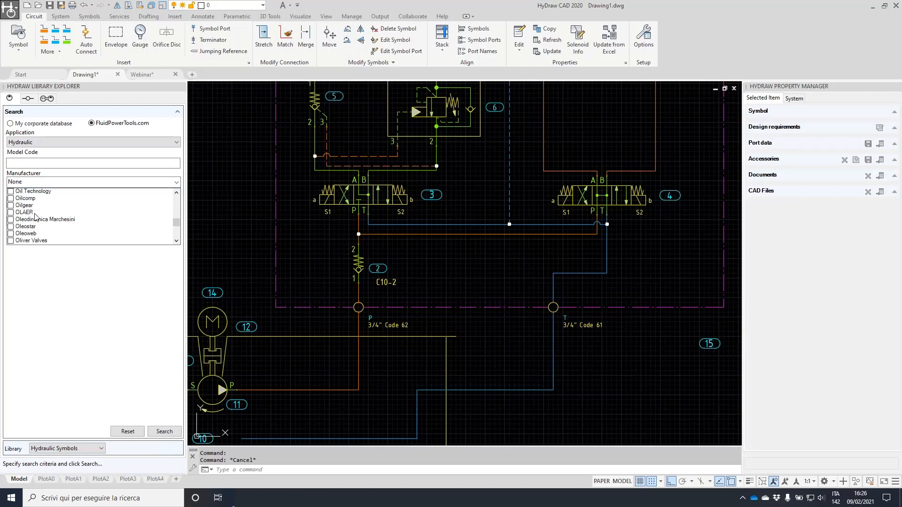
{"action": "left_click", "coordinate": [11, 220]}
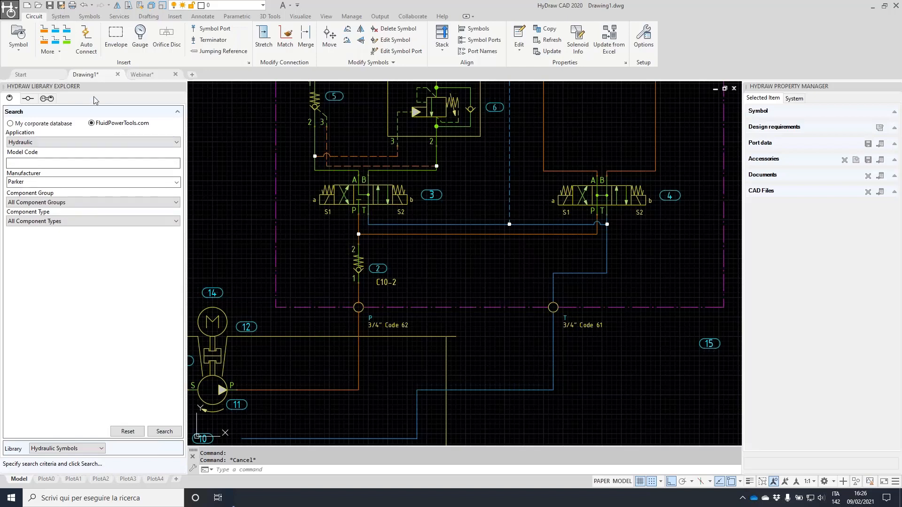
Scroll through the Data Access Settings manufacturer list and cancel without changes
{"action": "left_click", "coordinate": [120, 17]}
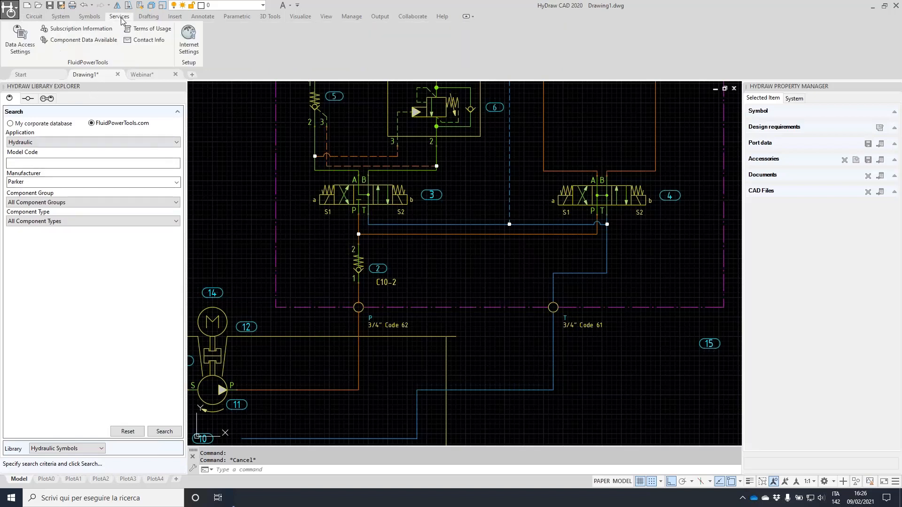
{"action": "left_click", "coordinate": [18, 40]}
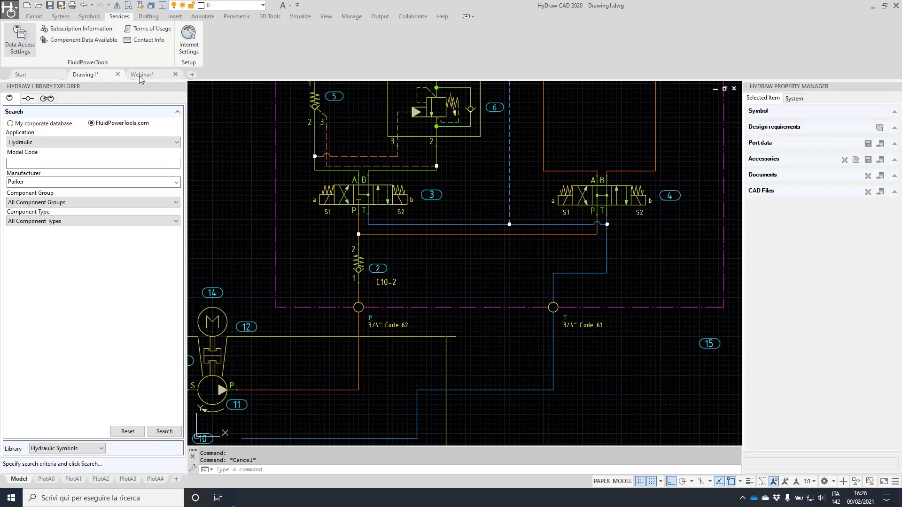
{"action": "left_click_drag", "start_coordinate": [550, 102], "coordinate": [556, 130]}
{"action": "scroll", "coordinate": [436, 100], "scroll_direction": "down", "scroll_amount": 10}
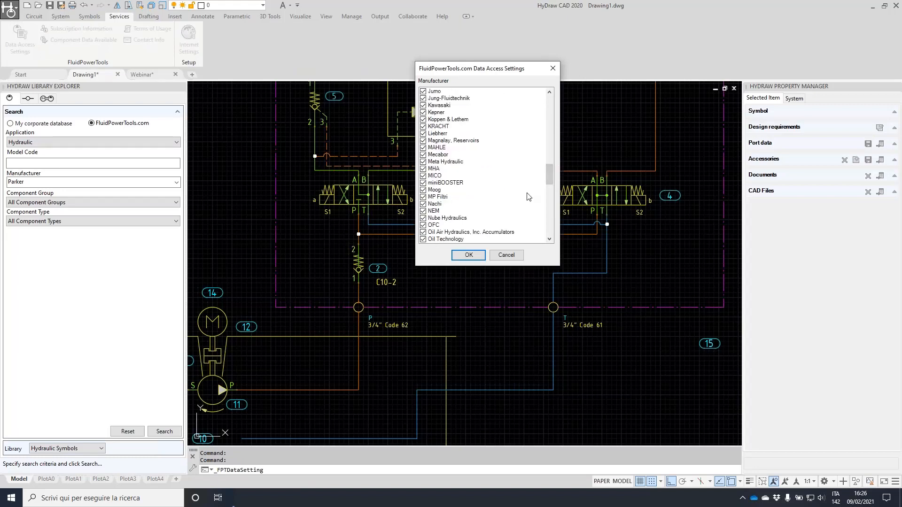
{"action": "left_click_drag", "start_coordinate": [547, 172], "coordinate": [550, 108]}
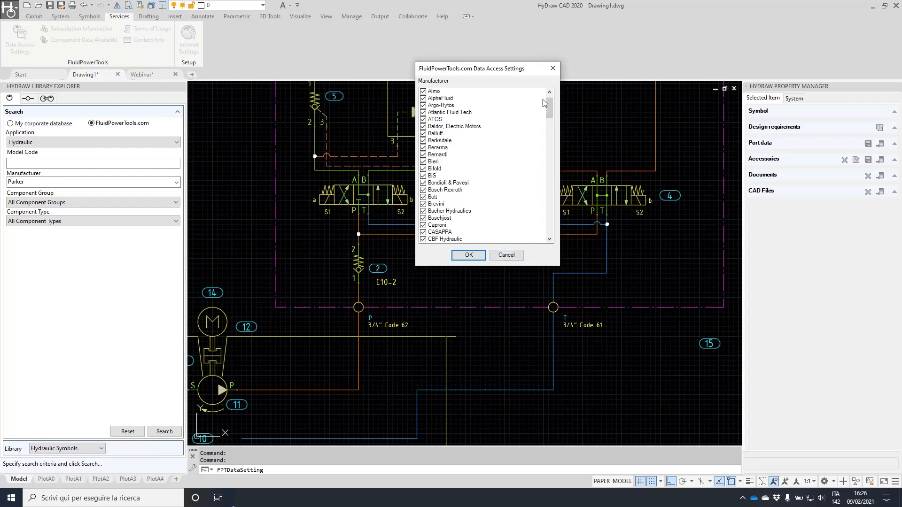
{"action": "left_click_drag", "start_coordinate": [551, 100], "coordinate": [560, 224]}
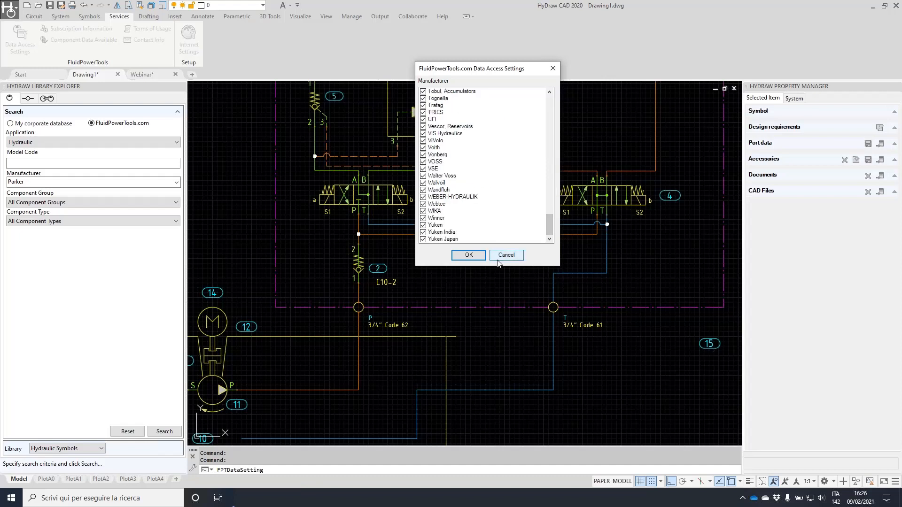
{"action": "left_click", "coordinate": [513, 257]}
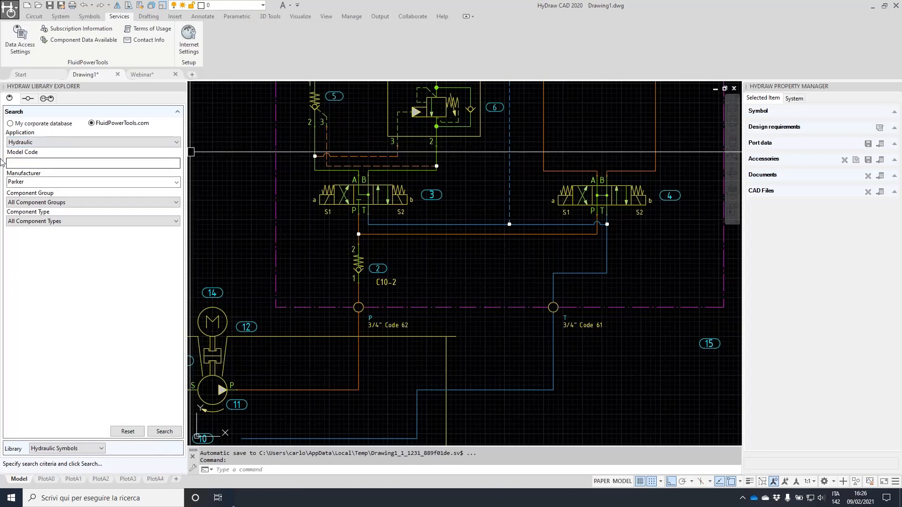
Search for Relief Valve - Screw-in Cartridge components with rated flow 40 l/min
{"action": "left_click", "coordinate": [25, 164]}
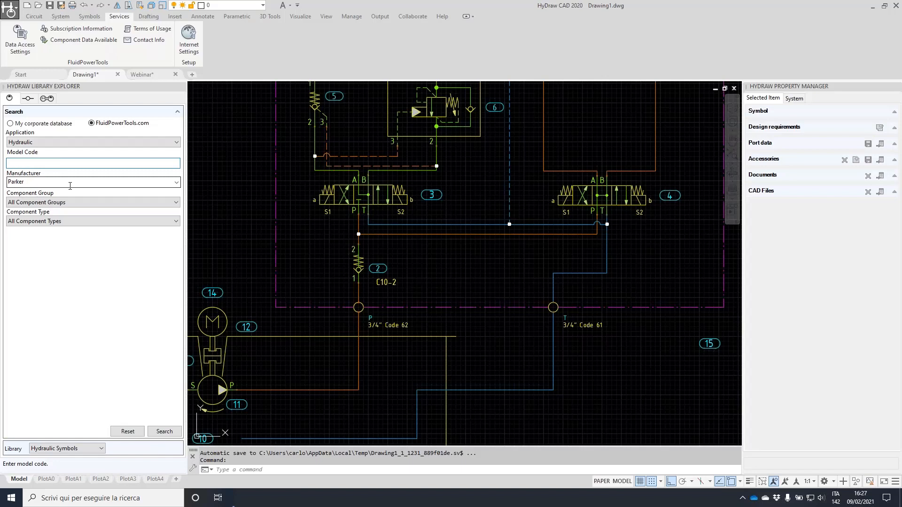
{"action": "left_click", "coordinate": [176, 202]}
{"action": "scroll", "coordinate": [56, 329], "scroll_direction": "down", "scroll_amount": 9}
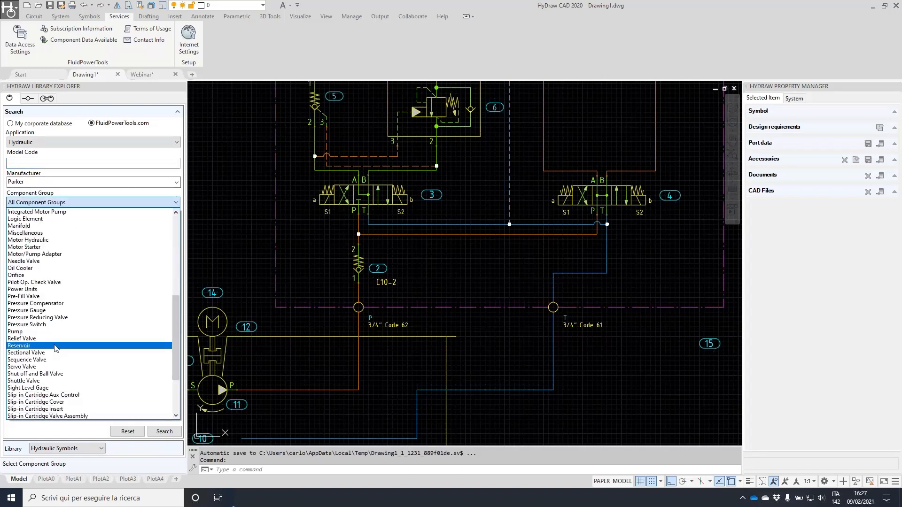
{"action": "left_click", "coordinate": [55, 338]}
{"action": "left_click", "coordinate": [97, 225]}
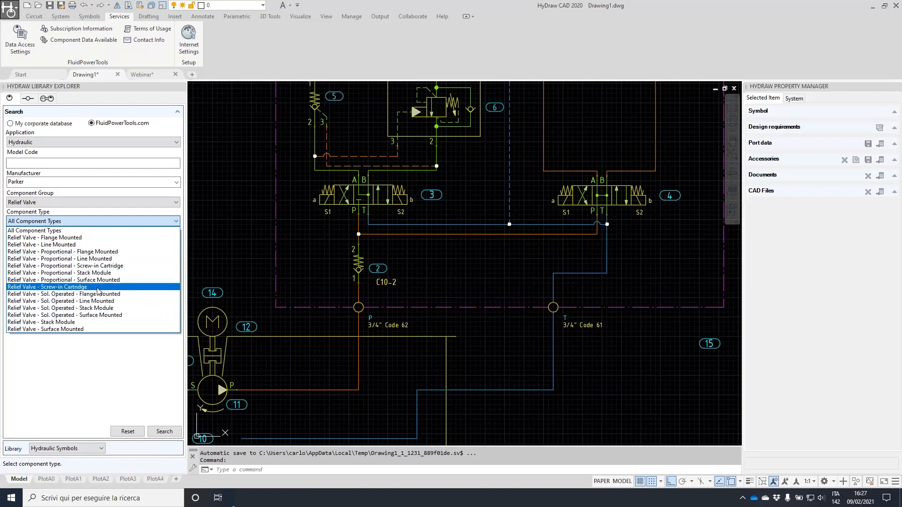
{"action": "left_click", "coordinate": [71, 288]}
{"action": "left_click", "coordinate": [111, 239]}
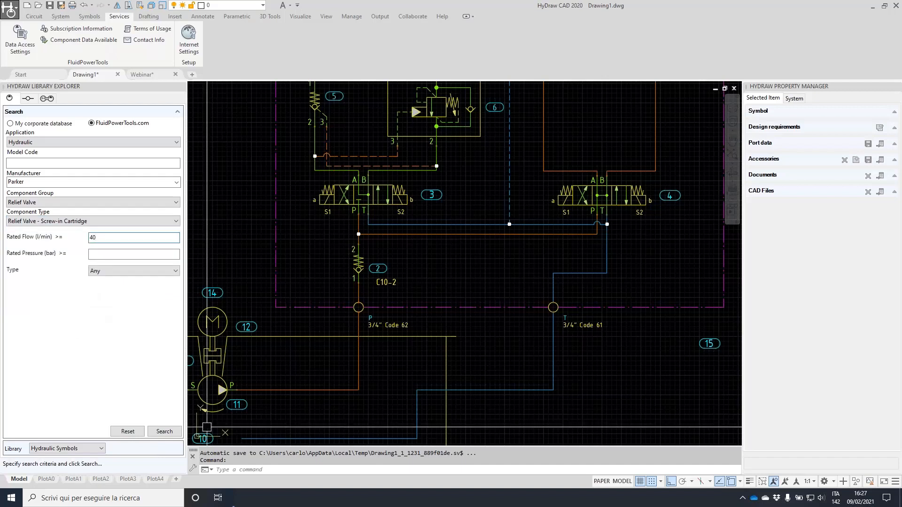
{"action": "left_click", "coordinate": [165, 432]}
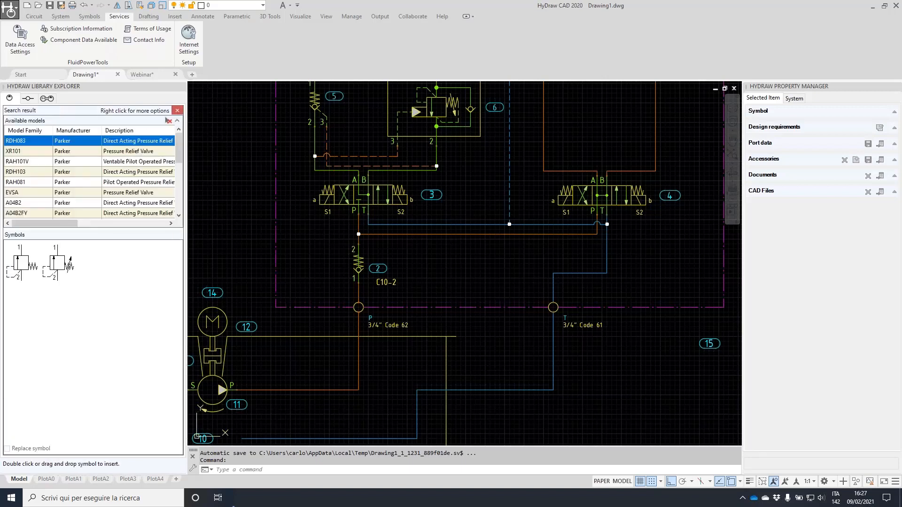
Sort the results by Model Family and open the RDH103 data sheet
{"action": "left_click_drag", "start_coordinate": [179, 142], "coordinate": [188, 127]}
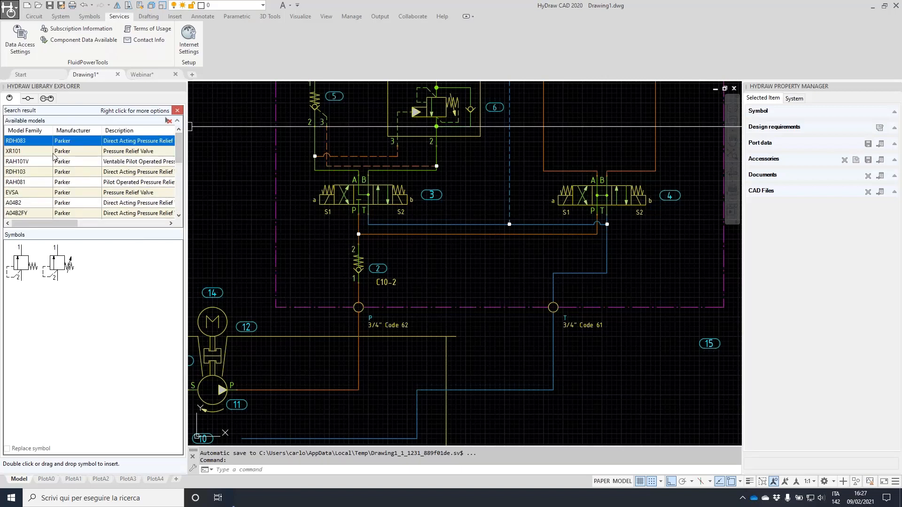
{"action": "left_click", "coordinate": [36, 132]}
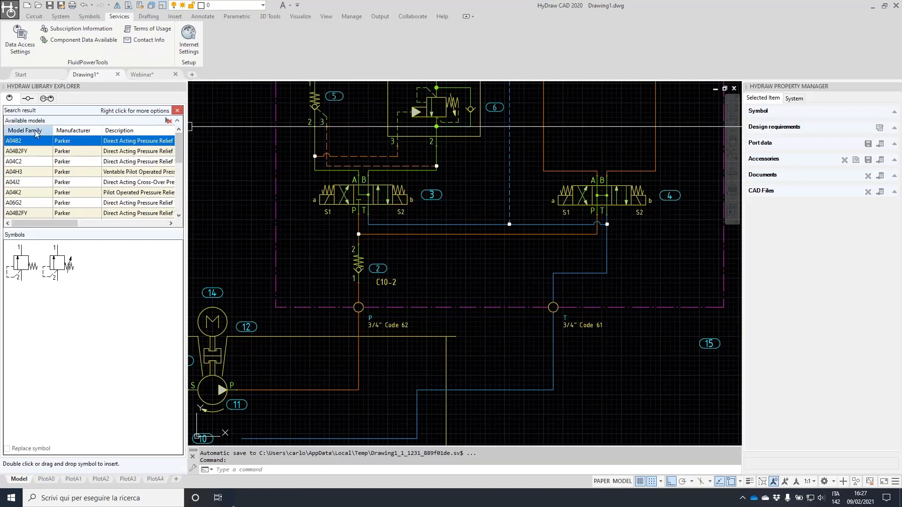
{"action": "scroll", "coordinate": [40, 178], "scroll_direction": "down", "scroll_amount": 10}
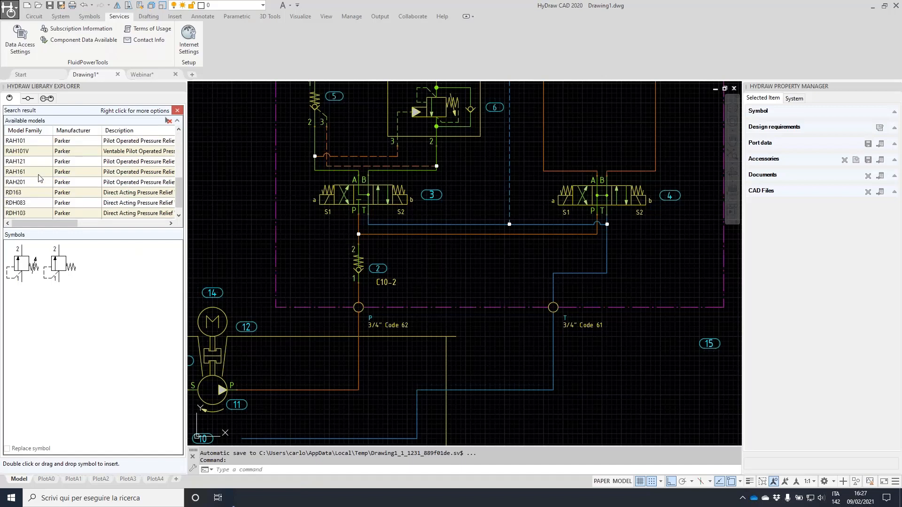
{"action": "left_click", "coordinate": [26, 214]}
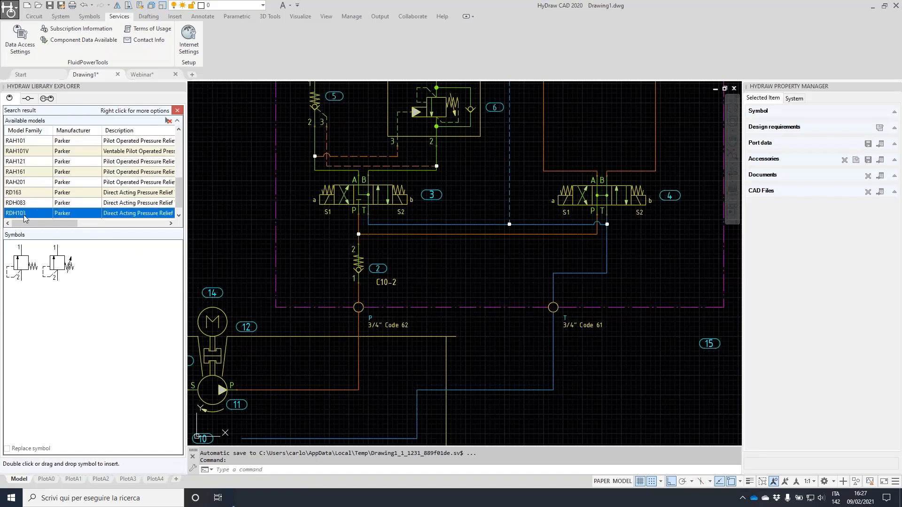
{"action": "right_click", "coordinate": [24, 215]}
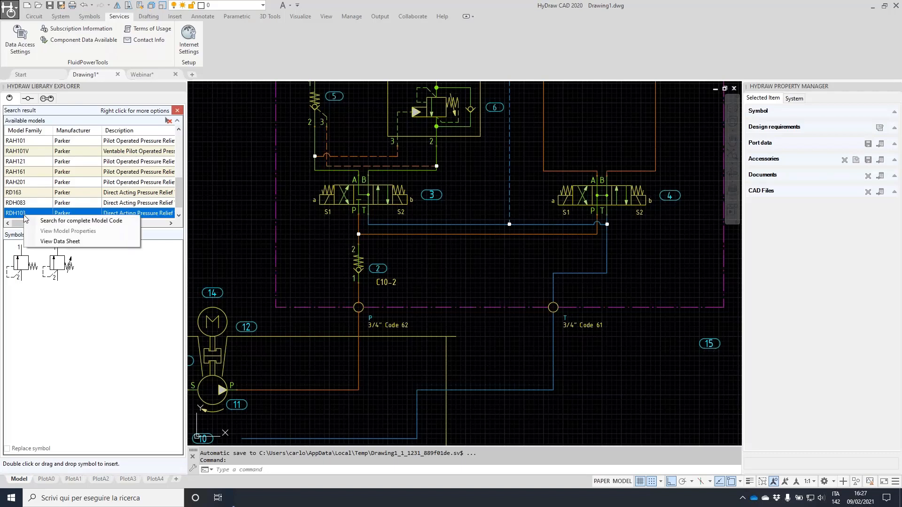
{"action": "left_click", "coordinate": [83, 242]}
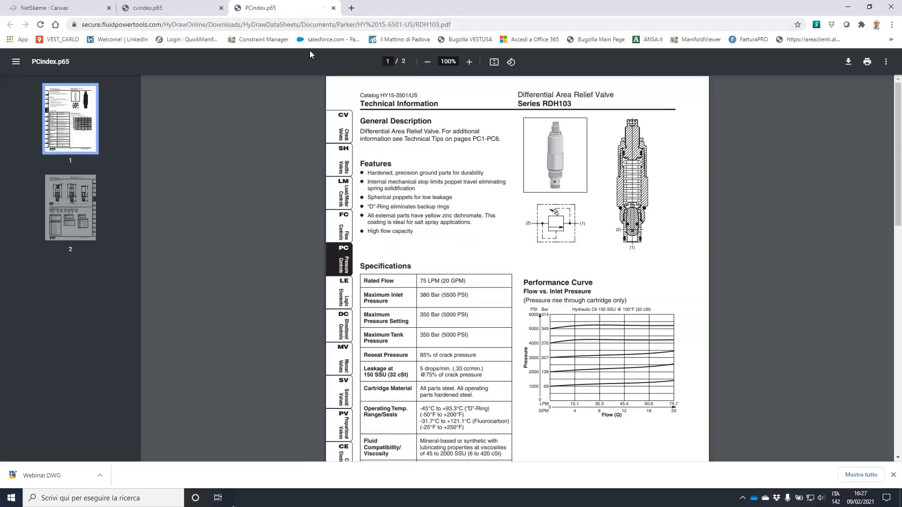
Scroll through the RDH103 datasheet, then minimize Chrome to return to HyDraw
{"action": "scroll", "coordinate": [389, 193], "scroll_direction": "down", "scroll_amount": 8}
{"action": "scroll", "coordinate": [390, 192], "scroll_direction": "down", "scroll_amount": 3}
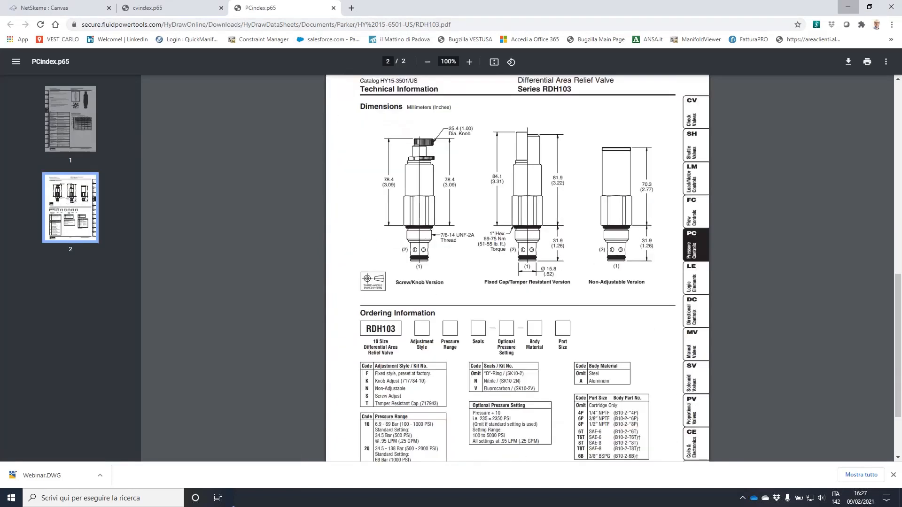
{"action": "left_click", "coordinate": [848, 6]}
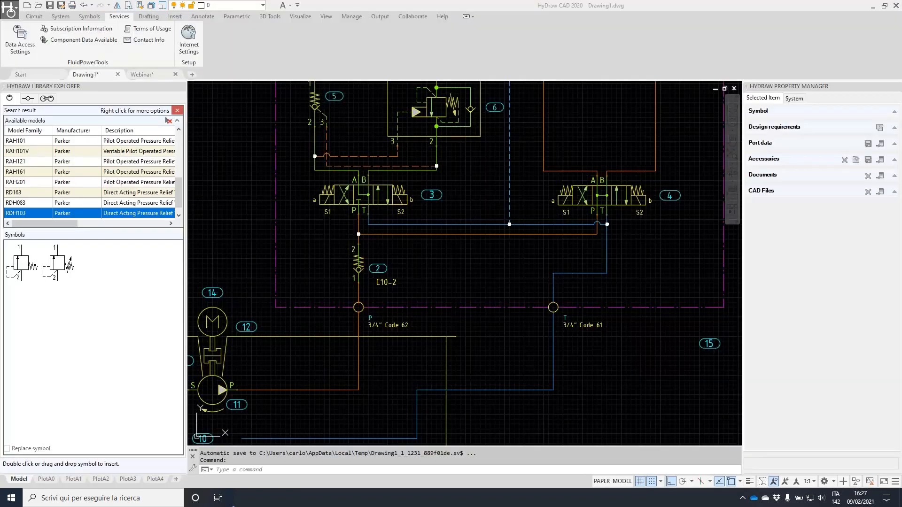
Place the RDH103 relief valve beside valve 2 with PressureSetting 180 bar
{"action": "left_click", "coordinate": [58, 264]}
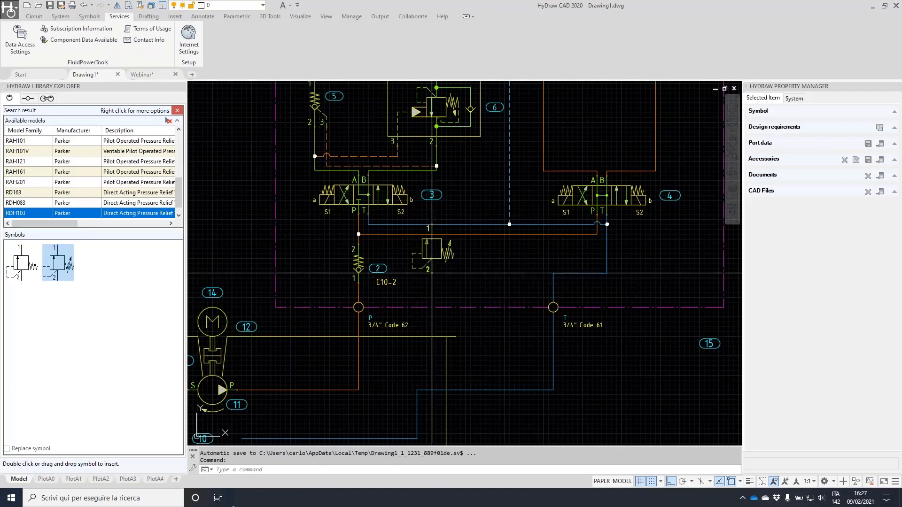
{"action": "scroll", "coordinate": [470, 289], "scroll_direction": "up", "scroll_amount": 2}
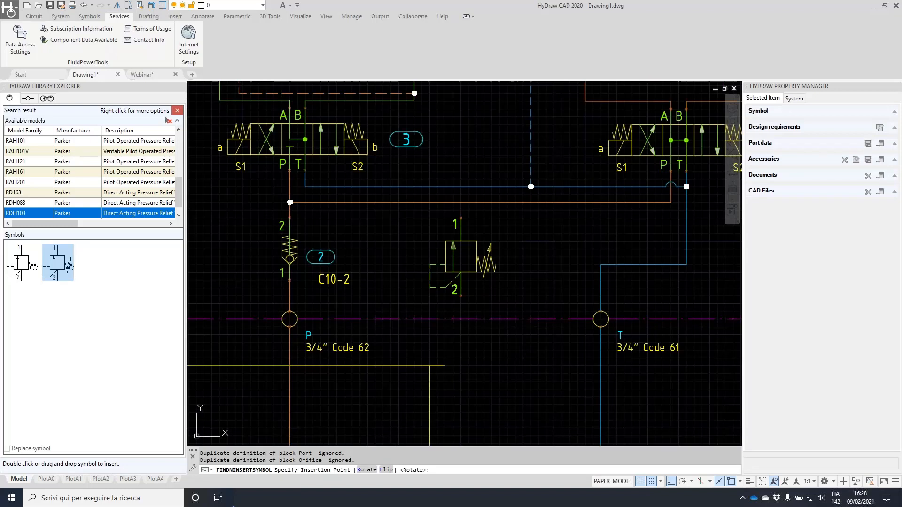
{"action": "left_click", "coordinate": [461, 296]}
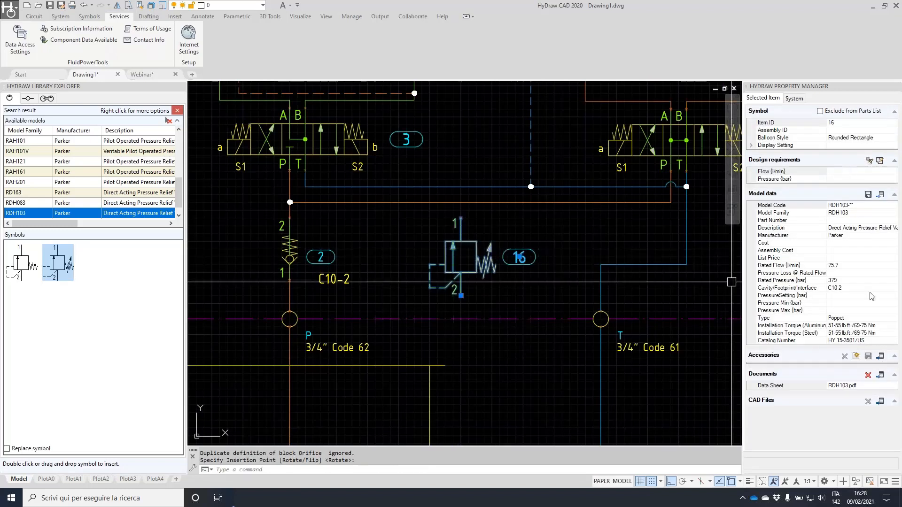
{"action": "left_click", "coordinate": [846, 295]}
{"action": "type", "text": "180"}
{"action": "key", "text": "Return"}
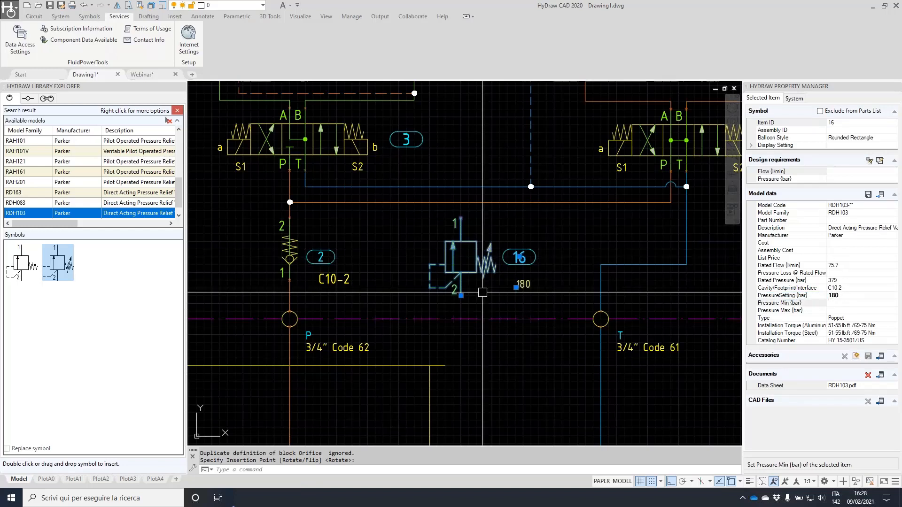
Move the 180 label beside the valve and flip the valve vertically
{"action": "left_click", "coordinate": [516, 288]}
{"action": "left_click", "coordinate": [478, 277]}
{"action": "right_click", "coordinate": [464, 287]}
{"action": "left_click", "coordinate": [501, 369]}
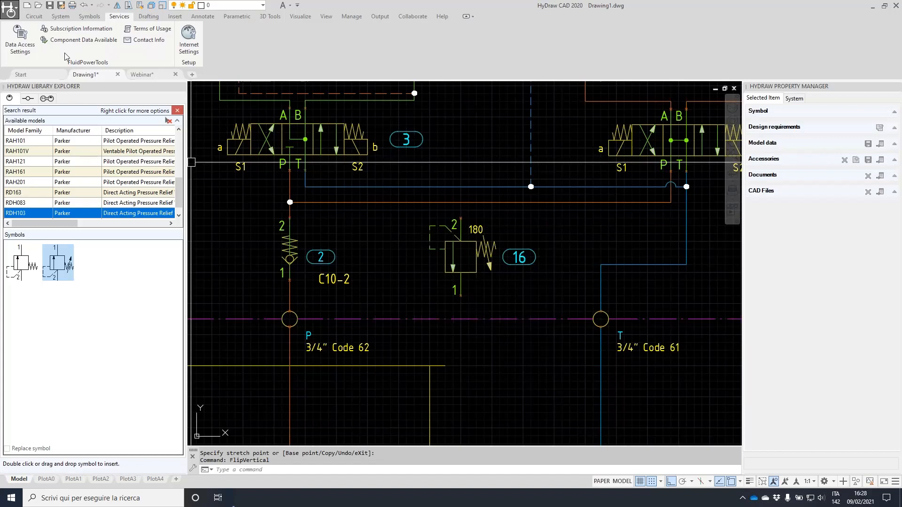
Draw a pressure line from valve 16's port 2 up to the orange pressure line
{"action": "left_click", "coordinate": [34, 17]}
{"action": "left_click", "coordinate": [44, 30]}
{"action": "scroll", "coordinate": [454, 215], "scroll_direction": "up", "scroll_amount": 2}
{"action": "left_click", "coordinate": [466, 220]}
{"action": "left_click", "coordinate": [465, 195]}
{"action": "scroll", "coordinate": [488, 231], "scroll_direction": "down", "scroll_amount": 4}
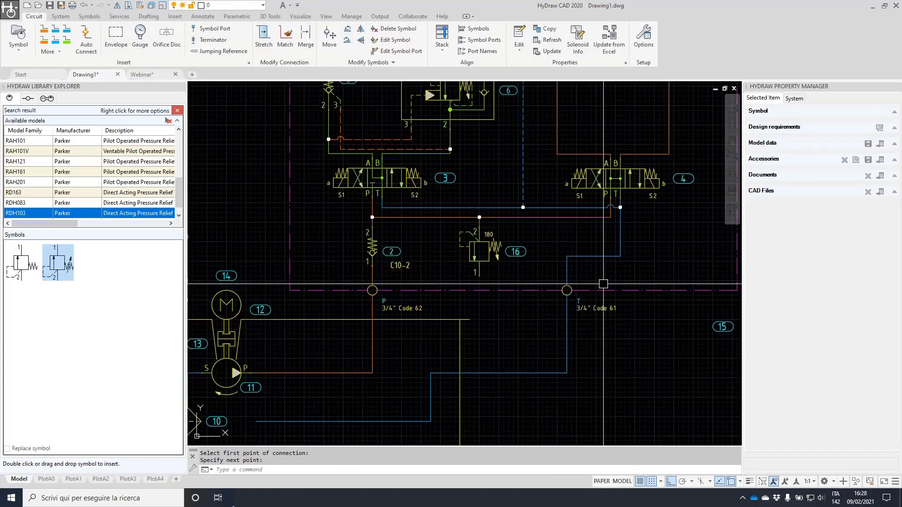
Route a tank return line from valve 16's port 1 to the T tank line
{"action": "left_click", "coordinate": [55, 29]}
{"action": "scroll", "coordinate": [438, 259], "scroll_direction": "up", "scroll_amount": 3}
{"action": "left_click", "coordinate": [505, 285]}
{"action": "left_click", "coordinate": [505, 301]}
{"action": "left_click", "coordinate": [606, 294]}
{"action": "left_click", "coordinate": [606, 262]}
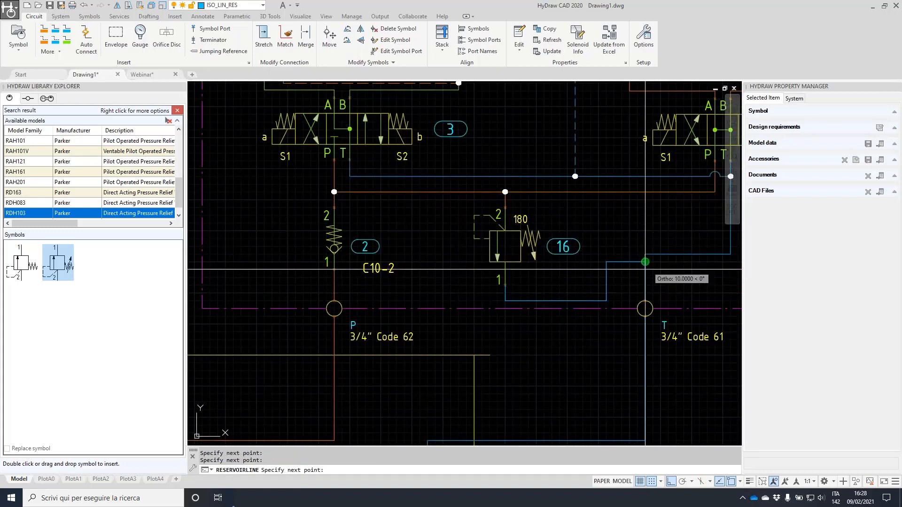
{"action": "left_click", "coordinate": [645, 262]}
{"action": "scroll", "coordinate": [651, 255], "scroll_direction": "down", "scroll_amount": 3}
{"action": "scroll", "coordinate": [589, 278], "scroll_direction": "up", "scroll_amount": 3}
{"action": "key", "text": "Escape"}
{"action": "key", "text": "Escape"}
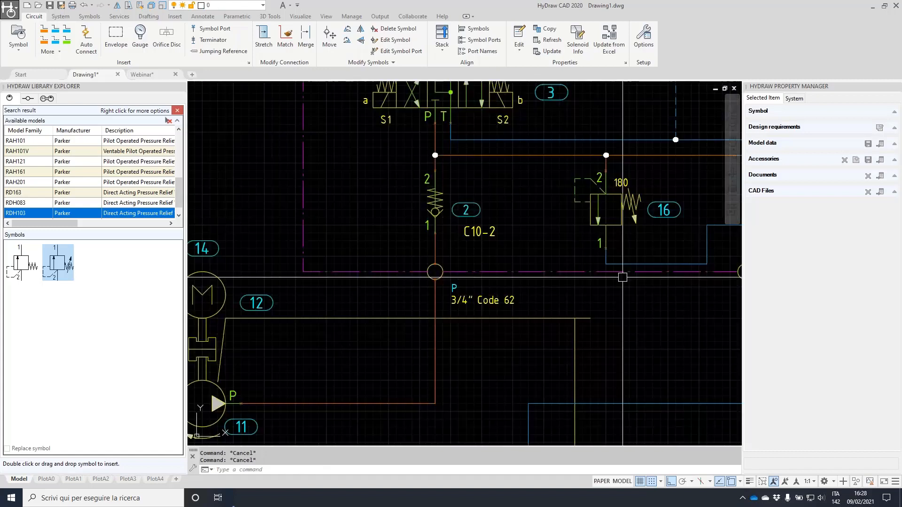
Stretch the blue tank connection segment to its new level beside the valve
{"action": "scroll", "coordinate": [666, 281], "scroll_direction": "down", "scroll_amount": 2}
{"action": "middle_click_drag", "start_coordinate": [666, 281], "coordinate": [591, 273]}
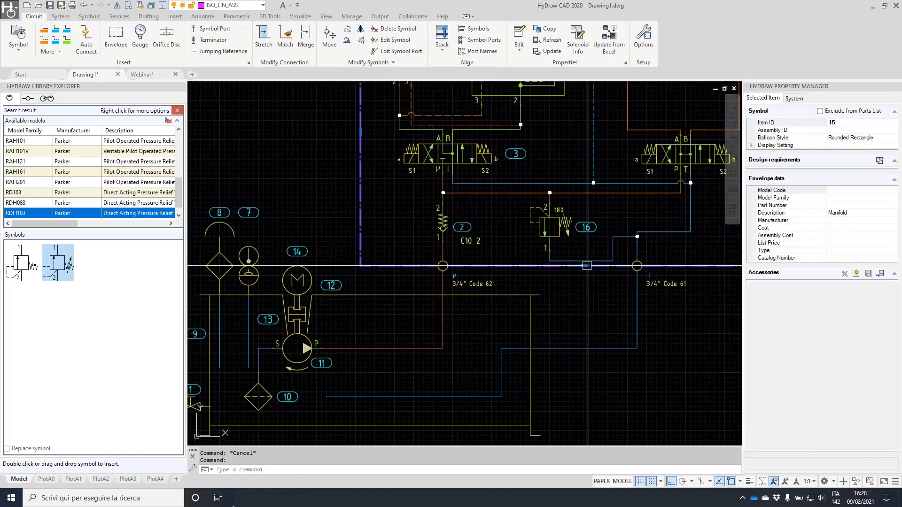
{"action": "left_click", "coordinate": [584, 266]}
{"action": "key", "text": "Escape"}
{"action": "key", "text": "Escape"}
{"action": "scroll", "coordinate": [639, 249], "scroll_direction": "up", "scroll_amount": 2}
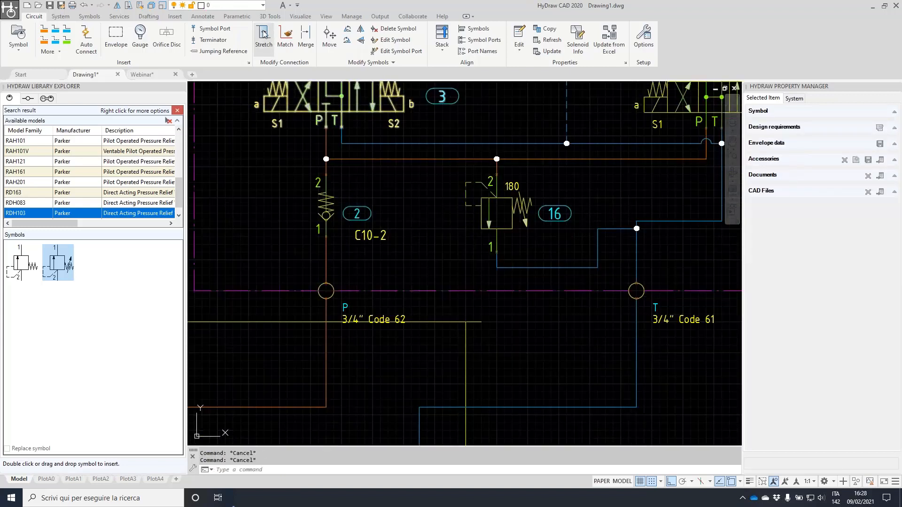
{"action": "left_click", "coordinate": [264, 34]}
{"action": "left_click", "coordinate": [615, 229]}
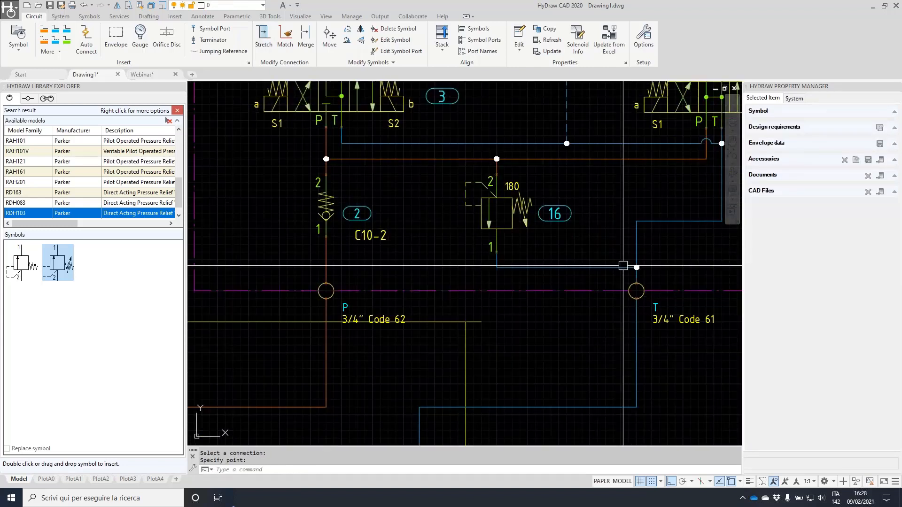
{"action": "scroll", "coordinate": [656, 202], "scroll_direction": "down", "scroll_amount": 2}
{"action": "scroll", "coordinate": [656, 202], "scroll_direction": "up", "scroll_amount": 2}
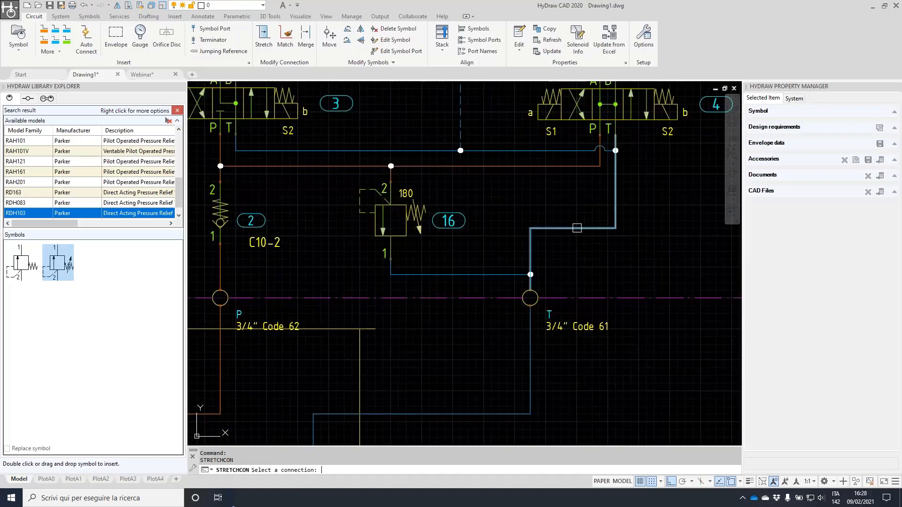
{"action": "left_click", "coordinate": [569, 274]}
{"action": "scroll", "coordinate": [610, 195], "scroll_direction": "down", "scroll_amount": 2}
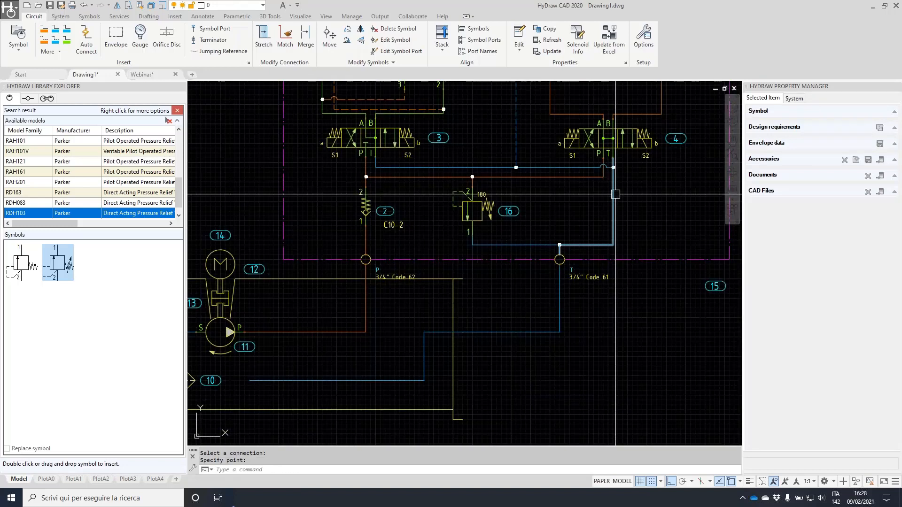
{"action": "middle_click_drag", "start_coordinate": [642, 198], "coordinate": [594, 285]}
{"action": "scroll", "coordinate": [490, 239], "scroll_direction": "down", "scroll_amount": 2}
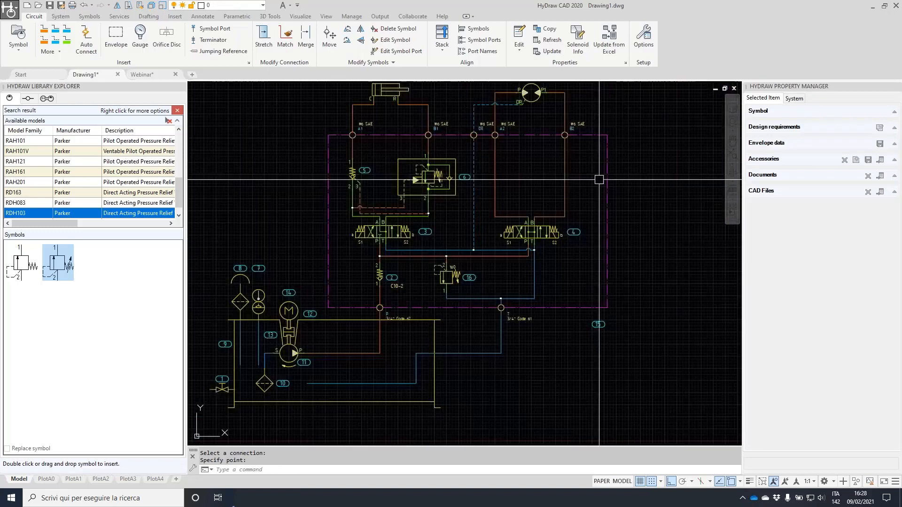
{"action": "scroll", "coordinate": [561, 260], "scroll_direction": "down", "scroll_amount": 2}
{"action": "key", "text": "Escape"}
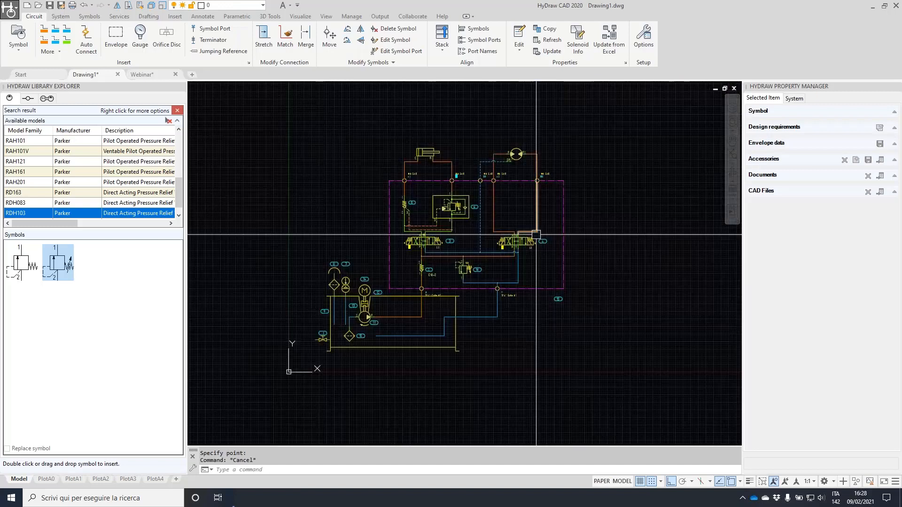
{"action": "key", "text": "Escape"}
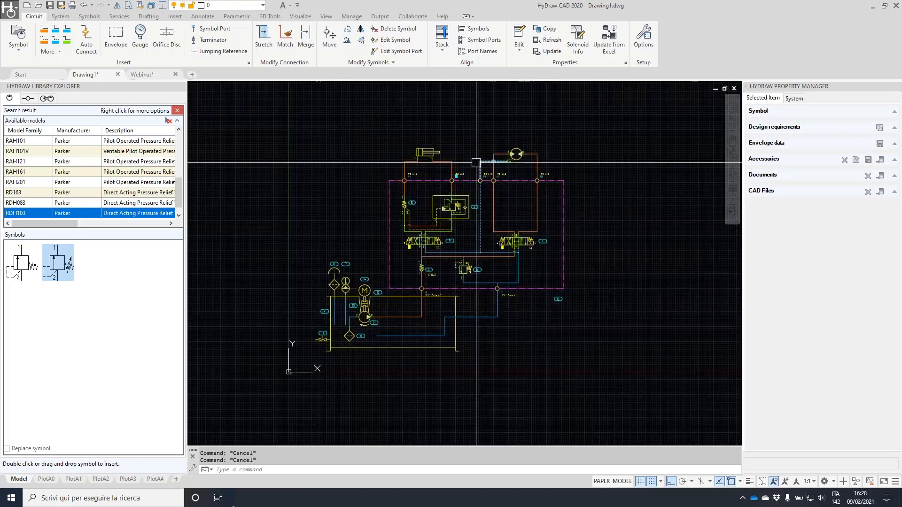
Insert a metric A2 title block, then redo the insertion at A3 sheet size
{"action": "left_click", "coordinate": [60, 16]}
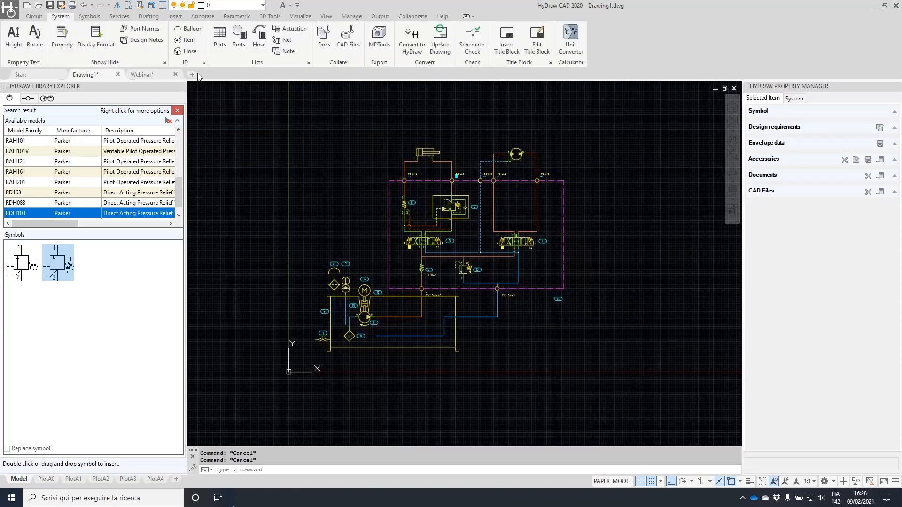
{"action": "left_click", "coordinate": [506, 37]}
{"action": "left_click", "coordinate": [469, 191]}
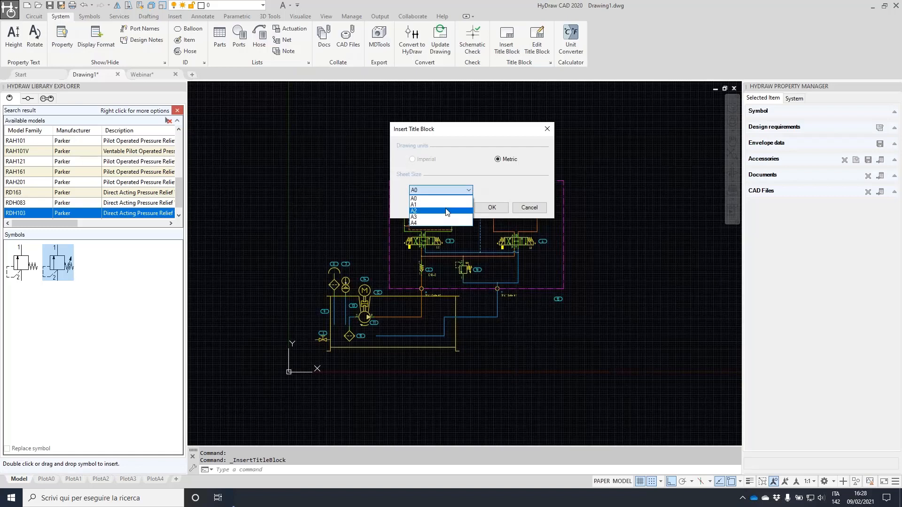
{"action": "left_click", "coordinate": [463, 210]}
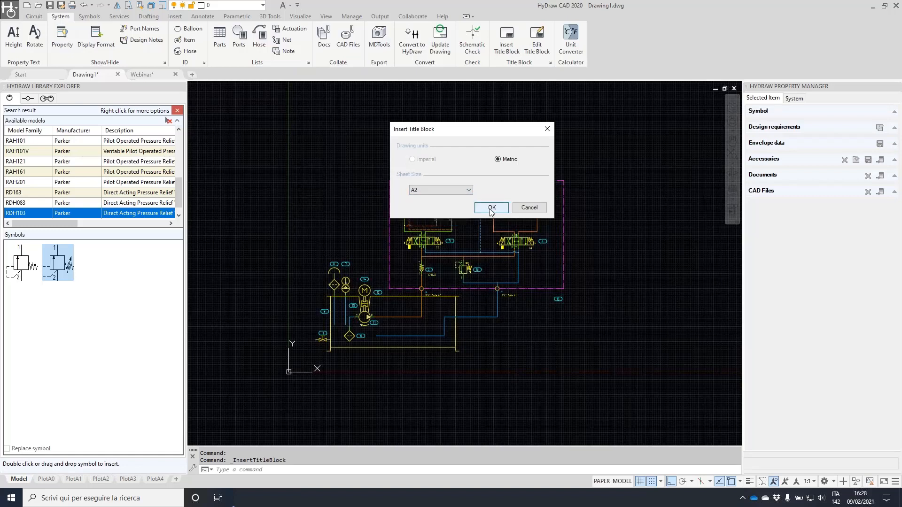
{"action": "left_click", "coordinate": [490, 211]}
{"action": "scroll", "coordinate": [489, 209], "scroll_direction": "up", "scroll_amount": 2}
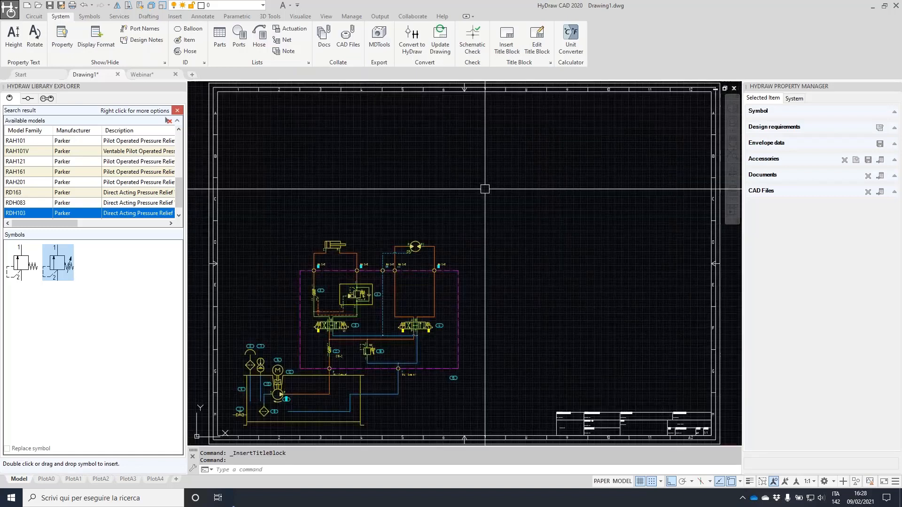
{"action": "key", "text": "Return"}
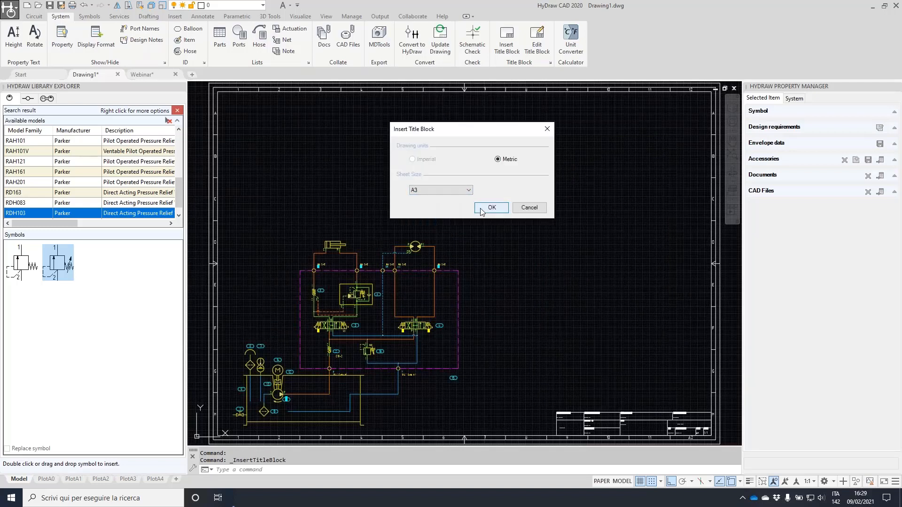
{"action": "left_click", "coordinate": [491, 208]}
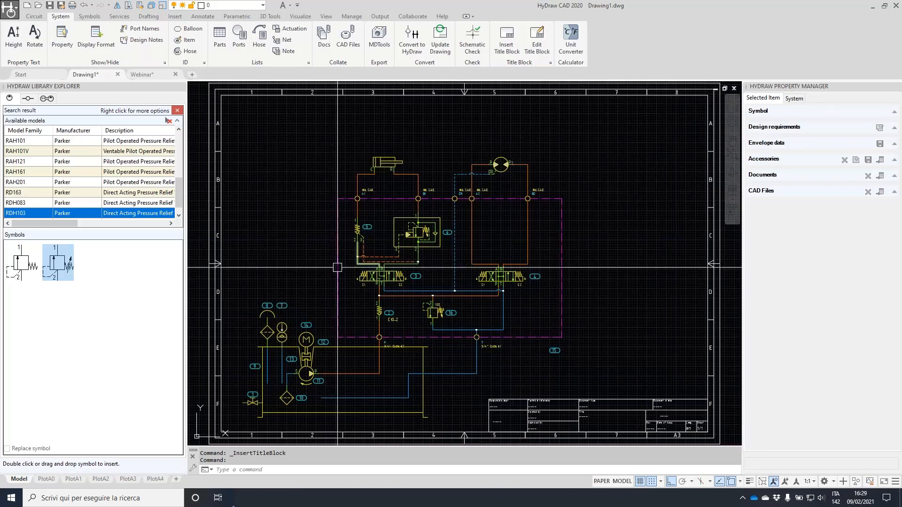
{"action": "scroll", "coordinate": [373, 309], "scroll_direction": "up", "scroll_amount": 4}
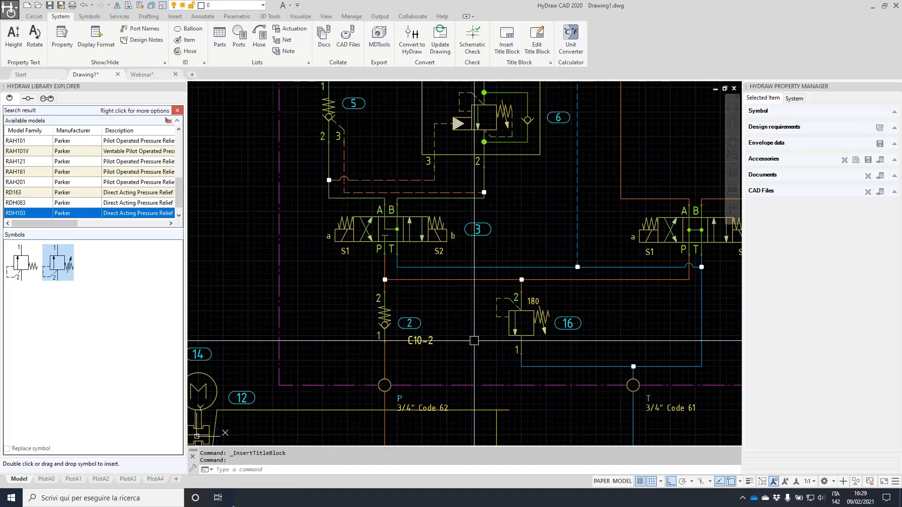
{"action": "left_click", "coordinate": [545, 310]}
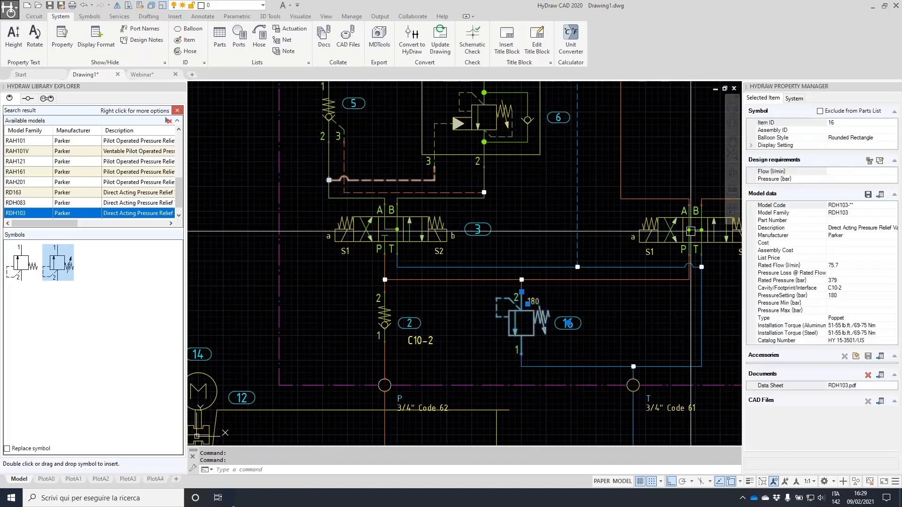
{"action": "mouse_move", "coordinate": [67, 179]}
{"action": "left_mouse_down"}
{"action": "mouse_move", "coordinate": [3, 203]}
{"action": "mouse_move", "coordinate": [205, 218]}
{"action": "mouse_move", "coordinate": [12, 182]}
{"action": "left_mouse_up"}
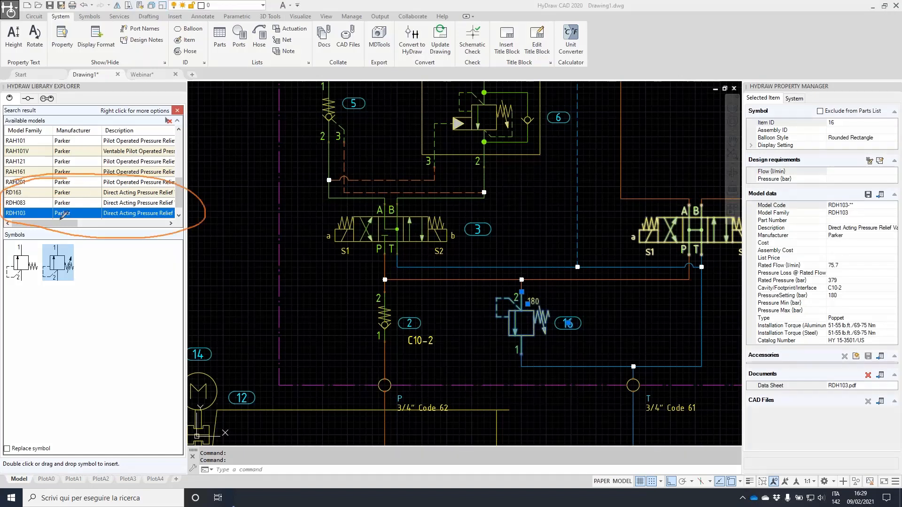
{"action": "mouse_move", "coordinate": [55, 242]}
{"action": "left_mouse_down"}
{"action": "mouse_move", "coordinate": [93, 247]}
{"action": "mouse_move", "coordinate": [123, 308]}
{"action": "mouse_move", "coordinate": [515, 317]}
{"action": "mouse_move", "coordinate": [484, 316]}
{"action": "mouse_move", "coordinate": [516, 350]}
{"action": "mouse_move", "coordinate": [477, 314]}
{"action": "left_mouse_up"}
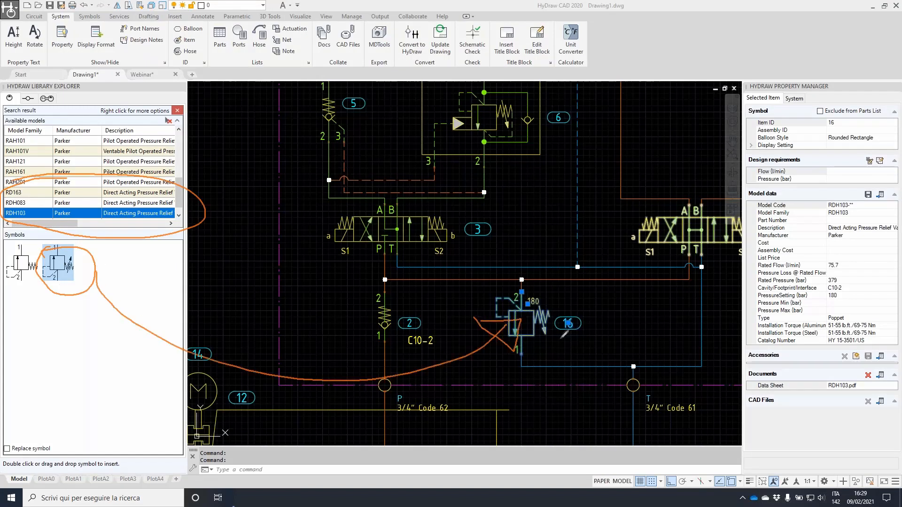
{"action": "mouse_move", "coordinate": [499, 280]}
{"action": "left_mouse_down"}
{"action": "mouse_move", "coordinate": [512, 354]}
{"action": "mouse_move", "coordinate": [499, 282]}
{"action": "left_mouse_up"}
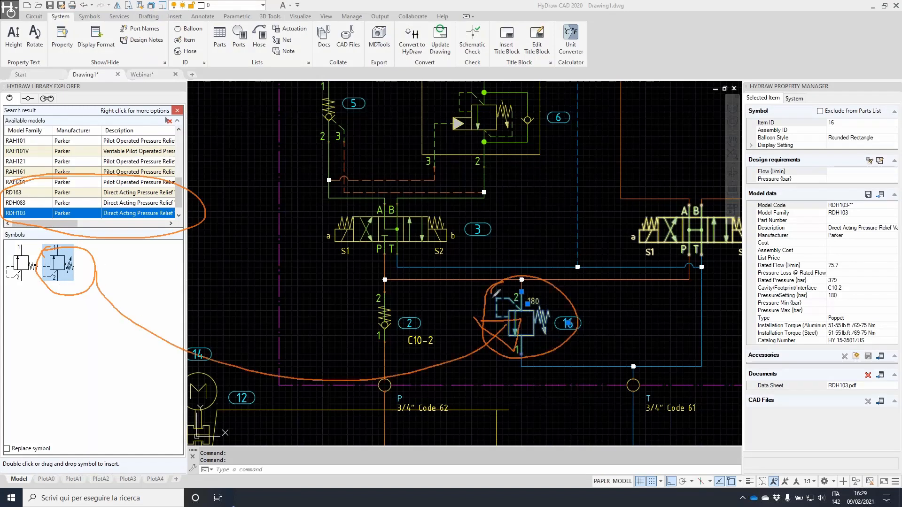
{"action": "mouse_move", "coordinate": [560, 307]}
{"action": "left_mouse_down"}
{"action": "mouse_move", "coordinate": [681, 243]}
{"action": "mouse_move", "coordinate": [699, 272]}
{"action": "left_mouse_up"}
{"action": "left_click_drag", "start_coordinate": [587, 314], "coordinate": [741, 391]}
{"action": "left_click_drag", "start_coordinate": [741, 141], "coordinate": [895, 419]}
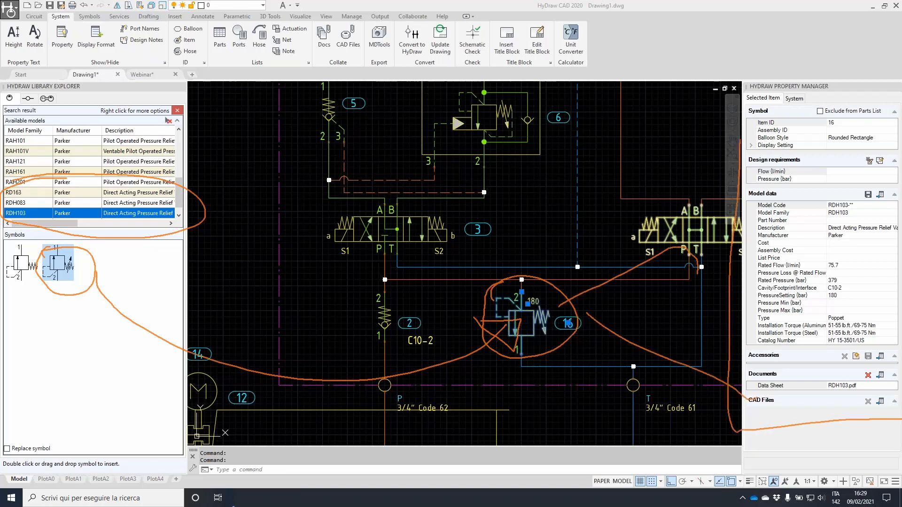
{"action": "left_click_drag", "start_coordinate": [740, 137], "coordinate": [900, 133]}
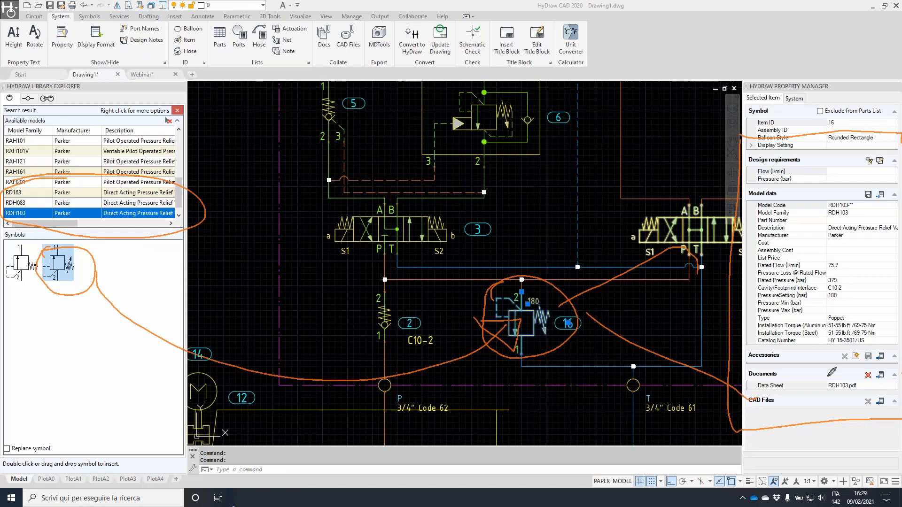
{"action": "mouse_move", "coordinate": [775, 196]}
{"action": "left_mouse_down"}
{"action": "mouse_move", "coordinate": [758, 252]}
{"action": "mouse_move", "coordinate": [784, 345]}
{"action": "mouse_move", "coordinate": [891, 215]}
{"action": "mouse_move", "coordinate": [763, 187]}
{"action": "left_mouse_up"}
{"action": "mouse_move", "coordinate": [792, 374]}
{"action": "left_mouse_down"}
{"action": "mouse_move", "coordinate": [748, 376]}
{"action": "mouse_move", "coordinate": [900, 403]}
{"action": "mouse_move", "coordinate": [883, 376]}
{"action": "mouse_move", "coordinate": [779, 368]}
{"action": "left_mouse_up"}
{"action": "key", "text": "Escape"}
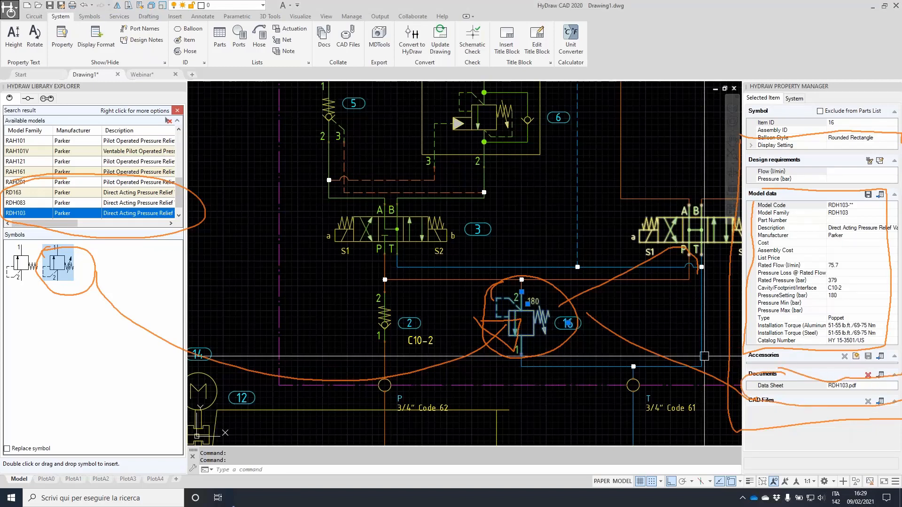
{"action": "double_click", "coordinate": [835, 394]}
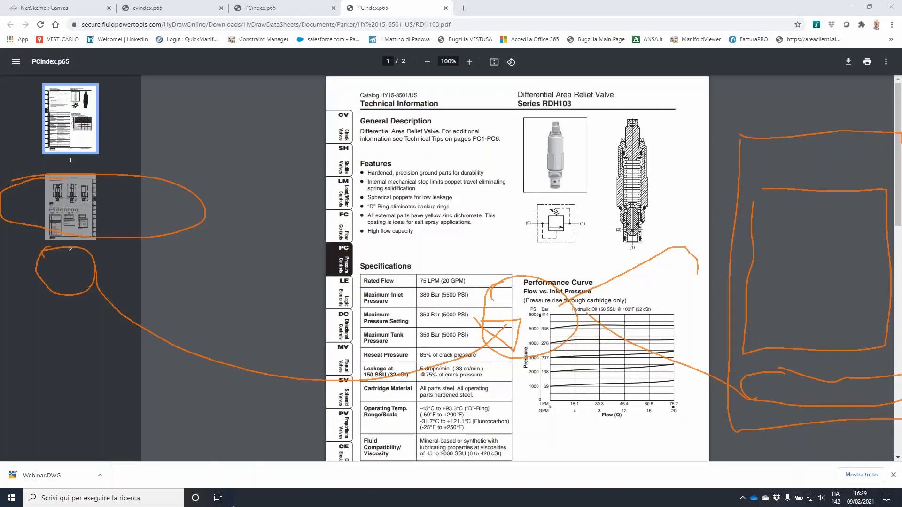
{"action": "key", "text": "Escape"}
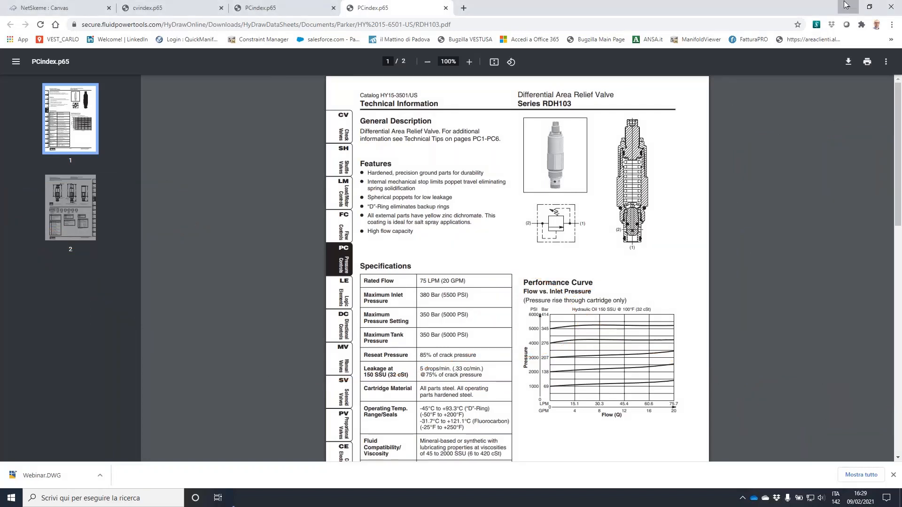
{"action": "left_click", "coordinate": [848, 6]}
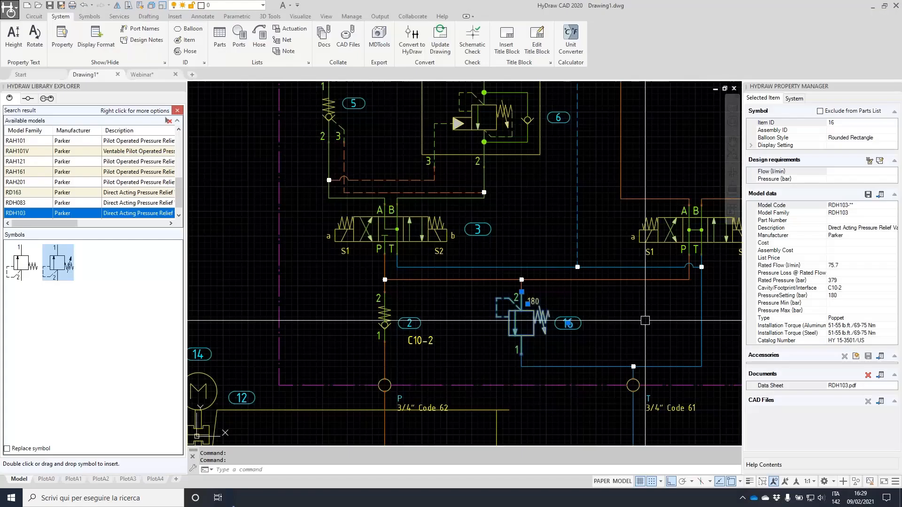
{"action": "left_click", "coordinate": [880, 194]}
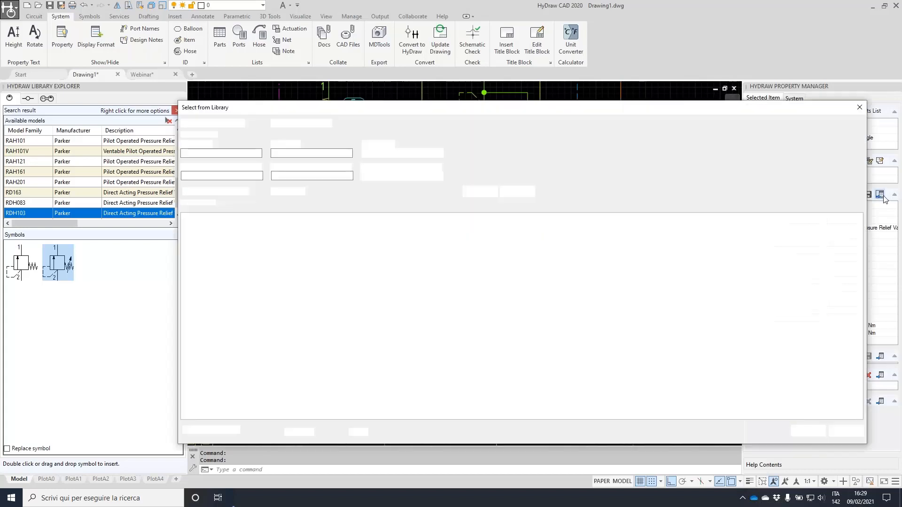
{"action": "double_click", "coordinate": [211, 152]}
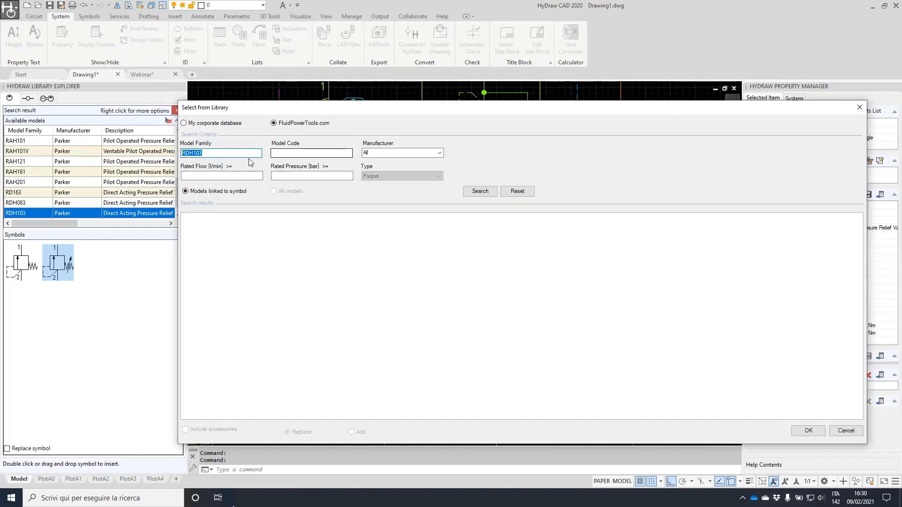
{"action": "key", "text": "BackSpace"}
{"action": "type", "text": "RDBA"}
{"action": "left_click", "coordinate": [482, 191]}
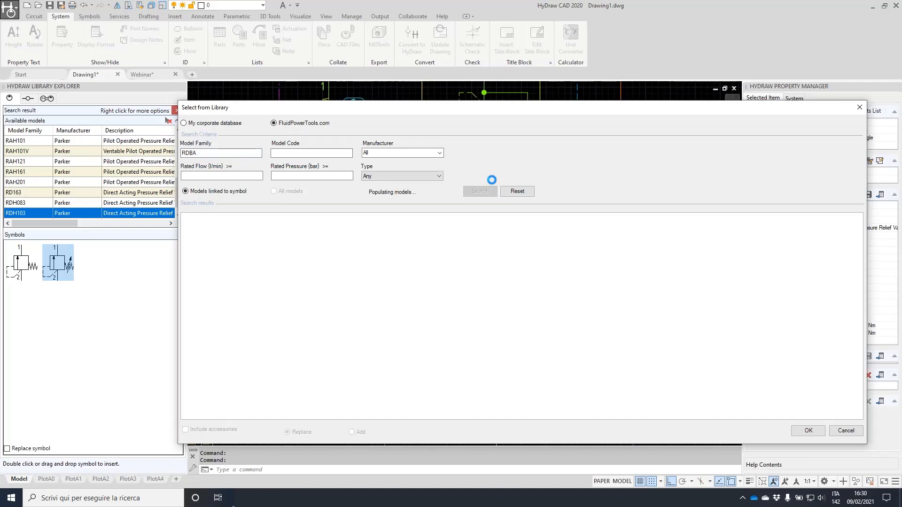
{"action": "left_click", "coordinate": [558, 301]}
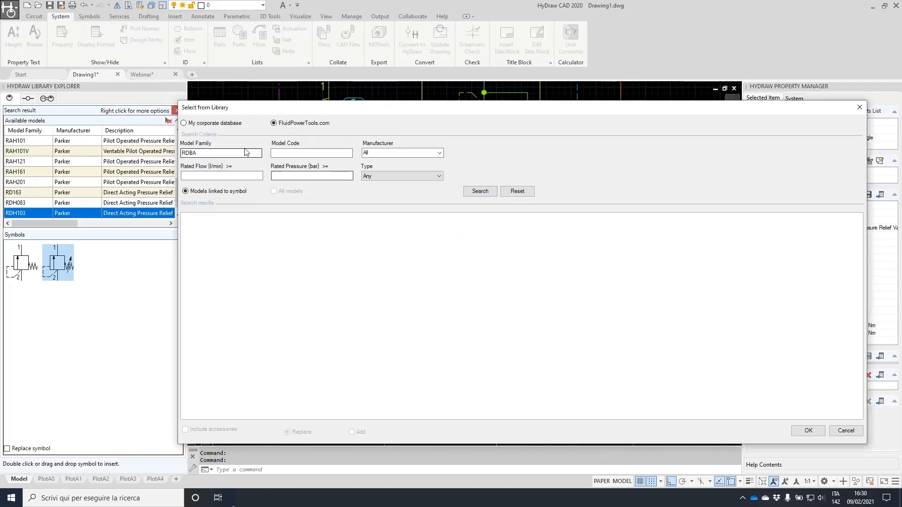
{"action": "double_click", "coordinate": [222, 153]}
{"action": "key", "text": "BackSpace"}
{"action": "left_click", "coordinate": [441, 154]}
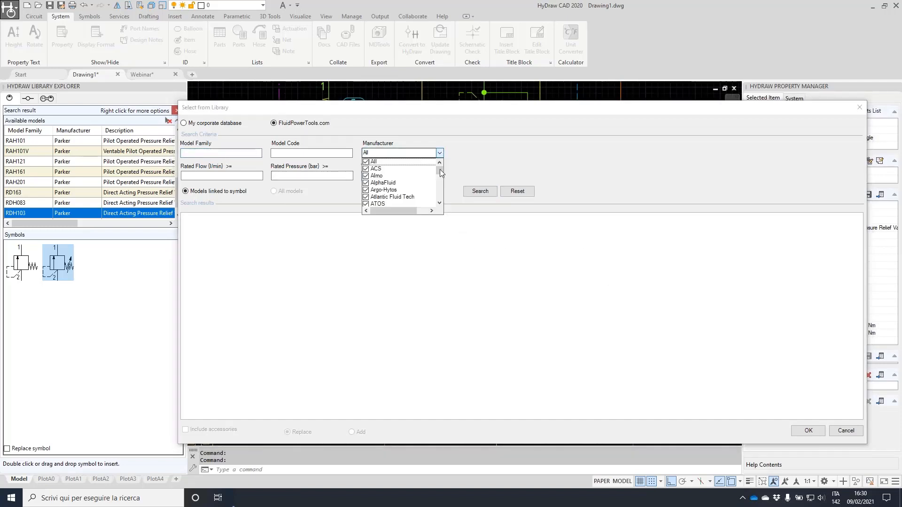
{"action": "left_click", "coordinate": [366, 161]}
{"action": "left_click_drag", "start_coordinate": [442, 170], "coordinate": [449, 190]}
{"action": "scroll", "coordinate": [404, 188], "scroll_direction": "down", "scroll_amount": 4}
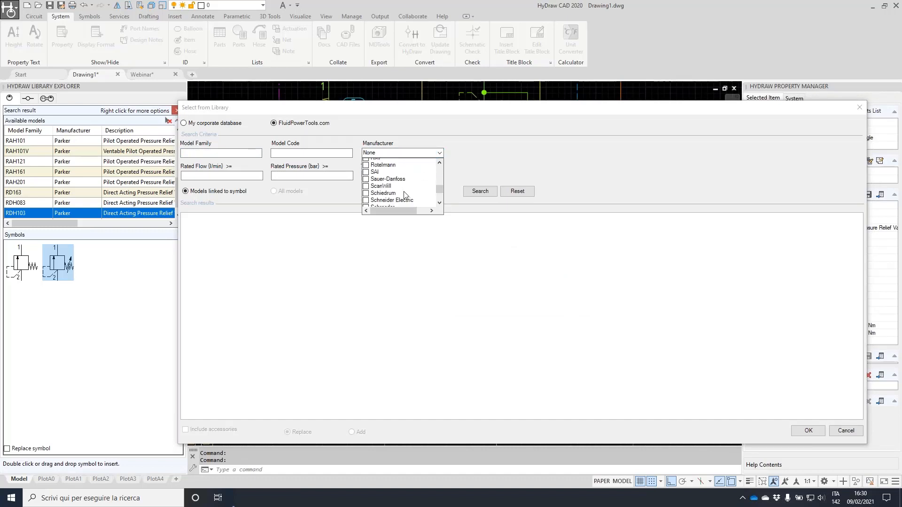
{"action": "scroll", "coordinate": [405, 194], "scroll_direction": "down", "scroll_amount": 4}
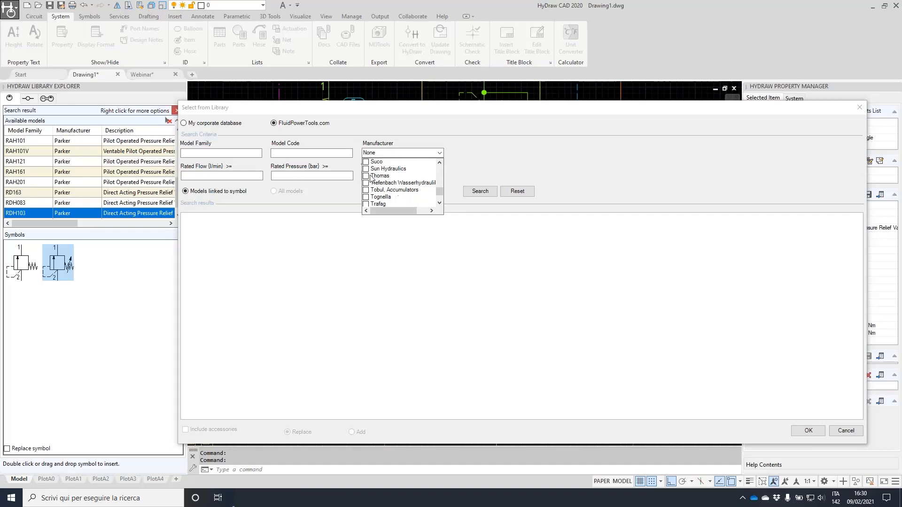
{"action": "left_click", "coordinate": [366, 169]}
{"action": "left_click", "coordinate": [503, 163]}
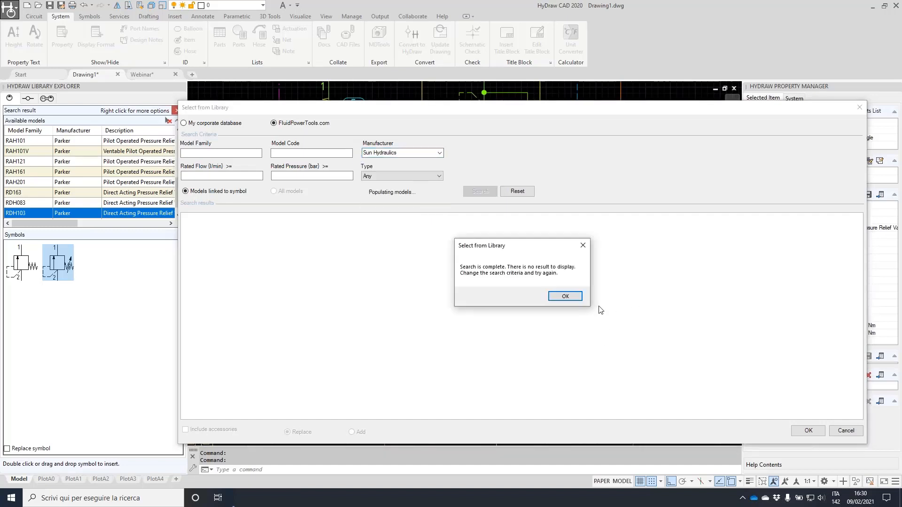
{"action": "left_click", "coordinate": [566, 297]}
{"action": "left_click", "coordinate": [858, 431]}
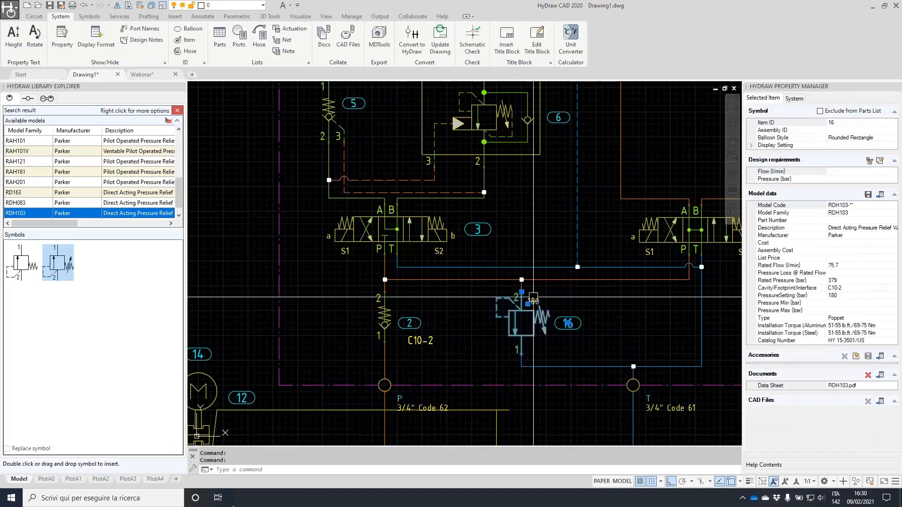
Reselect relief valve 16 and open Select from library from its Model data section
{"action": "scroll", "coordinate": [486, 286], "scroll_direction": "up", "scroll_amount": 5}
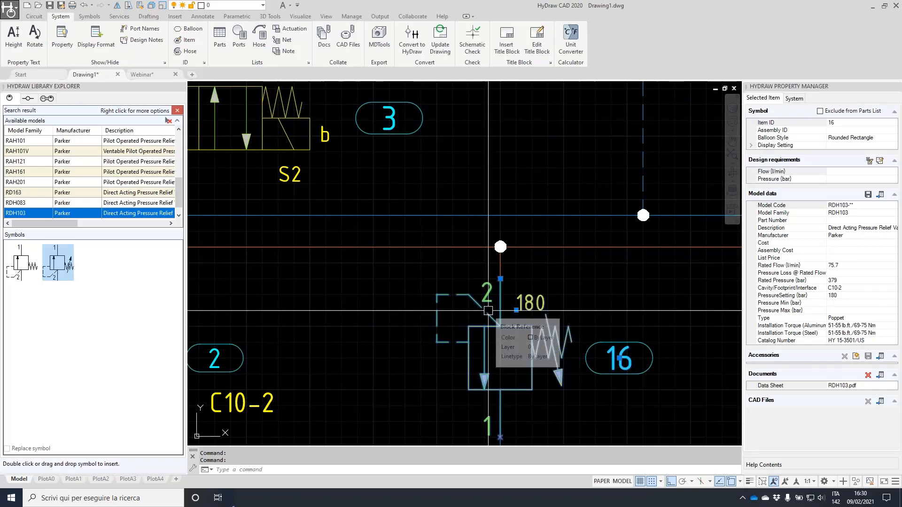
{"action": "key", "text": "Escape"}
{"action": "key", "text": "Escape"}
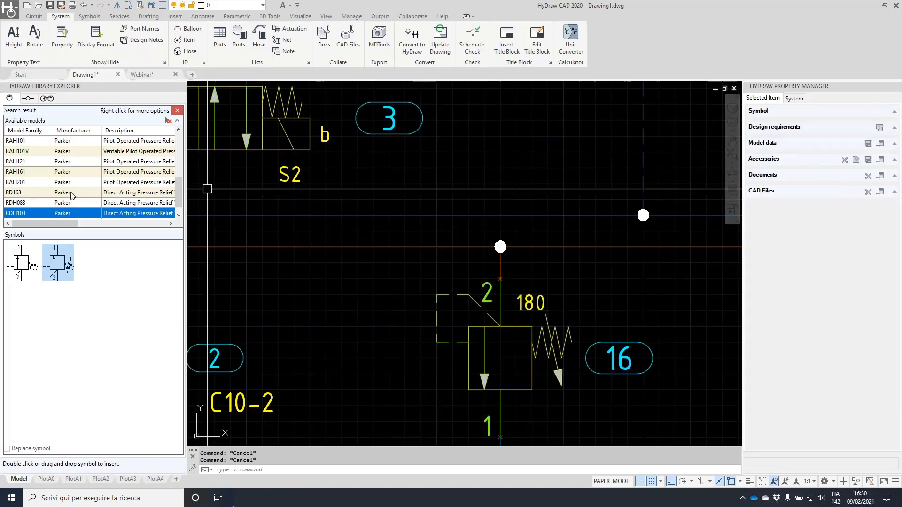
{"action": "scroll", "coordinate": [49, 189], "scroll_direction": "down", "scroll_amount": 1}
{"action": "left_click", "coordinate": [33, 202]}
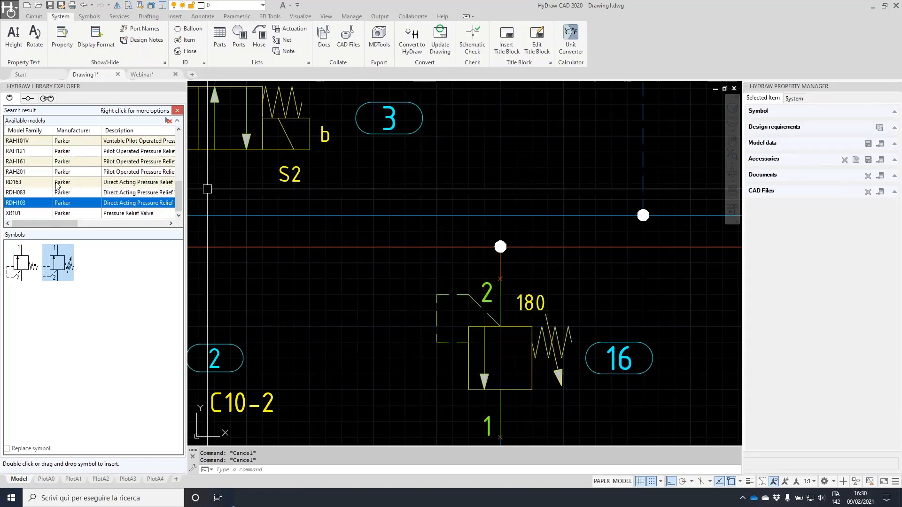
{"action": "left_click", "coordinate": [541, 323]}
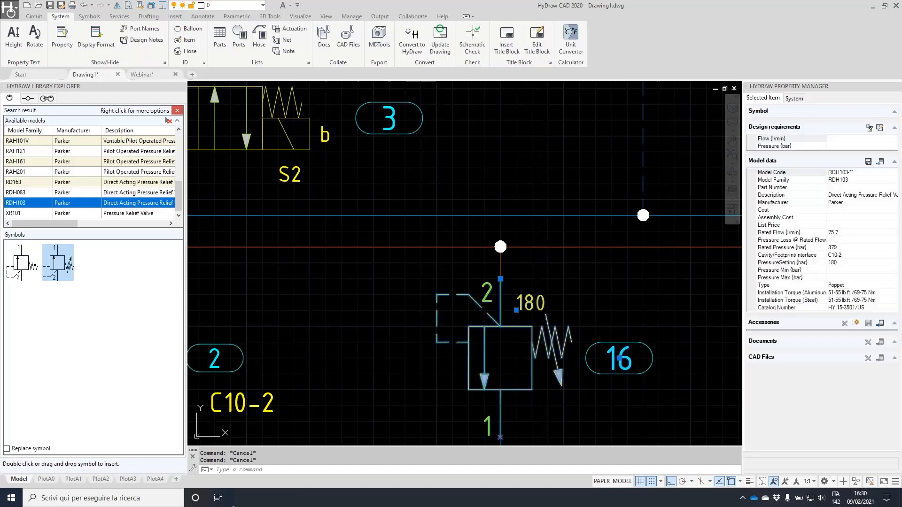
{"action": "left_click", "coordinate": [520, 282]}
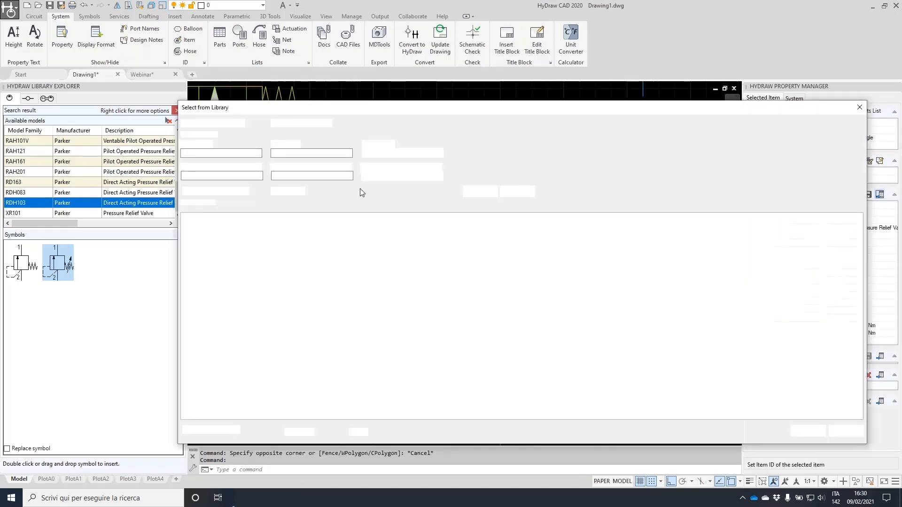
Search for all library models linked to the relief-valve symbol and browse the results
{"action": "left_click", "coordinate": [479, 191]}
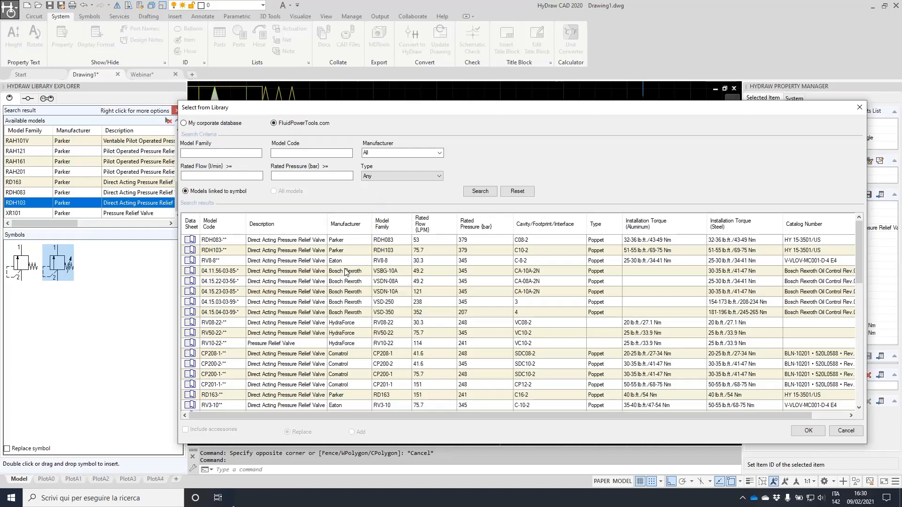
{"action": "scroll", "coordinate": [344, 300], "scroll_direction": "down", "scroll_amount": 1}
{"action": "scroll", "coordinate": [345, 333], "scroll_direction": "down", "scroll_amount": 6}
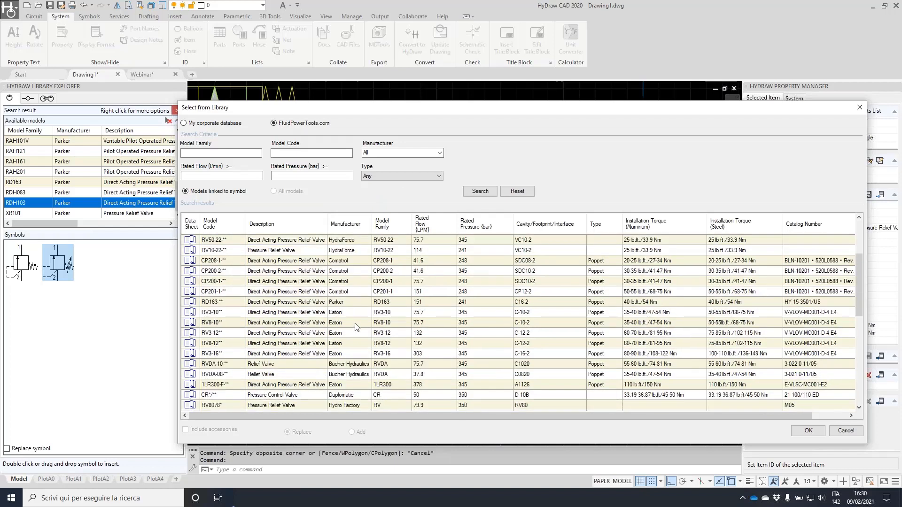
{"action": "scroll", "coordinate": [361, 321], "scroll_direction": "down", "scroll_amount": 2}
{"action": "scroll", "coordinate": [352, 319], "scroll_direction": "down", "scroll_amount": 2}
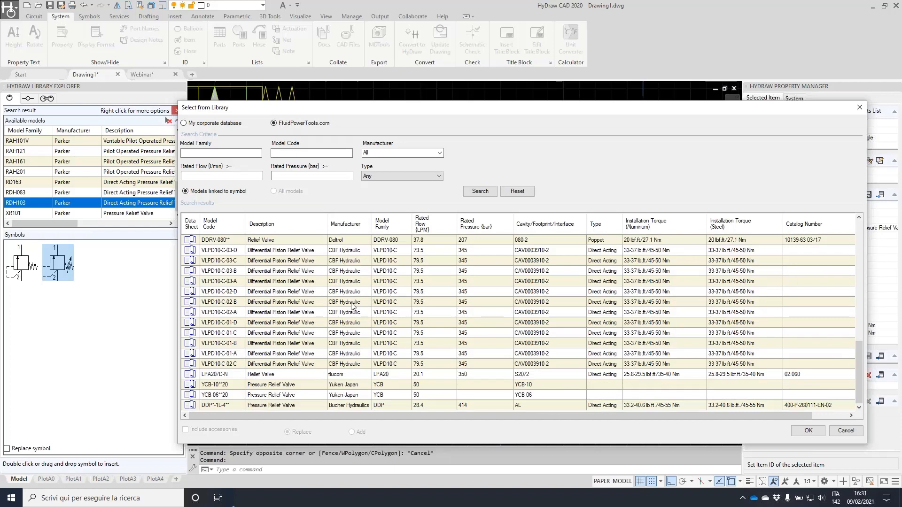
{"action": "scroll", "coordinate": [354, 306], "scroll_direction": "up", "scroll_amount": 10}
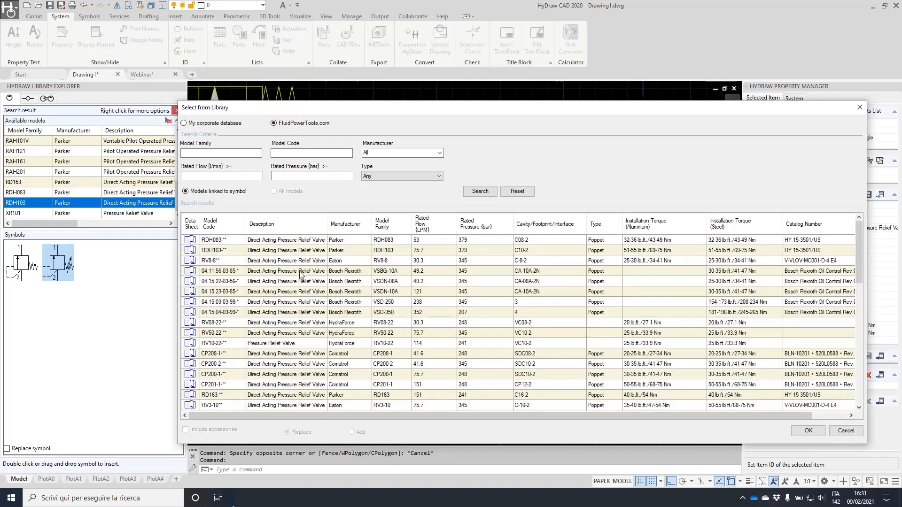
Choose the Bosch Rexroth VSDN-10A model (04.15.23-03-85*) and review its data sheet in the browser
{"action": "left_click", "coordinate": [193, 294]}
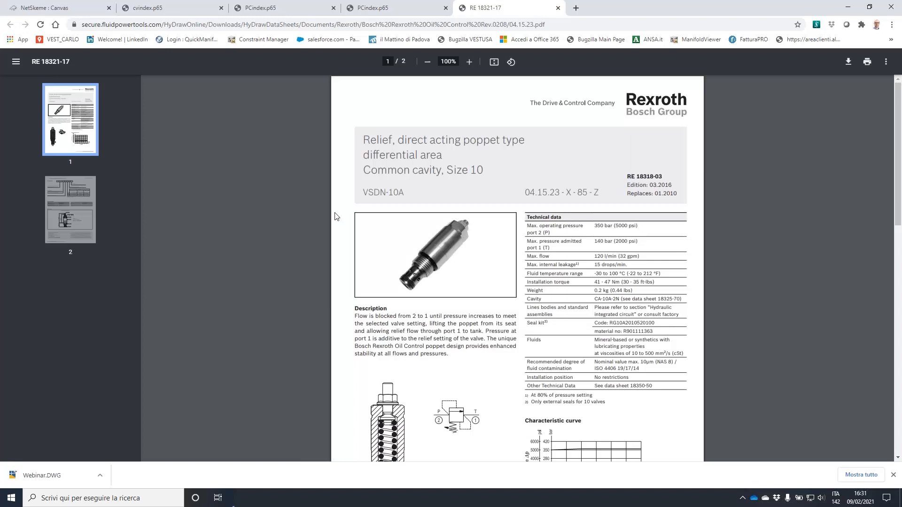
{"action": "scroll", "coordinate": [336, 217], "scroll_direction": "down", "scroll_amount": 5}
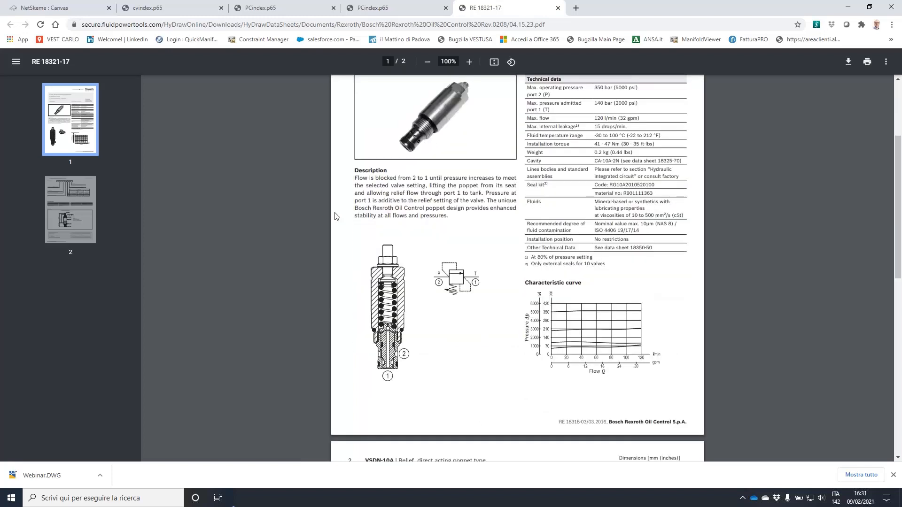
{"action": "scroll", "coordinate": [336, 217], "scroll_direction": "up", "scroll_amount": 2}
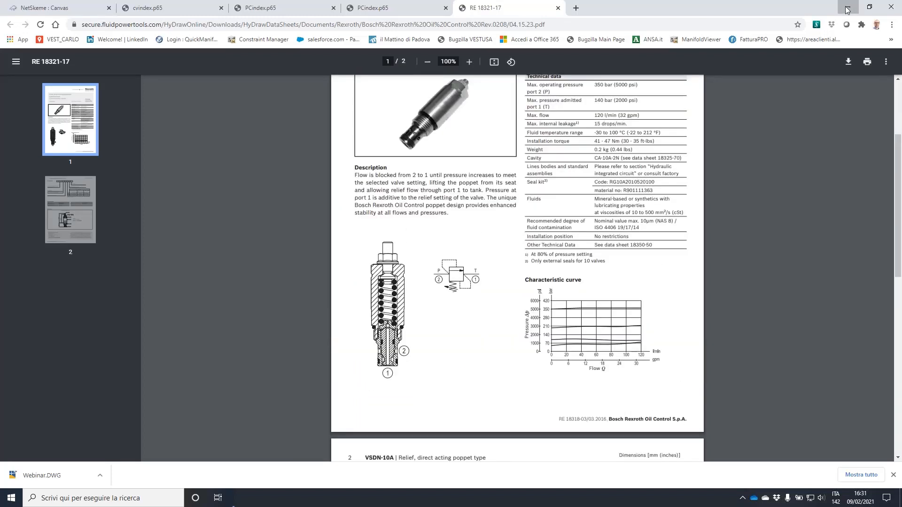
{"action": "left_click", "coordinate": [847, 8]}
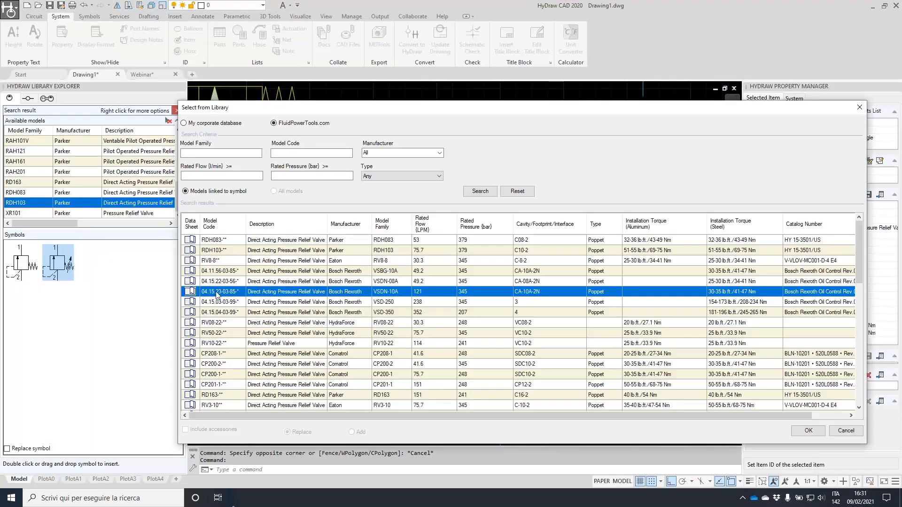
{"action": "left_click", "coordinate": [808, 431]}
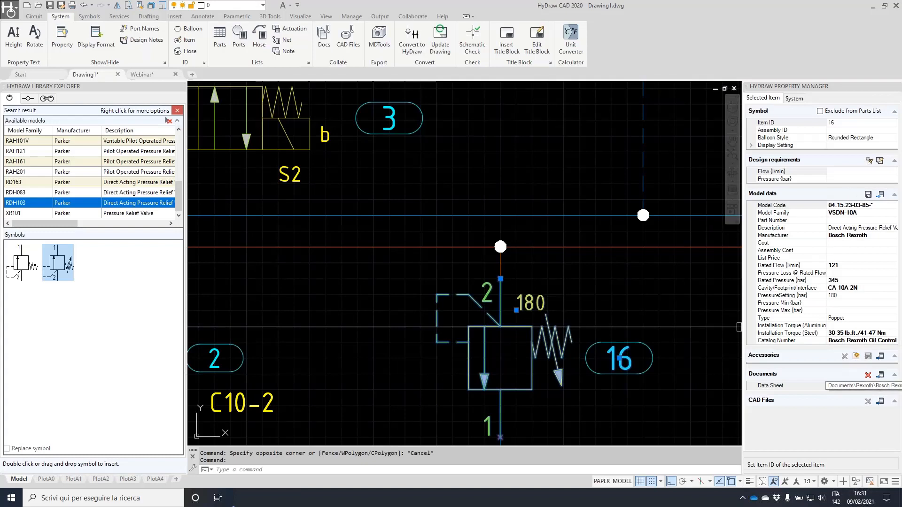
{"action": "scroll", "coordinate": [552, 246], "scroll_direction": "down", "scroll_amount": 4}
{"action": "key", "text": "Escape"}
{"action": "key", "text": "Escape"}
{"action": "scroll", "coordinate": [639, 196], "scroll_direction": "down", "scroll_amount": 2}
{"action": "mouse_move", "coordinate": [638, 196]}
{"action": "middle_mouse_down"}
{"action": "mouse_move", "coordinate": [582, 213]}
{"action": "mouse_move", "coordinate": [470, 202]}
{"action": "middle_mouse_up"}
{"action": "scroll", "coordinate": [470, 202], "scroll_direction": "down", "scroll_amount": 2}
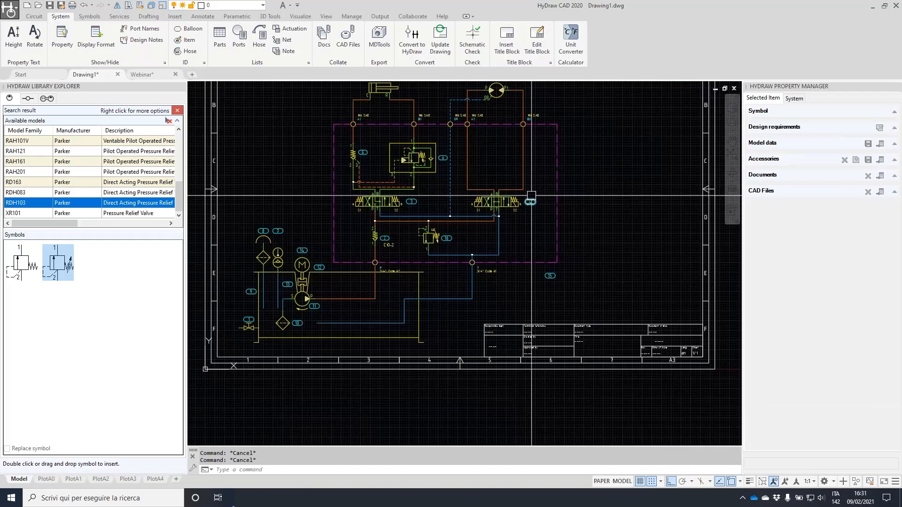
{"action": "middle_click_drag", "start_coordinate": [382, 161], "coordinate": [409, 238]}
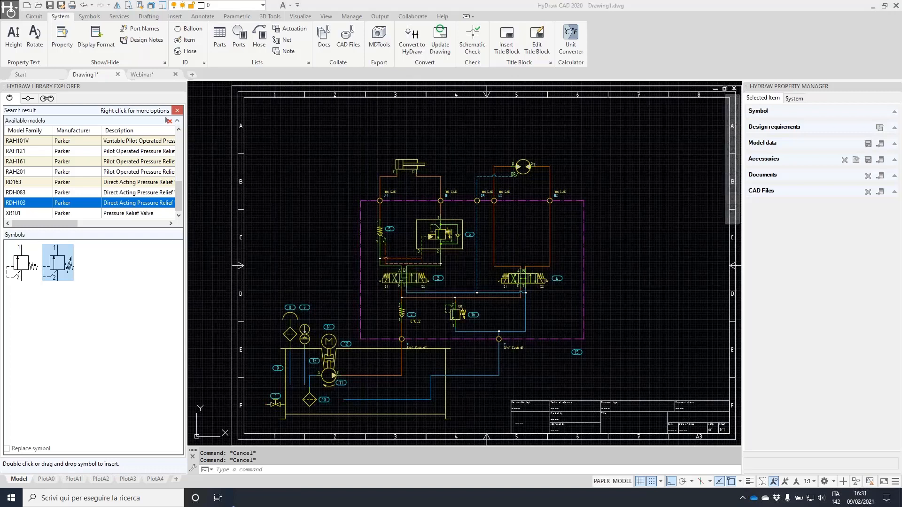
{"action": "mouse_move", "coordinate": [201, 22]}
{"action": "left_mouse_down"}
{"action": "mouse_move", "coordinate": [163, 39]}
{"action": "mouse_move", "coordinate": [165, 29]}
{"action": "left_mouse_up"}
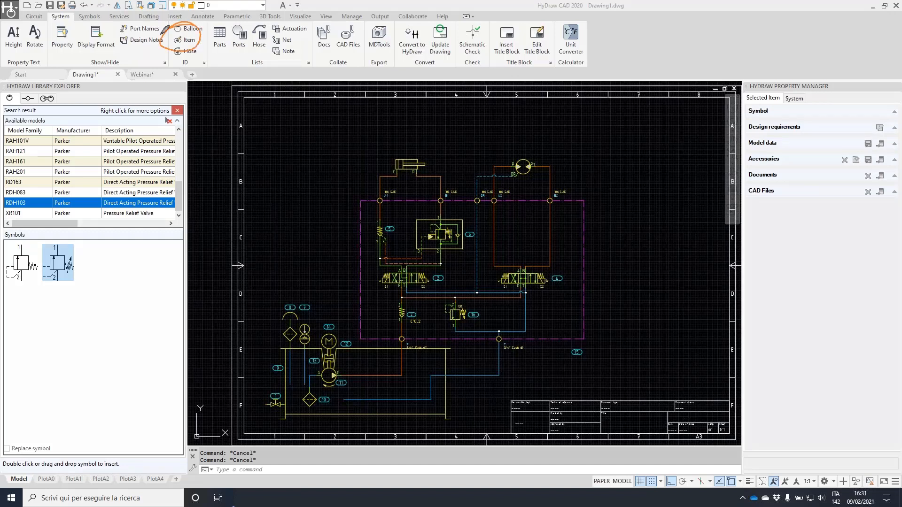
Renumber all 69 circuit symbols starting from item 100
{"action": "left_click", "coordinate": [189, 42]}
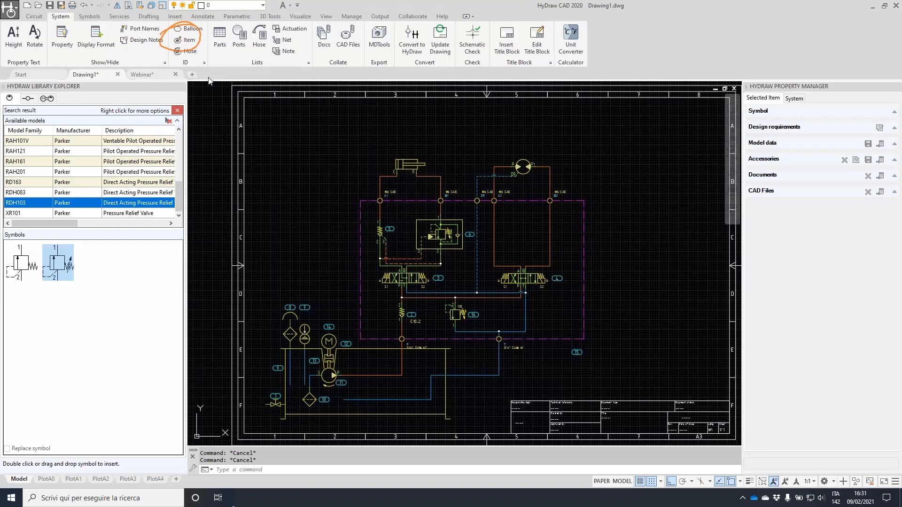
{"action": "left_click", "coordinate": [191, 41]}
{"action": "left_click", "coordinate": [211, 105]}
{"action": "left_click", "coordinate": [557, 364]}
{"action": "key", "text": "Return"}
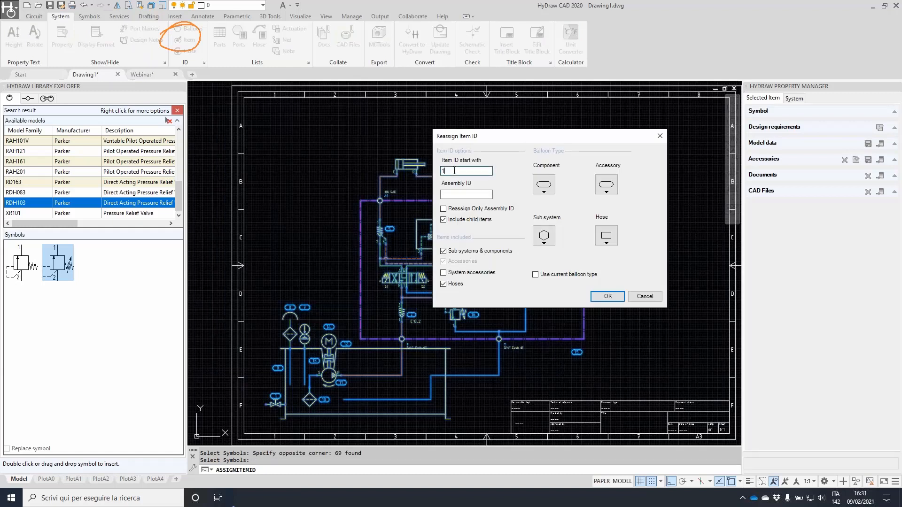
{"action": "type", "text": "00"}
{"action": "key", "text": "Return"}
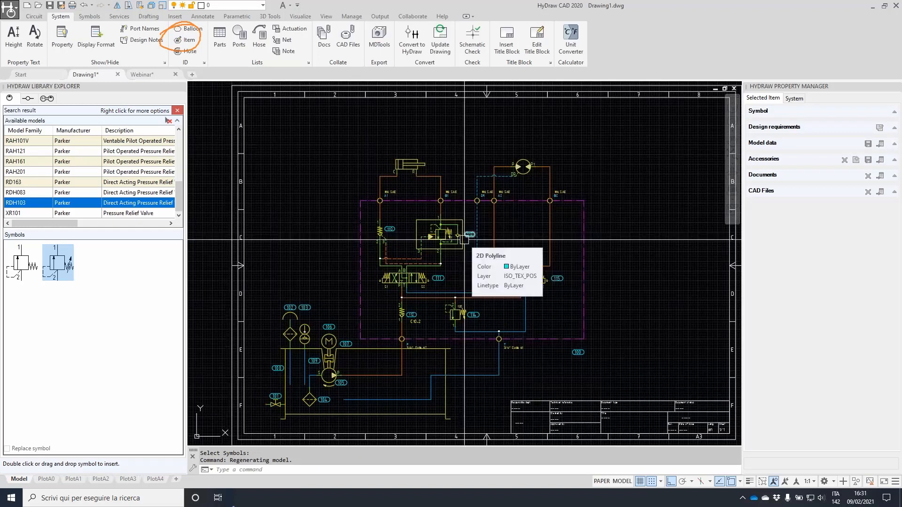
Renumber the power unit symbols starting from item 1
{"action": "middle_click_drag", "start_coordinate": [485, 319], "coordinate": [510, 285]}
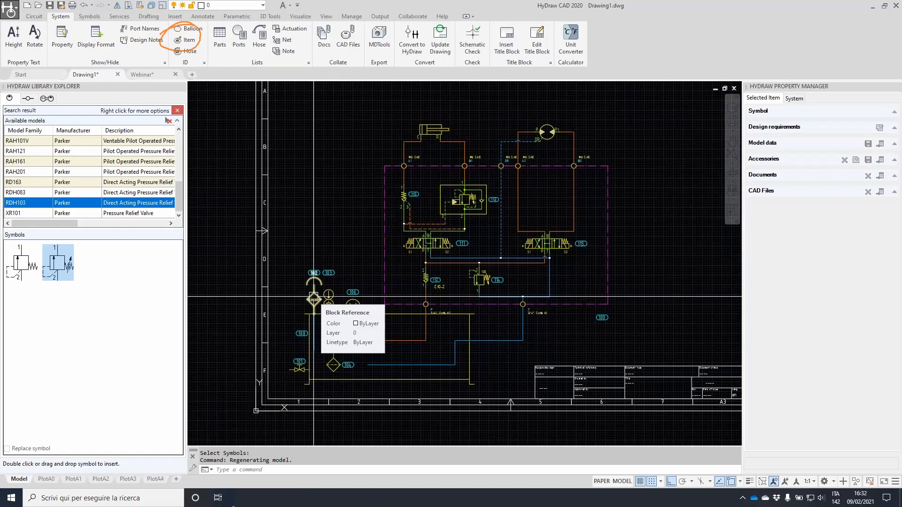
{"action": "left_click", "coordinate": [187, 41]}
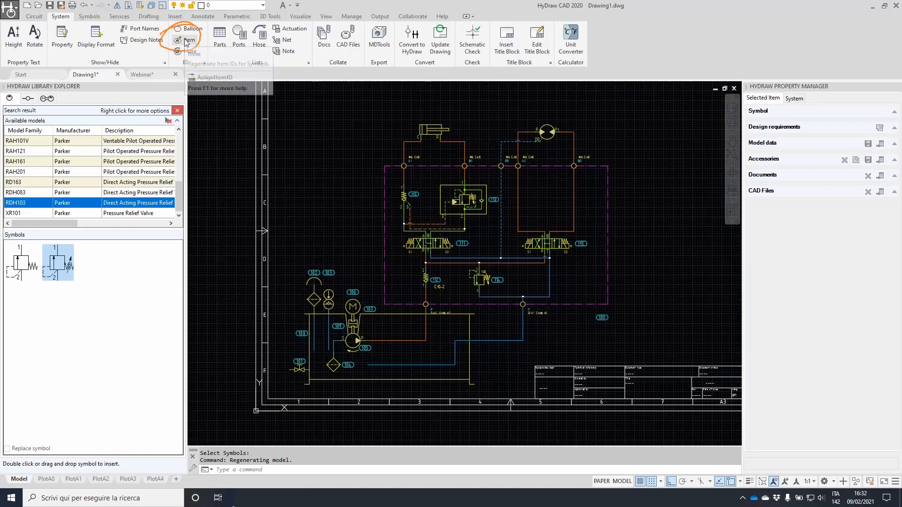
{"action": "left_click", "coordinate": [283, 263]}
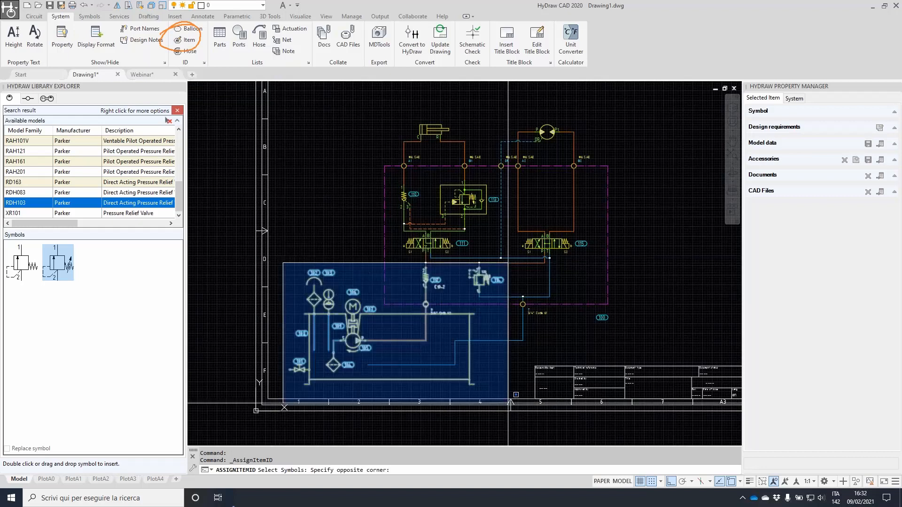
{"action": "left_click", "coordinate": [508, 403]}
{"action": "key", "text": "Return"}
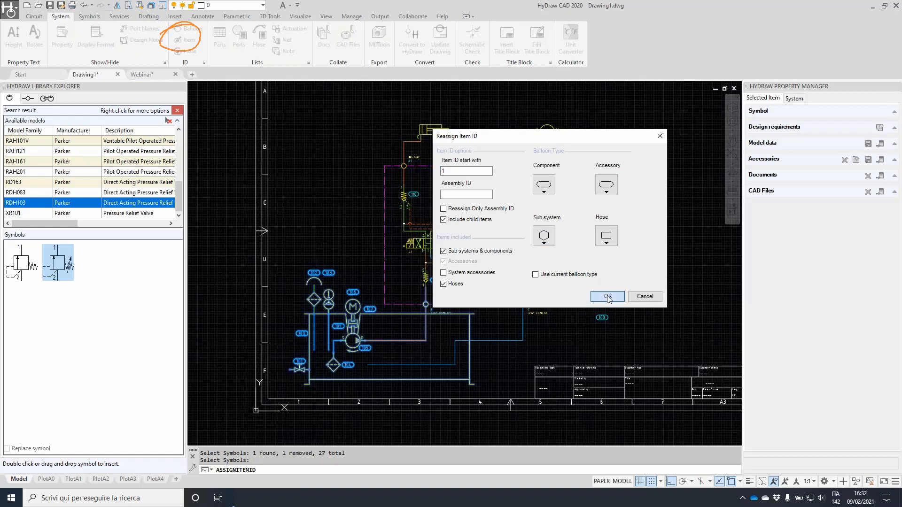
{"action": "left_click", "coordinate": [608, 296]}
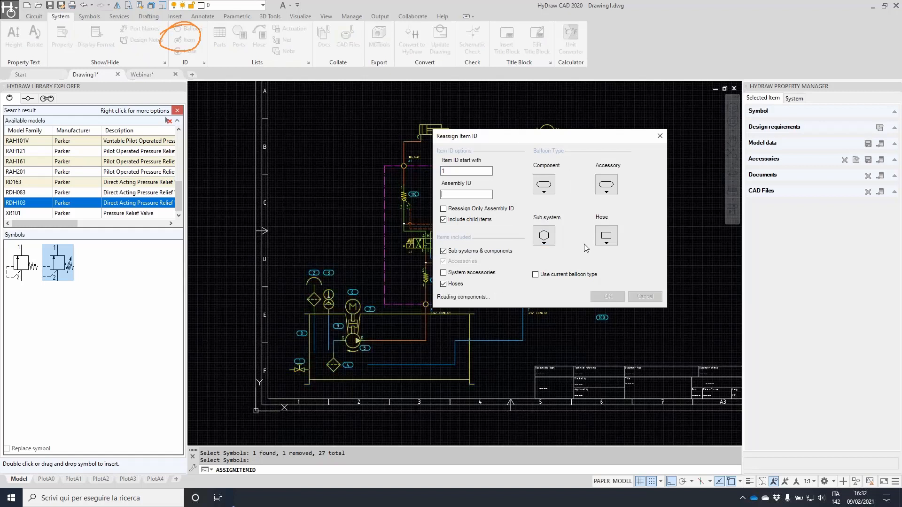
Renumber the manifold circuit symbols starting from item 50
{"action": "key", "text": "Return"}
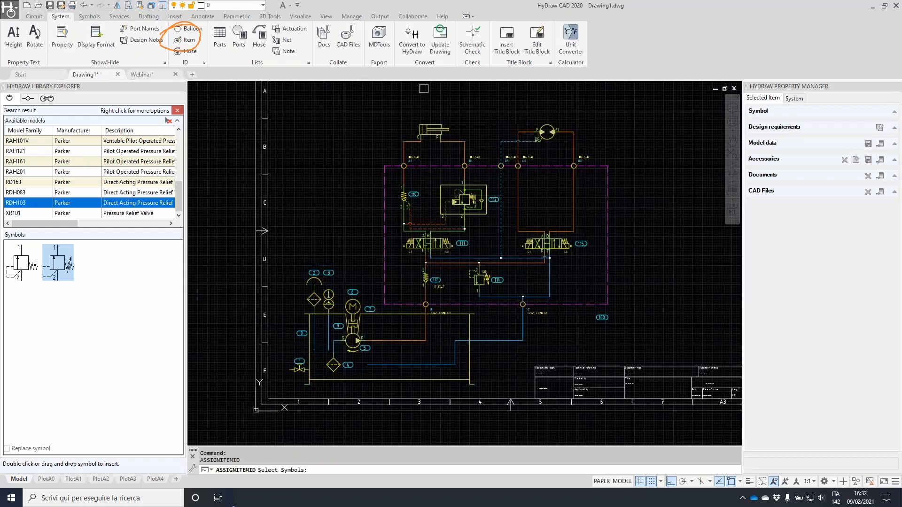
{"action": "left_click", "coordinate": [372, 107]}
{"action": "left_click", "coordinate": [680, 313]}
{"action": "key", "text": "Return"}
{"action": "type", "text": "50"}
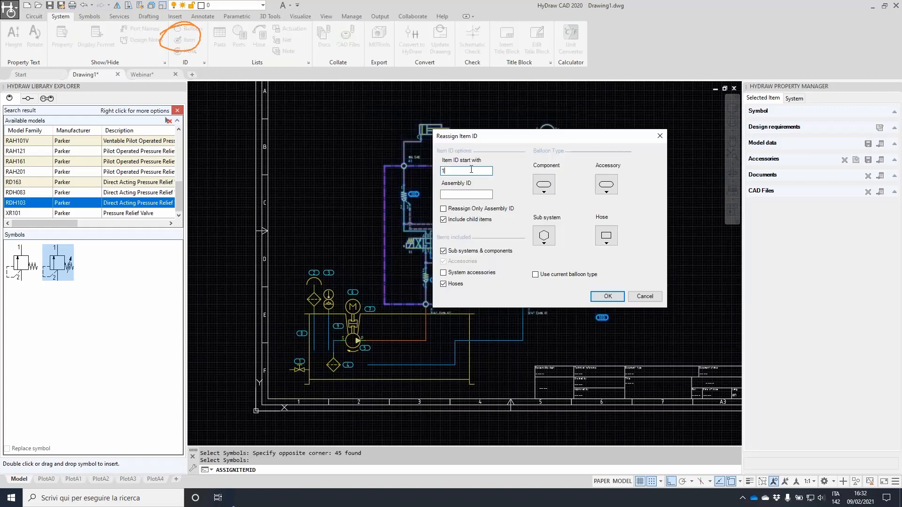
{"action": "key", "text": "Return"}
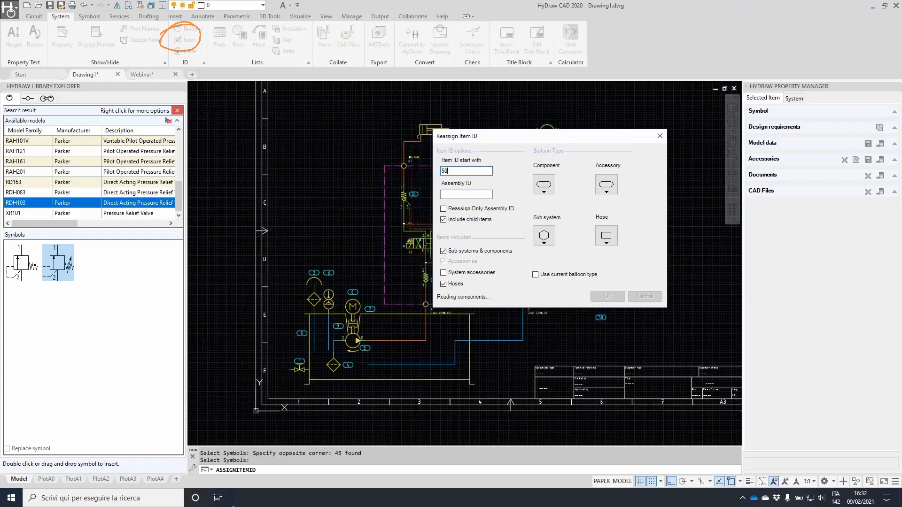
{"action": "scroll", "coordinate": [617, 309], "scroll_direction": "up", "scroll_amount": 5}
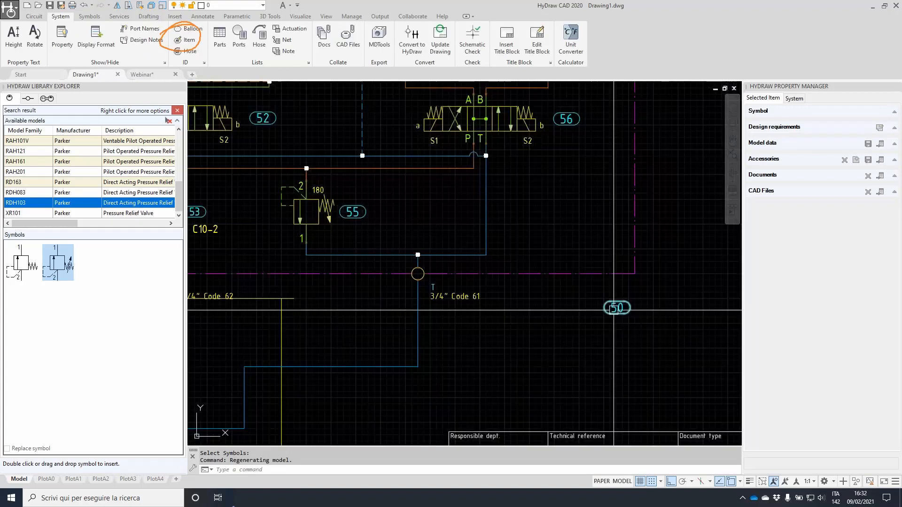
Stretch balloon 50 slightly higher
{"action": "left_click", "coordinate": [611, 311]}
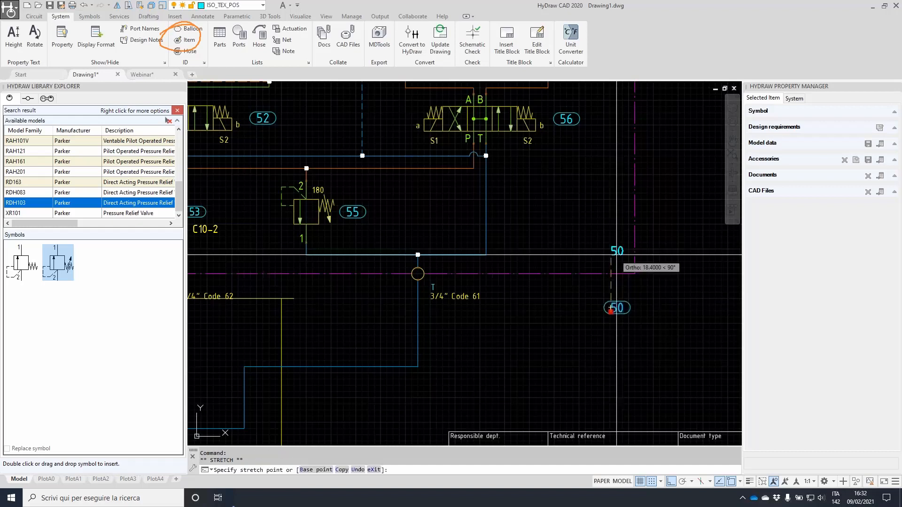
{"action": "left_click", "coordinate": [565, 253]}
{"action": "scroll", "coordinate": [566, 253], "scroll_direction": "down", "scroll_amount": 2}
{"action": "key", "text": "Escape"}
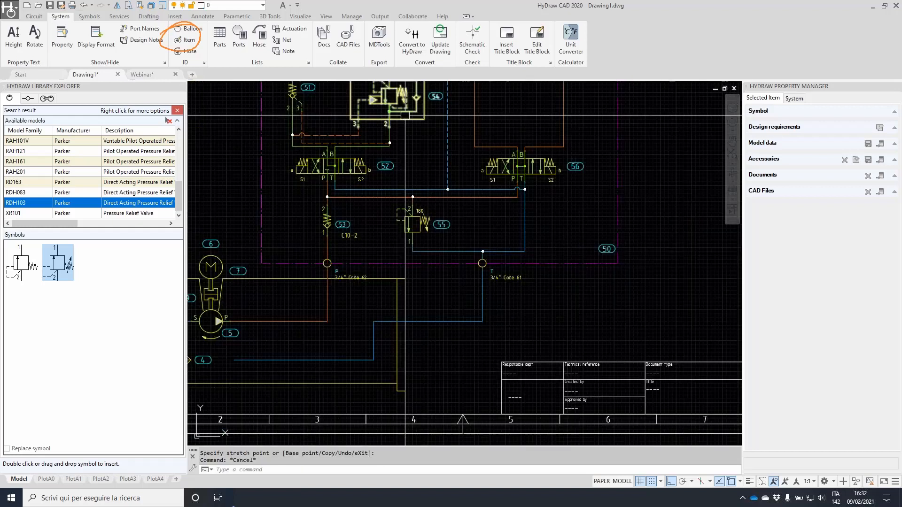
Window-select the actuators and manifold group and begin moving them with MOVE
{"action": "middle_click_drag", "start_coordinate": [405, 115], "coordinate": [410, 208]}
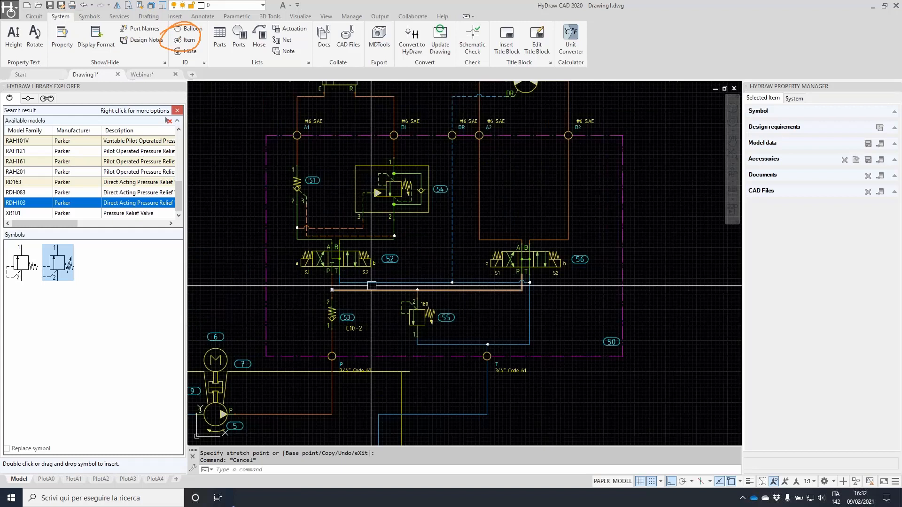
{"action": "key", "text": "Escape"}
{"action": "scroll", "coordinate": [372, 286], "scroll_direction": "down", "scroll_amount": 2}
{"action": "scroll", "coordinate": [478, 172], "scroll_direction": "up", "scroll_amount": 1}
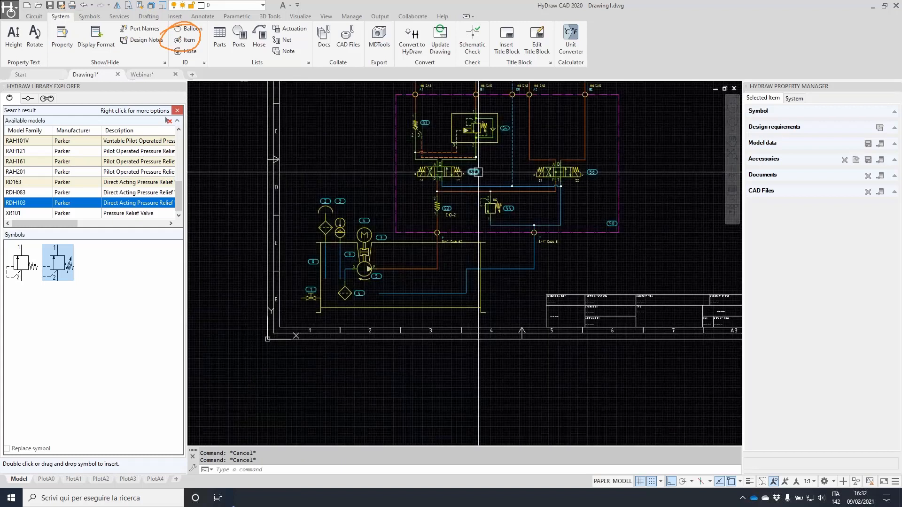
{"action": "middle_click_drag", "start_coordinate": [497, 132], "coordinate": [460, 245]}
{"action": "left_click", "coordinate": [346, 138]}
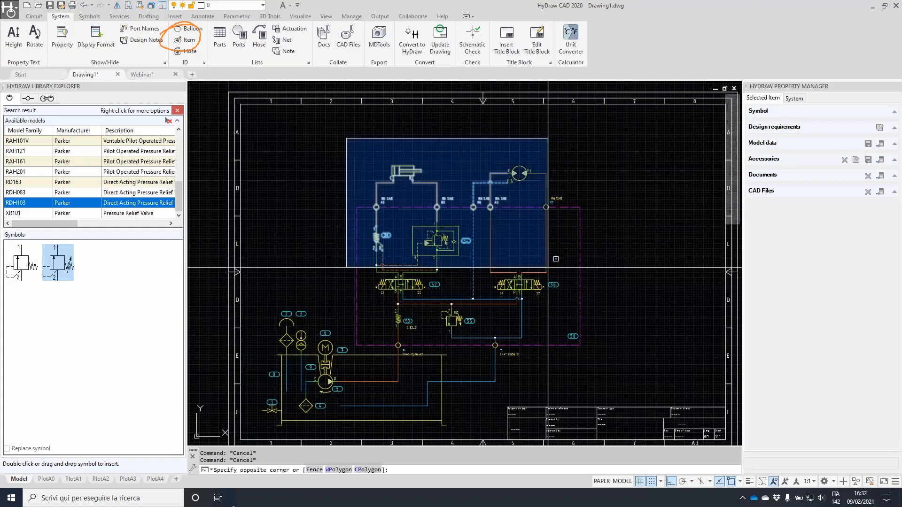
{"action": "left_click", "coordinate": [644, 362]}
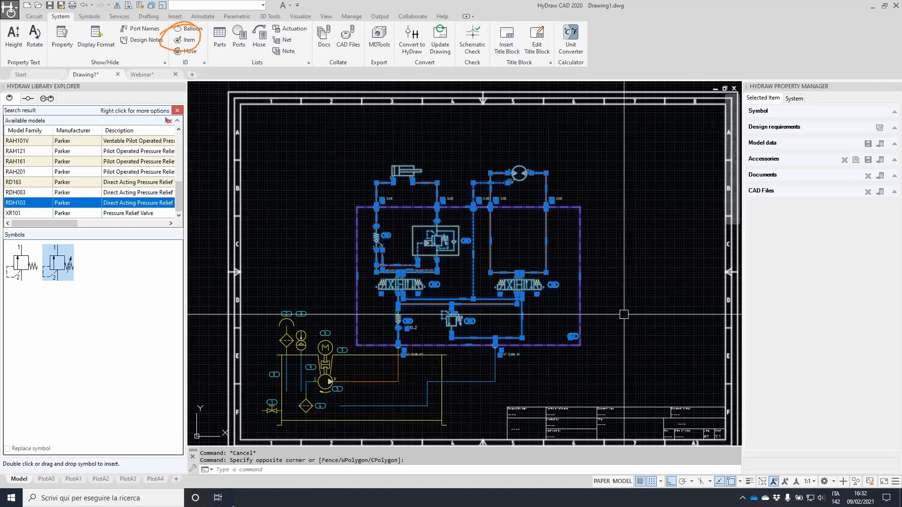
{"action": "type", "text": "M"}
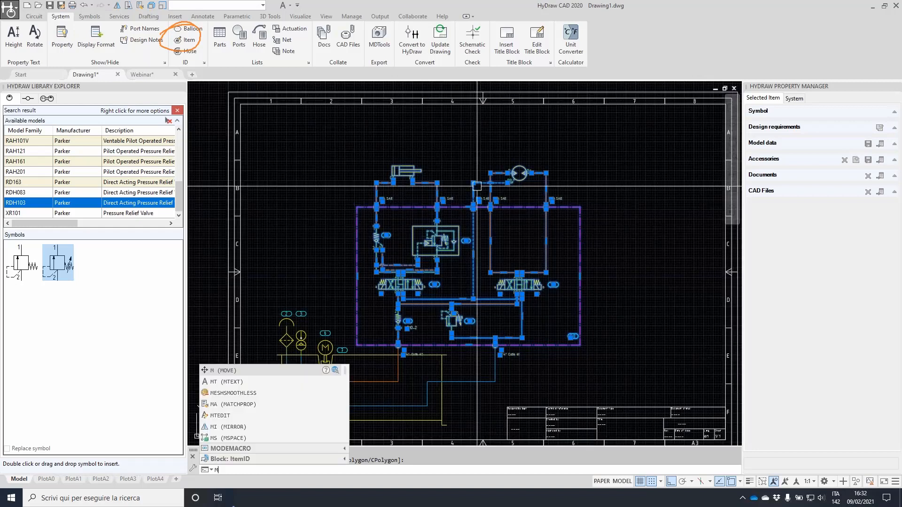
{"action": "key", "text": "Escape"}
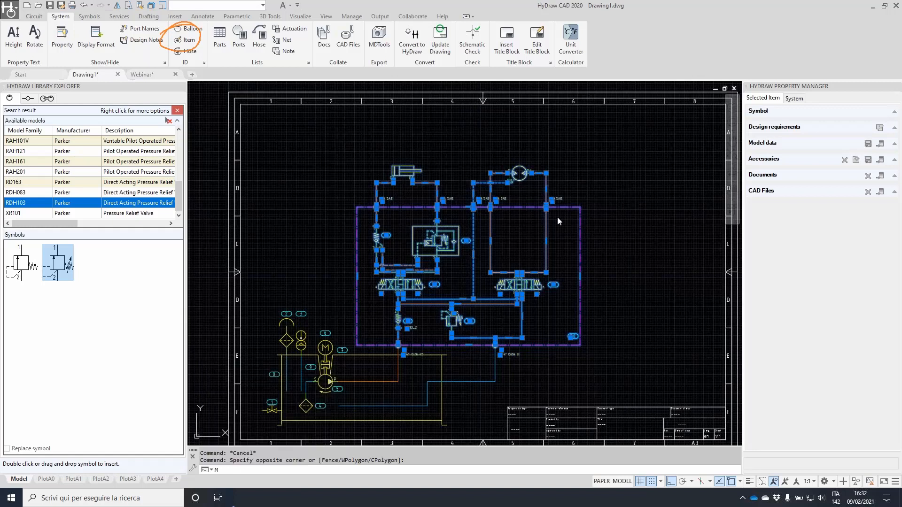
{"action": "type", "text": "M"}
{"action": "key", "text": "Return"}
{"action": "left_click", "coordinate": [643, 307]}
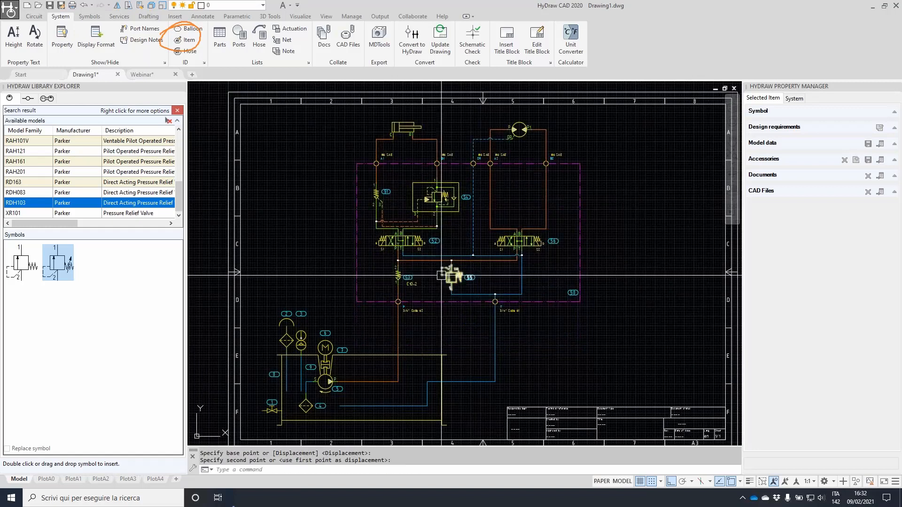
Move the cylinder, motor and manifold valve group 16 units down
{"action": "type", "text": "M"}
{"action": "key", "text": "Return"}
{"action": "left_click", "coordinate": [328, 117]}
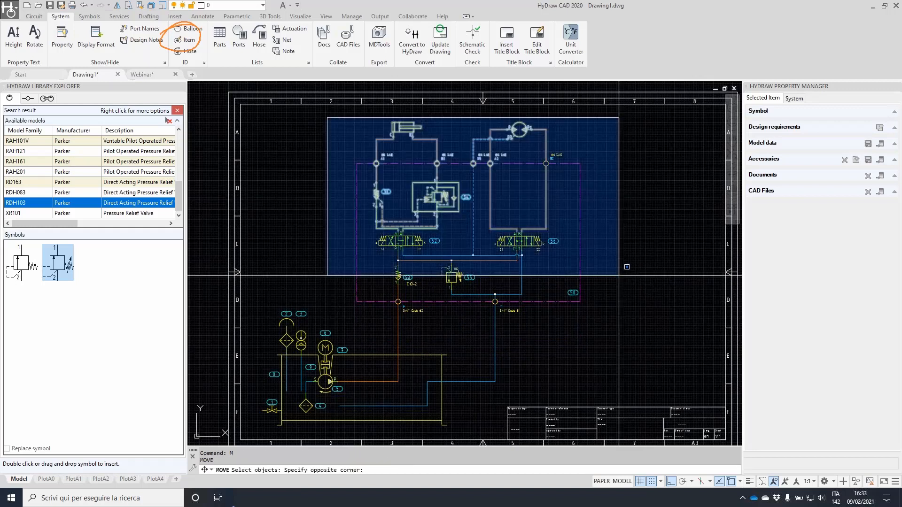
{"action": "left_click", "coordinate": [619, 275]}
{"action": "left_click", "coordinate": [632, 190]}
{"action": "left_click", "coordinate": [629, 208]}
{"action": "key", "text": "Escape"}
{"action": "key", "text": "Escape"}
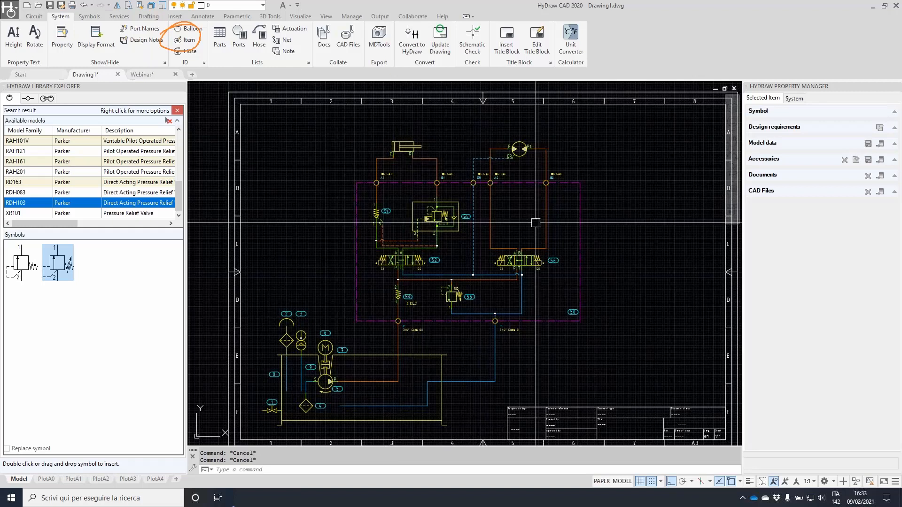
{"action": "middle_click_drag", "start_coordinate": [536, 223], "coordinate": [526, 175]}
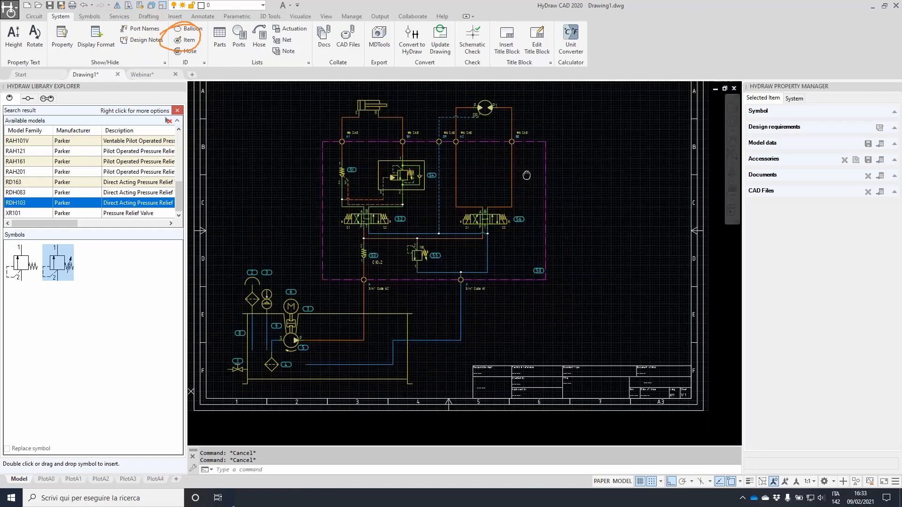
Create a parts list of all 69 circuit symbols using the VEST Webinar format
{"action": "left_click", "coordinate": [220, 38]}
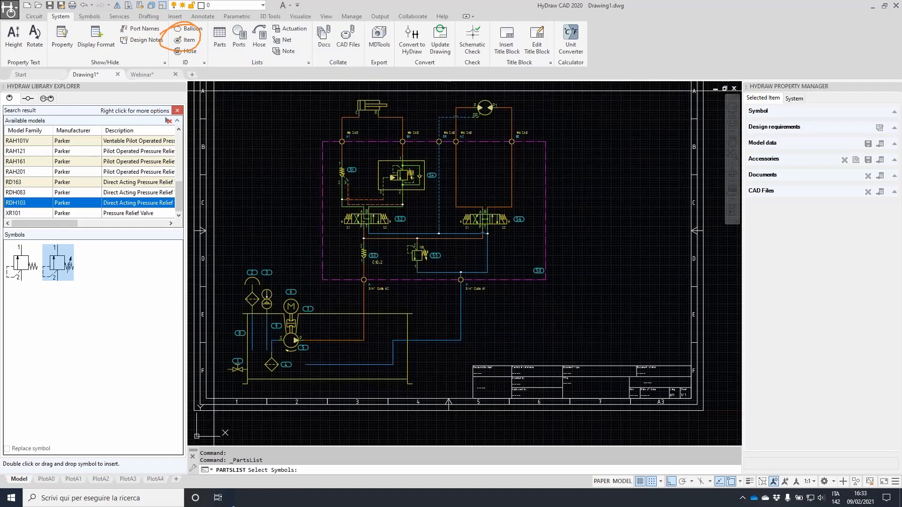
{"action": "left_click", "coordinate": [214, 91]}
{"action": "left_click", "coordinate": [604, 404]}
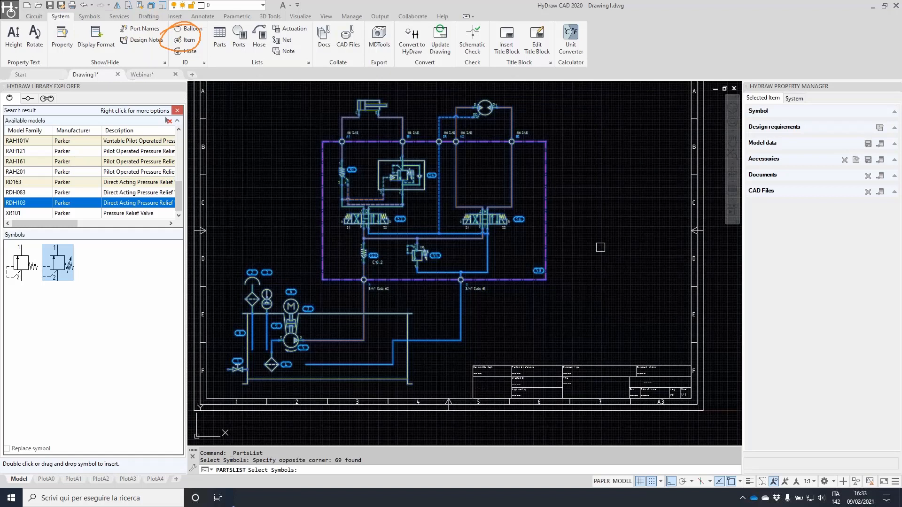
{"action": "key", "text": "Return"}
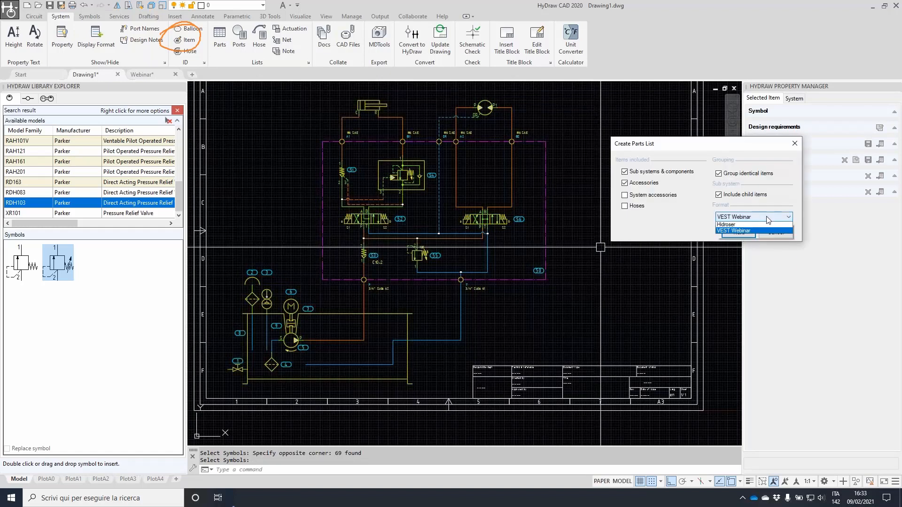
{"action": "left_click", "coordinate": [733, 217]}
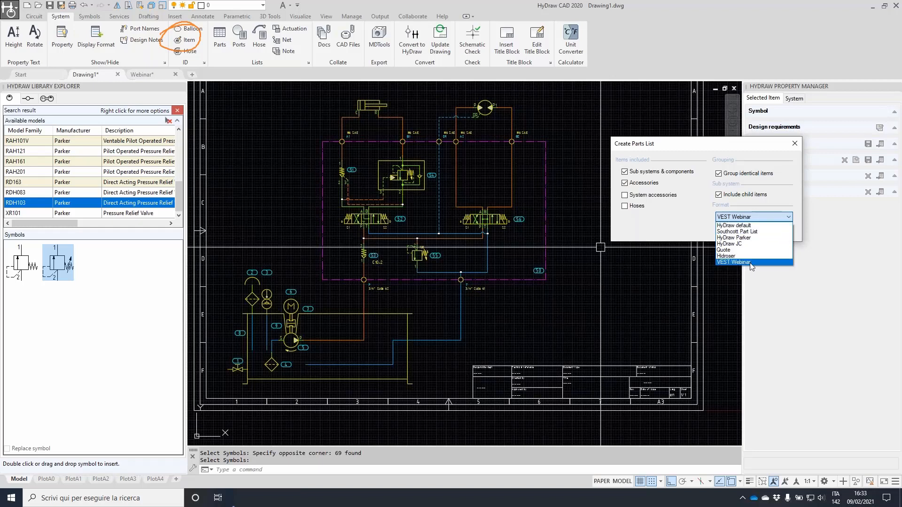
{"action": "left_click", "coordinate": [749, 263]}
{"action": "left_click", "coordinate": [740, 233]}
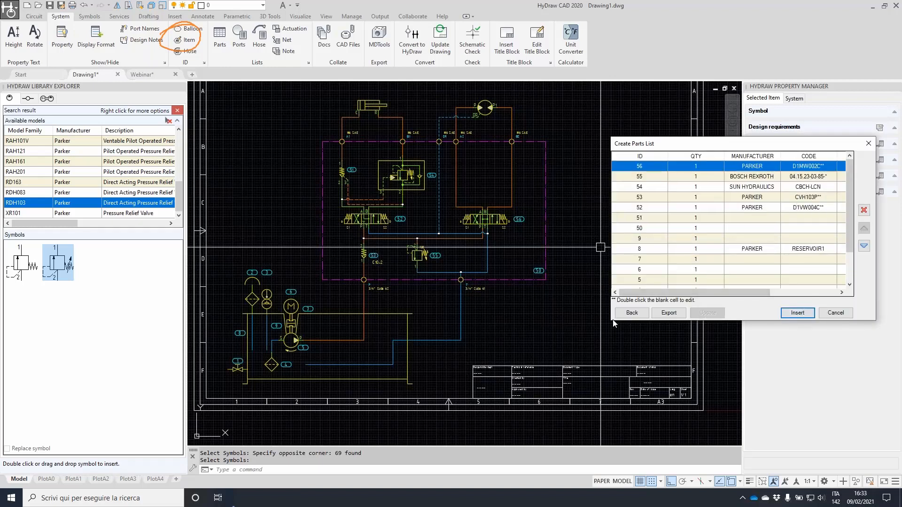
Widen the parts list editor and enter PARKER as manufacturer for item 4
{"action": "left_click_drag", "start_coordinate": [614, 322], "coordinate": [332, 379]}
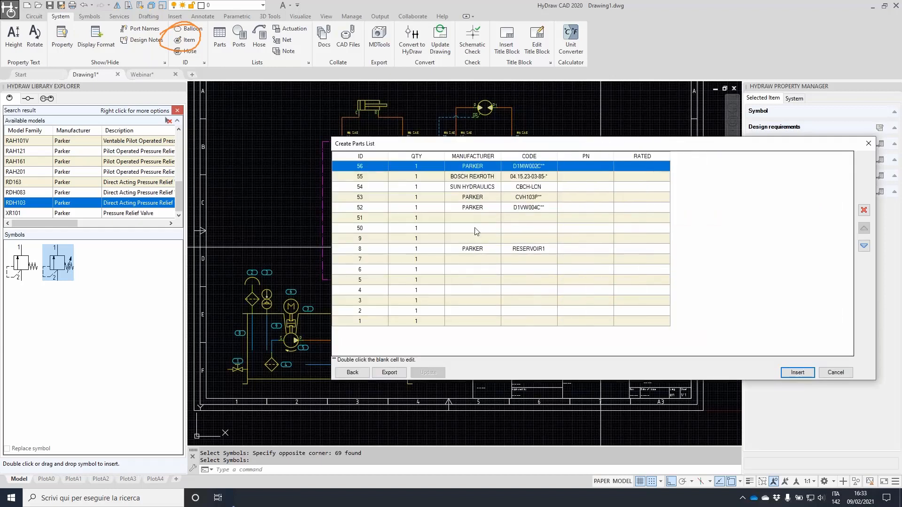
{"action": "double_click", "coordinate": [463, 290]}
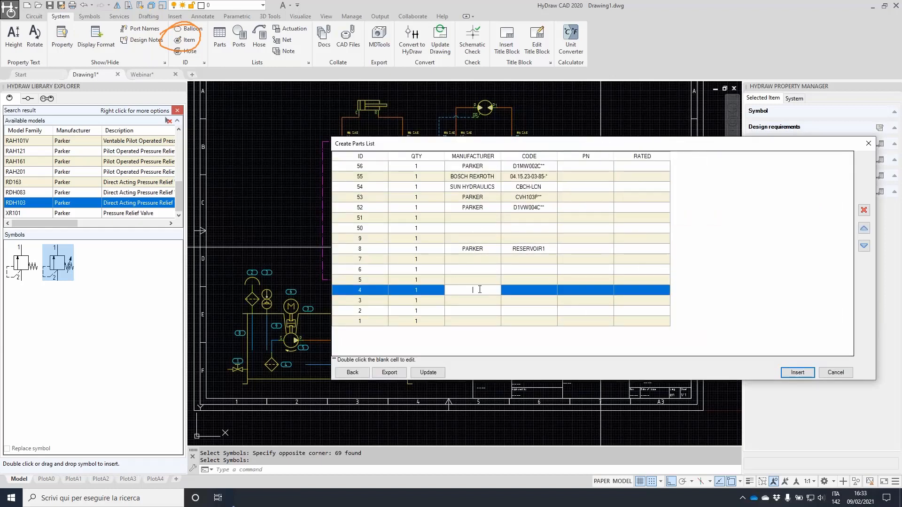
{"action": "type", "text": "PARKER"}
{"action": "key", "text": "ctrl+a"}
{"action": "key", "text": "ctrl+c"}
{"action": "left_click", "coordinate": [472, 300]}
{"action": "type", "text": "41"}
{"action": "key", "text": "ctrl+v"}
{"action": "left_click", "coordinate": [476, 314]}
Correct item 3's manufacturer entry to PARKER
{"action": "double_click", "coordinate": [465, 302]}
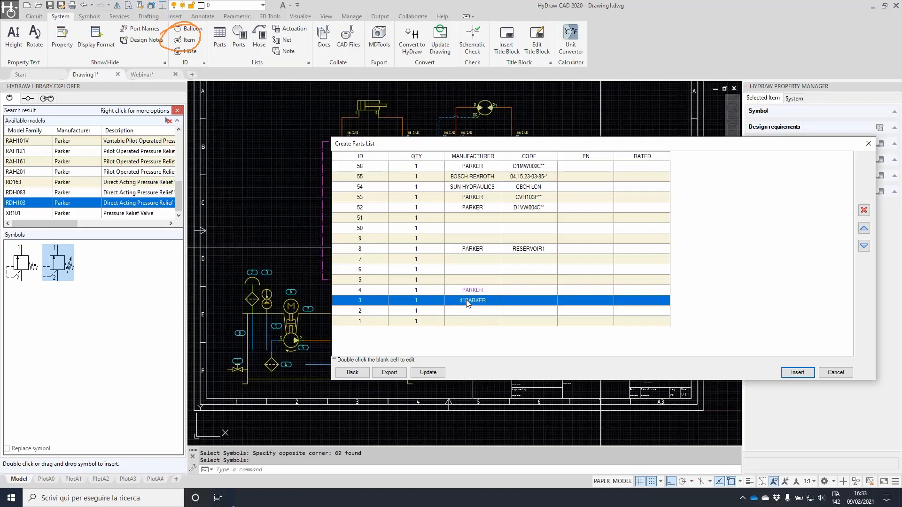
{"action": "key", "text": "Home"}
{"action": "key", "text": "shift+End"}
{"action": "key", "text": "Delete"}
{"action": "type", "text": "park"}
{"action": "key", "text": "BackSpace"}
{"action": "key", "text": "BackSpace"}
{"action": "key", "text": "BackSpace"}
{"action": "key", "text": "BackSpace"}
{"action": "type", "text": "PARKER"}
{"action": "key", "text": "shift+Left"}
{"action": "key", "text": "shift+Left"}
{"action": "key", "text": "shift+Left"}
{"action": "key", "text": "shift+Left"}
{"action": "key", "text": "shift+Left"}
{"action": "key", "text": "shift+Left"}
{"action": "key", "text": "ctrl+c"}
Set item 2's manufacturer to PARKER, update the list and insert it into the drawing
{"action": "double_click", "coordinate": [471, 311]}
{"action": "key", "text": "ctrl+v"}
{"action": "key", "text": "shift+Home"}
{"action": "type", "text": "PARKER"}
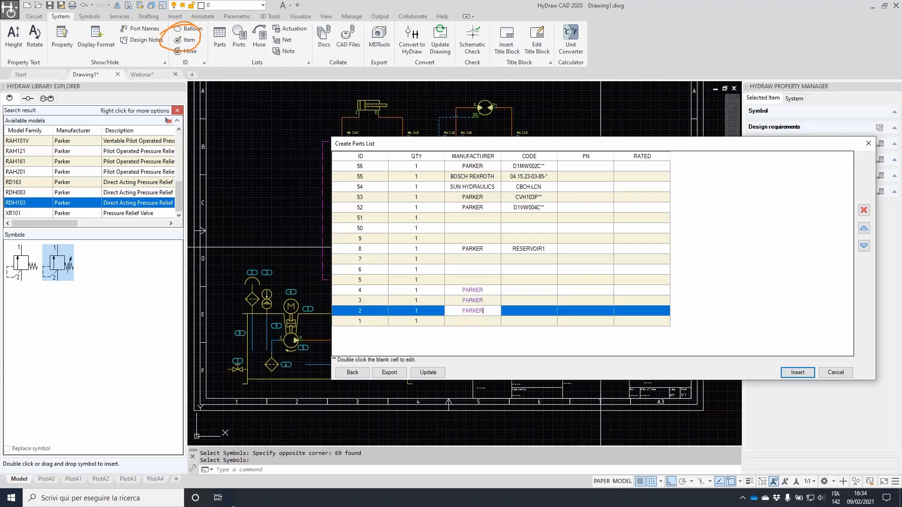
{"action": "left_click", "coordinate": [485, 263]}
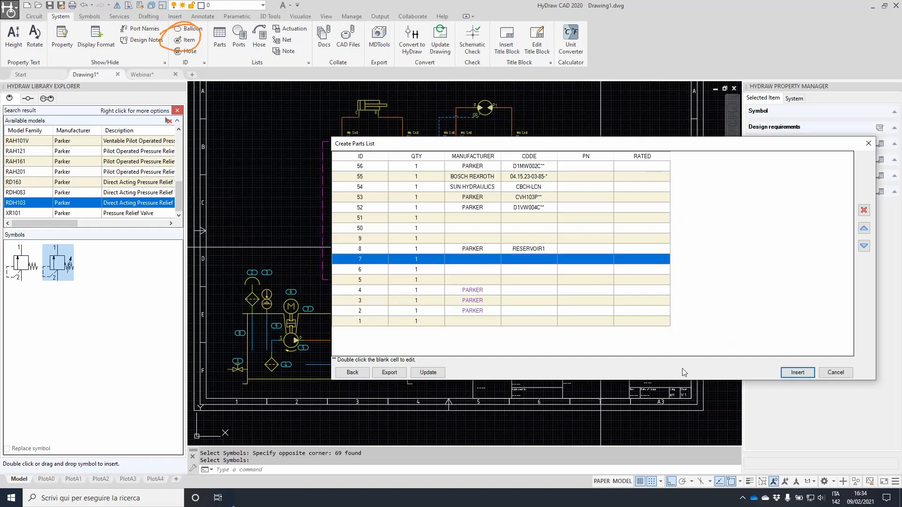
{"action": "left_click", "coordinate": [433, 374]}
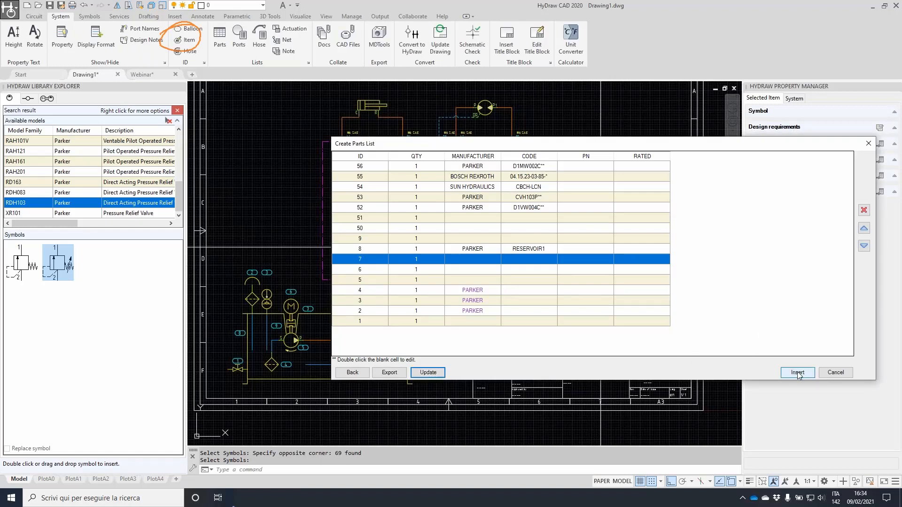
{"action": "left_click", "coordinate": [797, 372]}
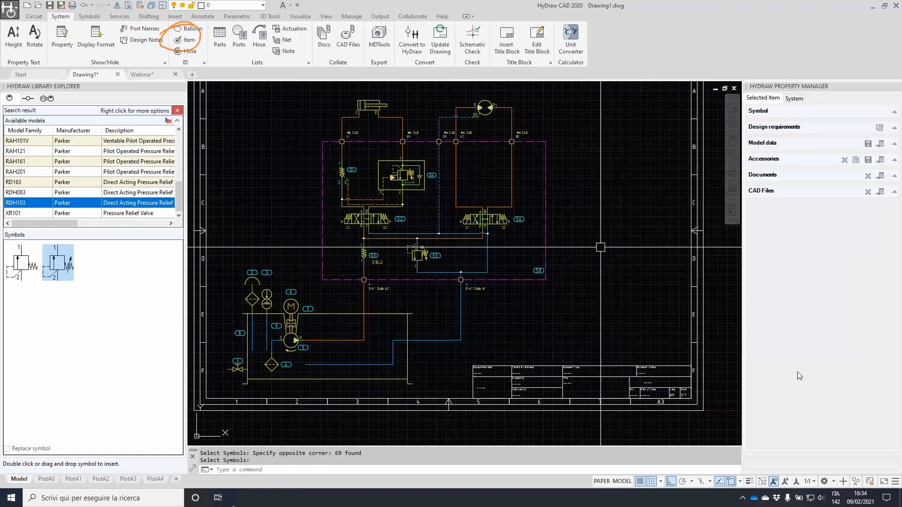
Place the parts list table and move it to sit just above the title block
{"action": "scroll", "coordinate": [426, 167], "scroll_direction": "down", "scroll_amount": 2}
{"action": "middle_click_drag", "start_coordinate": [426, 167], "coordinate": [380, 167]}
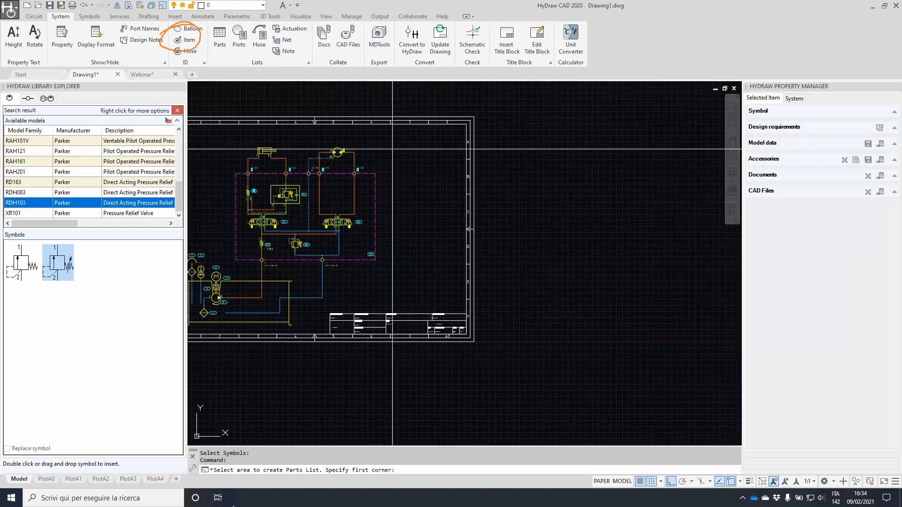
{"action": "left_click", "coordinate": [393, 149]}
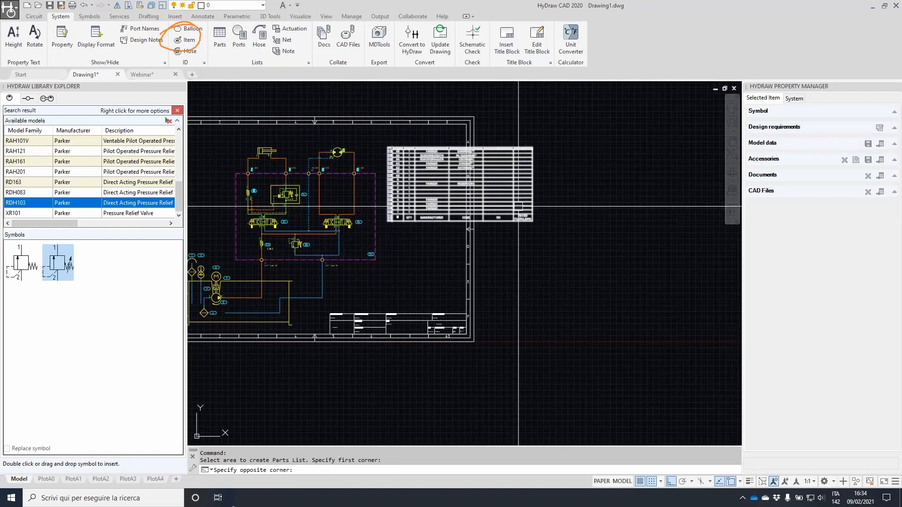
{"action": "scroll", "coordinate": [409, 202], "scroll_direction": "up", "scroll_amount": 2}
{"action": "left_click", "coordinate": [421, 276]}
{"action": "type", "text": "m"}
{"action": "key", "text": "Return"}
{"action": "left_click", "coordinate": [602, 232]}
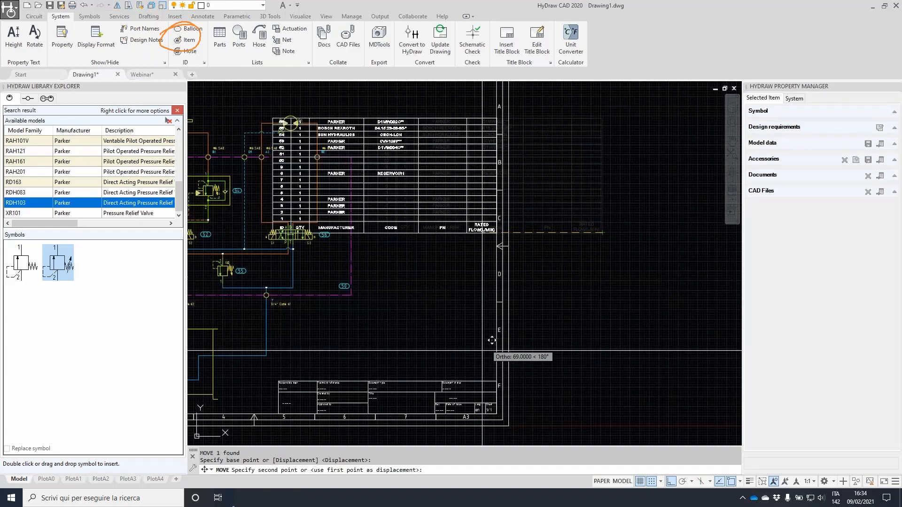
{"action": "left_click", "coordinate": [497, 381]}
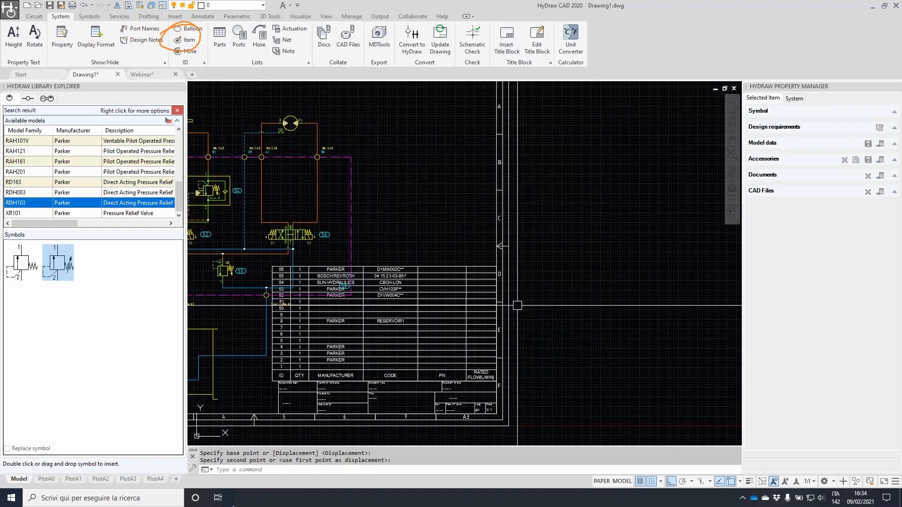
Window-select the upper hydraulic circuit and move it slightly higher on the sheet
{"action": "scroll", "coordinate": [517, 305], "scroll_direction": "down", "scroll_amount": 5}
{"action": "key", "text": "Escape"}
{"action": "key", "text": "Escape"}
{"action": "left_click", "coordinate": [403, 164]}
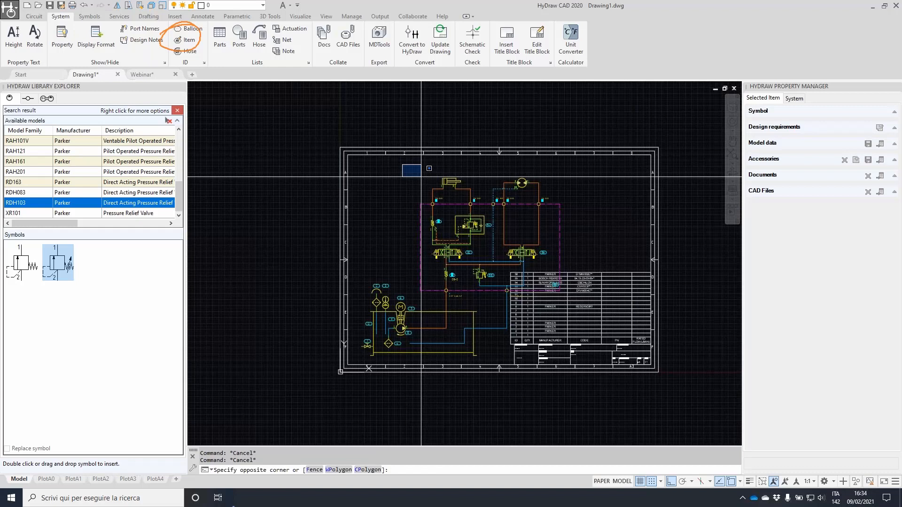
{"action": "left_click", "coordinate": [597, 304]}
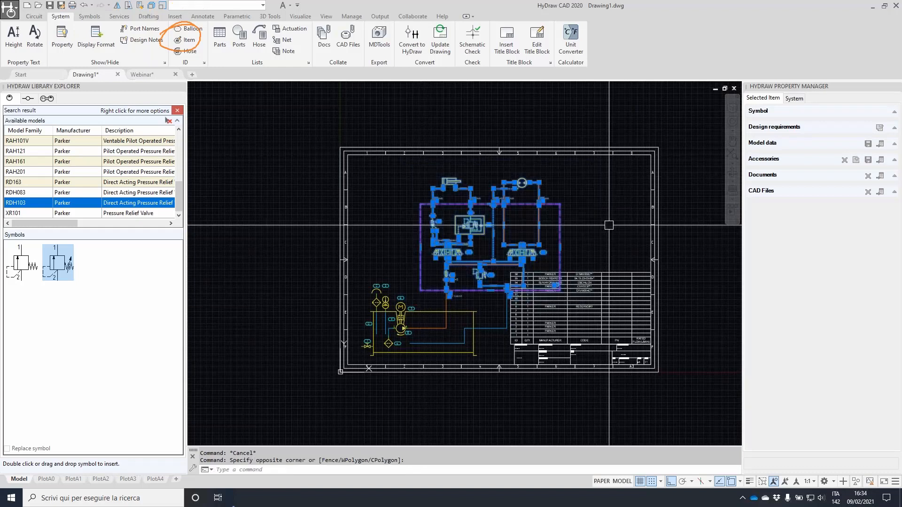
{"action": "type", "text": "m"}
{"action": "key", "text": "Return"}
{"action": "left_click", "coordinate": [704, 314]}
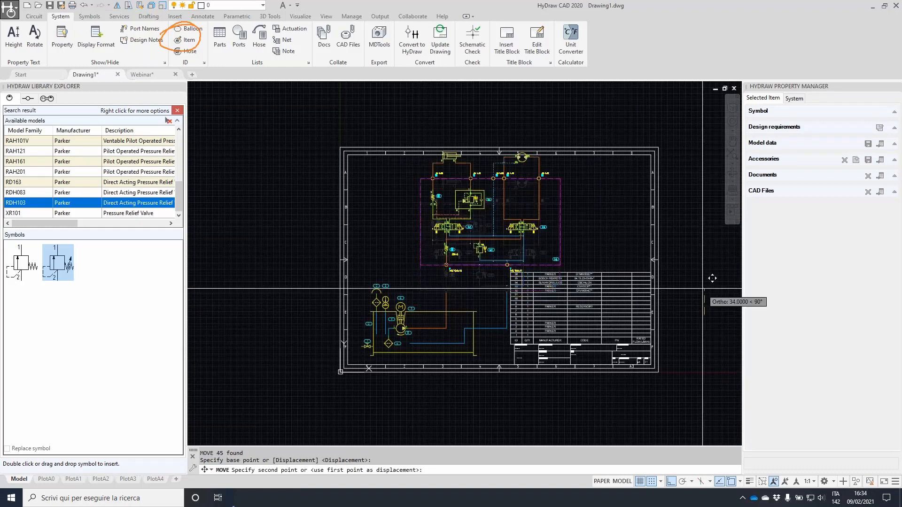
{"action": "left_click", "coordinate": [703, 284]}
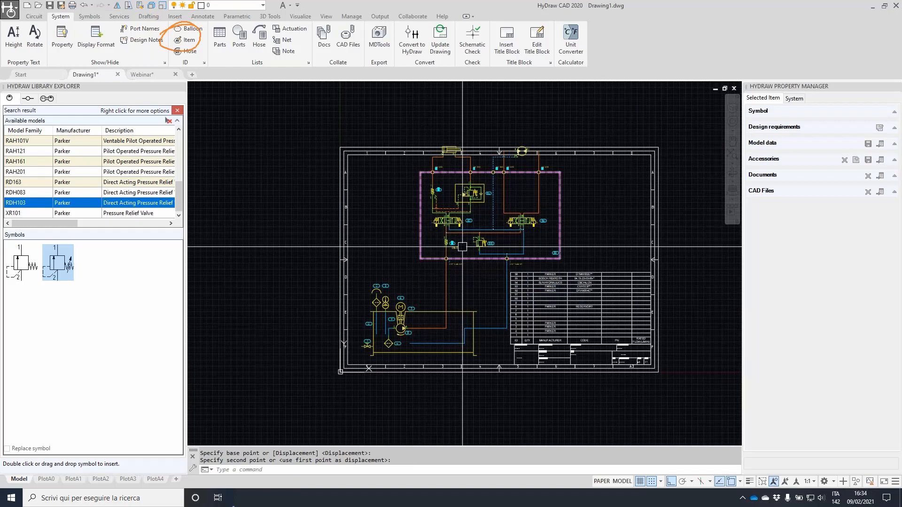
{"action": "key", "text": "Escape"}
{"action": "key", "text": "Escape"}
{"action": "scroll", "coordinate": [470, 197], "scroll_direction": "up", "scroll_amount": 2}
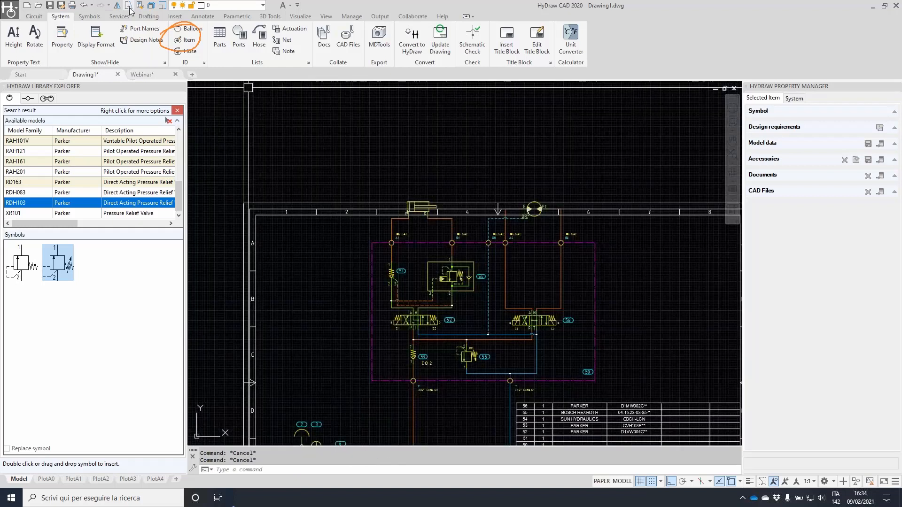
Stretch the top of the upper circuit using a crossing selection near the sheet border
{"action": "left_click", "coordinate": [128, 7]}
{"action": "left_click", "coordinate": [630, 258]}
{"action": "key", "text": "Escape"}
{"action": "left_click", "coordinate": [632, 255]}
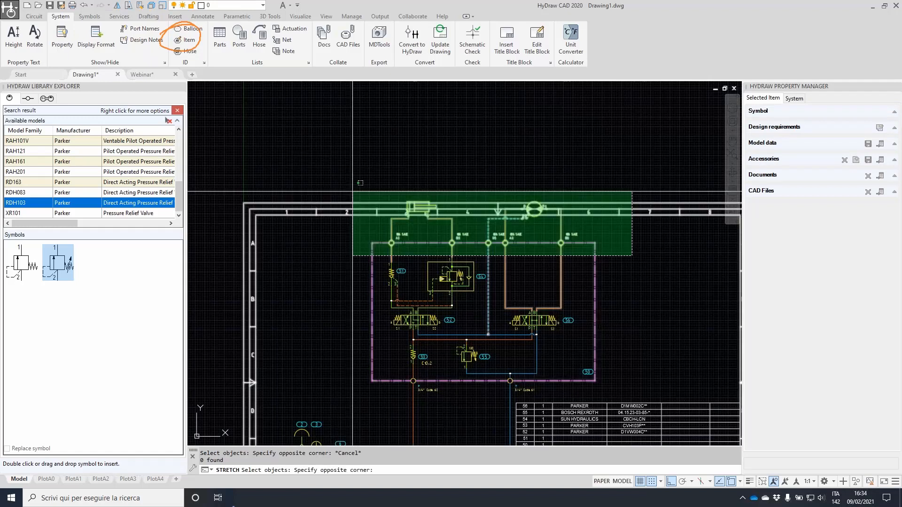
{"action": "key", "text": "Escape"}
{"action": "left_click", "coordinate": [612, 249]}
{"action": "left_click", "coordinate": [342, 163]}
{"action": "right_click", "coordinate": [342, 160]}
{"action": "left_click", "coordinate": [336, 146]}
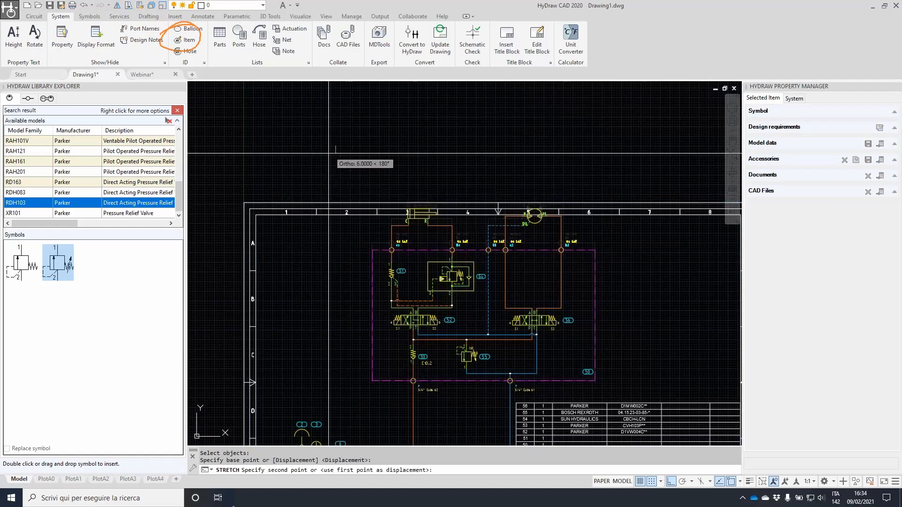
{"action": "left_click", "coordinate": [330, 158]}
{"action": "scroll", "coordinate": [563, 196], "scroll_direction": "up", "scroll_amount": 4}
Stretch again so the cylinder and motor sit clear below the border, then zoom out
{"action": "right_click", "coordinate": [603, 282]}
{"action": "left_click", "coordinate": [604, 291]}
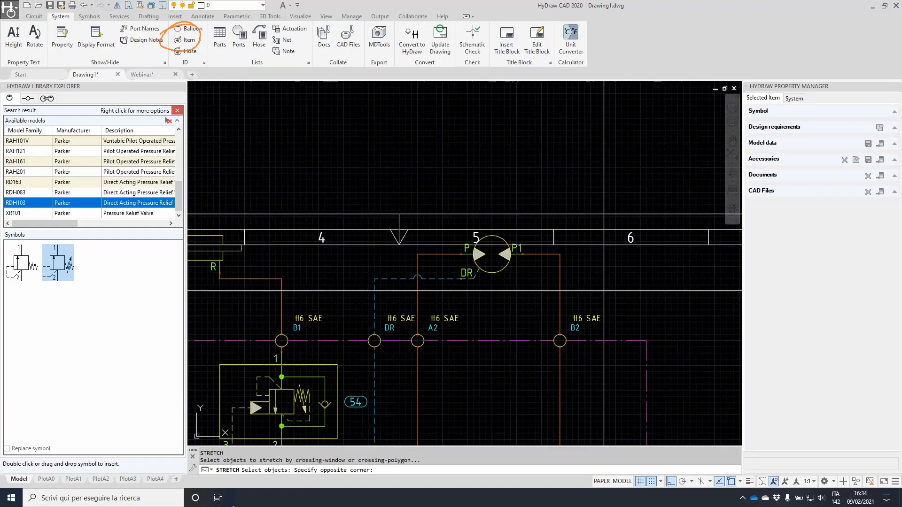
{"action": "scroll", "coordinate": [287, 217], "scroll_direction": "down", "scroll_amount": 2}
{"action": "middle_click_drag", "start_coordinate": [286, 221], "coordinate": [514, 205]}
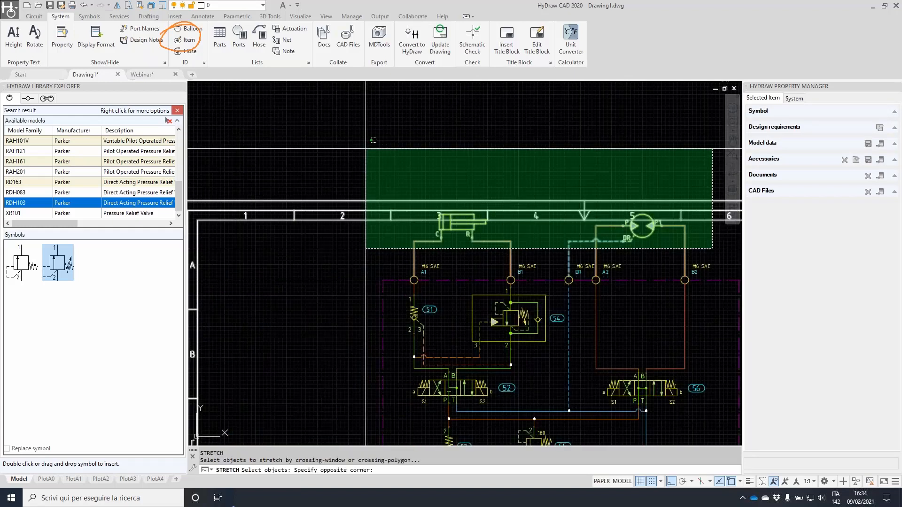
{"action": "left_click", "coordinate": [365, 149]}
{"action": "key", "text": "Return"}
{"action": "left_click", "coordinate": [337, 137]}
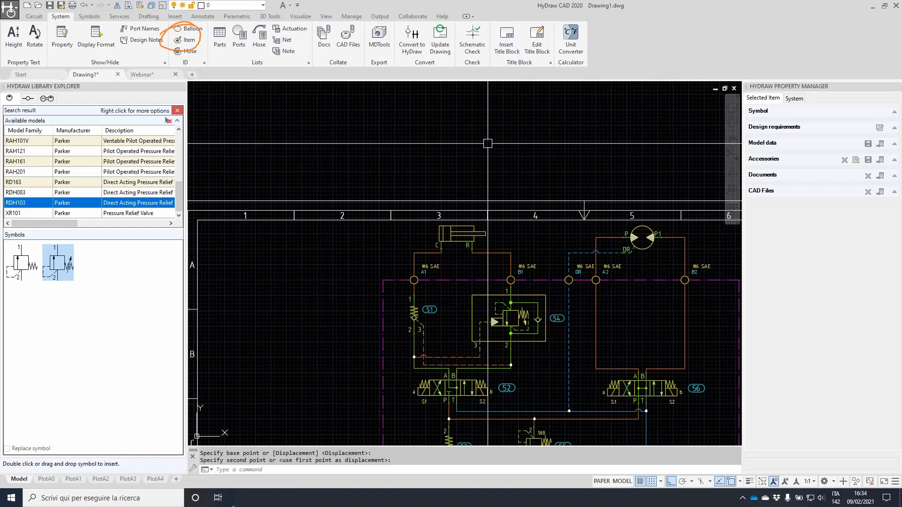
{"action": "scroll", "coordinate": [484, 216], "scroll_direction": "down", "scroll_amount": 2}
{"action": "middle_click_drag", "start_coordinate": [621, 239], "coordinate": [462, 191]}
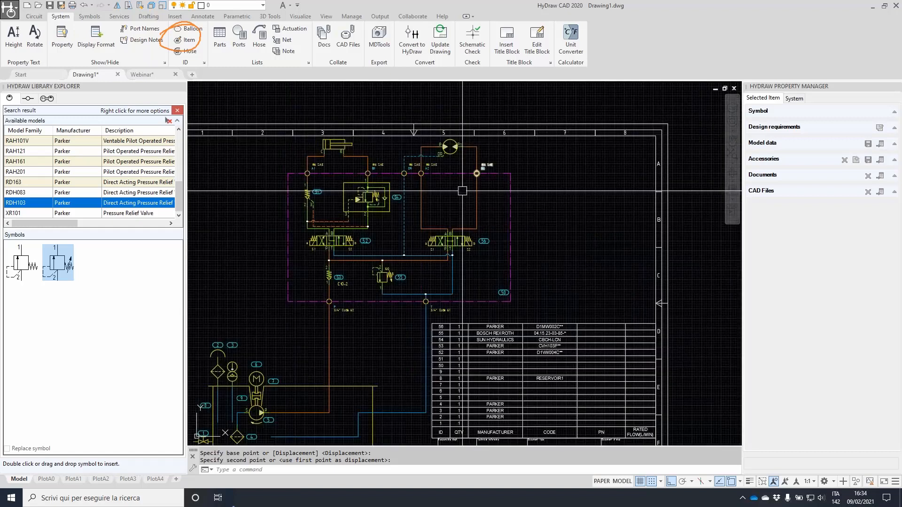
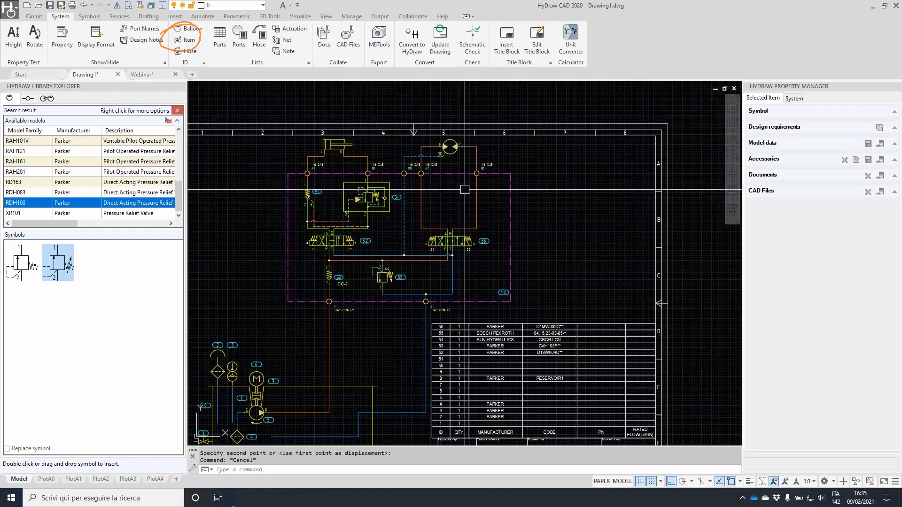
Pan to show the full A3 sheet and return the Library Explorer to the hydraulic symbol tree
{"action": "middle_click_drag", "start_coordinate": [366, 271], "coordinate": [402, 233]}
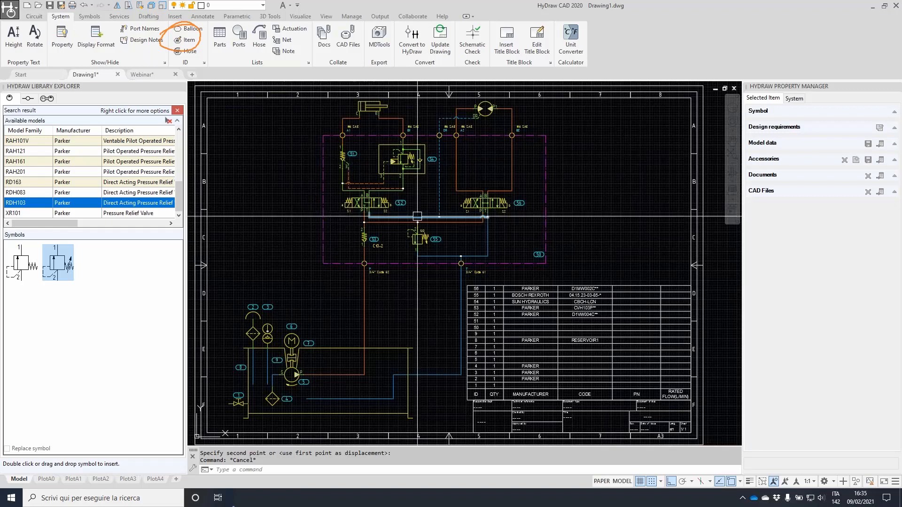
{"action": "left_click", "coordinate": [177, 110]}
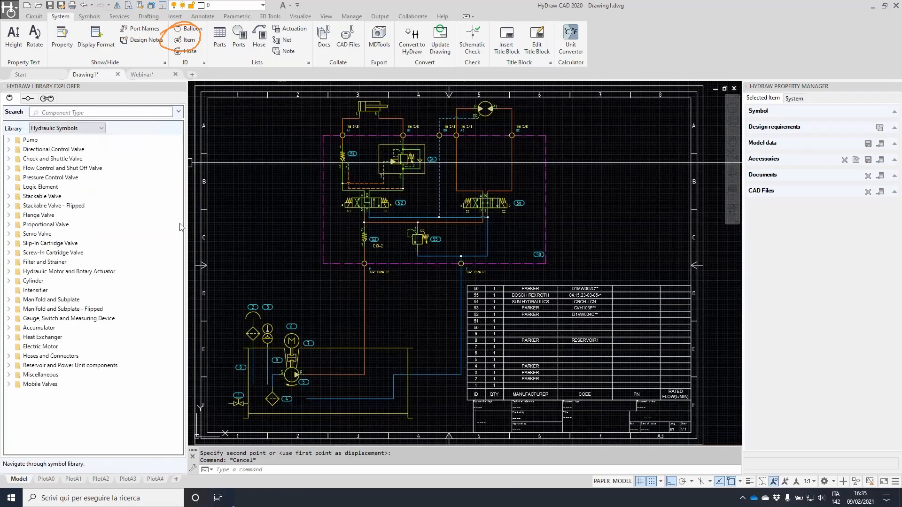
Expand Hoses and Connectors > Hose and place hose 10 on the P line
{"action": "left_click", "coordinate": [8, 356]}
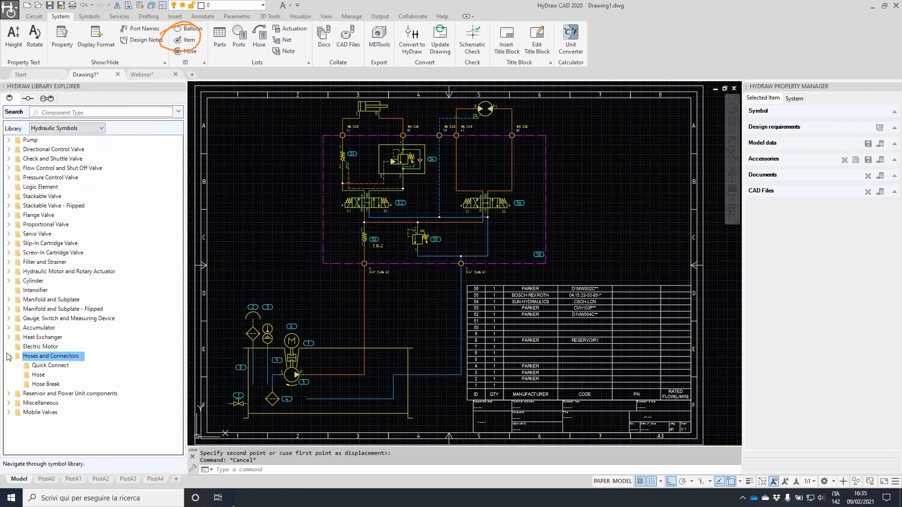
{"action": "left_click", "coordinate": [38, 375]}
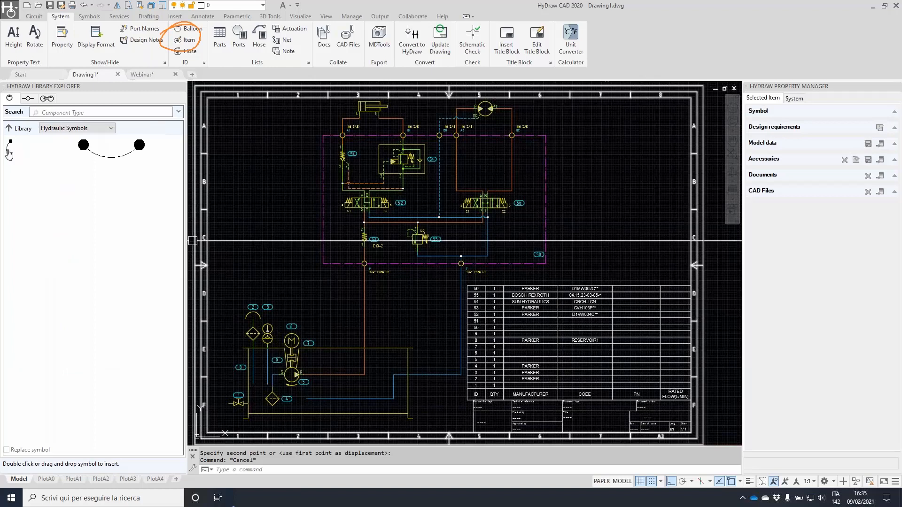
{"action": "scroll", "coordinate": [364, 302], "scroll_direction": "up", "scroll_amount": 4}
{"action": "left_click", "coordinate": [333, 304]}
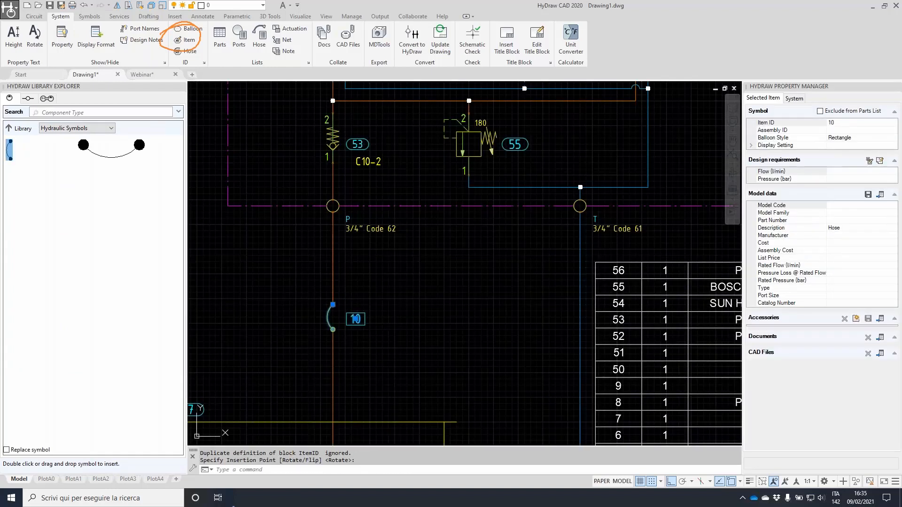
Place hose 11 on the T line and move its balloon to the hose's left
{"action": "double_click", "coordinate": [9, 150]}
{"action": "left_click", "coordinate": [581, 249]}
{"action": "left_click", "coordinate": [599, 265]}
{"action": "left_click", "coordinate": [544, 264]}
{"action": "key", "text": "Escape"}
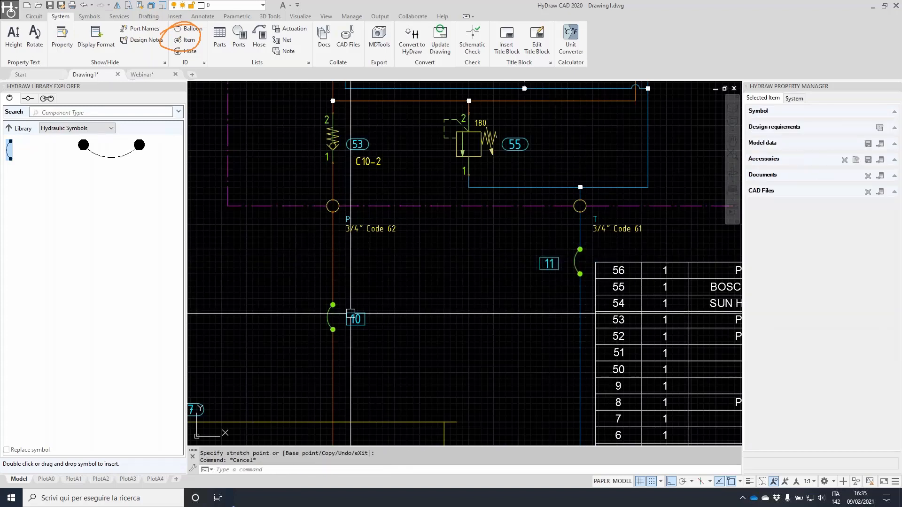
{"action": "scroll", "coordinate": [553, 264], "scroll_direction": "down", "scroll_amount": 3}
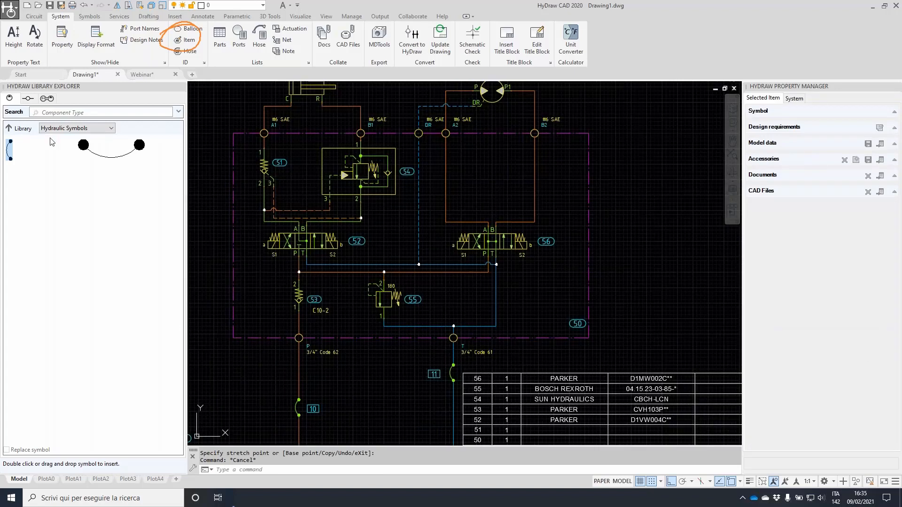
Place hose 12 on the B2 line beside the pump and reposition its balloon
{"action": "double_click", "coordinate": [10, 150]}
{"action": "scroll", "coordinate": [579, 111], "scroll_direction": "up", "scroll_amount": 4}
{"action": "left_click", "coordinate": [467, 108]}
{"action": "left_click", "coordinate": [503, 112]}
{"action": "middle_click_drag", "start_coordinate": [503, 112], "coordinate": [513, 217]}
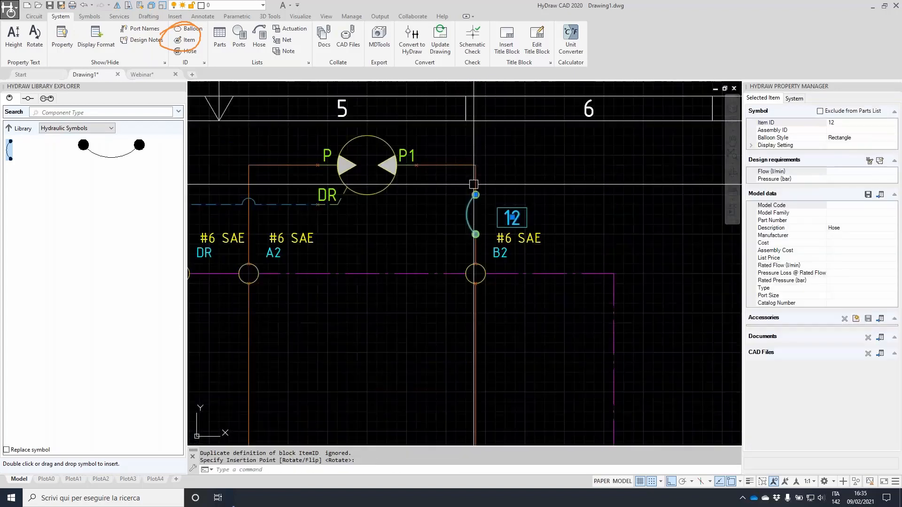
{"action": "left_click", "coordinate": [513, 217]}
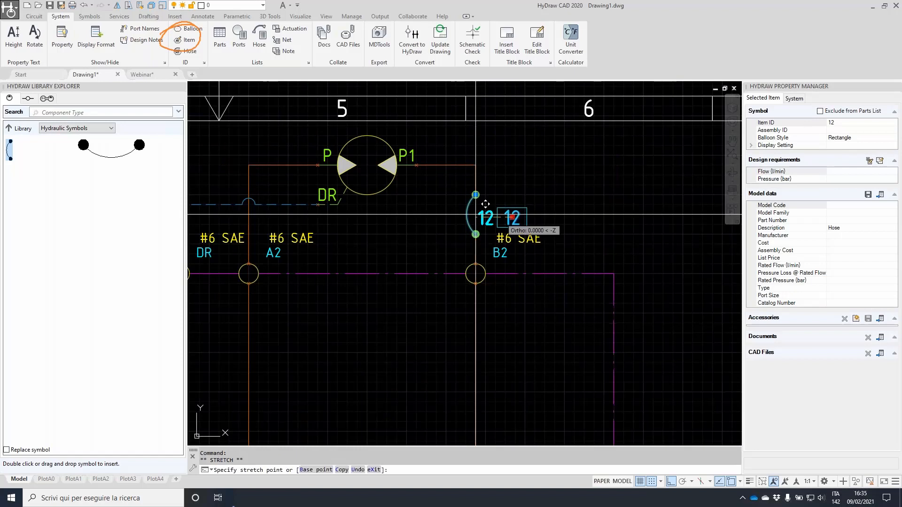
{"action": "scroll", "coordinate": [497, 213], "scroll_direction": "down", "scroll_amount": 5}
{"action": "key", "text": "Escape"}
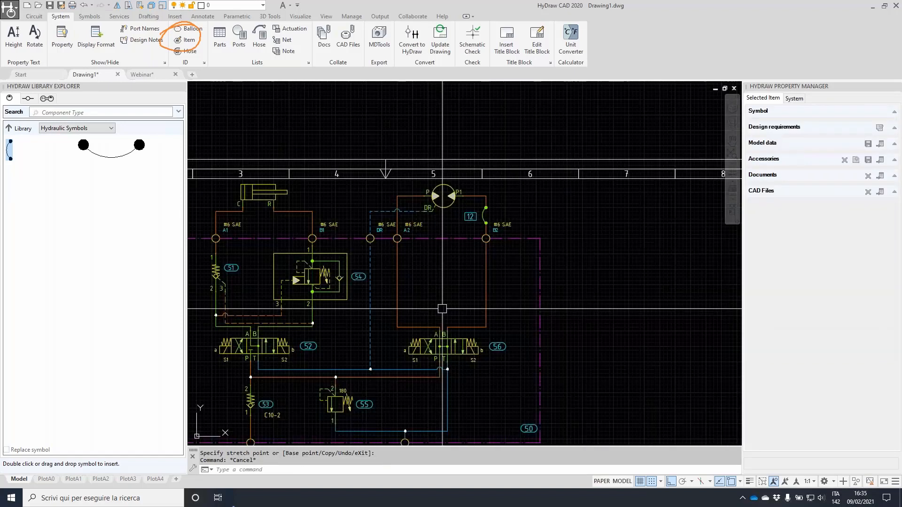
{"action": "middle_click_drag", "start_coordinate": [442, 309], "coordinate": [522, 265]}
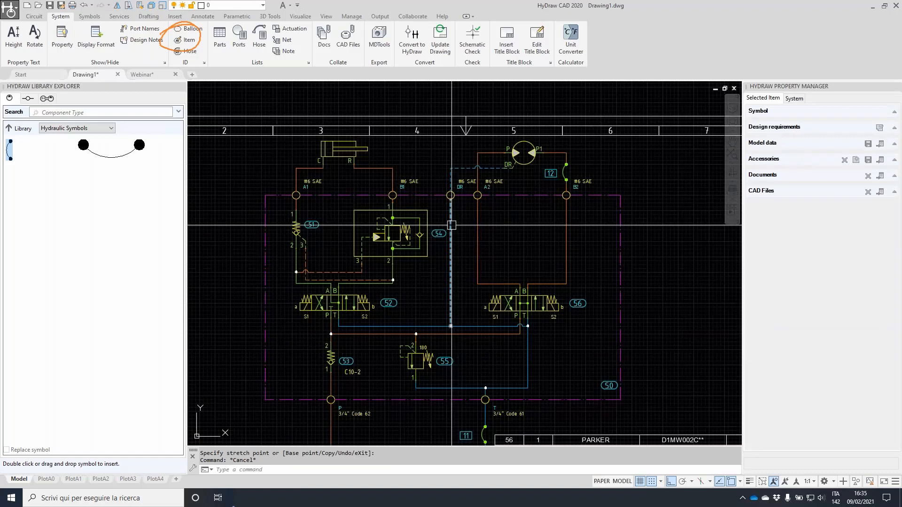
{"action": "scroll", "coordinate": [452, 225], "scroll_direction": "down", "scroll_amount": 3}
{"action": "scroll", "coordinate": [569, 203], "scroll_direction": "up", "scroll_amount": 5}
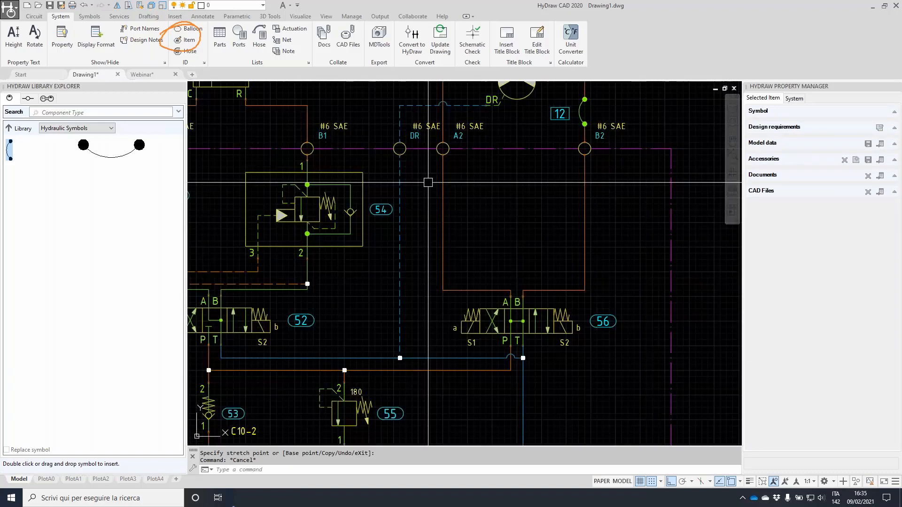
{"action": "scroll", "coordinate": [569, 203], "scroll_direction": "down", "scroll_amount": 3}
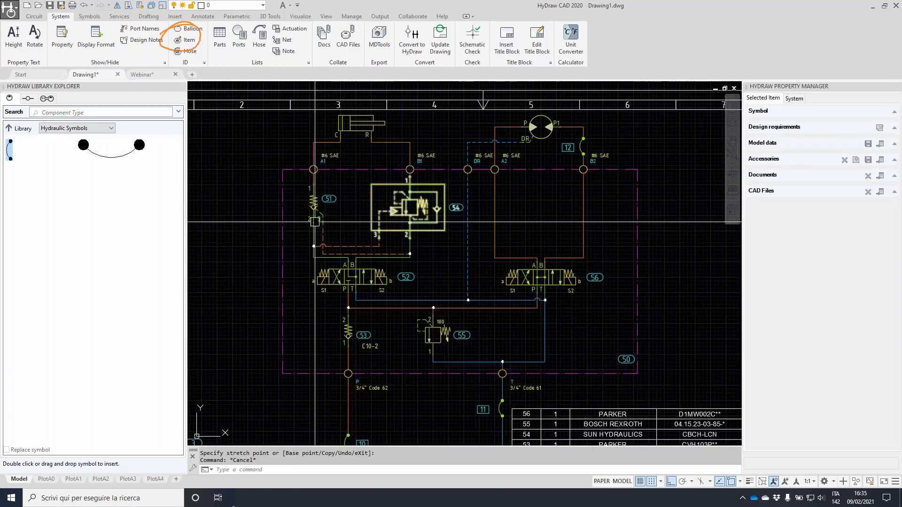
Copy check valve 51 onto the A2 line, creating valve 13
{"action": "left_click", "coordinate": [315, 221]}
{"action": "scroll", "coordinate": [323, 208], "scroll_direction": "up", "scroll_amount": 4}
{"action": "right_click", "coordinate": [298, 210]}
{"action": "left_click", "coordinate": [324, 302]}
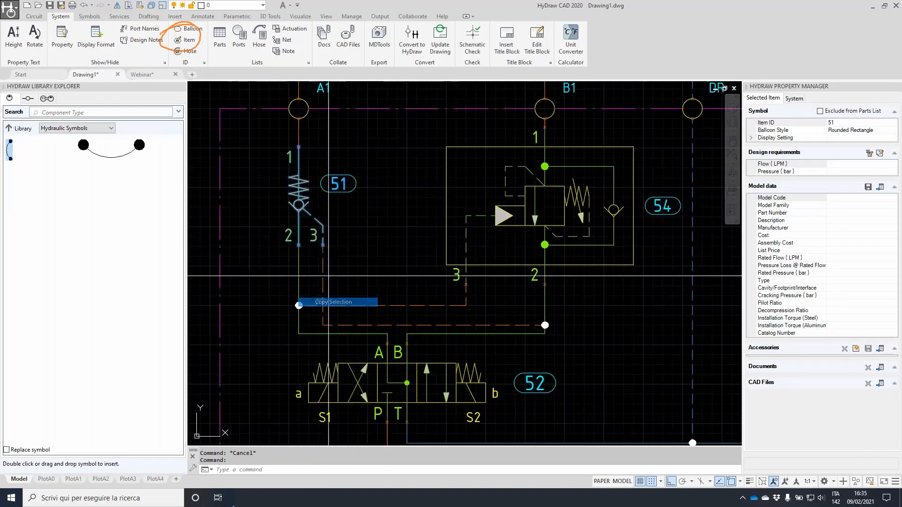
{"action": "scroll", "coordinate": [302, 254], "scroll_direction": "up", "scroll_amount": 4}
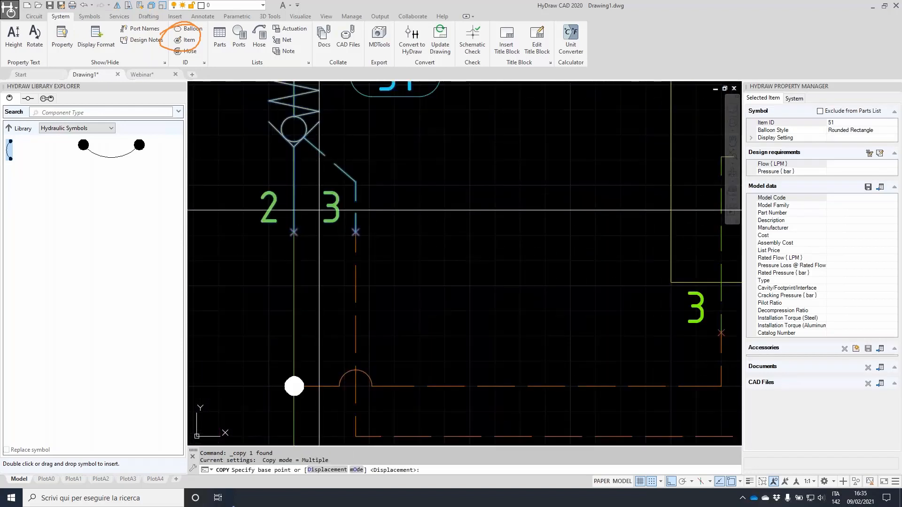
{"action": "left_click", "coordinate": [294, 231]}
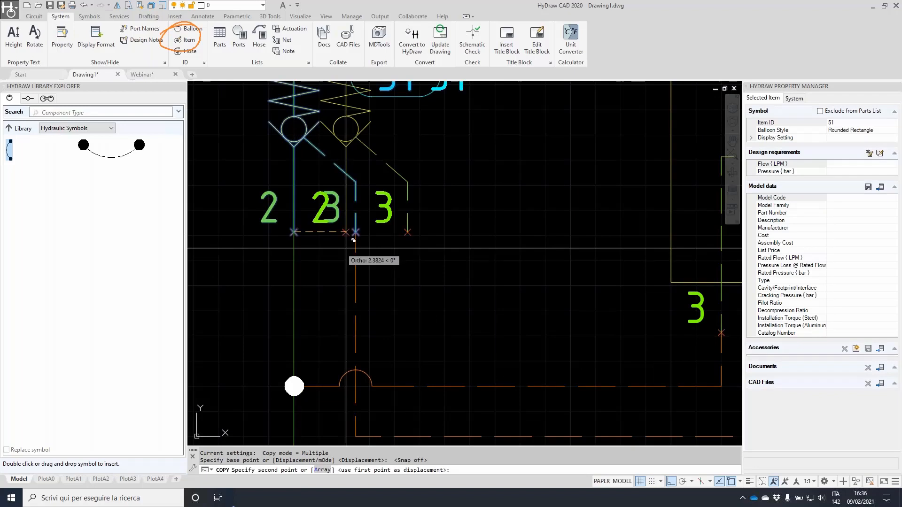
{"action": "scroll", "coordinate": [354, 240], "scroll_direction": "down", "scroll_amount": 5}
{"action": "scroll", "coordinate": [437, 240], "scroll_direction": "up", "scroll_amount": 2}
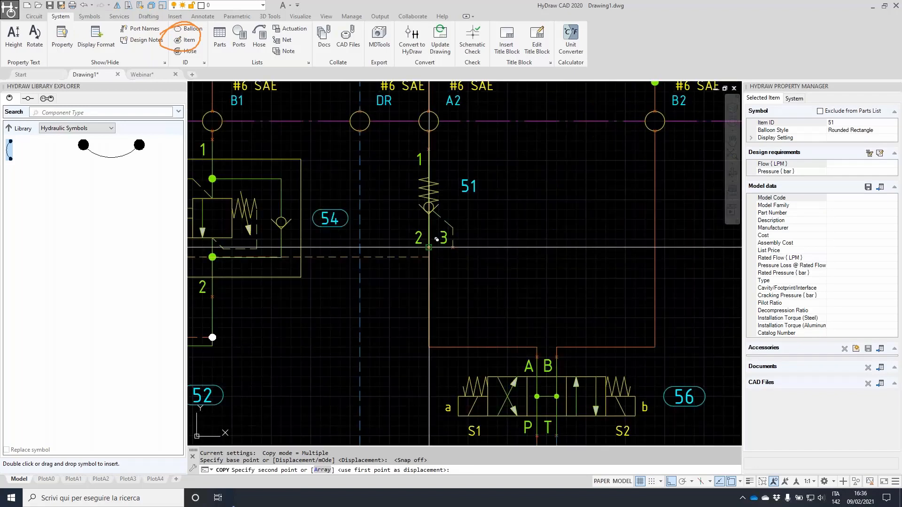
{"action": "left_click", "coordinate": [429, 247]}
{"action": "key", "text": "Return"}
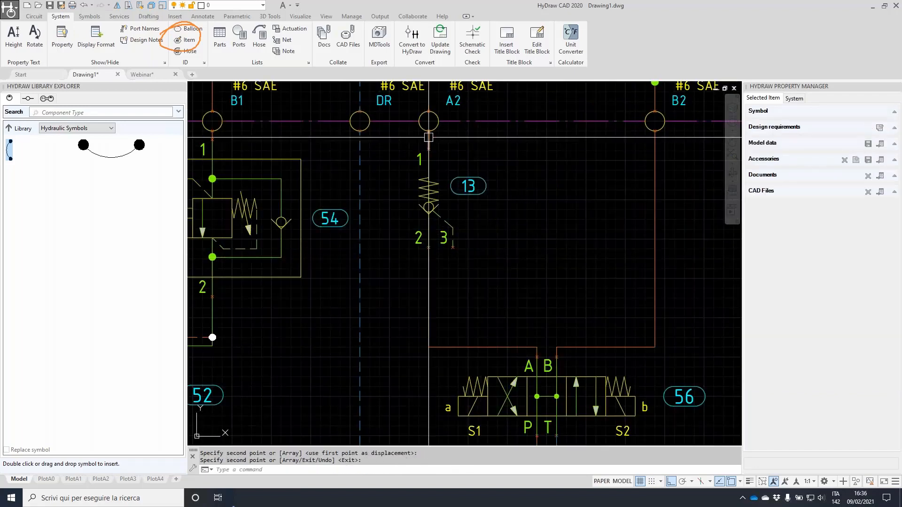
Copy valve 13 with CP onto the B2 line below hose 12, creating valve 14
{"action": "left_click", "coordinate": [434, 197]}
{"action": "type", "text": "CP"}
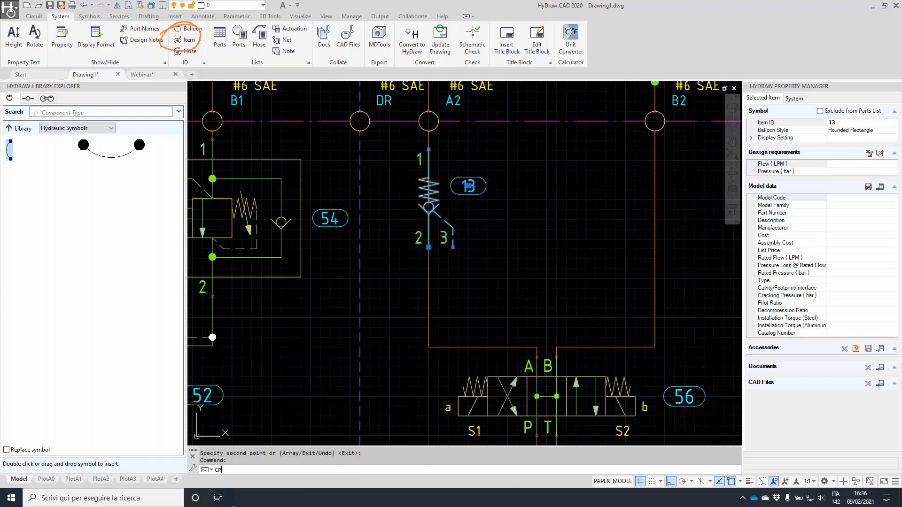
{"action": "key", "text": "Return"}
{"action": "left_click", "coordinate": [429, 207]}
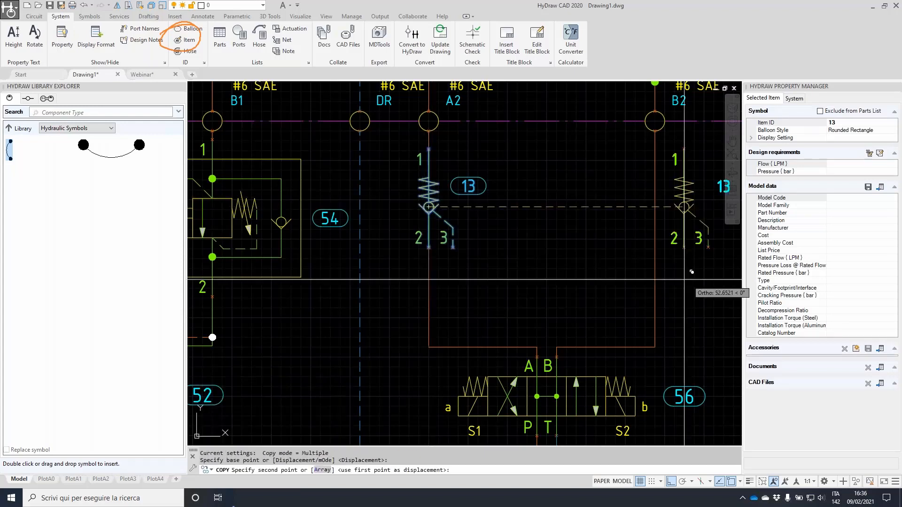
{"action": "left_click", "coordinate": [655, 269]}
{"action": "key", "text": "Escape"}
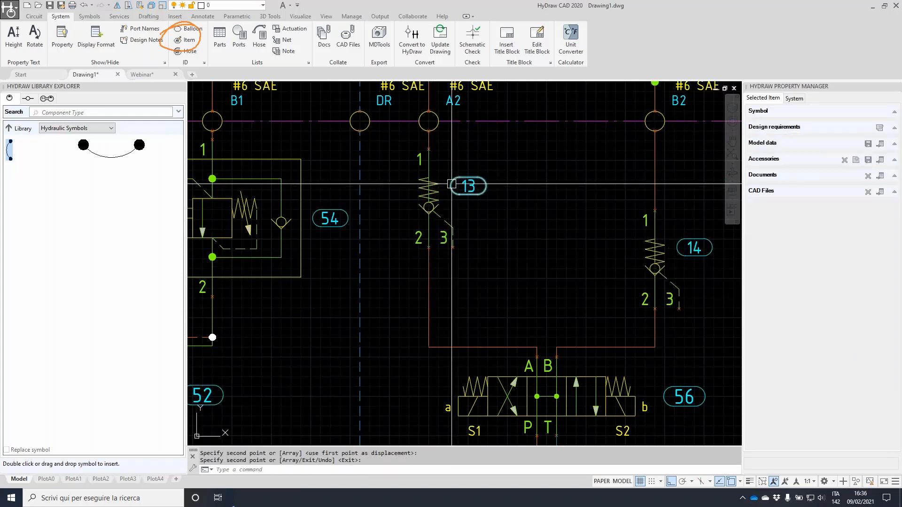
{"action": "scroll", "coordinate": [434, 164], "scroll_direction": "down", "scroll_amount": 5}
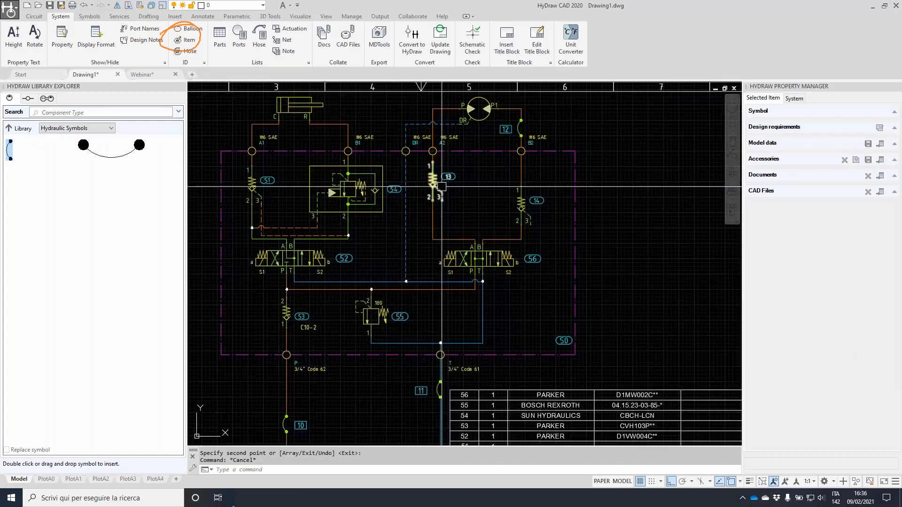
{"action": "scroll", "coordinate": [525, 133], "scroll_direction": "up", "scroll_amount": 5}
{"action": "left_click", "coordinate": [525, 133]}
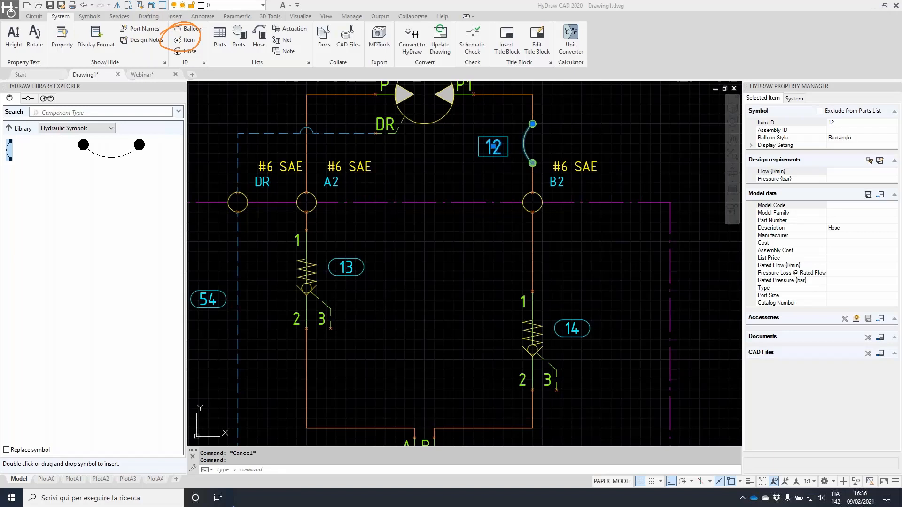
Start a hose list and window-select the whole circuit to collect hoses 10–12
{"action": "mouse_move", "coordinate": [263, 13]}
{"action": "left_mouse_down"}
{"action": "mouse_move", "coordinate": [248, 49]}
{"action": "mouse_move", "coordinate": [258, 52]}
{"action": "mouse_move", "coordinate": [236, 56]}
{"action": "mouse_move", "coordinate": [270, 22]}
{"action": "left_mouse_up"}
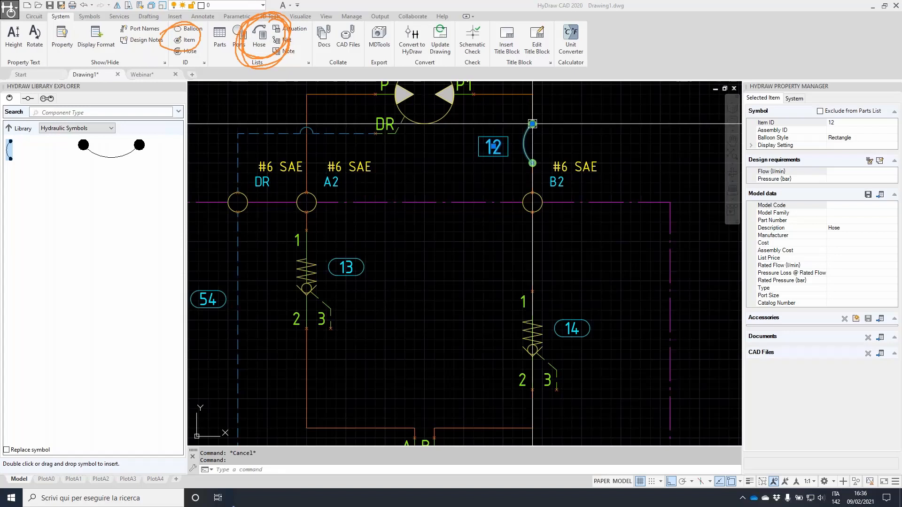
{"action": "key", "text": "Escape"}
{"action": "scroll", "coordinate": [493, 121], "scroll_direction": "down", "scroll_amount": 2}
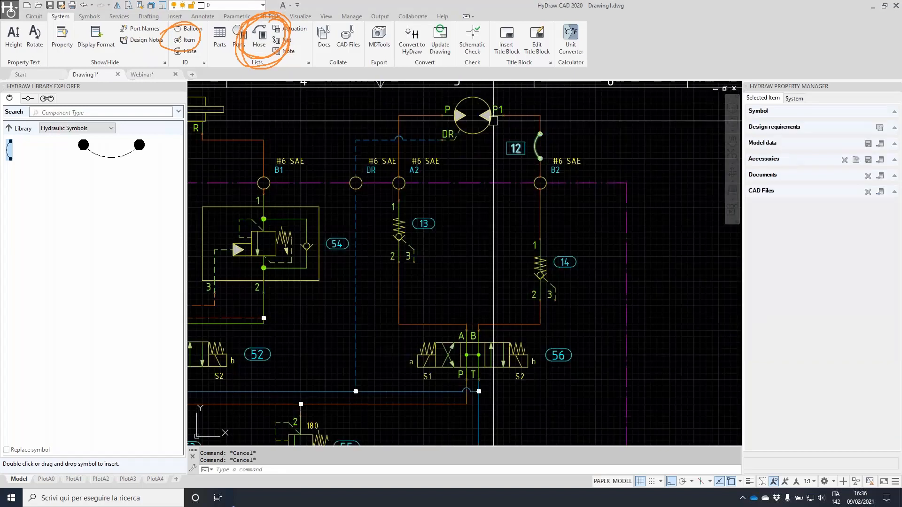
{"action": "left_click", "coordinate": [259, 38]}
{"action": "left_click", "coordinate": [221, 97]}
{"action": "left_click", "coordinate": [510, 322]}
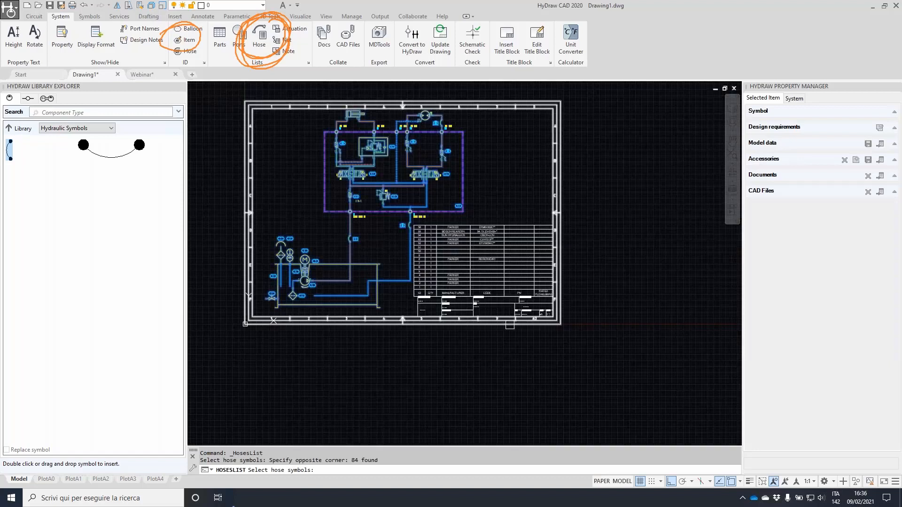
{"action": "key", "text": "Return"}
Insert the hose table for hoses 10–12 near the sheet's top right, cancelling the extra area prompt
{"action": "left_click", "coordinate": [62, 117]}
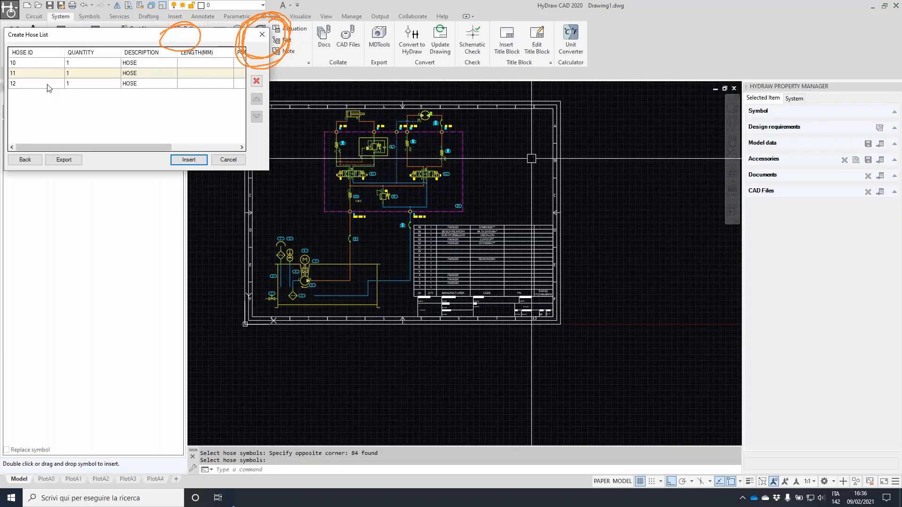
{"action": "left_click", "coordinate": [196, 160]}
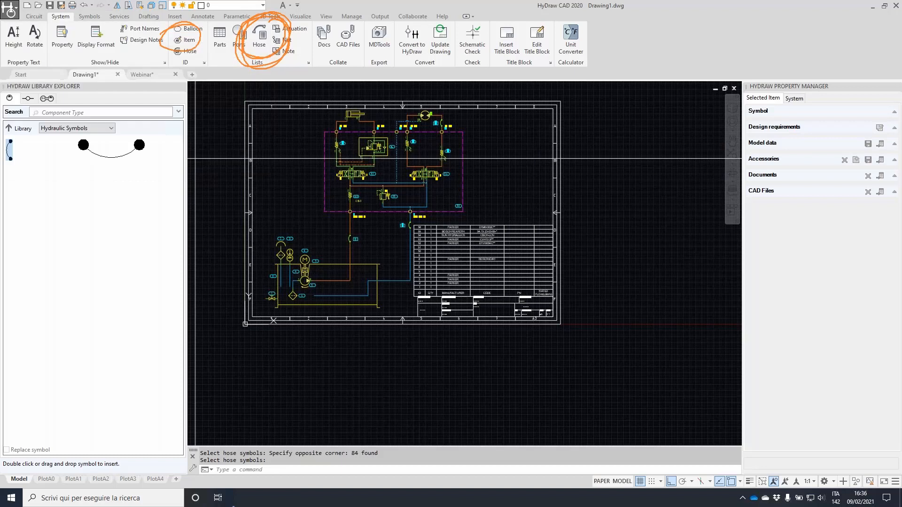
{"action": "left_click", "coordinate": [489, 140]}
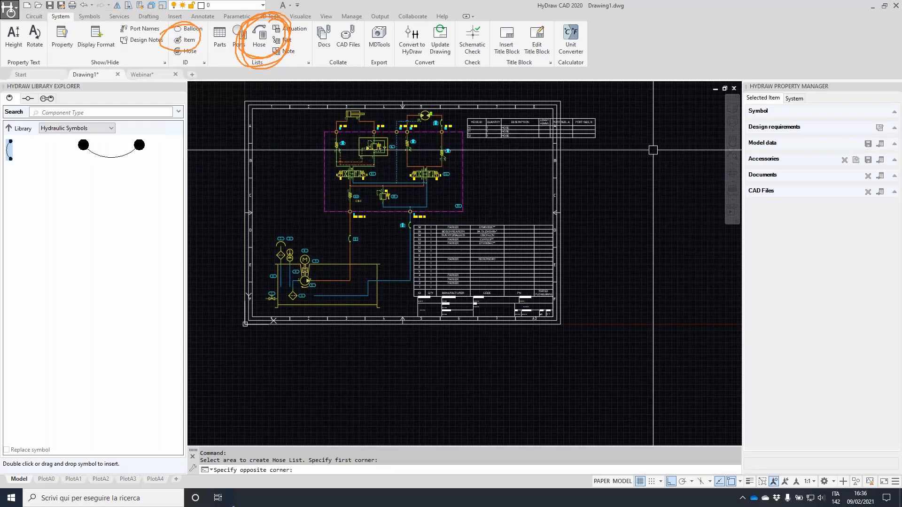
{"action": "scroll", "coordinate": [545, 125], "scroll_direction": "up", "scroll_amount": 4}
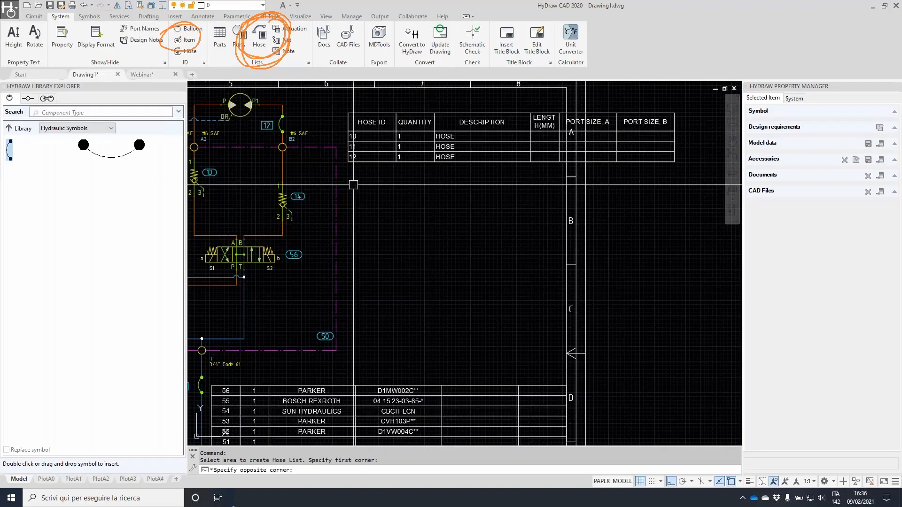
{"action": "middle_click_drag", "start_coordinate": [353, 184], "coordinate": [410, 232]}
{"action": "scroll", "coordinate": [220, 129], "scroll_direction": "up", "scroll_amount": 4}
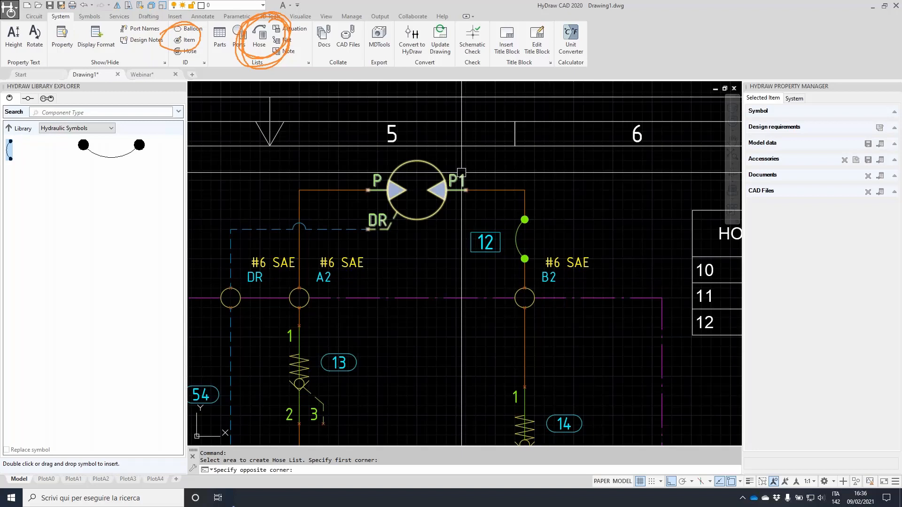
{"action": "scroll", "coordinate": [462, 172], "scroll_direction": "down", "scroll_amount": 4}
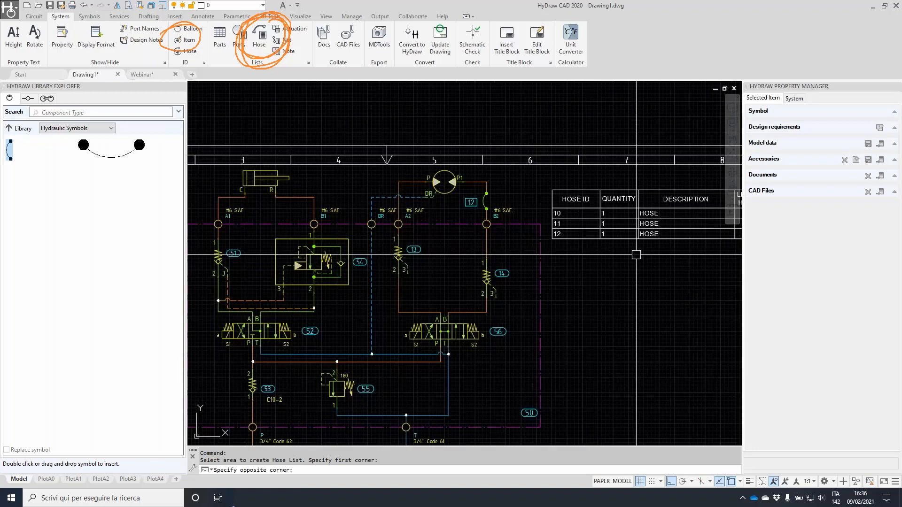
{"action": "scroll", "coordinate": [636, 255], "scroll_direction": "down", "scroll_amount": 2}
{"action": "key", "text": "Escape"}
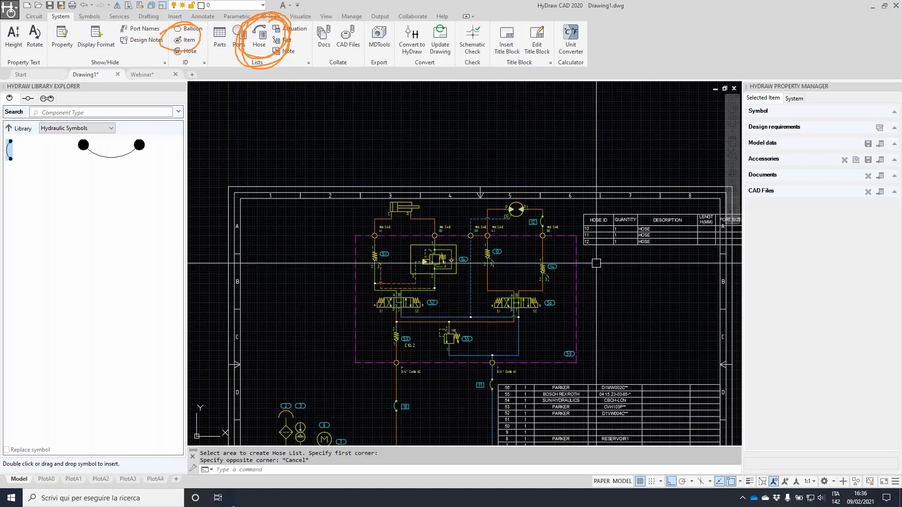
{"action": "middle_click_drag", "start_coordinate": [633, 304], "coordinate": [547, 229]}
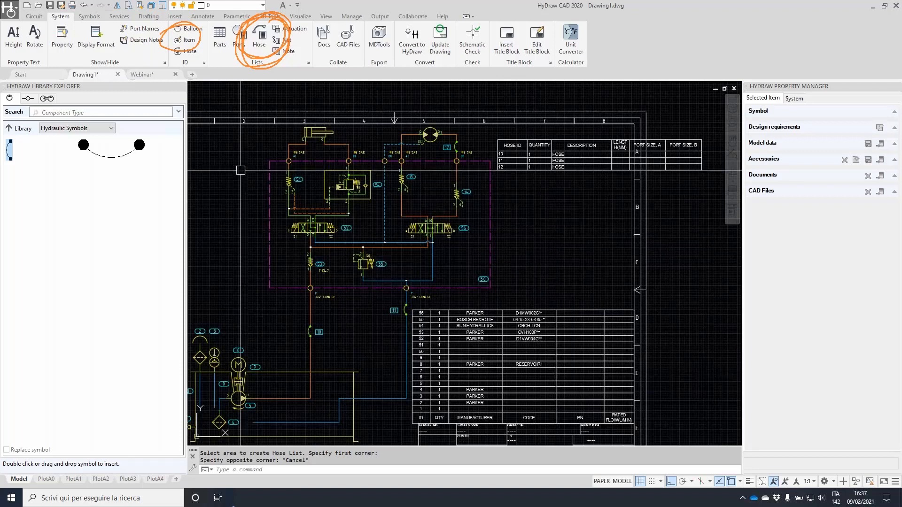
Select the cylinder port C to A1 line and open Fetch Pipe/Tube/Hose from Library
{"action": "scroll", "coordinate": [291, 147], "scroll_direction": "up", "scroll_amount": 3}
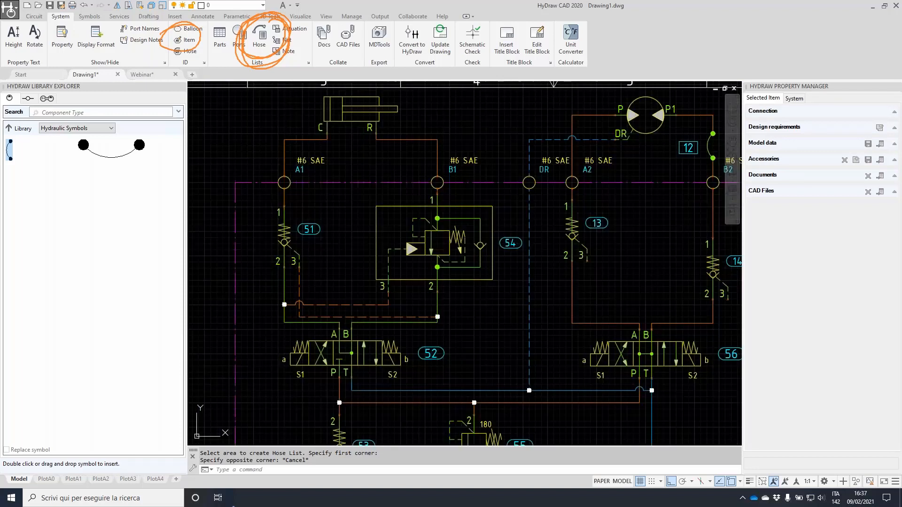
{"action": "left_click", "coordinate": [328, 137]}
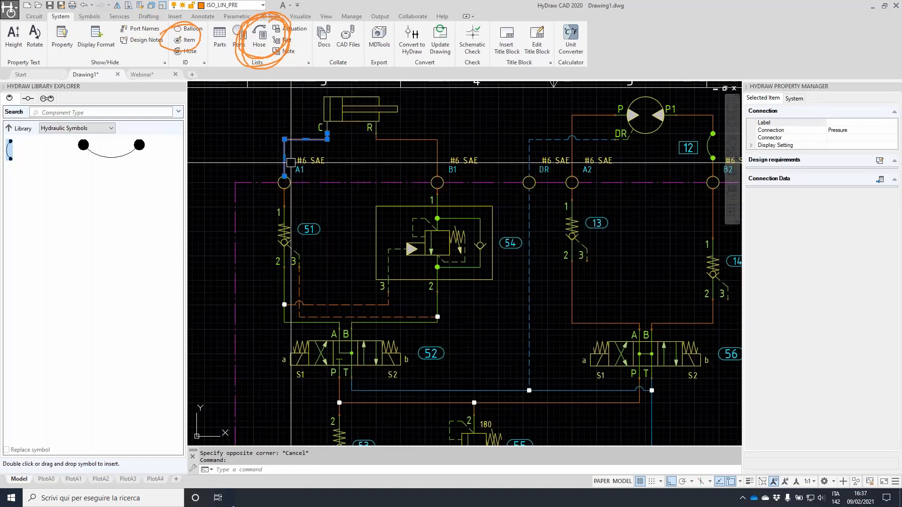
{"action": "scroll", "coordinate": [330, 136], "scroll_direction": "up", "scroll_amount": 2}
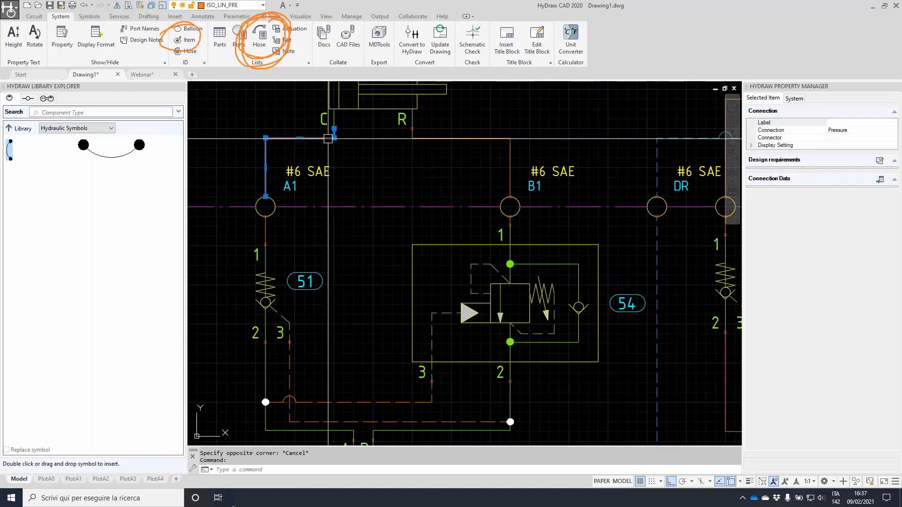
{"action": "scroll", "coordinate": [328, 138], "scroll_direction": "down", "scroll_amount": 3}
{"action": "scroll", "coordinate": [498, 190], "scroll_direction": "up", "scroll_amount": 3}
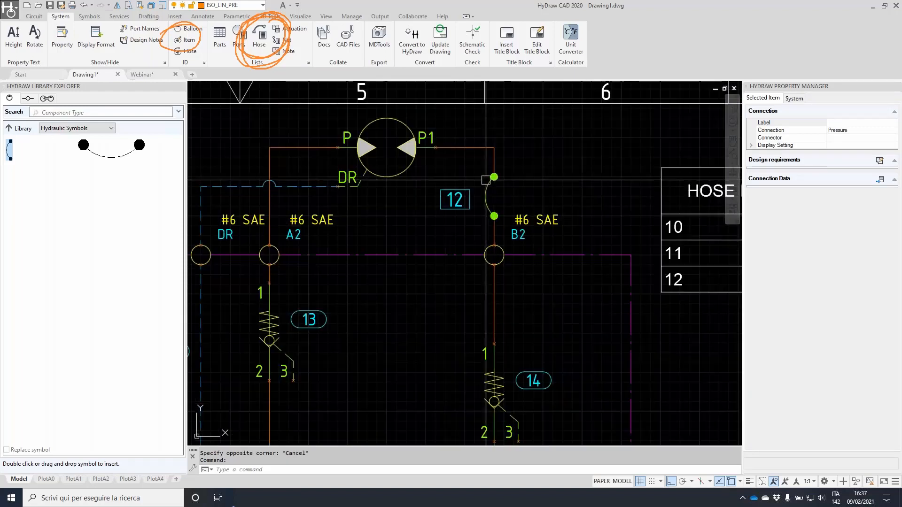
{"action": "scroll", "coordinate": [471, 213], "scroll_direction": "down", "scroll_amount": 1}
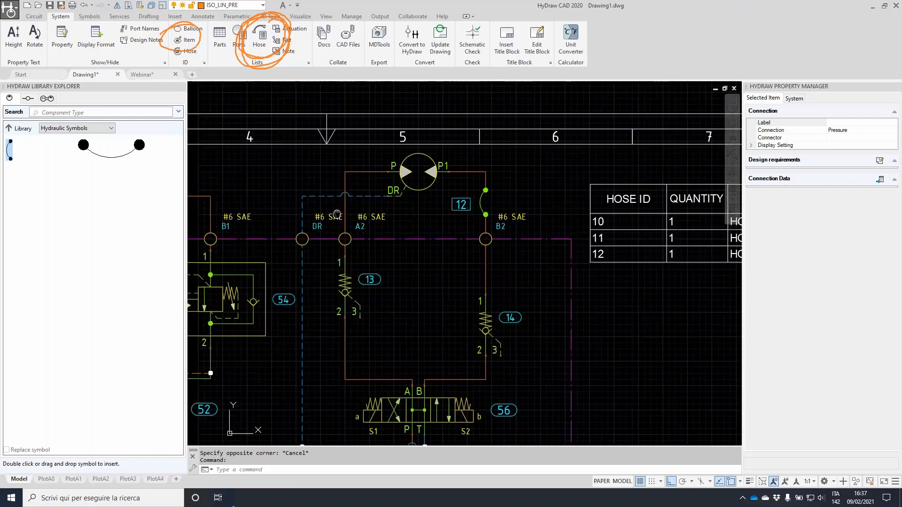
{"action": "middle_click_drag", "start_coordinate": [337, 215], "coordinate": [645, 227]}
{"action": "scroll", "coordinate": [374, 217], "scroll_direction": "up", "scroll_amount": 2}
{"action": "left_click", "coordinate": [360, 203]}
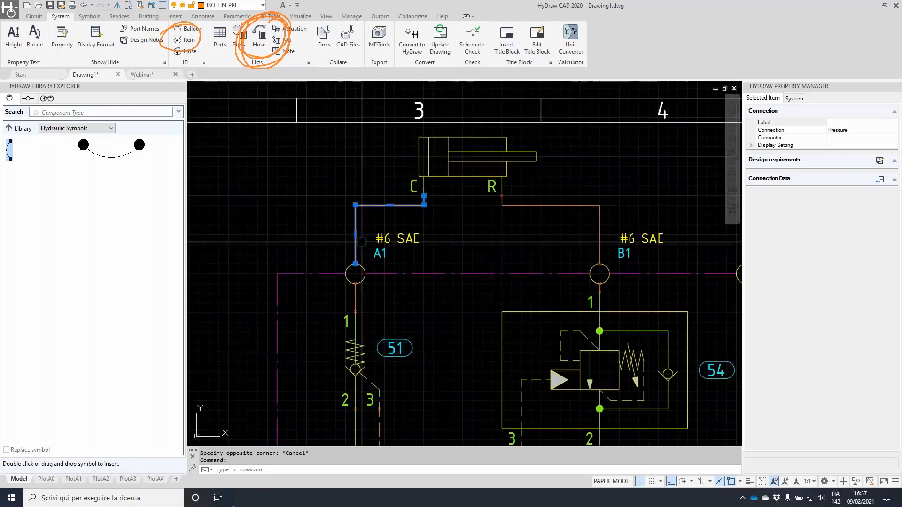
{"action": "left_click", "coordinate": [881, 179]}
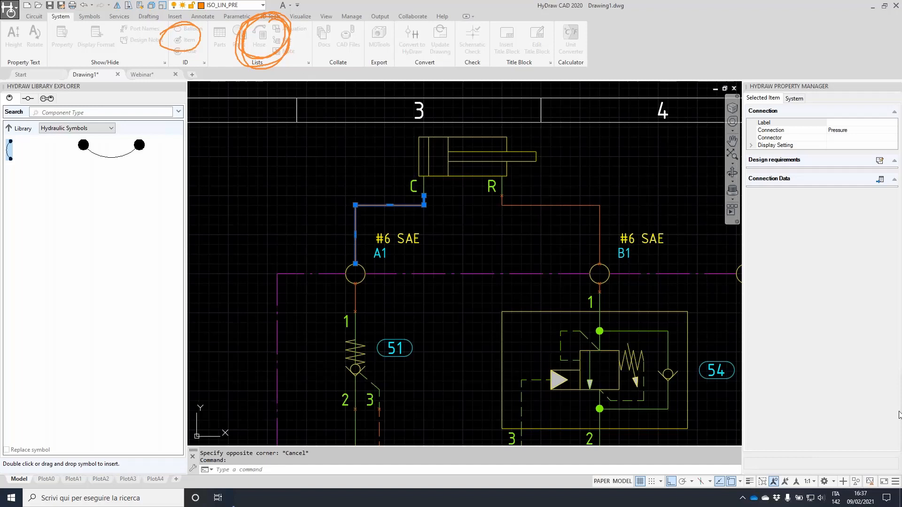
Assign a Ø12x1.5 tube from the library to the C–A1 connection
{"action": "left_click_drag", "start_coordinate": [899, 423], "coordinate": [444, 132]}
{"action": "left_click", "coordinate": [526, 169]}
{"action": "left_click", "coordinate": [520, 184]}
{"action": "left_click", "coordinate": [305, 284]}
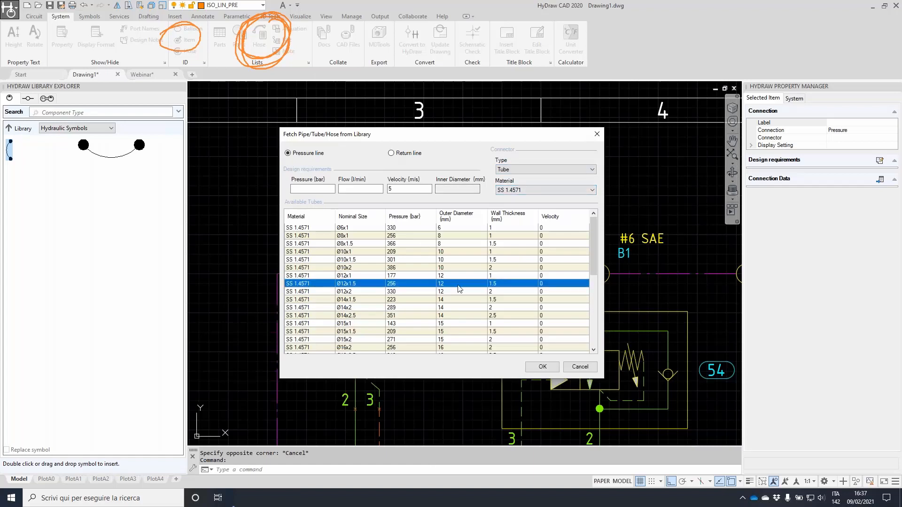
{"action": "left_click", "coordinate": [542, 367]}
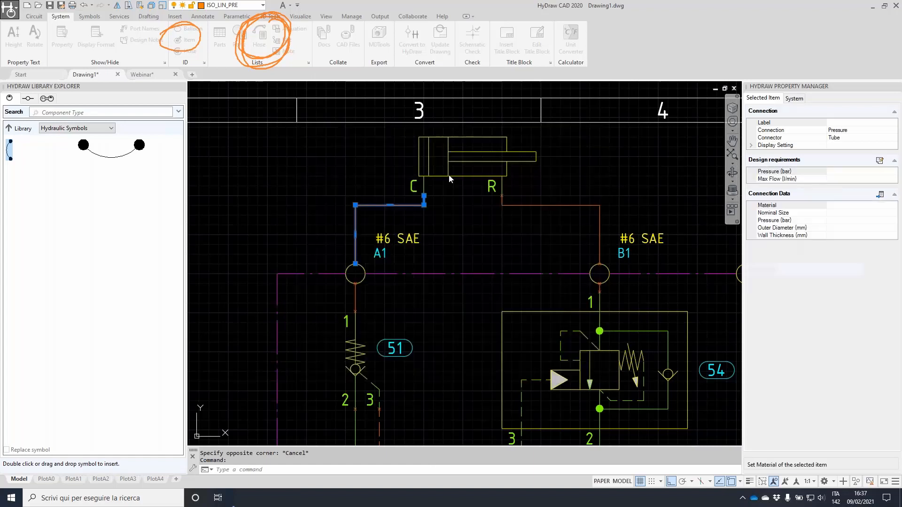
{"action": "scroll", "coordinate": [339, 290], "scroll_direction": "up", "scroll_amount": 4}
{"action": "key", "text": "Escape"}
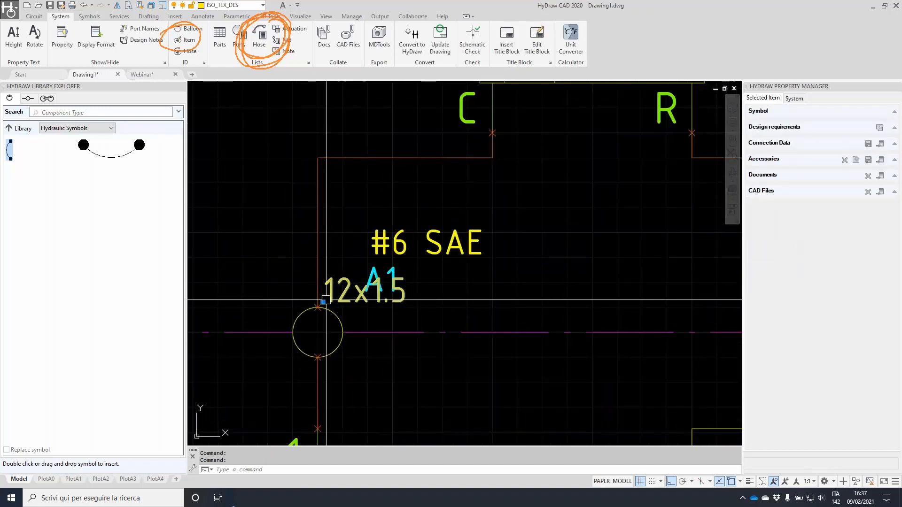
Move the 12x1.5 label above the tube's corner
{"action": "left_click", "coordinate": [323, 302]}
{"action": "left_click", "coordinate": [324, 144]}
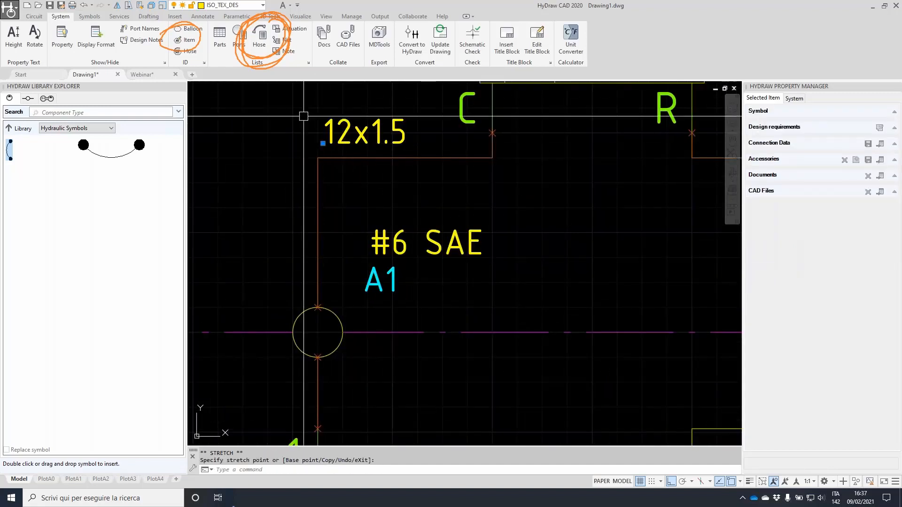
{"action": "scroll", "coordinate": [424, 224], "scroll_direction": "down", "scroll_amount": 2}
{"action": "scroll", "coordinate": [424, 225], "scroll_direction": "down", "scroll_amount": 2}
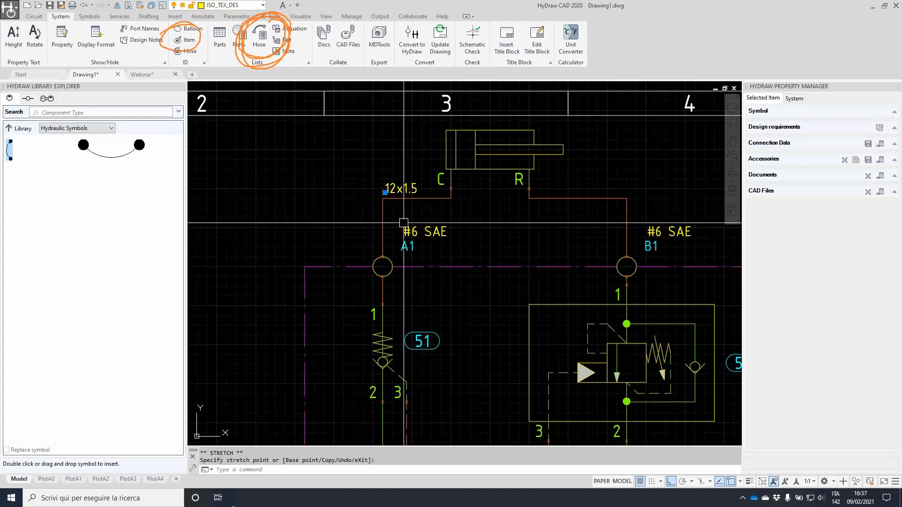
{"action": "key", "text": "Escape"}
{"action": "left_click", "coordinate": [591, 197]}
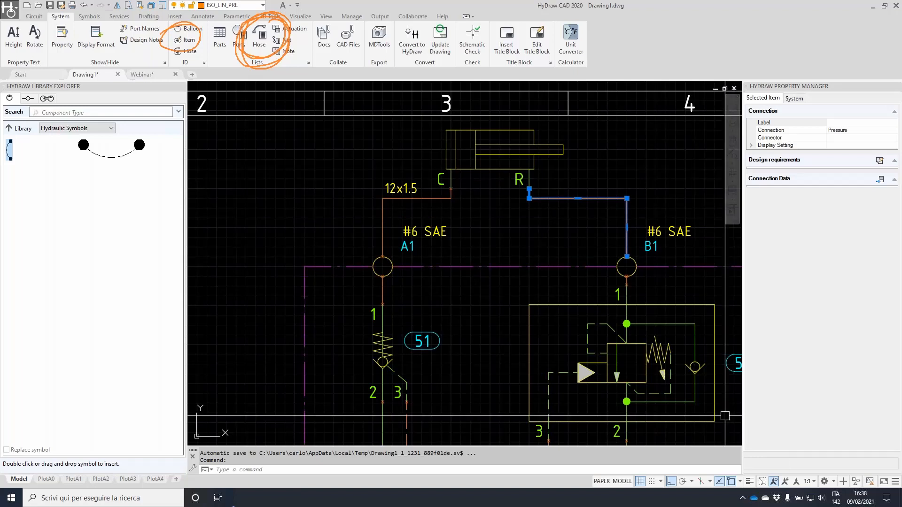
{"action": "key", "text": "Escape"}
{"action": "key", "text": "Escape"}
{"action": "scroll", "coordinate": [579, 251], "scroll_direction": "down", "scroll_amount": 3}
{"action": "middle_click_drag", "start_coordinate": [671, 293], "coordinate": [527, 208]}
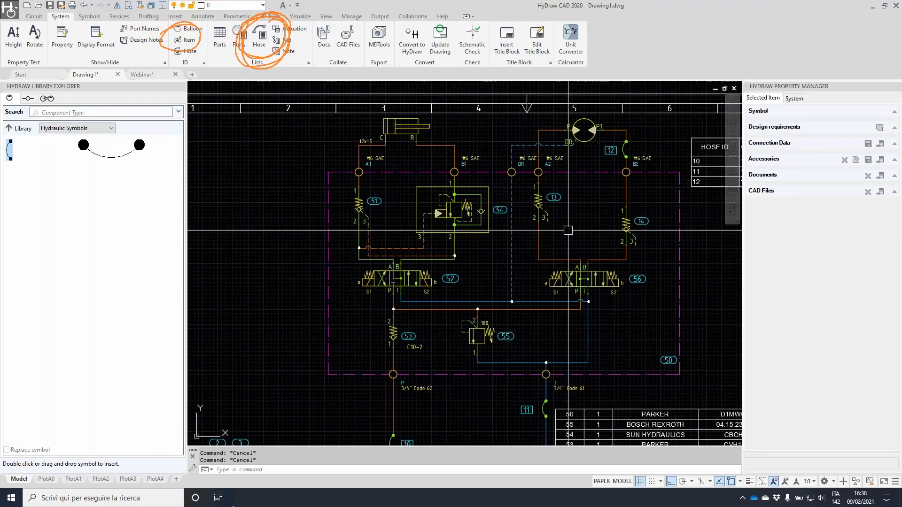
{"action": "middle_click_drag", "start_coordinate": [600, 303], "coordinate": [408, 168]}
{"action": "middle_click_drag", "start_coordinate": [553, 342], "coordinate": [532, 261]}
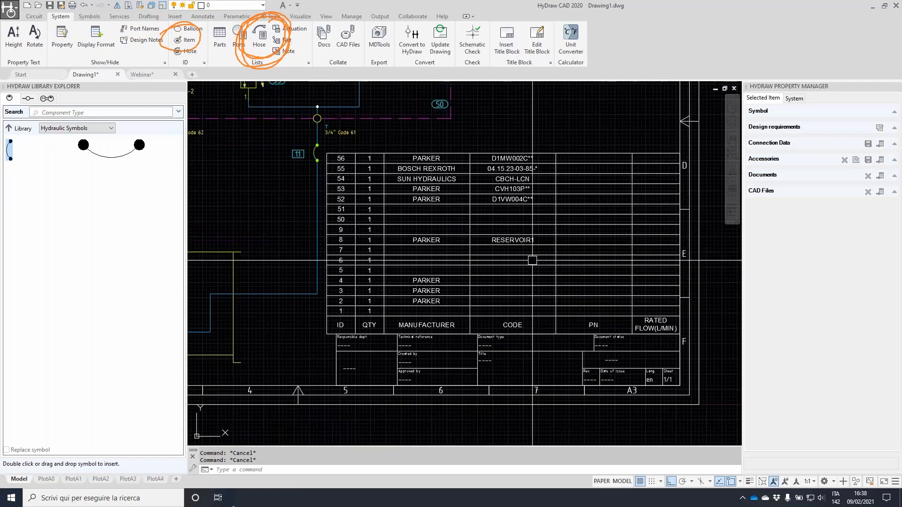
{"action": "left_click", "coordinate": [427, 290]}
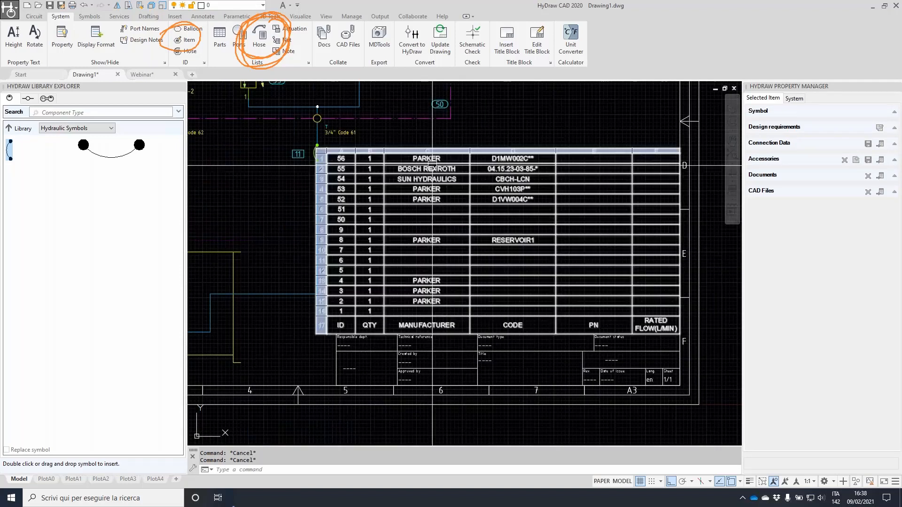
{"action": "scroll", "coordinate": [342, 302], "scroll_direction": "up", "scroll_amount": 2}
{"action": "middle_click_drag", "start_coordinate": [342, 301], "coordinate": [672, 294]}
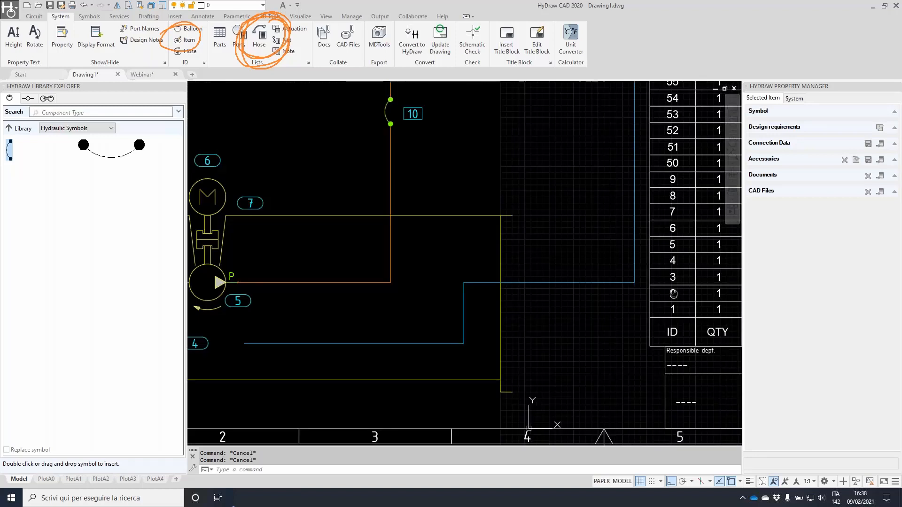
{"action": "scroll", "coordinate": [355, 306], "scroll_direction": "down", "scroll_amount": 2}
{"action": "middle_click_drag", "start_coordinate": [202, 230], "coordinate": [379, 267]}
{"action": "scroll", "coordinate": [378, 268], "scroll_direction": "up", "scroll_amount": 3}
{"action": "left_click", "coordinate": [391, 282]}
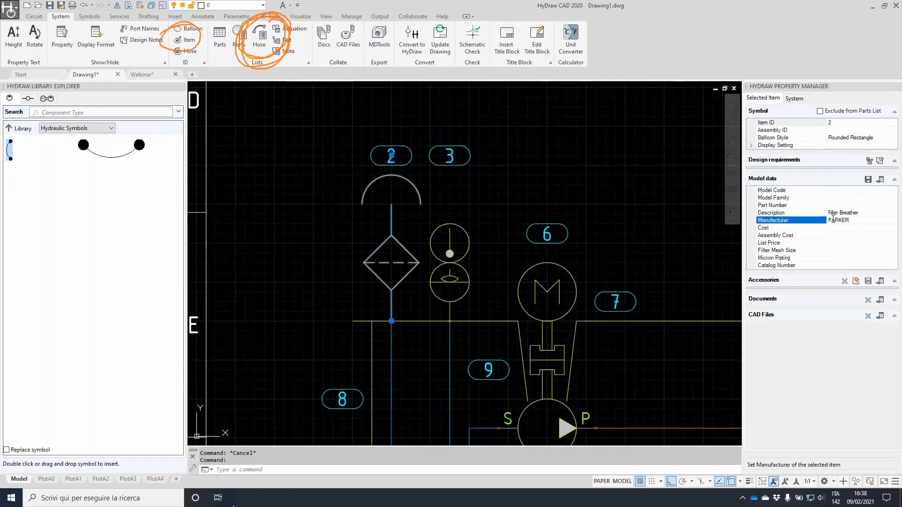
{"action": "scroll", "coordinate": [649, 209], "scroll_direction": "down", "scroll_amount": 5}
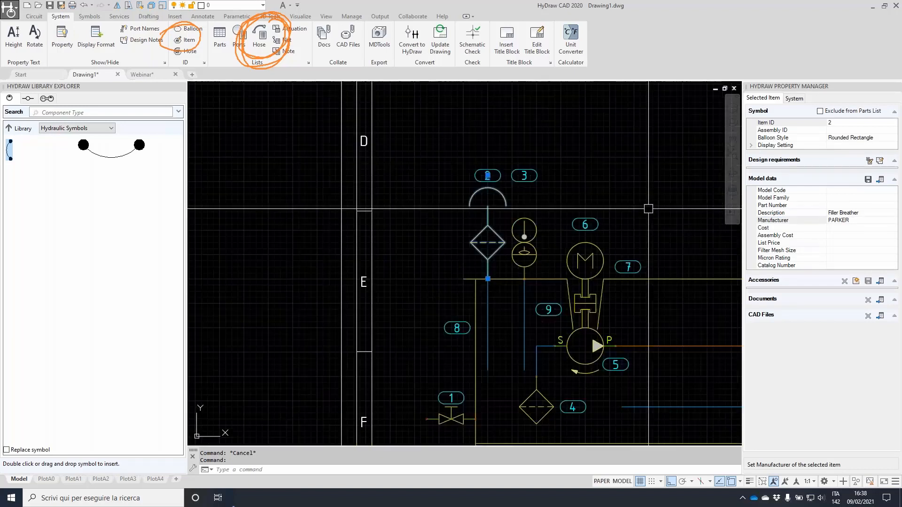
{"action": "key", "text": "Escape"}
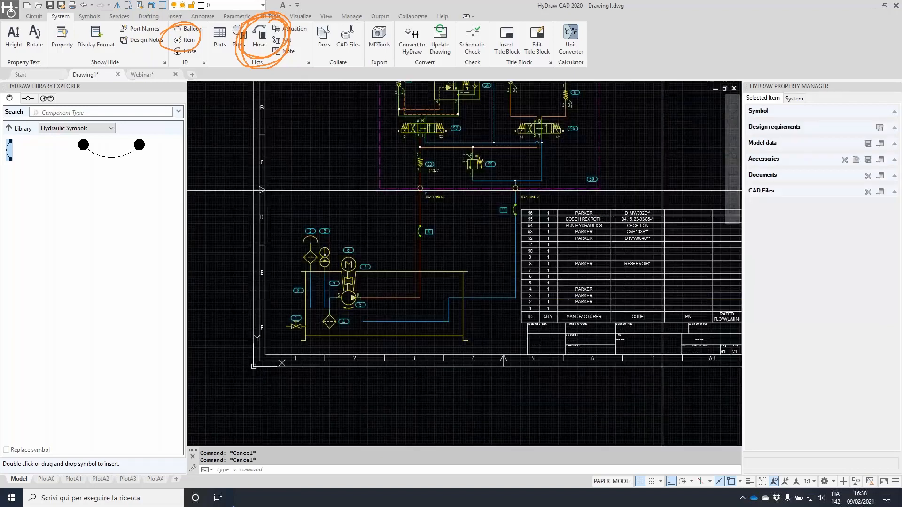
Delete the old parts list table and build a new parts list from ALL symbols
{"action": "left_click", "coordinate": [662, 189]}
{"action": "key", "text": "Delete"}
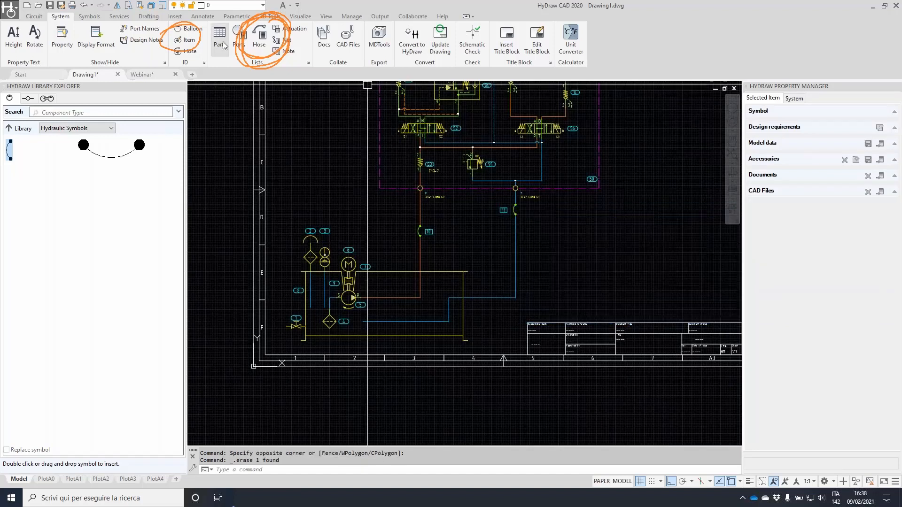
{"action": "left_click", "coordinate": [225, 43]}
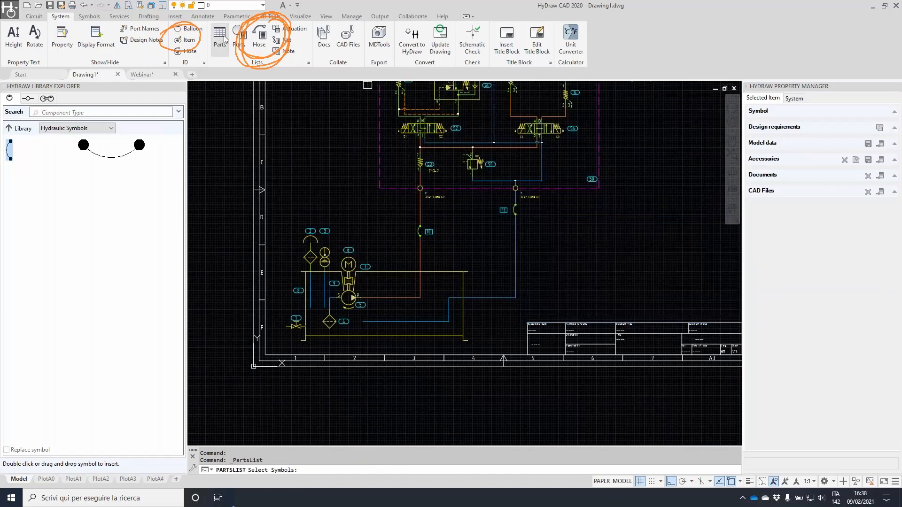
{"action": "left_click", "coordinate": [517, 411]}
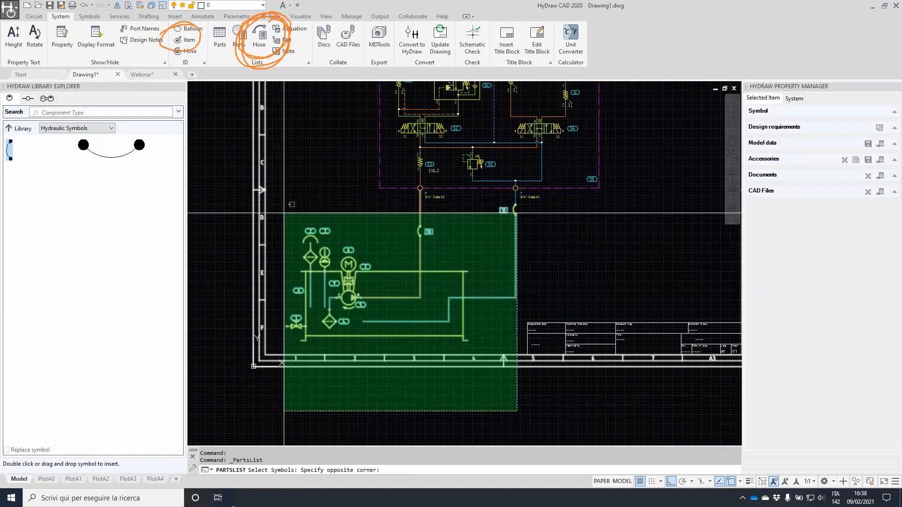
{"action": "scroll", "coordinate": [319, 195], "scroll_direction": "down", "scroll_amount": 5}
{"action": "key", "text": "Escape"}
{"action": "type", "text": "ALL"}
{"action": "key", "text": "Return"}
{"action": "key", "text": "Return"}
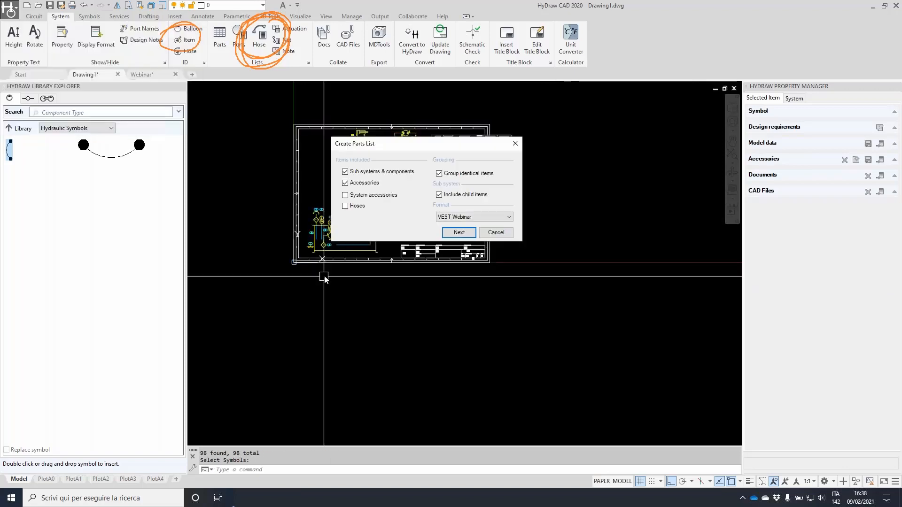
{"action": "left_click", "coordinate": [470, 233]}
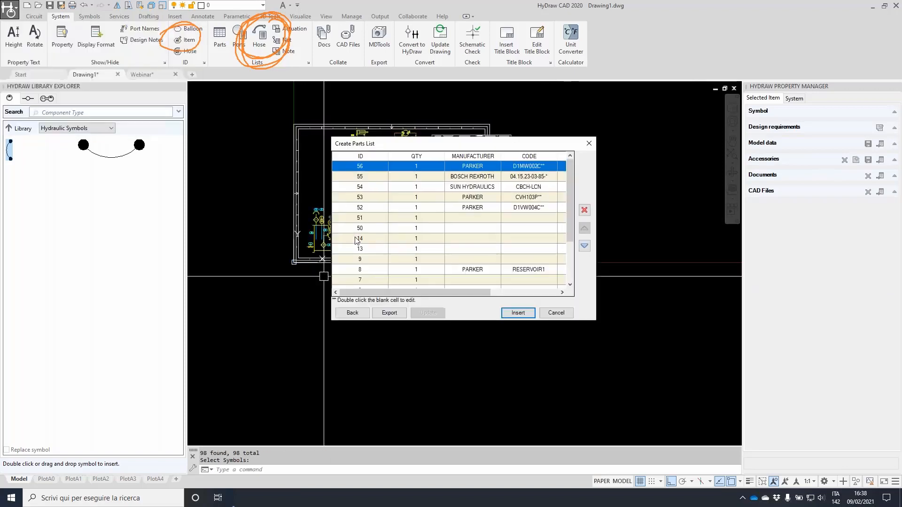
{"action": "left_click_drag", "start_coordinate": [595, 323], "coordinate": [854, 403]}
Enter codes SFSFSFSFSFDSAF, FSASFASFASAF and SFASAFSAF for parts 50, 14 and 13, and update the drawing
{"action": "left_click", "coordinate": [528, 228]}
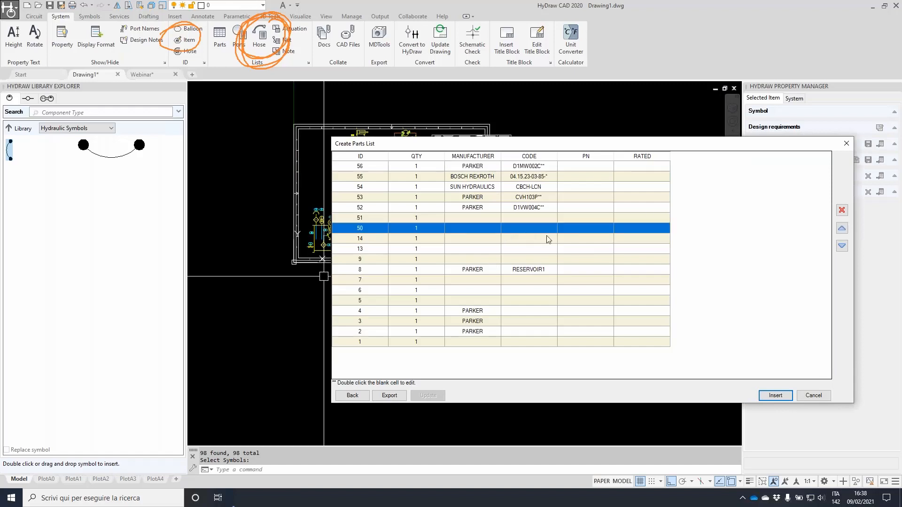
{"action": "double_click", "coordinate": [528, 227]}
{"action": "type", "text": "SFSFSFSFSFDSAF"}
{"action": "double_click", "coordinate": [524, 235]}
{"action": "type", "text": "FSASFASFASAF"}
{"action": "double_click", "coordinate": [536, 250]}
{"action": "type", "text": "SFASAFSAF"}
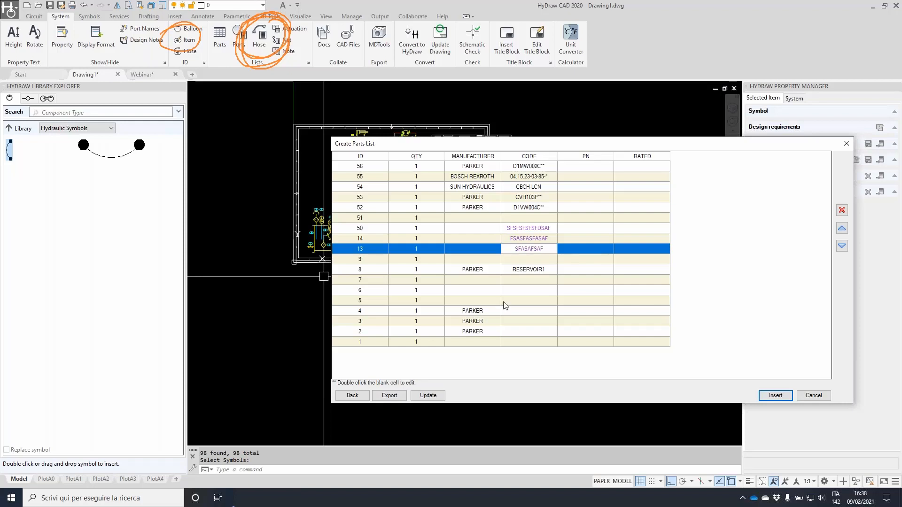
{"action": "left_click", "coordinate": [428, 397]}
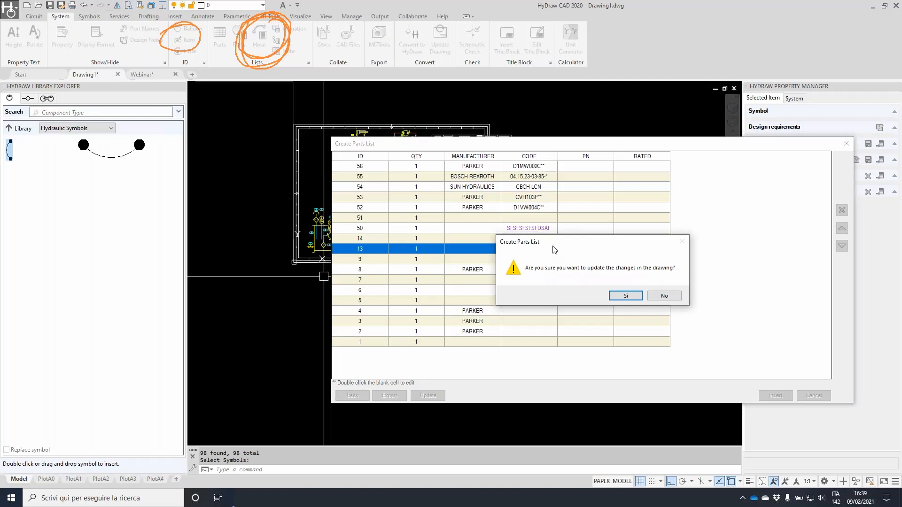
{"action": "left_click", "coordinate": [625, 297]}
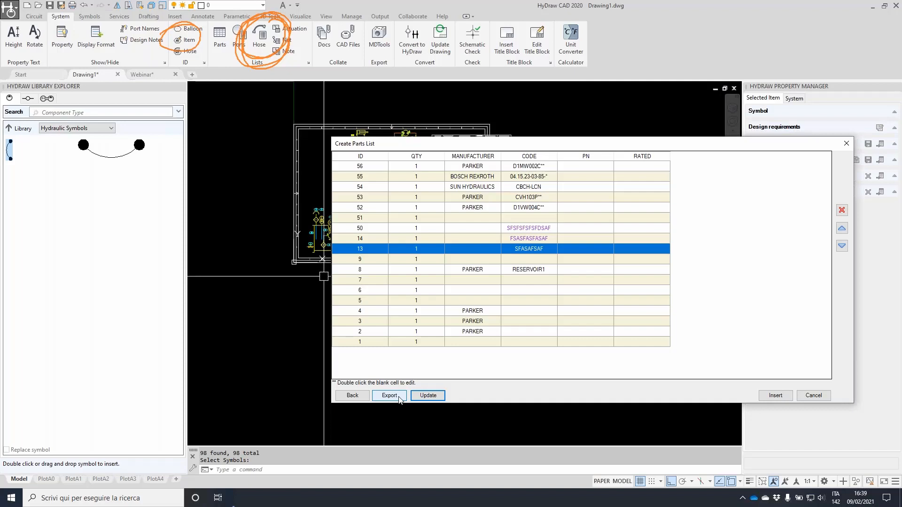
Insert the regenerated parts list table just outside the sheet's right edge
{"action": "left_click", "coordinate": [775, 396]}
{"action": "left_click", "coordinate": [511, 162]}
{"action": "left_click", "coordinate": [586, 260]}
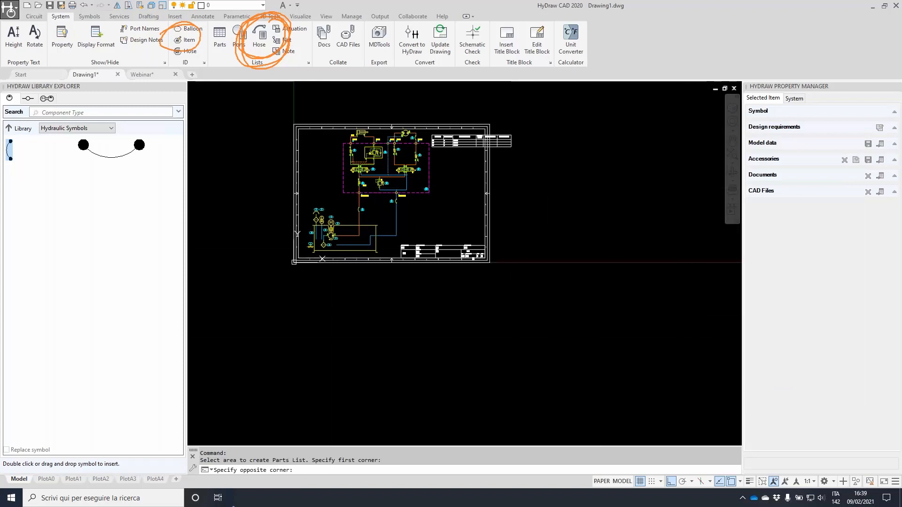
{"action": "scroll", "coordinate": [566, 181], "scroll_direction": "up", "scroll_amount": 5}
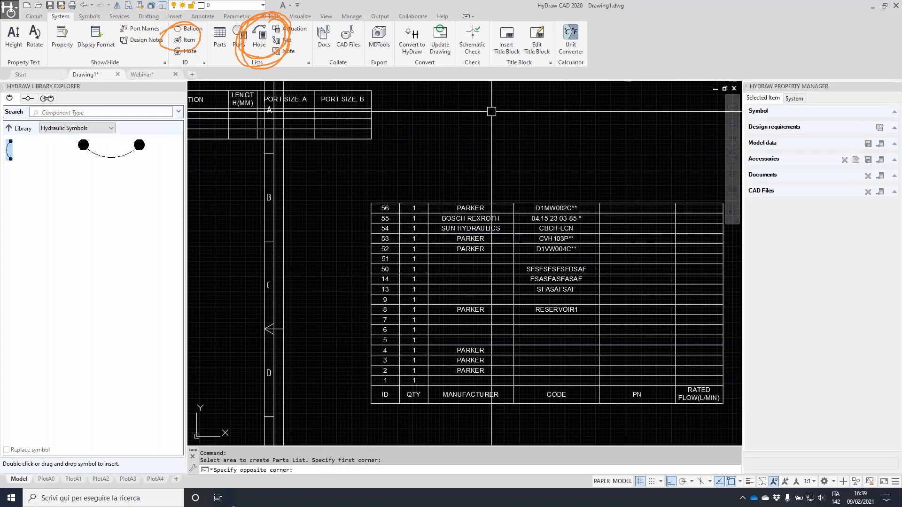
{"action": "left_click", "coordinate": [289, 52]}
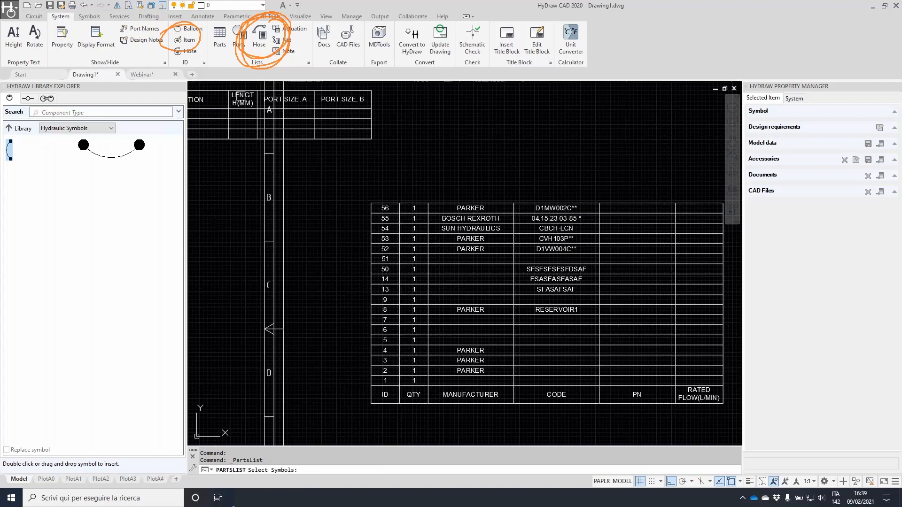
{"action": "scroll", "coordinate": [619, 142], "scroll_direction": "down", "scroll_amount": 5}
{"action": "left_click_drag", "start_coordinate": [619, 143], "coordinate": [241, 389]}
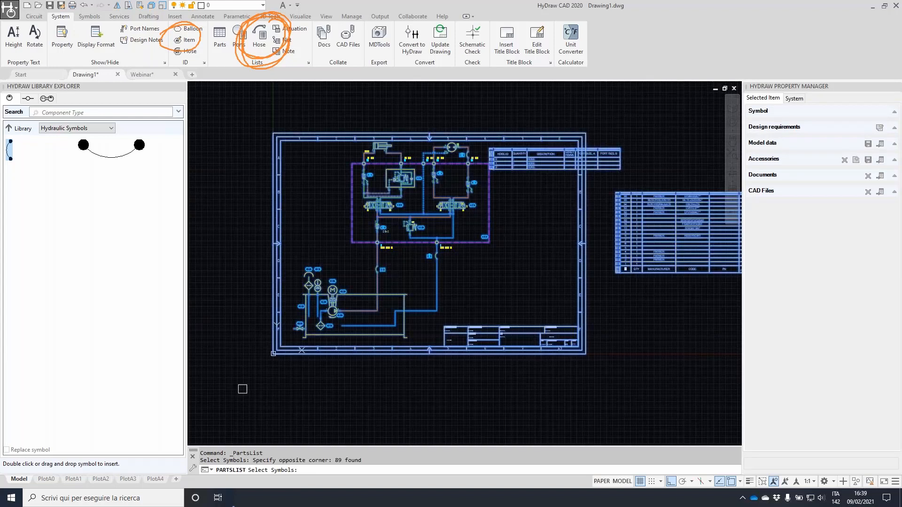
{"action": "key", "text": "Return"}
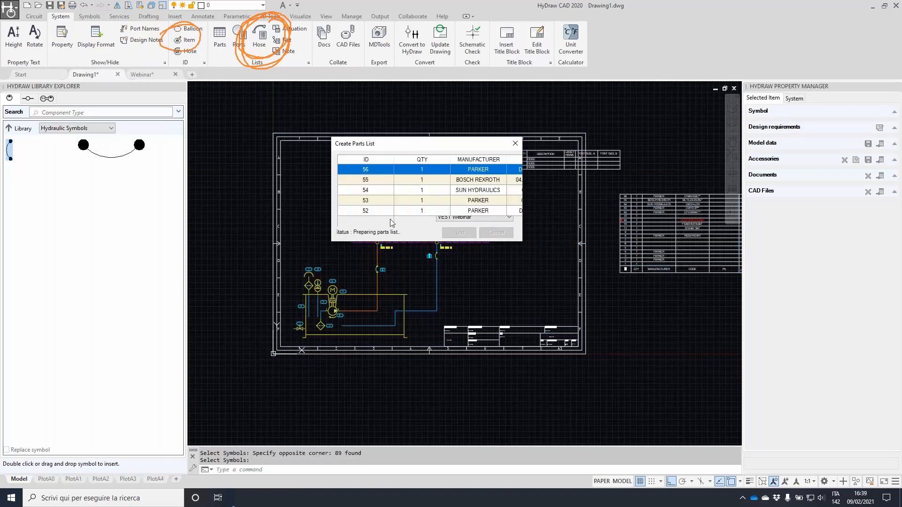
{"action": "left_click", "coordinate": [394, 314]}
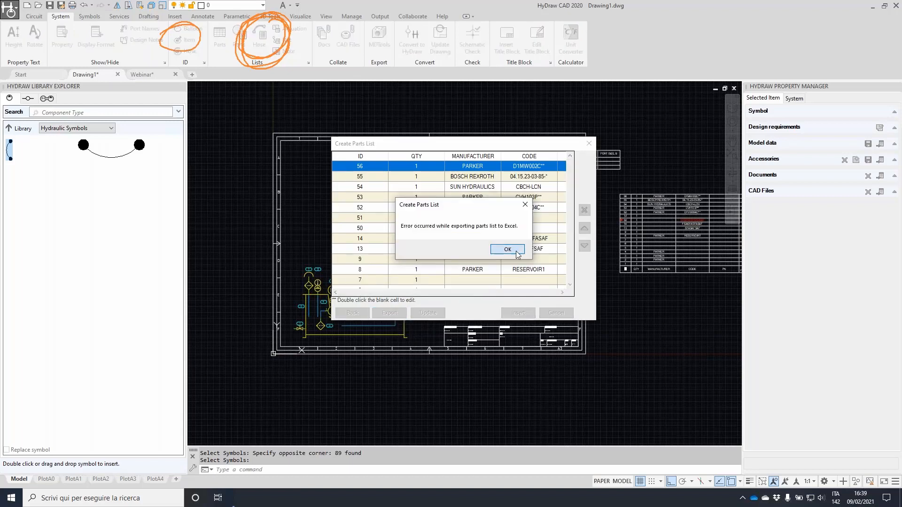
{"action": "left_click", "coordinate": [508, 250]}
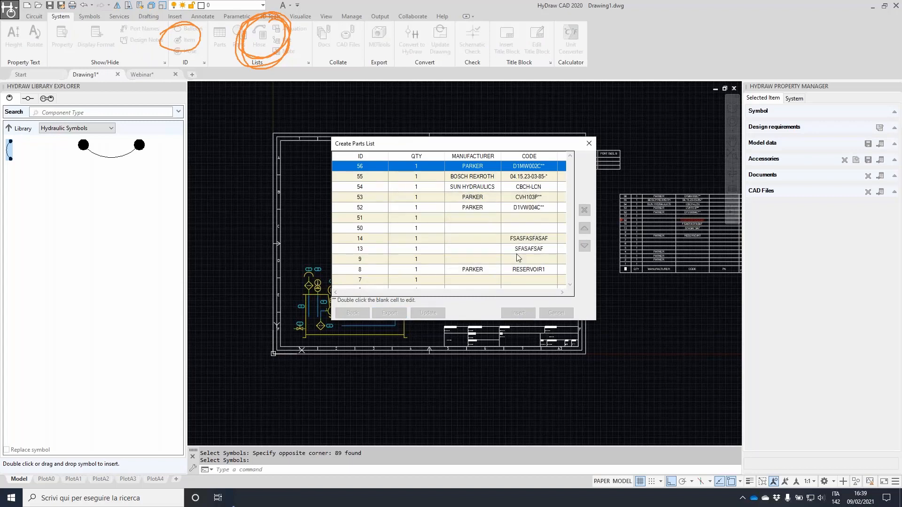
{"action": "left_click", "coordinate": [547, 316]}
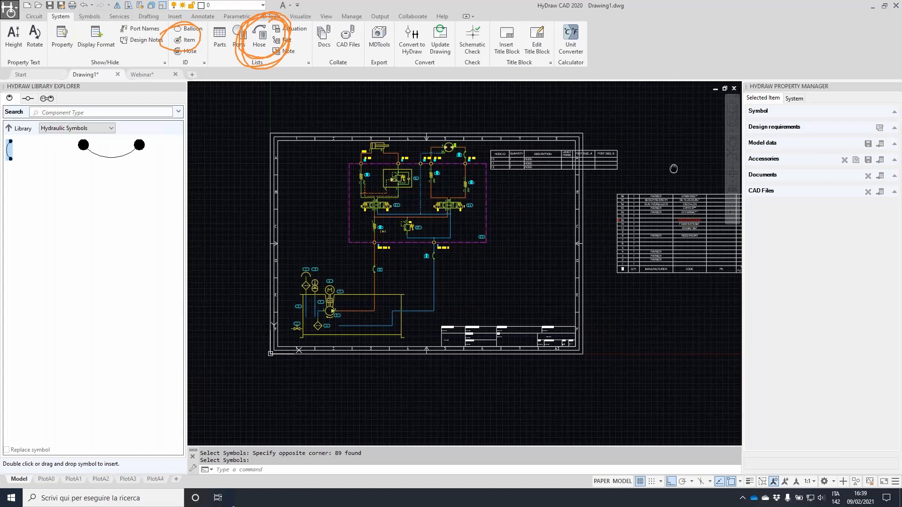
Window-select the parts list table beside the sheet and delete it
{"action": "middle_click_drag", "start_coordinate": [674, 169], "coordinate": [437, 217]}
{"action": "key", "text": "Escape"}
{"action": "key", "text": "Escape"}
{"action": "left_click", "coordinate": [456, 227]}
{"action": "left_click", "coordinate": [401, 308]}
{"action": "key", "text": "Delete"}
Move the hose table for hoses 10–12 up above the sheet's top-right border
{"action": "mouse_move", "coordinate": [374, 272]}
{"action": "middle_mouse_down"}
{"action": "mouse_move", "coordinate": [549, 248]}
{"action": "mouse_move", "coordinate": [574, 255]}
{"action": "middle_mouse_up"}
{"action": "key", "text": "Escape"}
{"action": "key", "text": "Escape"}
{"action": "scroll", "coordinate": [465, 187], "scroll_direction": "up", "scroll_amount": 4}
{"action": "left_click", "coordinate": [465, 186]}
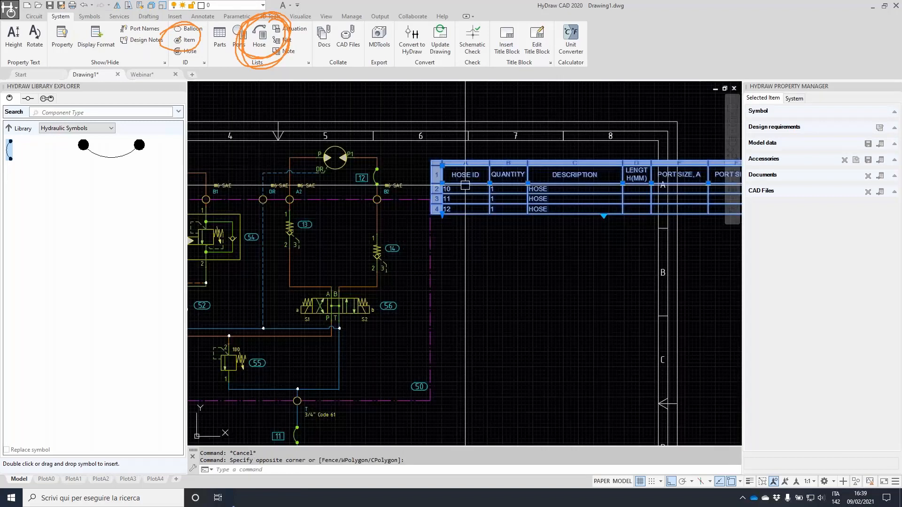
{"action": "key", "text": "Escape"}
{"action": "left_click", "coordinate": [456, 154]}
{"action": "left_click", "coordinate": [458, 153]}
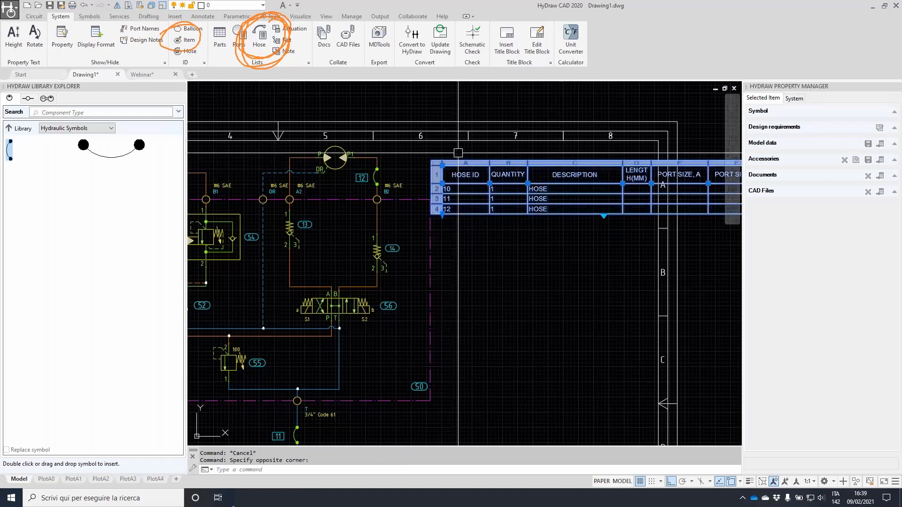
{"action": "left_click", "coordinate": [444, 164]}
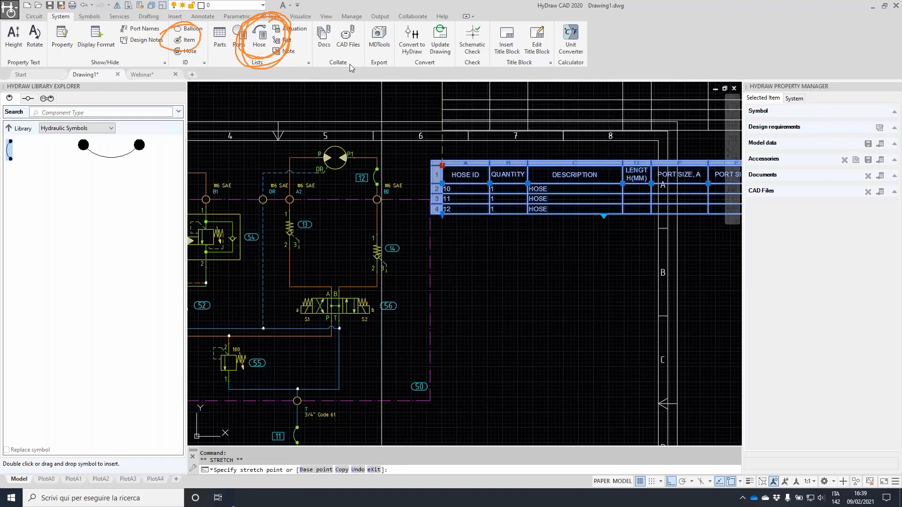
{"action": "middle_click_drag", "start_coordinate": [444, 164], "coordinate": [442, 322]}
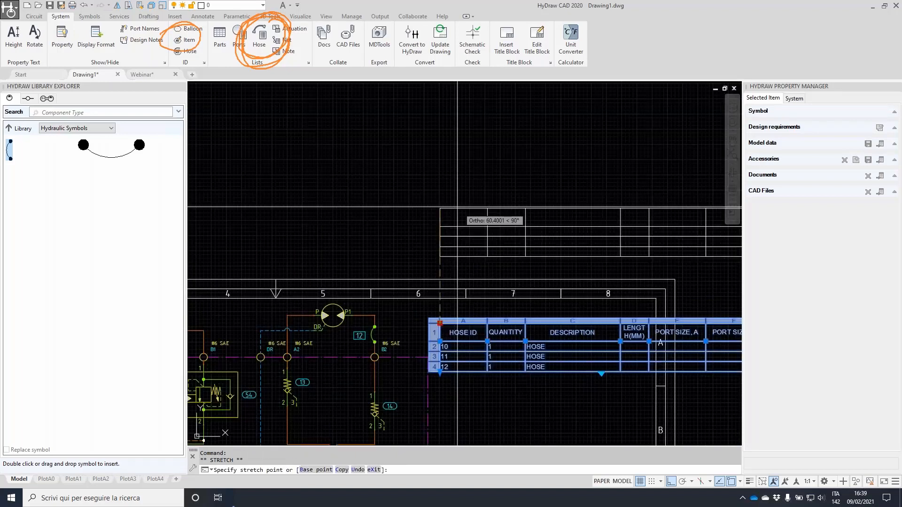
{"action": "left_click", "coordinate": [453, 221]}
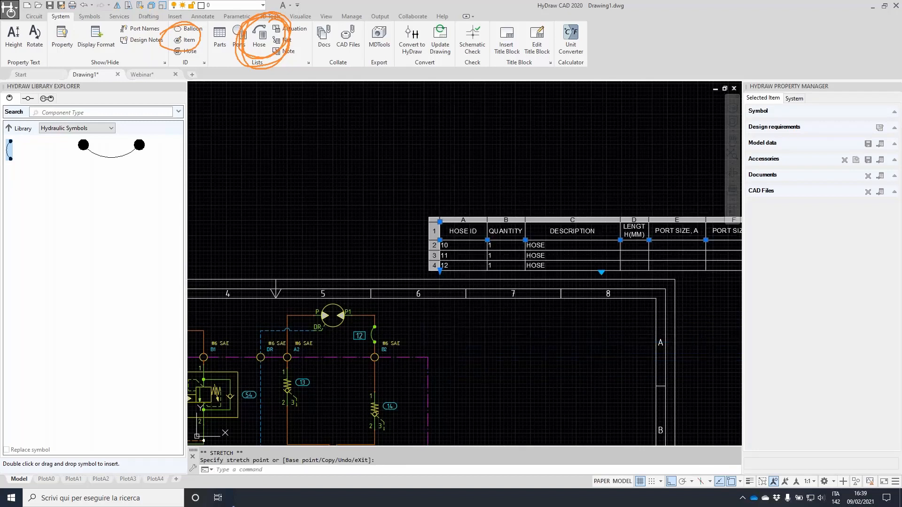
{"action": "key", "text": "Escape"}
{"action": "key", "text": "Escape"}
{"action": "scroll", "coordinate": [470, 226], "scroll_direction": "down", "scroll_amount": 2}
{"action": "scroll", "coordinate": [469, 226], "scroll_direction": "down", "scroll_amount": 3}
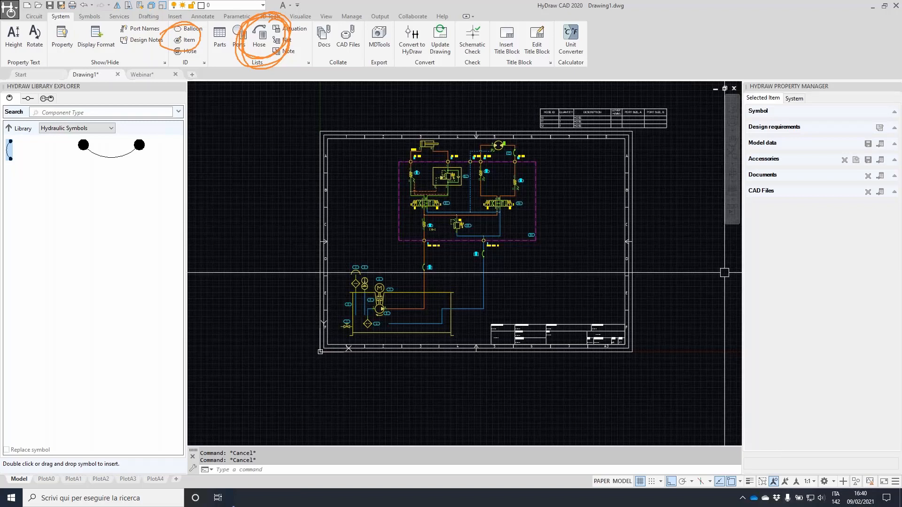
Zoom to hose 10 and select it to review its properties
{"action": "scroll", "coordinate": [444, 263], "scroll_direction": "up", "scroll_amount": 5}
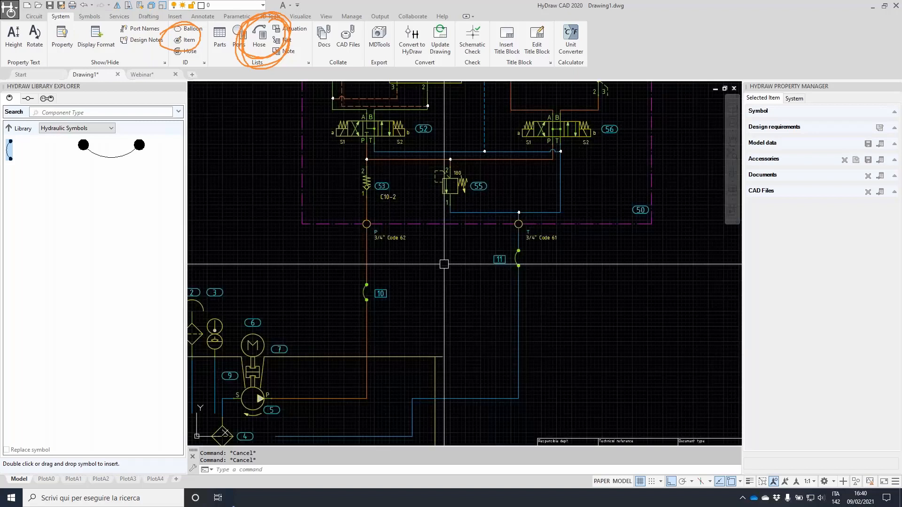
{"action": "scroll", "coordinate": [364, 289], "scroll_direction": "down", "scroll_amount": 5}
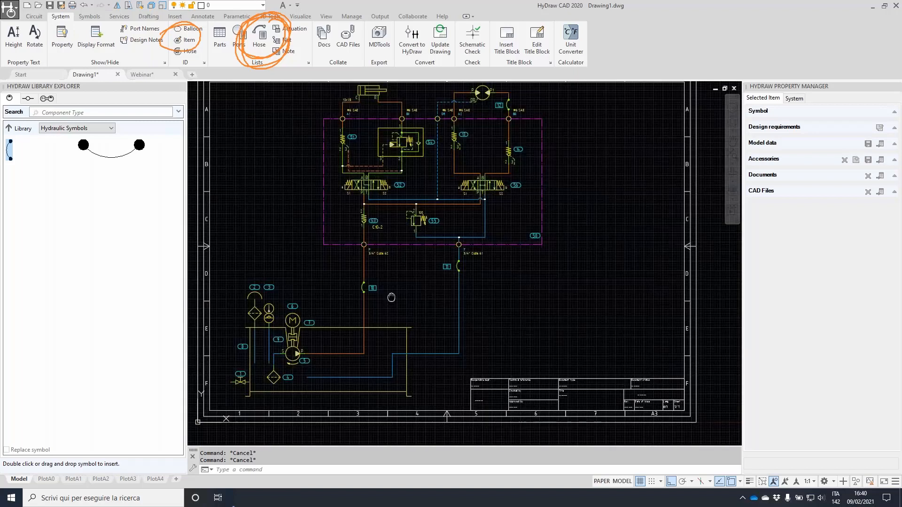
{"action": "middle_click_drag", "start_coordinate": [391, 297], "coordinate": [439, 256]}
{"action": "left_click", "coordinate": [407, 246]}
{"action": "scroll", "coordinate": [406, 248], "scroll_direction": "up", "scroll_amount": 4}
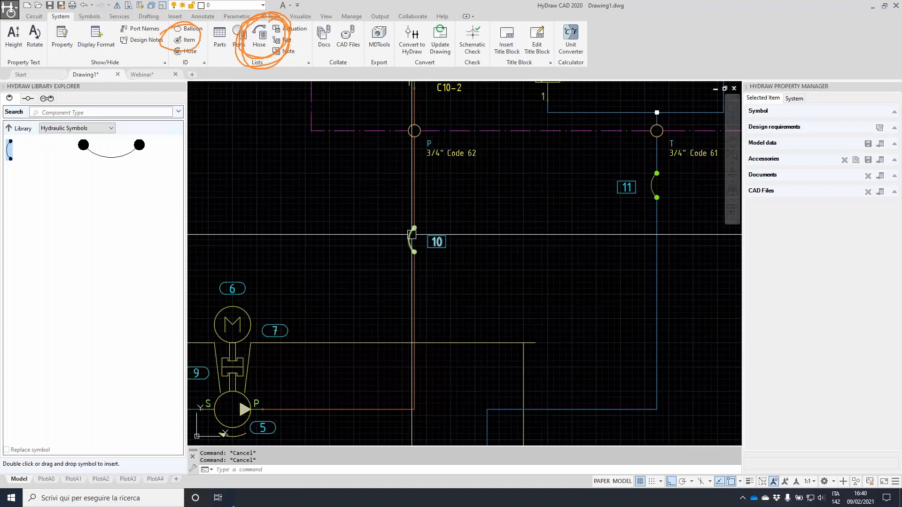
{"action": "scroll", "coordinate": [438, 260], "scroll_direction": "down", "scroll_amount": 2}
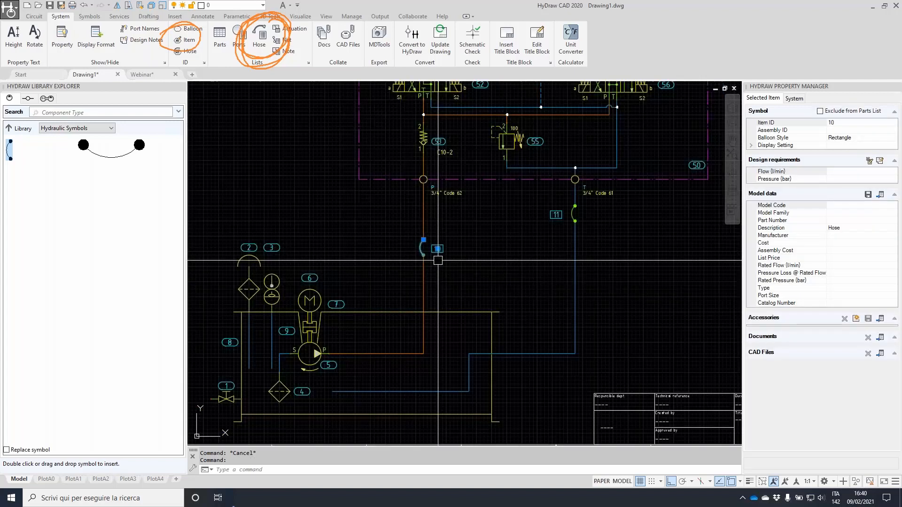
{"action": "scroll", "coordinate": [438, 260], "scroll_direction": "down", "scroll_amount": 2}
{"action": "scroll", "coordinate": [465, 244], "scroll_direction": "up", "scroll_amount": 2}
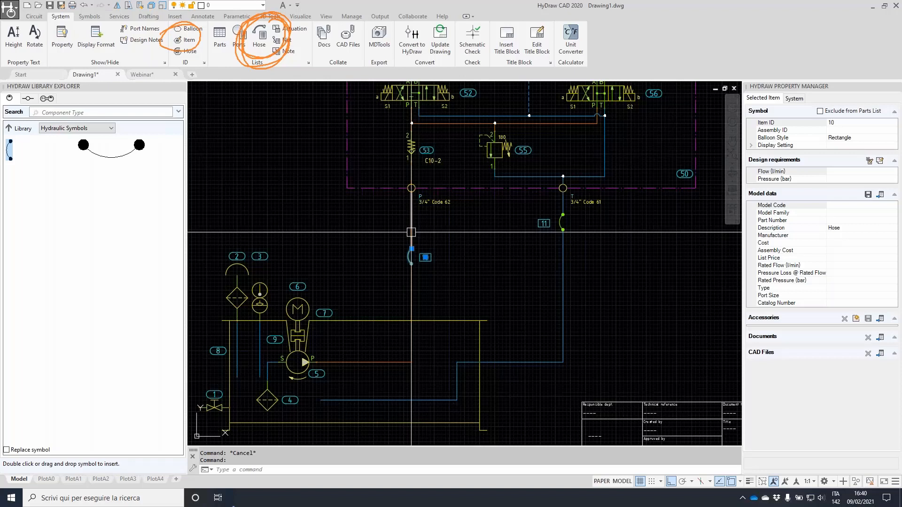
Deselect hose 10, zoom out, and show the System overview of components, ports and envelopes
{"action": "key", "text": "Escape"}
{"action": "scroll", "coordinate": [437, 258], "scroll_direction": "up", "scroll_amount": 4}
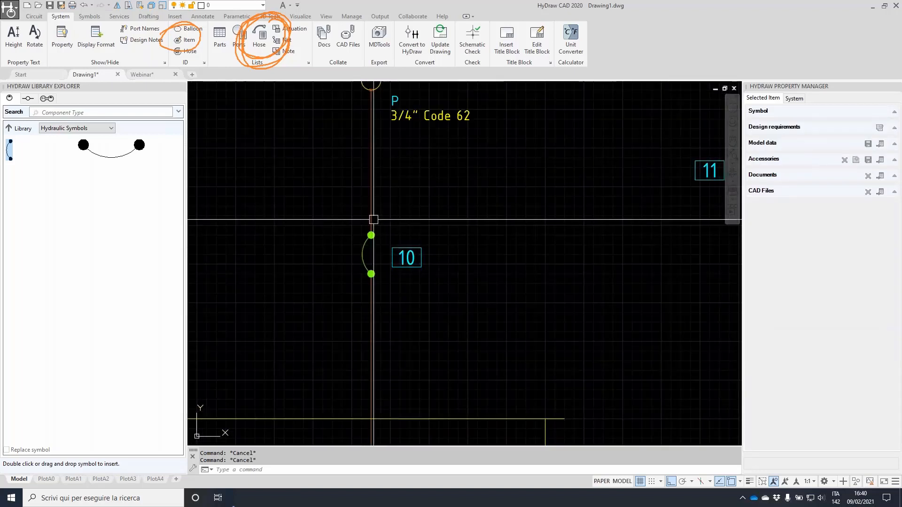
{"action": "scroll", "coordinate": [370, 255], "scroll_direction": "down", "scroll_amount": 2}
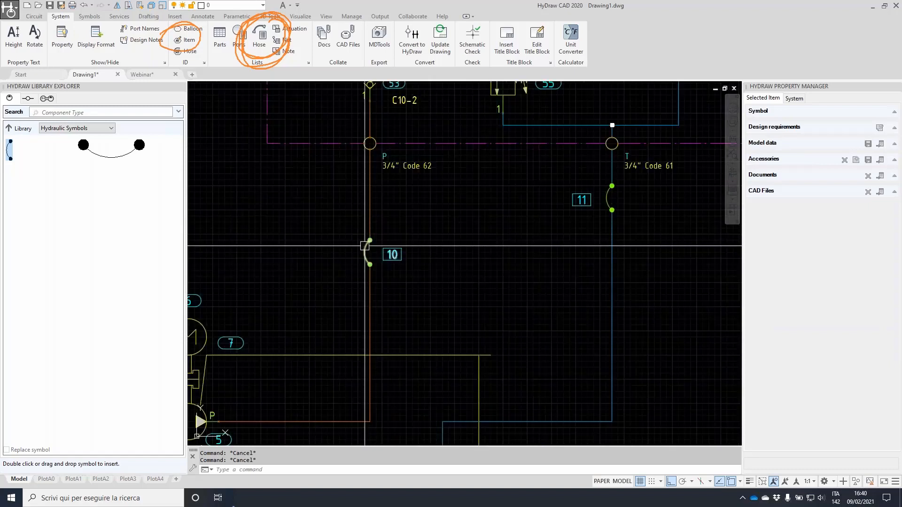
{"action": "scroll", "coordinate": [364, 245], "scroll_direction": "down", "scroll_amount": 2}
{"action": "scroll", "coordinate": [364, 246], "scroll_direction": "down", "scroll_amount": 2}
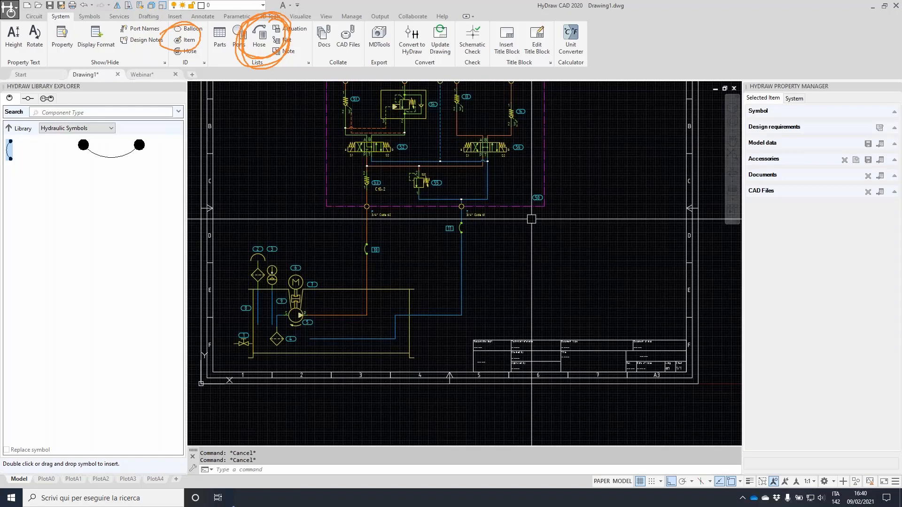
{"action": "left_click", "coordinate": [794, 99]}
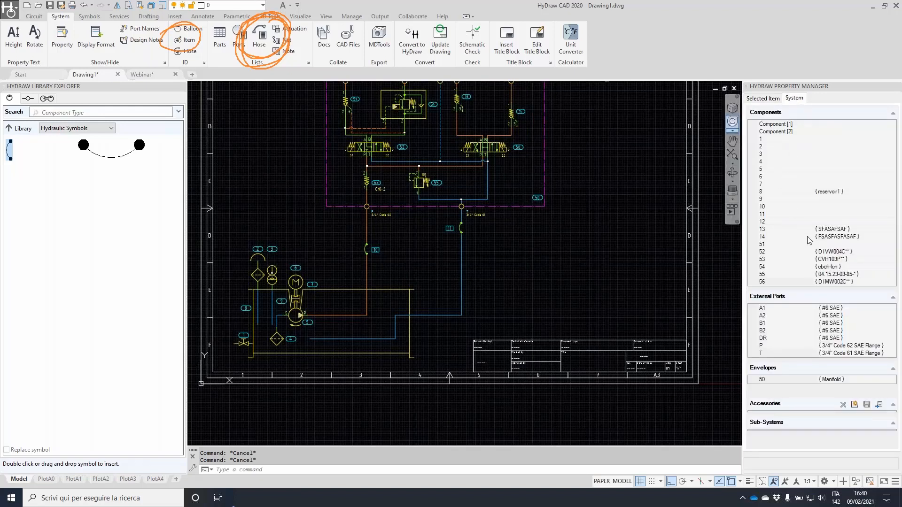
{"action": "left_click", "coordinate": [770, 323]}
{"action": "left_click", "coordinate": [772, 339]}
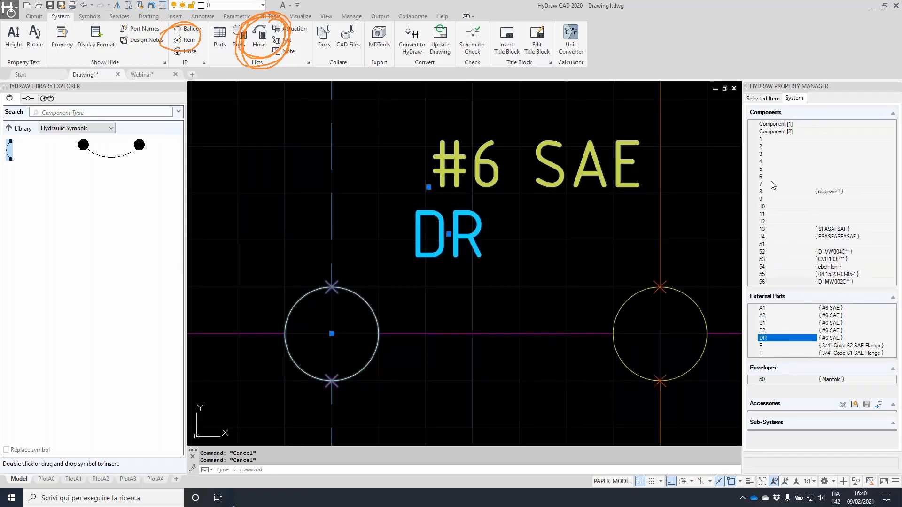
{"action": "left_click", "coordinate": [771, 170]}
{"action": "left_click", "coordinate": [771, 221]}
{"action": "left_click", "coordinate": [771, 259]}
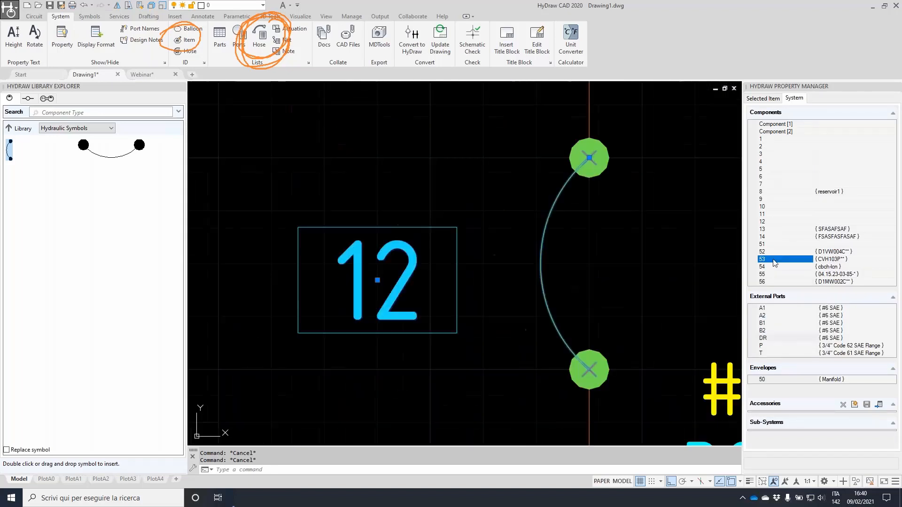
{"action": "left_click", "coordinate": [801, 381]}
{"action": "left_click", "coordinate": [767, 191]}
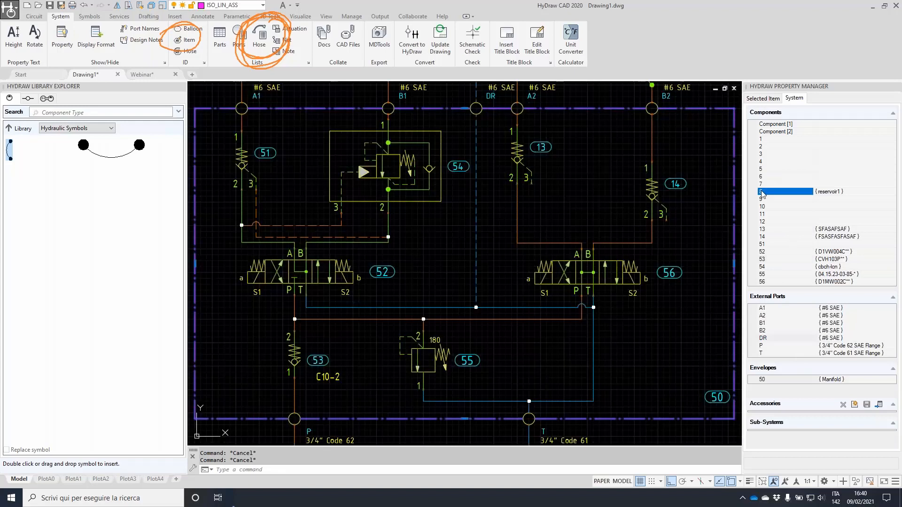
{"action": "left_click", "coordinate": [767, 214]}
{"action": "left_click", "coordinate": [767, 236]}
{"action": "left_click", "coordinate": [767, 266]}
{"action": "left_click", "coordinate": [767, 274]}
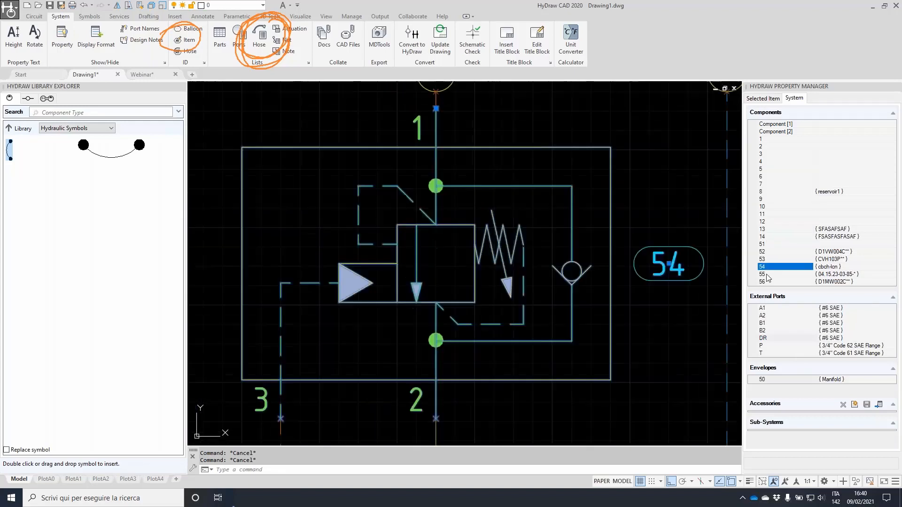
{"action": "left_click", "coordinate": [764, 221]}
{"action": "left_click", "coordinate": [763, 214]}
{"action": "left_click", "coordinate": [763, 207]}
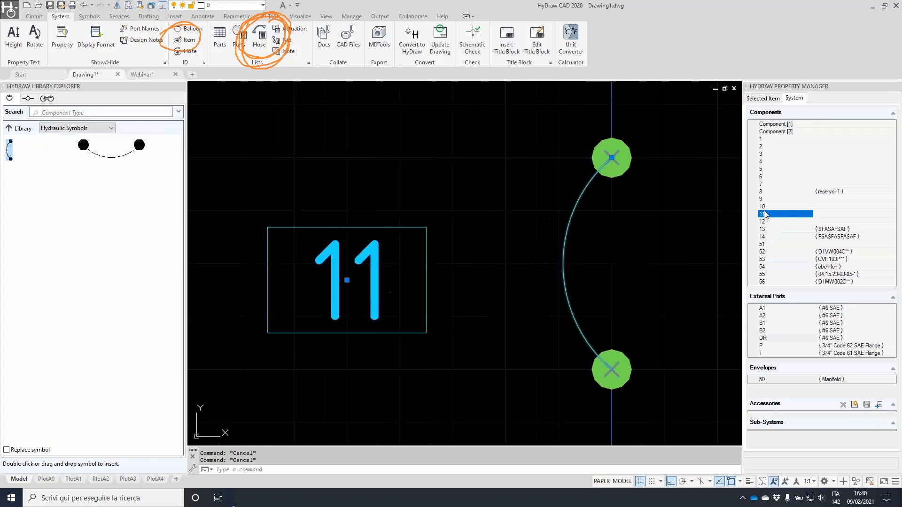
{"action": "left_click", "coordinate": [765, 214]}
{"action": "left_click", "coordinate": [764, 229]}
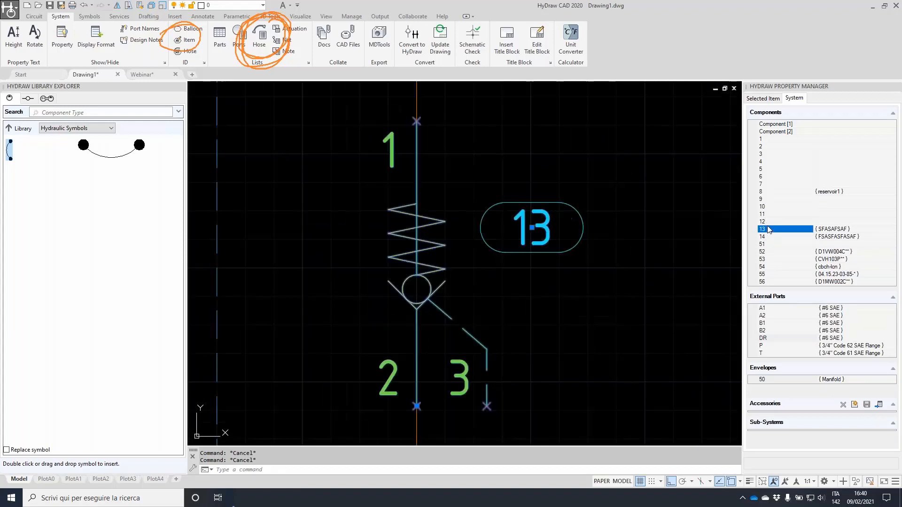
{"action": "left_click", "coordinate": [764, 222]}
{"action": "left_click", "coordinate": [765, 215]}
{"action": "left_click", "coordinate": [764, 207]}
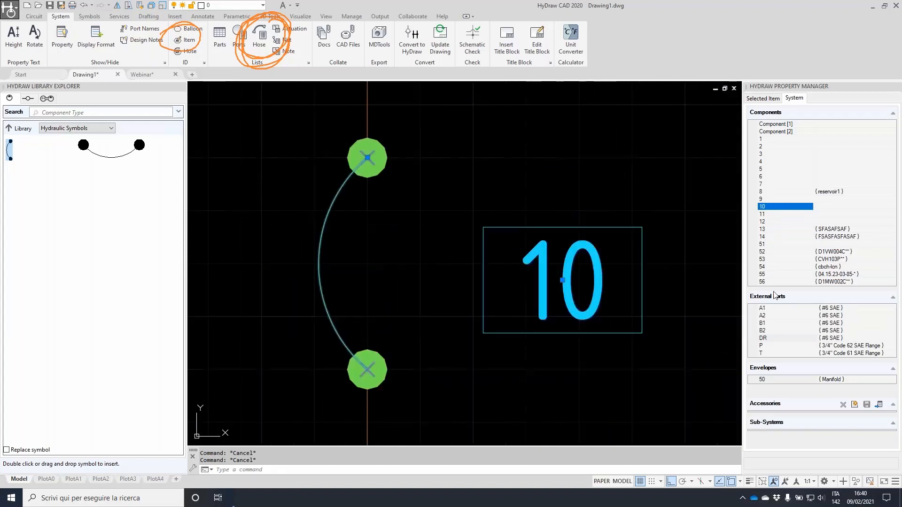
{"action": "scroll", "coordinate": [417, 193], "scroll_direction": "down", "scroll_amount": 10}
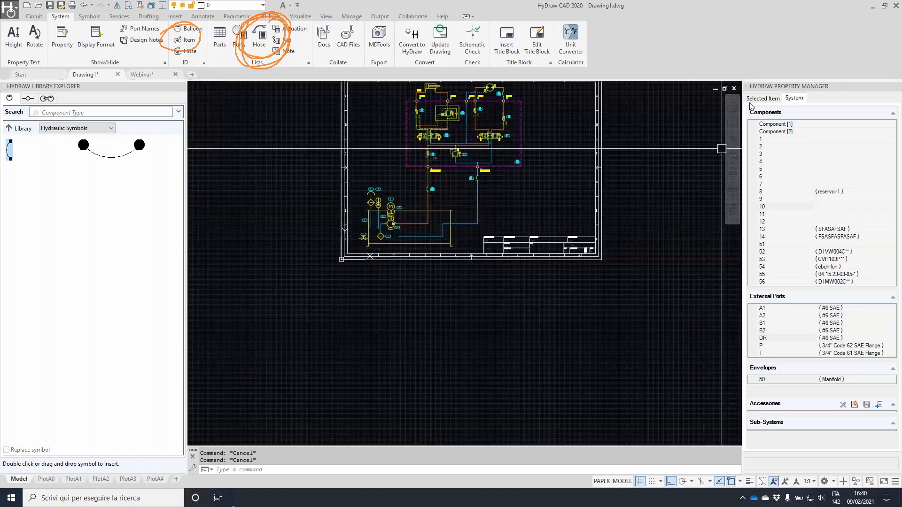
Window-select the old hose table and delete it from the sheet
{"action": "left_click", "coordinate": [763, 98]}
{"action": "middle_click_drag", "start_coordinate": [645, 192], "coordinate": [609, 315]}
{"action": "scroll", "coordinate": [487, 166], "scroll_direction": "up", "scroll_amount": 2}
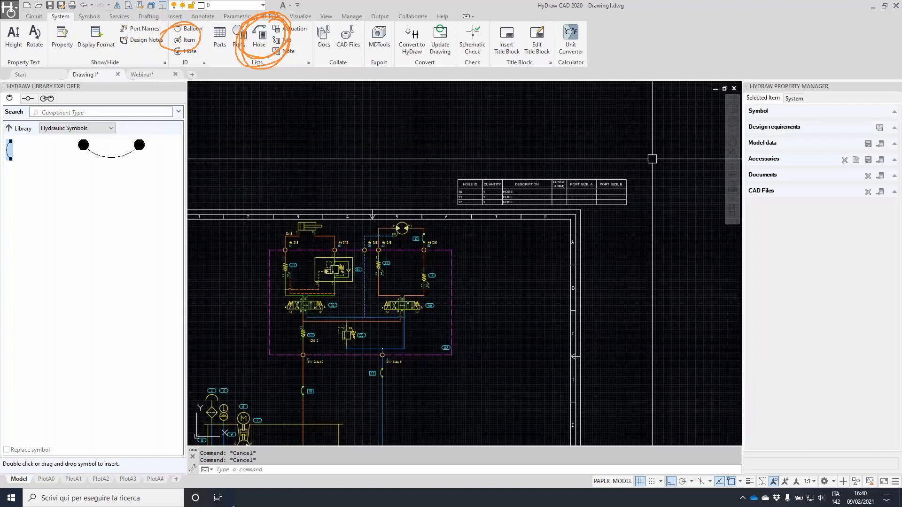
{"action": "left_click", "coordinate": [652, 159]}
{"action": "left_click", "coordinate": [602, 182]}
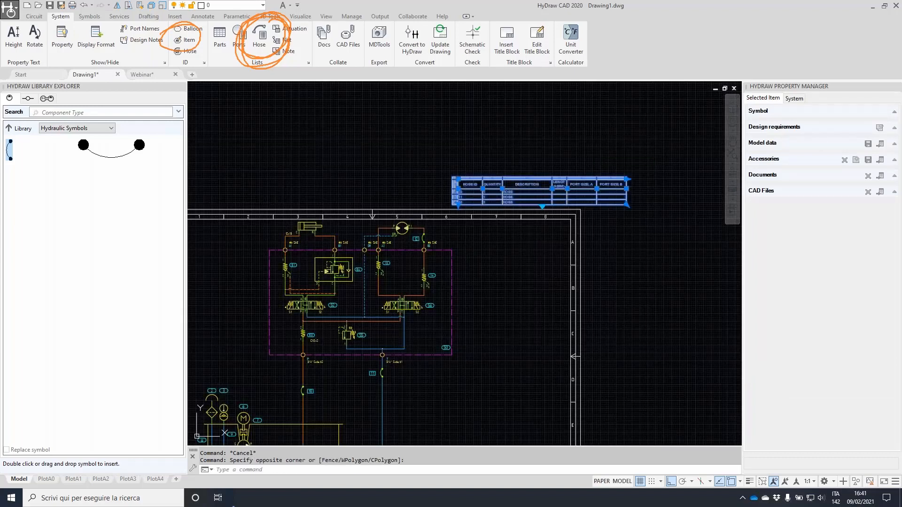
{"action": "key", "text": "Delete"}
{"action": "middle_click_drag", "start_coordinate": [515, 284], "coordinate": [577, 190]}
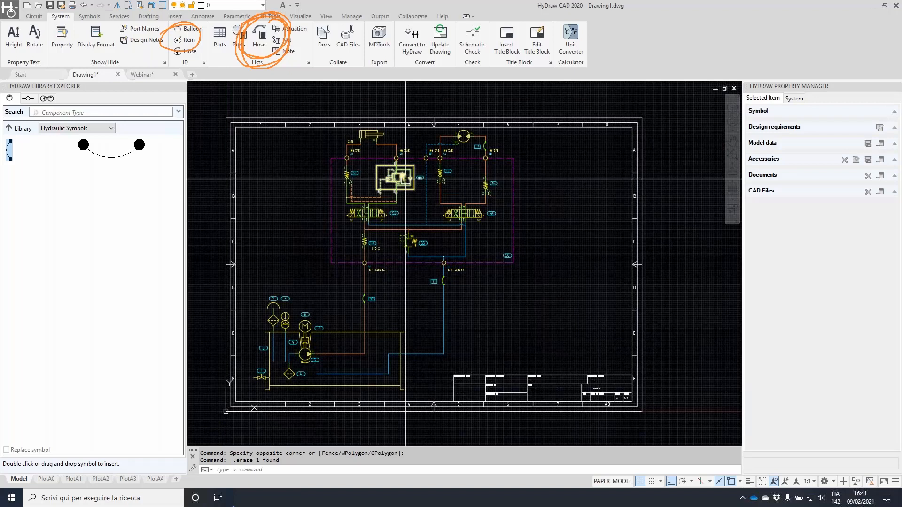
Generate a parts list from all circuit symbols and place the table on the sheet
{"action": "left_click", "coordinate": [221, 37]}
{"action": "left_click", "coordinate": [205, 101]}
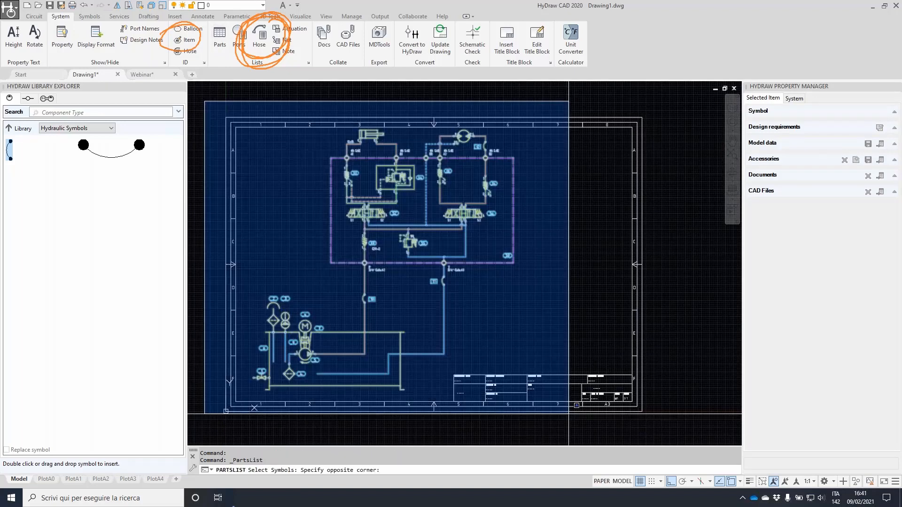
{"action": "left_click", "coordinate": [568, 414]}
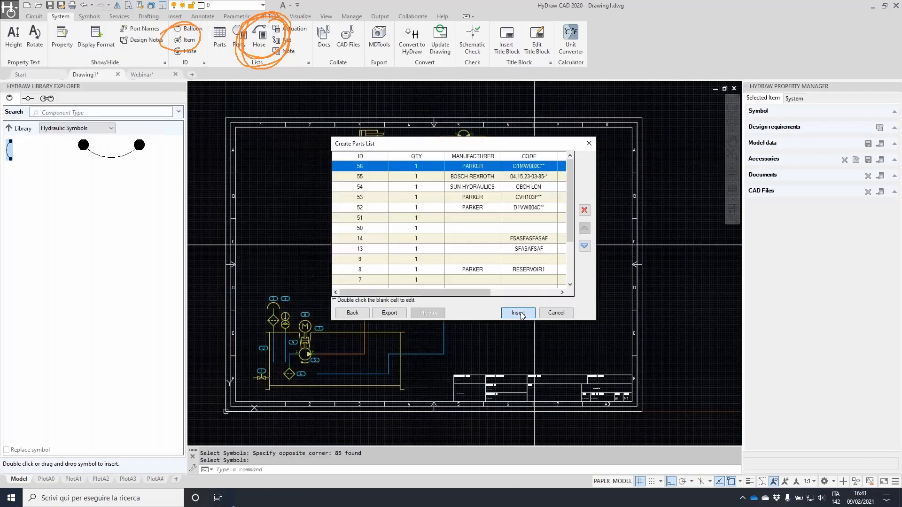
{"action": "left_click", "coordinate": [519, 313]}
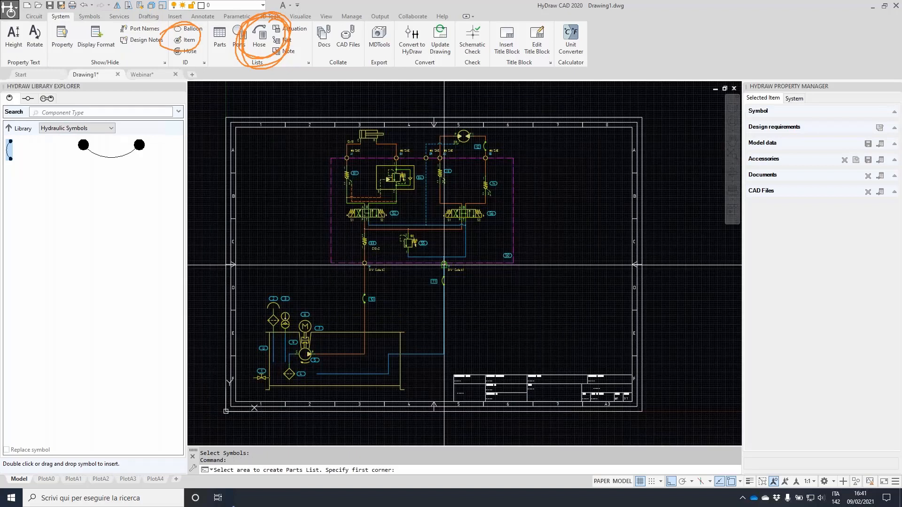
{"action": "left_click", "coordinate": [448, 251]}
{"action": "left_click", "coordinate": [586, 365]}
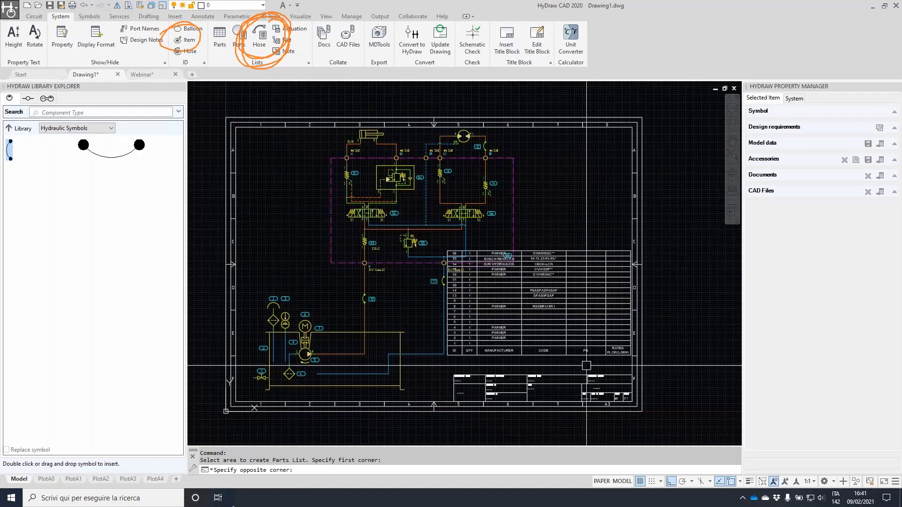
Move the parts list so its corner sits on the title block corner
{"action": "scroll", "coordinate": [625, 346], "scroll_direction": "up", "scroll_amount": 6}
{"action": "left_click", "coordinate": [649, 393]}
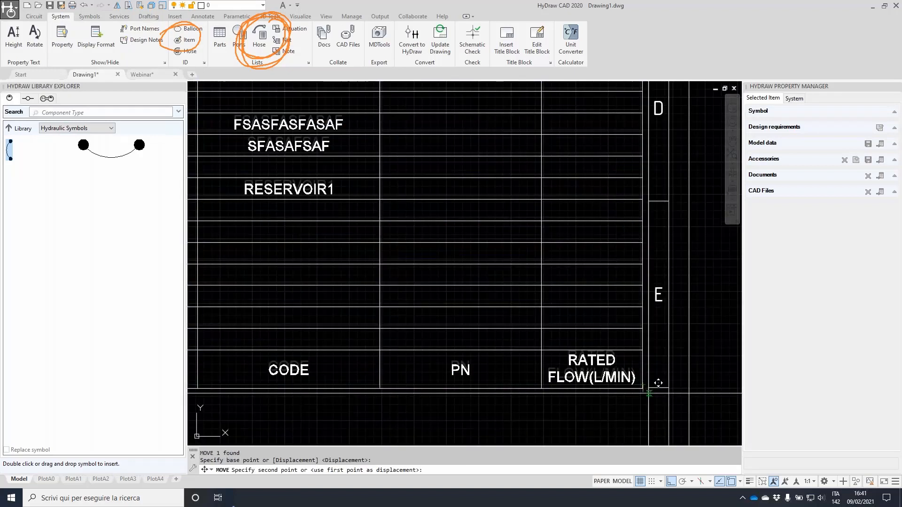
{"action": "middle_click_drag", "start_coordinate": [658, 383], "coordinate": [649, 230]}
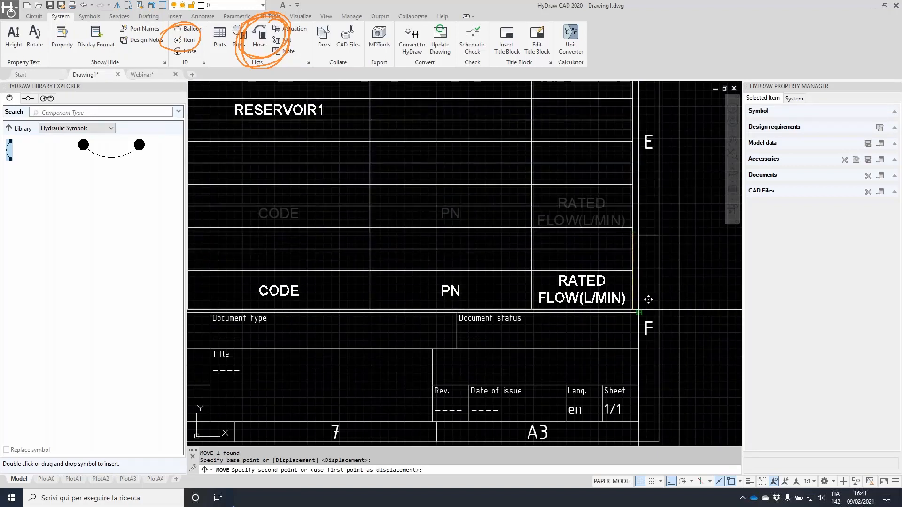
{"action": "left_click", "coordinate": [639, 313]}
{"action": "scroll", "coordinate": [639, 312], "scroll_direction": "down", "scroll_amount": 5}
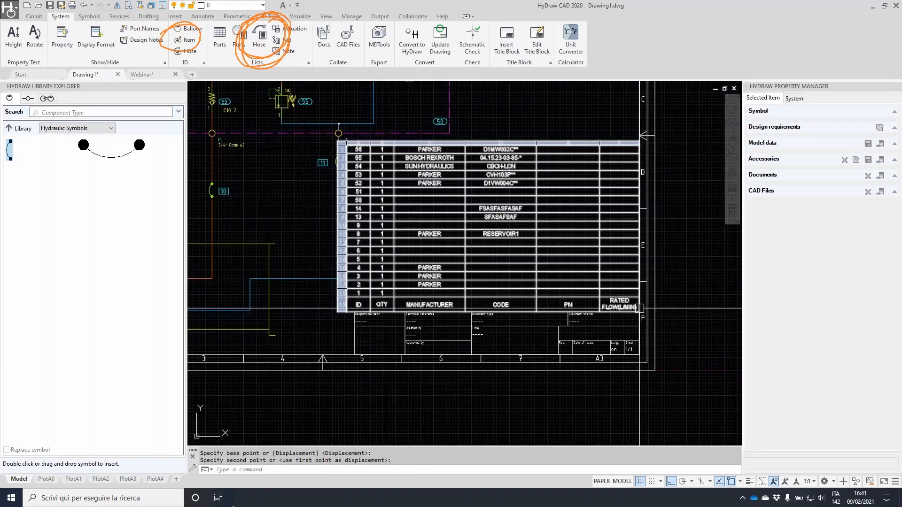
{"action": "key", "text": "Escape"}
{"action": "middle_click_drag", "start_coordinate": [520, 112], "coordinate": [594, 218]}
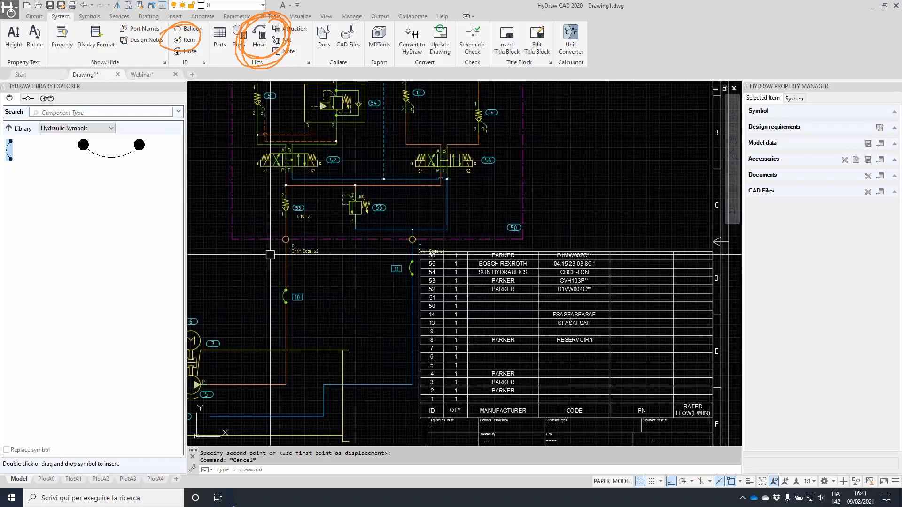
Change pressure relief valve 55's model code, replacing the trailing asterisk with XX
{"action": "left_click", "coordinate": [356, 209]}
{"action": "left_click", "coordinate": [872, 205]}
{"action": "key", "text": "BackSpace"}
{"action": "type", "text": "XX"}
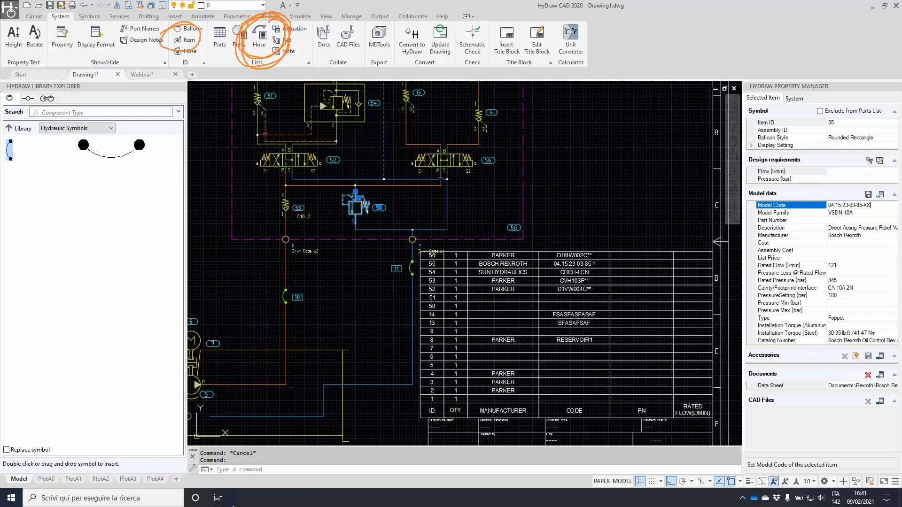
{"action": "key", "text": "Return"}
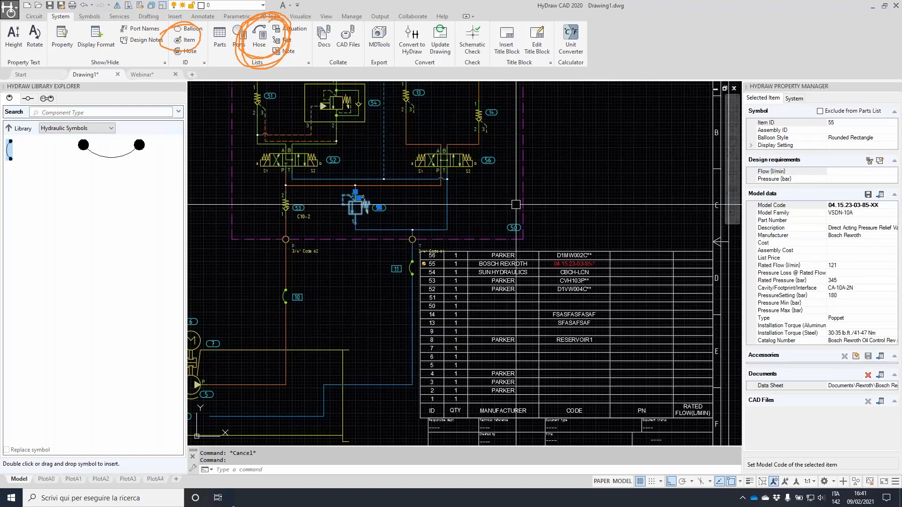
{"action": "key", "text": "Escape"}
{"action": "scroll", "coordinate": [574, 261], "scroll_direction": "up", "scroll_amount": 6}
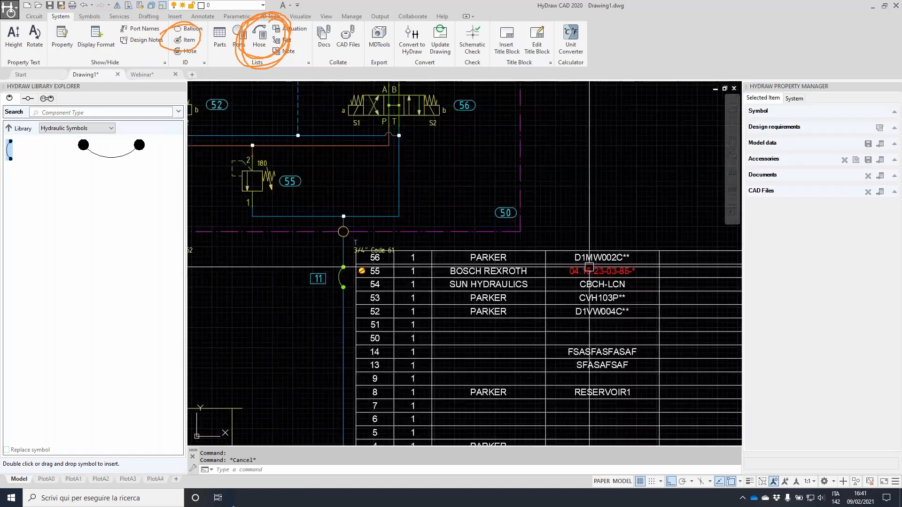
{"action": "scroll", "coordinate": [671, 269], "scroll_direction": "down", "scroll_amount": 4}
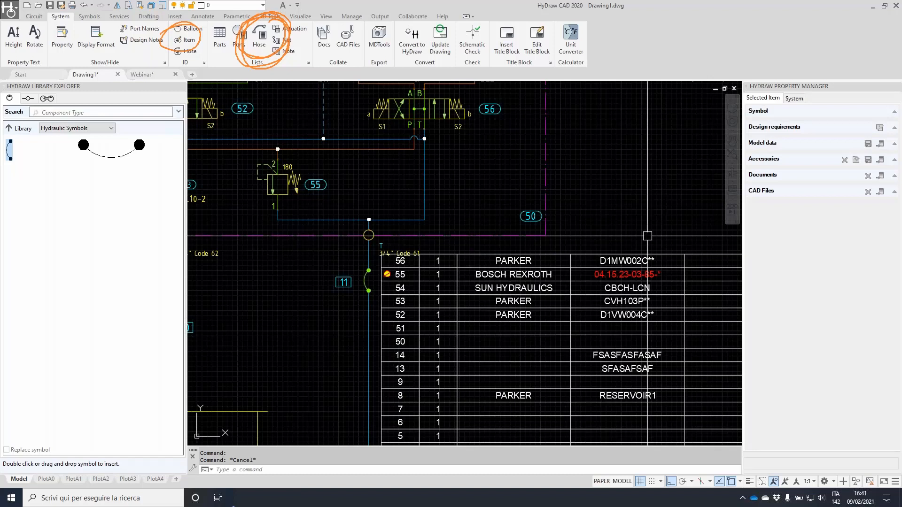
Update the parts list table with the current component data
{"action": "left_click", "coordinate": [599, 328]}
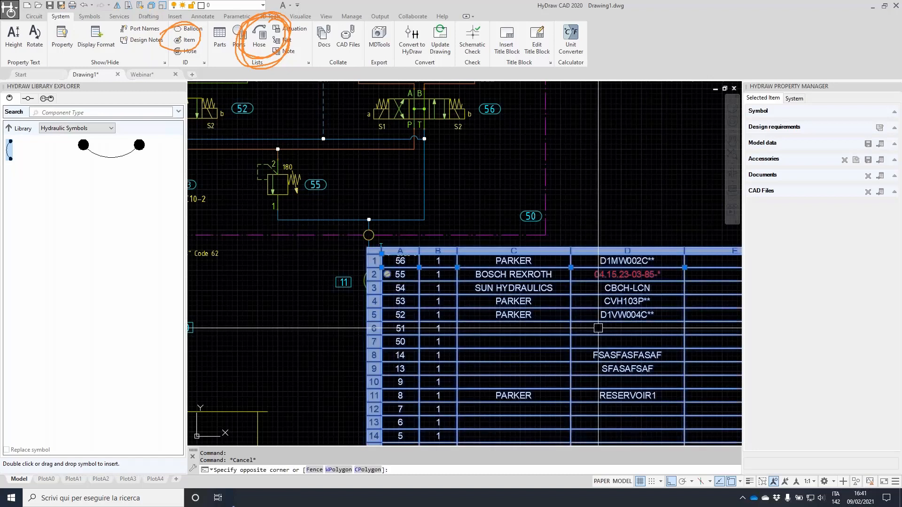
{"action": "left_click", "coordinate": [622, 273]}
{"action": "right_click", "coordinate": [621, 273]}
{"action": "left_click", "coordinate": [661, 392]}
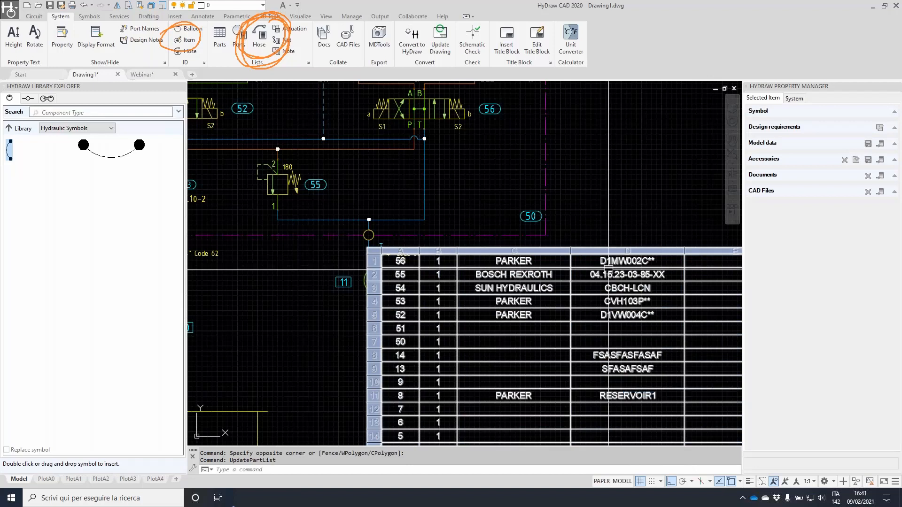
{"action": "scroll", "coordinate": [659, 158], "scroll_direction": "down", "scroll_amount": 2}
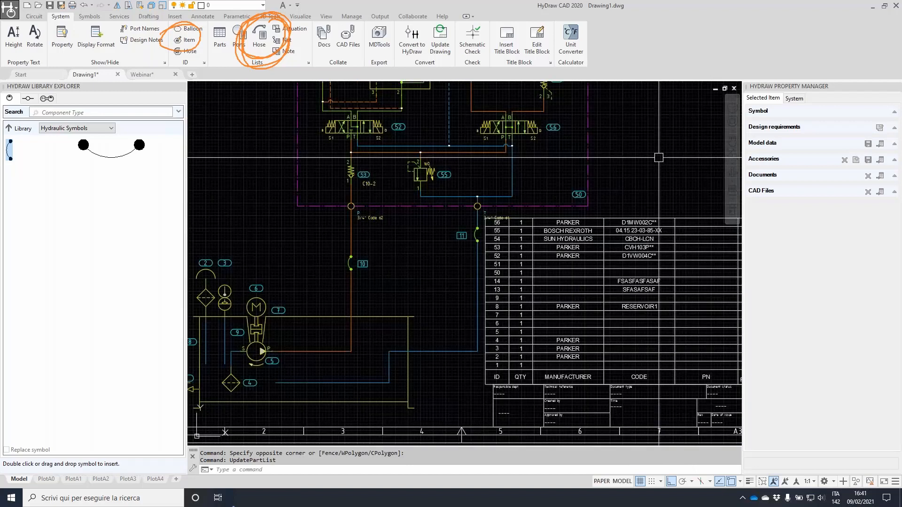
Set electric motor 6's model code to MOTE123 and manufacturer to SIEMENS
{"action": "left_click", "coordinate": [500, 130]}
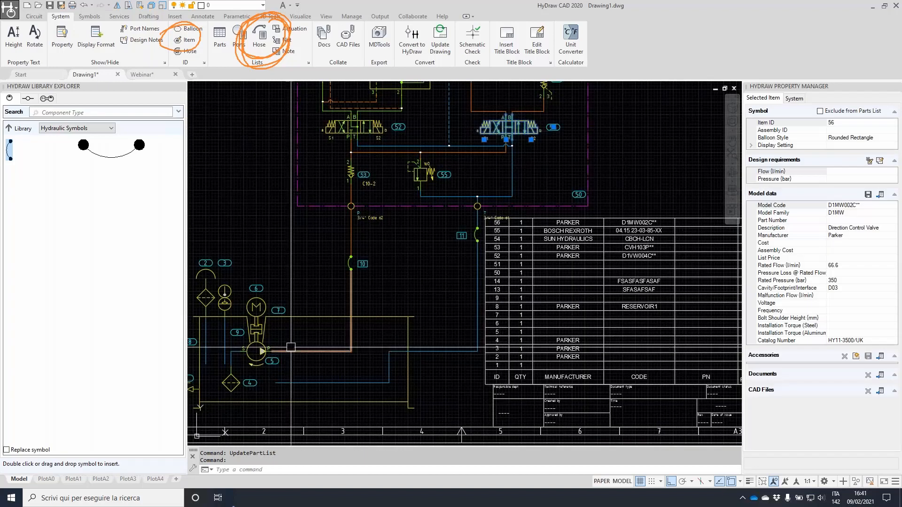
{"action": "key", "text": "Escape"}
{"action": "left_click", "coordinate": [256, 307]}
{"action": "left_click", "coordinate": [860, 197]}
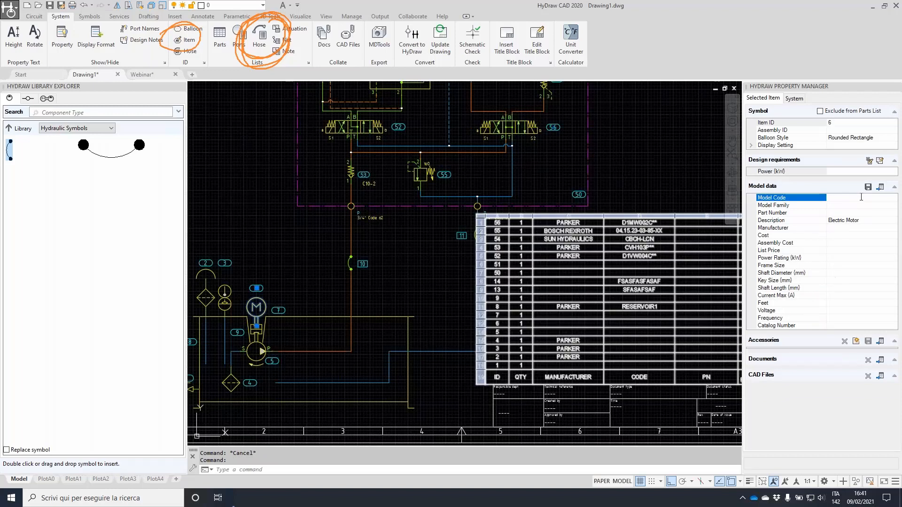
{"action": "type", "text": "MOT"}
{"action": "key", "text": "Return"}
{"action": "left_click", "coordinate": [841, 227]}
{"action": "type", "text": "SIEMENS"}
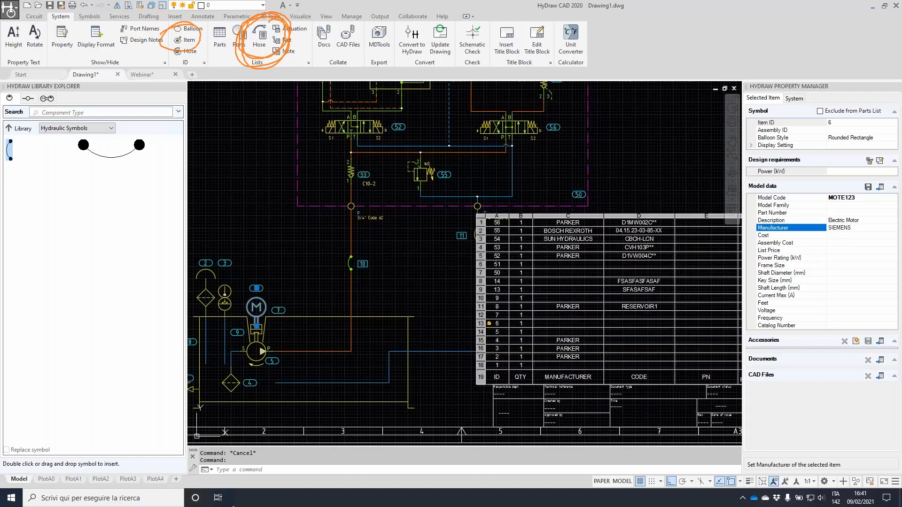
{"action": "key", "text": "Return"}
{"action": "key", "text": "Escape"}
Refresh the parts list again so item 6 shows the motor's new data
{"action": "left_click", "coordinate": [644, 182]}
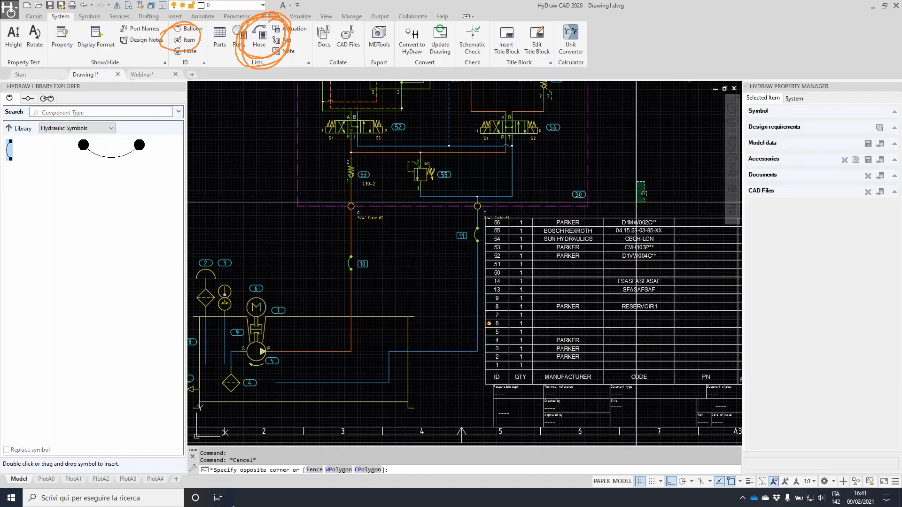
{"action": "left_click", "coordinate": [608, 249]}
{"action": "right_click", "coordinate": [607, 258]}
{"action": "left_click", "coordinate": [639, 389]}
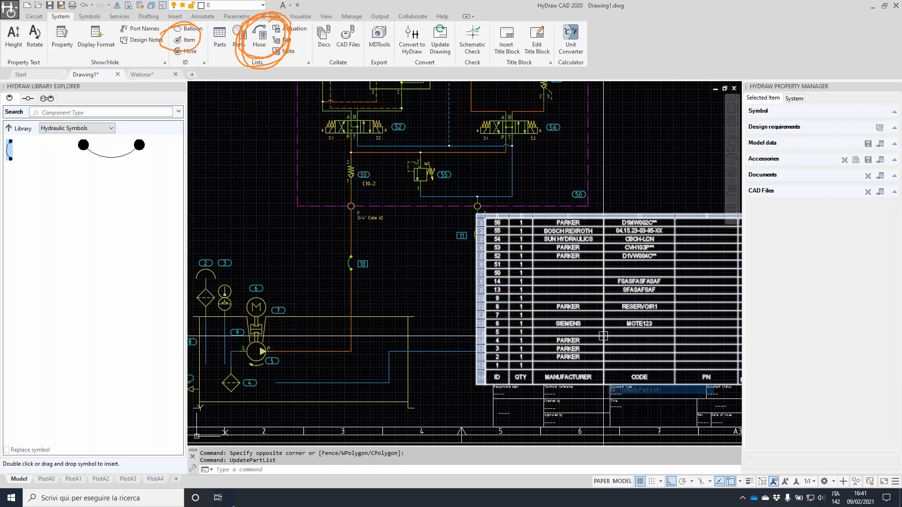
{"action": "scroll", "coordinate": [603, 336], "scroll_direction": "up", "scroll_amount": 2}
{"action": "left_click", "coordinate": [682, 325]}
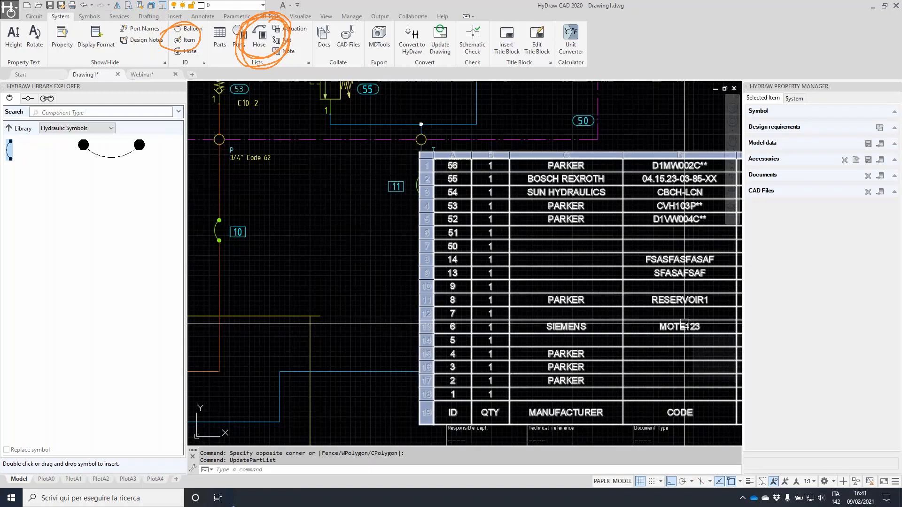
{"action": "key", "text": "Escape"}
{"action": "key", "text": "Escape"}
{"action": "scroll", "coordinate": [513, 210], "scroll_direction": "down", "scroll_amount": 3}
{"action": "scroll", "coordinate": [513, 210], "scroll_direction": "down", "scroll_amount": 2}
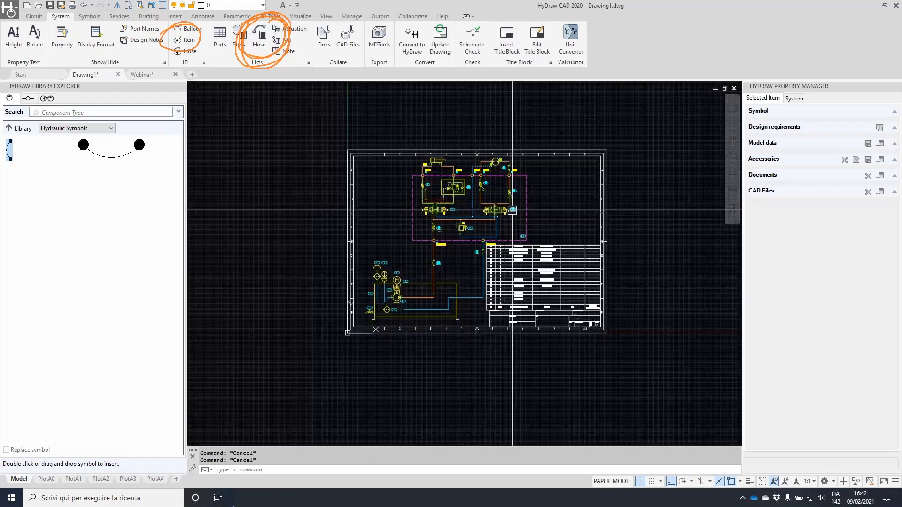
{"action": "scroll", "coordinate": [477, 231], "scroll_direction": "up", "scroll_amount": 6}
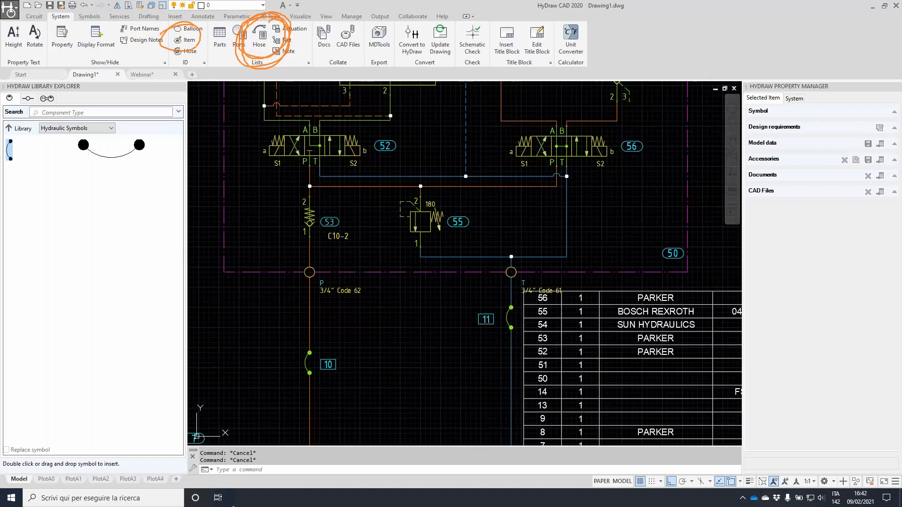
Cancel a stretch of the manifold T port and centre the whole A3 sheet in view
{"action": "left_click", "coordinate": [536, 291]}
{"action": "left_click", "coordinate": [522, 292]}
{"action": "scroll", "coordinate": [500, 248], "scroll_direction": "down", "scroll_amount": 2}
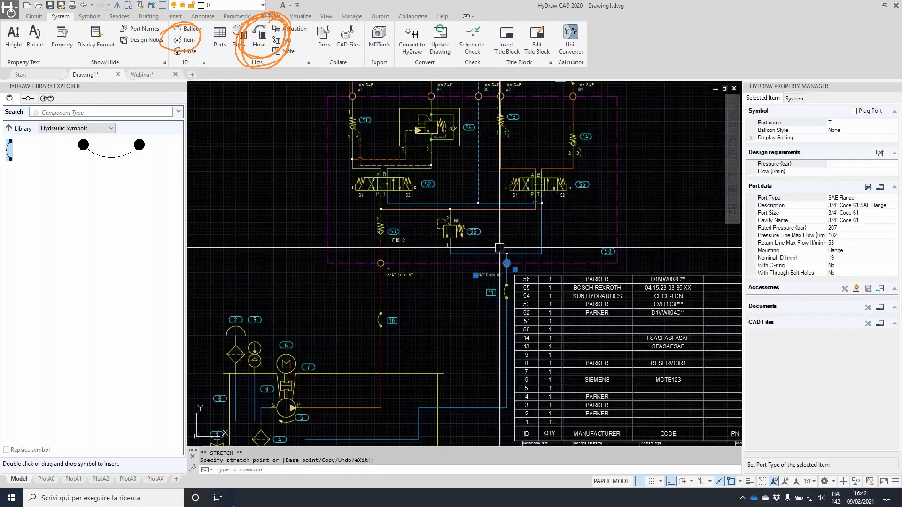
{"action": "key", "text": "Escape"}
{"action": "key", "text": "Escape"}
{"action": "scroll", "coordinate": [512, 239], "scroll_direction": "down", "scroll_amount": 2}
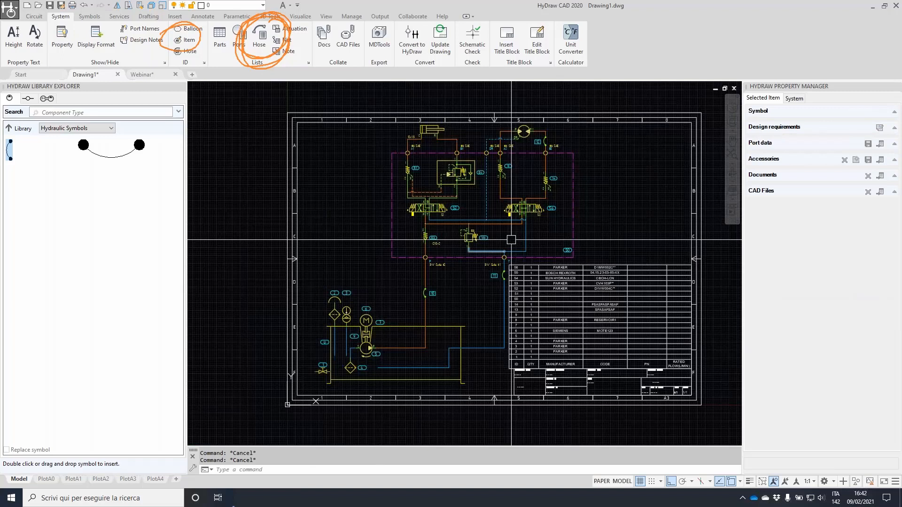
{"action": "middle_click_drag", "start_coordinate": [511, 239], "coordinate": [472, 231]}
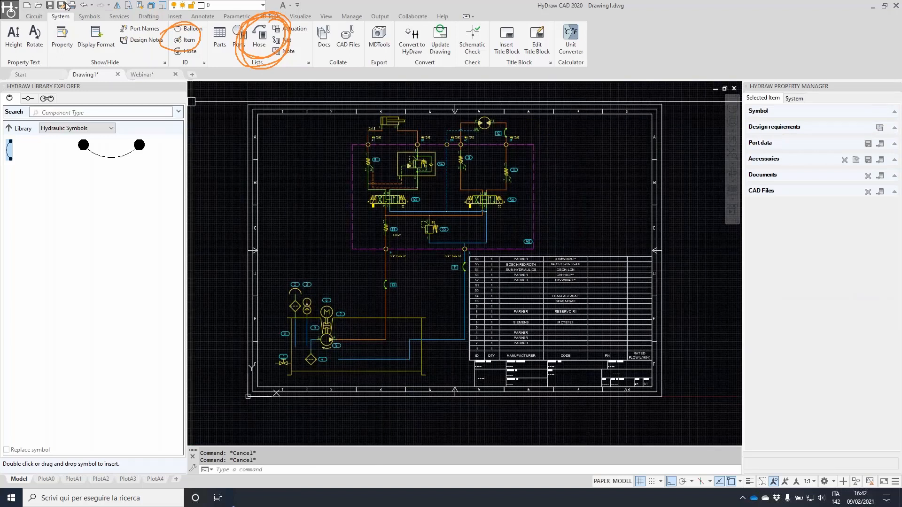
{"action": "left_click", "coordinate": [66, 6]}
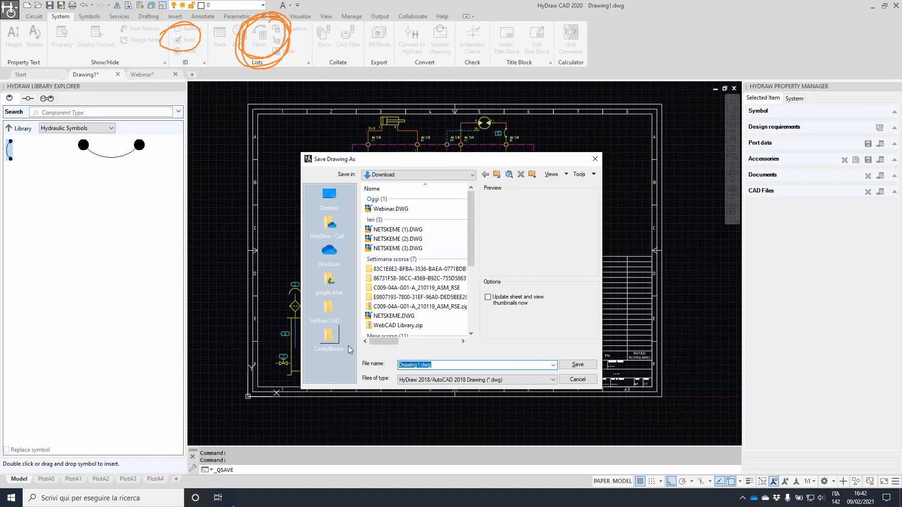
Create a new folder named 'HyDraw CAD - February' inside Webinar
{"action": "left_click", "coordinate": [328, 311]}
{"action": "left_click", "coordinate": [497, 175]}
{"action": "left_click", "coordinate": [532, 174]}
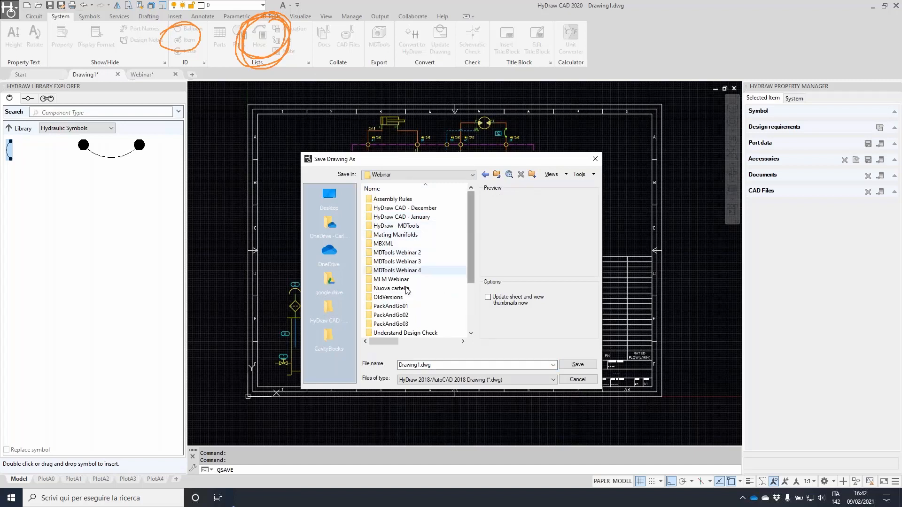
{"action": "type", "text": "hYdRAW c"}
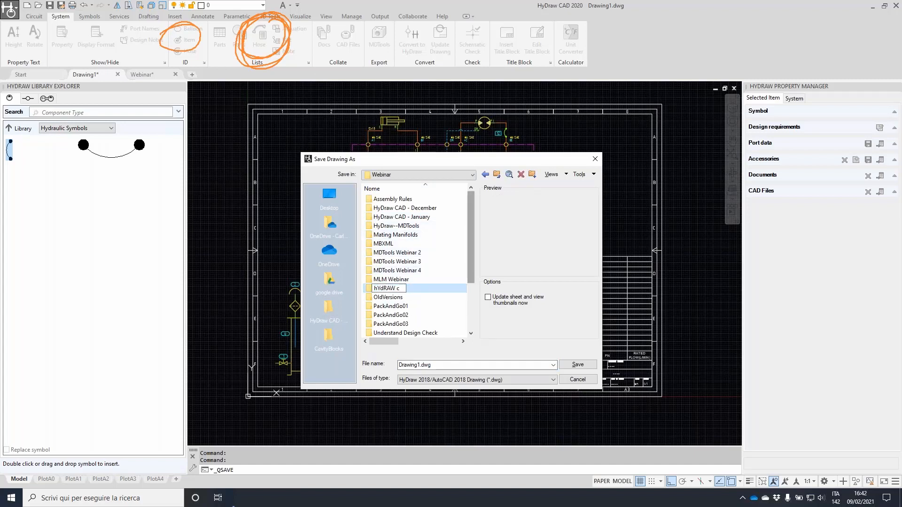
{"action": "key", "text": "ctrl+a"}
{"action": "type", "text": "HyDraw CAD - February"}
{"action": "key", "text": "Return"}
{"action": "key", "text": "Return"}
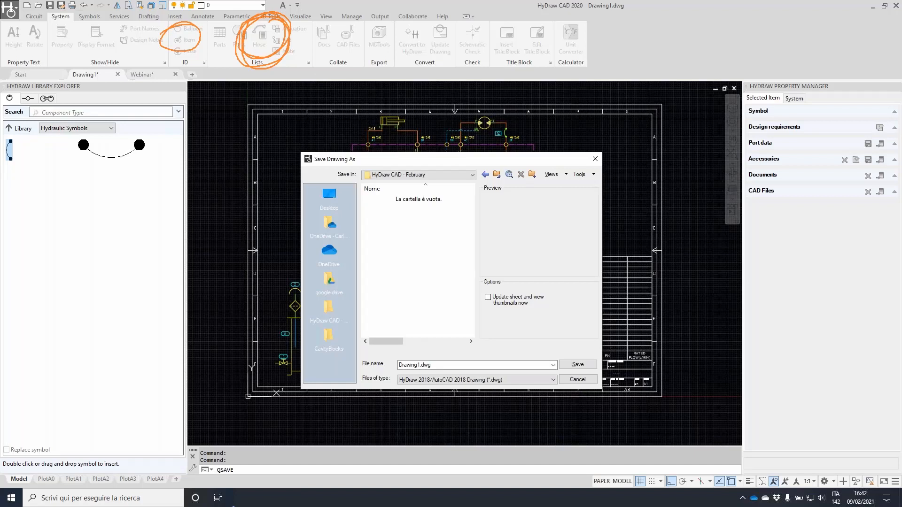
Save the drawing in that folder as DemoCircuit
{"action": "double_click", "coordinate": [447, 366]}
{"action": "type", "text": "Demo"}
{"action": "key", "text": "Return"}
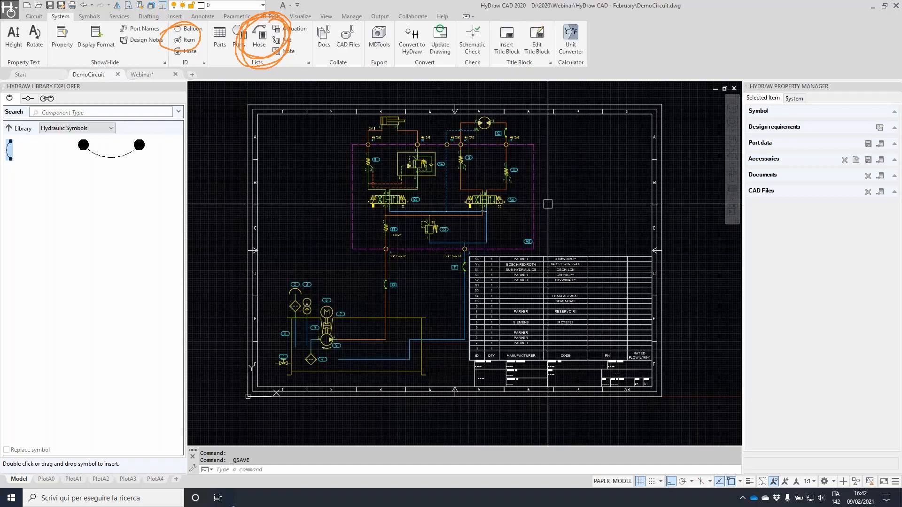
Start a plot of the PlotA3 layout and preview the A3 output
{"action": "left_click", "coordinate": [128, 479]}
{"action": "right_click", "coordinate": [137, 478]}
{"action": "left_click", "coordinate": [190, 421]}
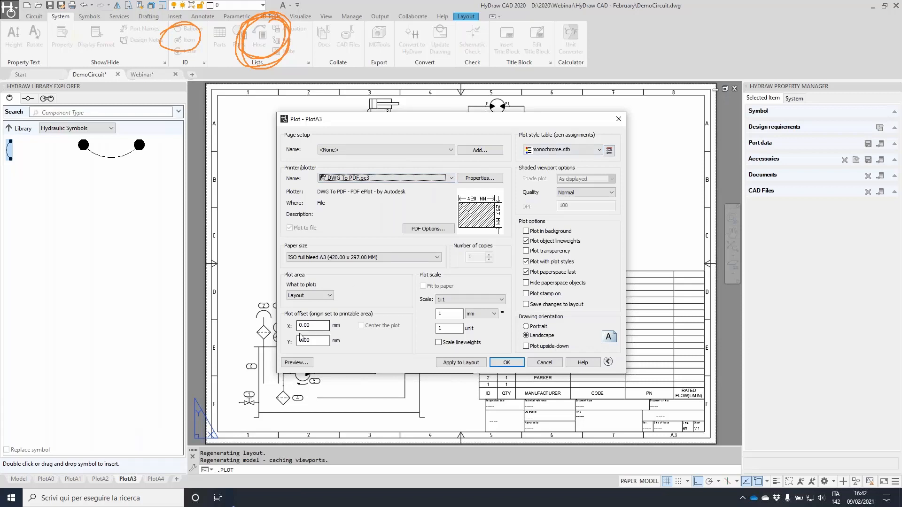
{"action": "left_click", "coordinate": [297, 363]}
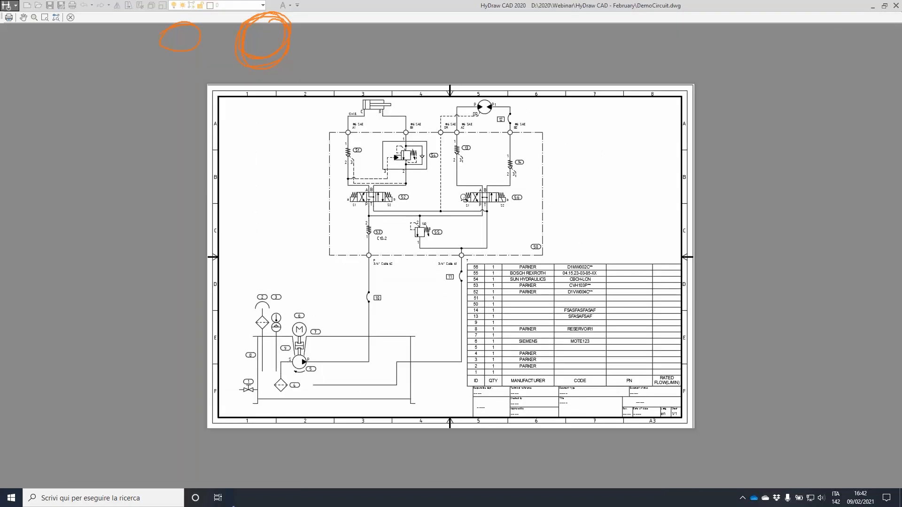
{"action": "right_click", "coordinate": [479, 207]}
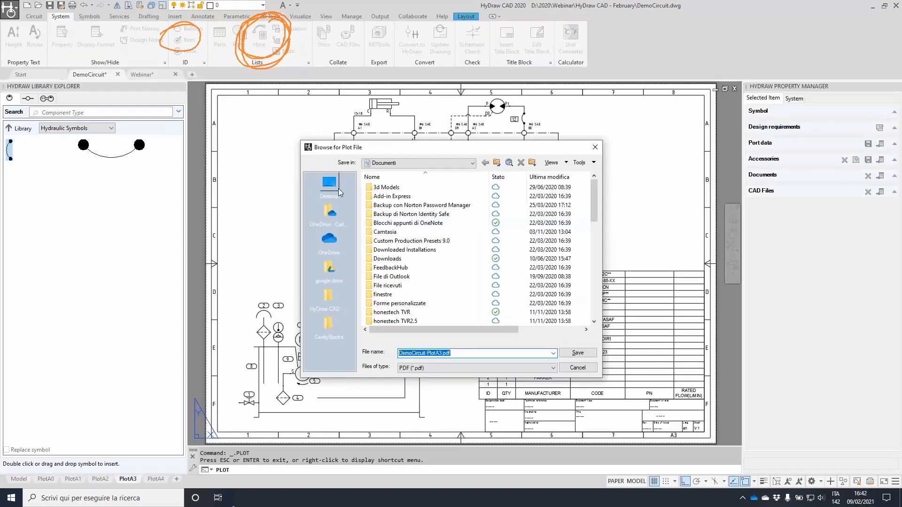
Plot the PDF into the HyDraw CAD - February folder inside Webinar
{"action": "left_click", "coordinate": [329, 297]}
{"action": "left_click", "coordinate": [498, 162]}
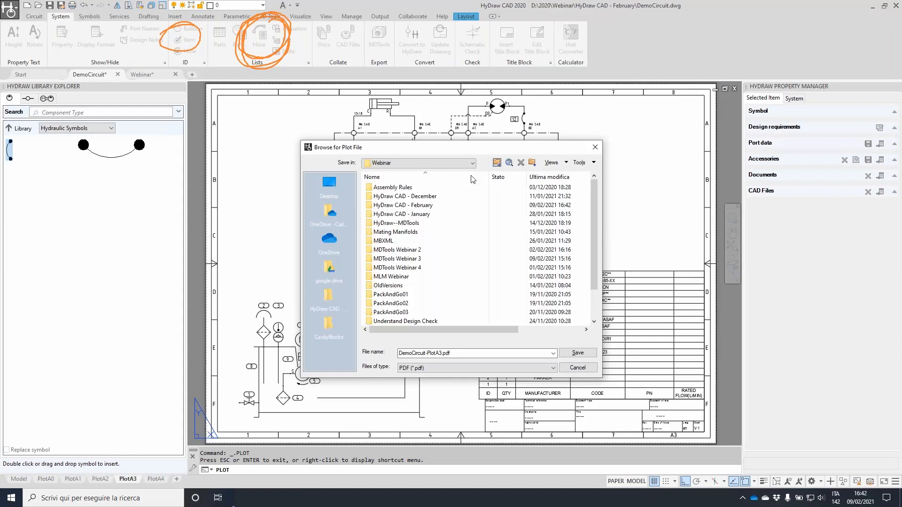
{"action": "double_click", "coordinate": [414, 205]}
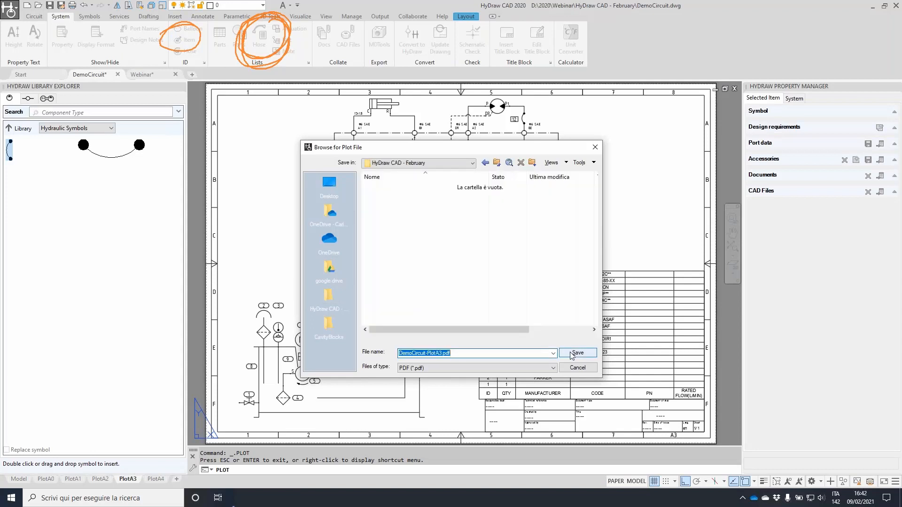
{"action": "left_click", "coordinate": [572, 353]}
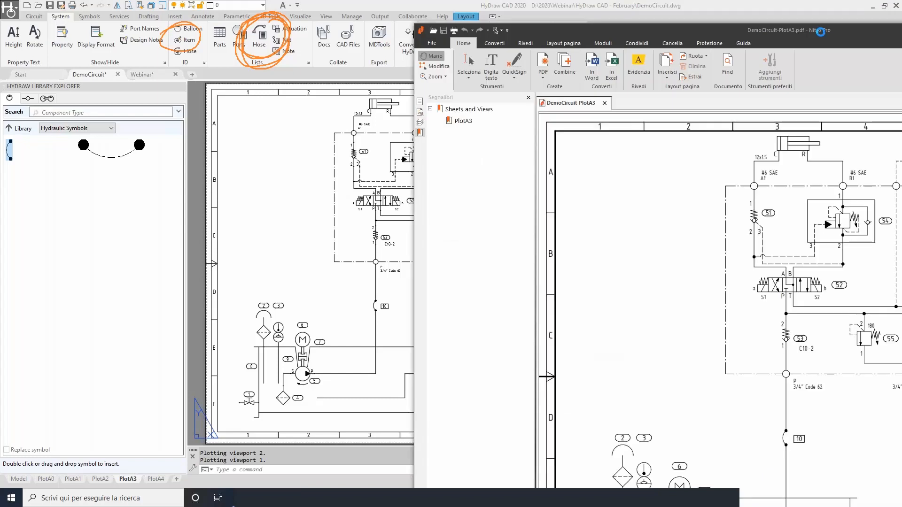
Maximise Nitro Pro, inspect the DemoCircuit-PlotA3 PDF, then minimise it
{"action": "left_click_drag", "start_coordinate": [788, 35], "coordinate": [424, 22]}
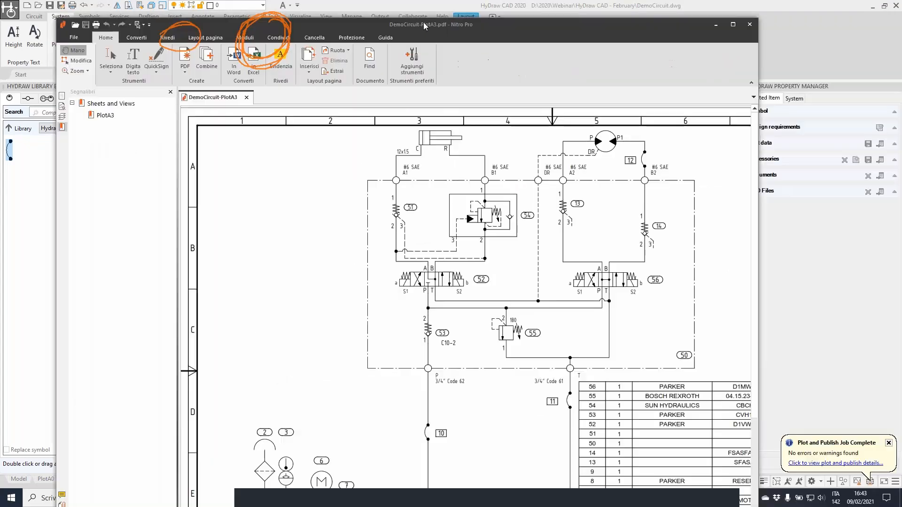
{"action": "double_click", "coordinate": [424, 21]}
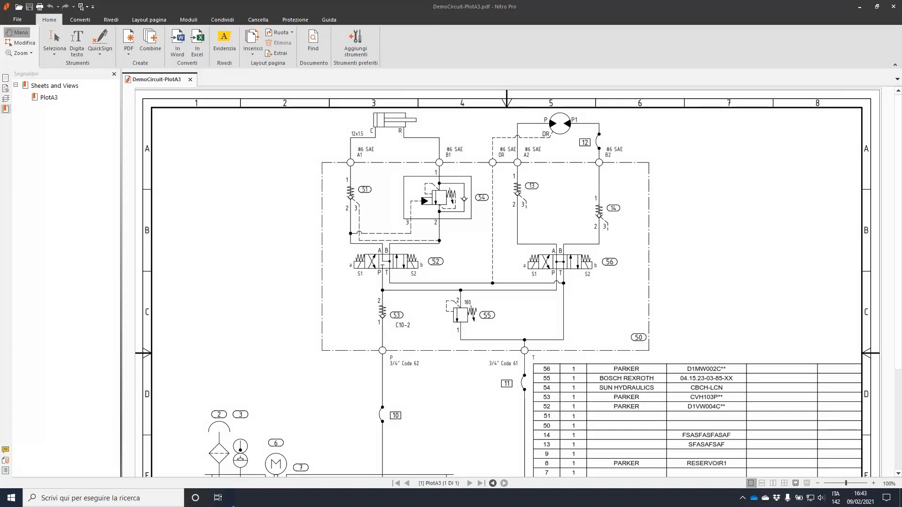
{"action": "scroll", "coordinate": [441, 292], "scroll_direction": "down", "scroll_amount": 1, "text": "ctrl"}
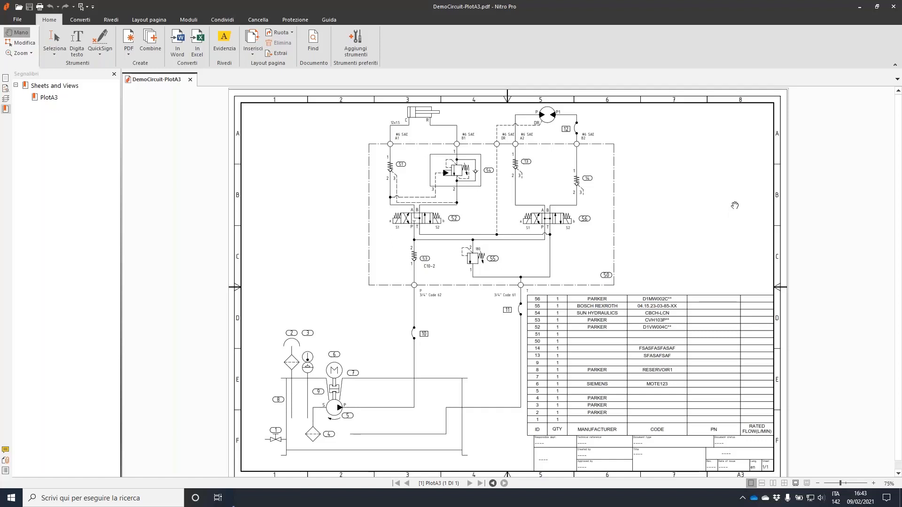
{"action": "left_click", "coordinate": [859, 7]}
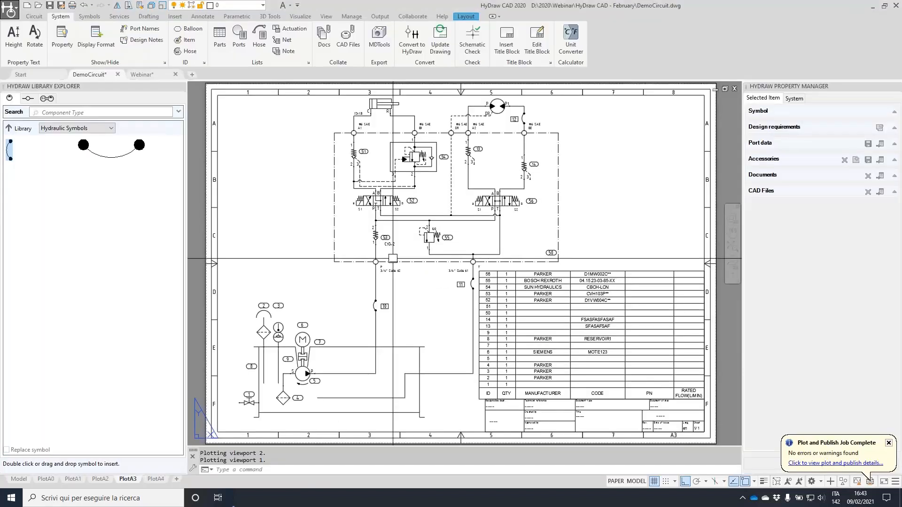
Switch the PlotA3 plot style table to linecolor.stb and preview the result
{"action": "right_click", "coordinate": [126, 479]}
{"action": "left_click", "coordinate": [170, 424]}
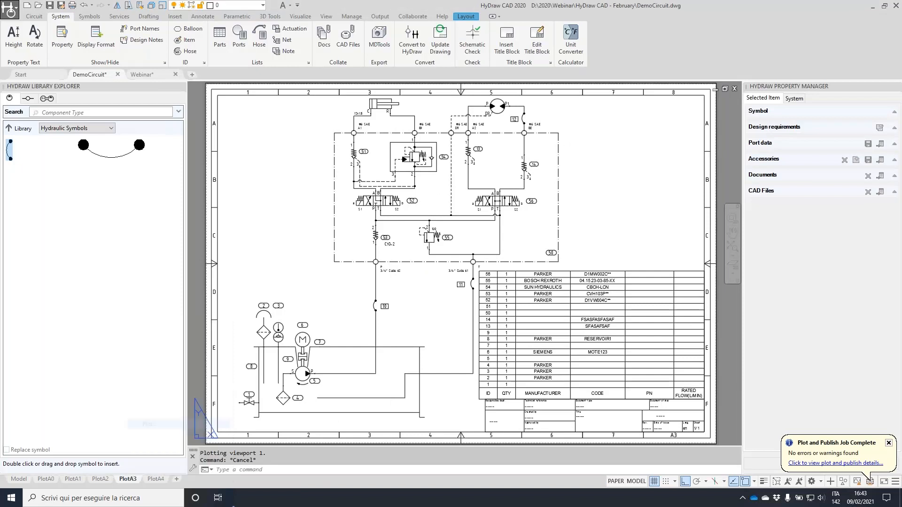
{"action": "left_click", "coordinate": [598, 151]}
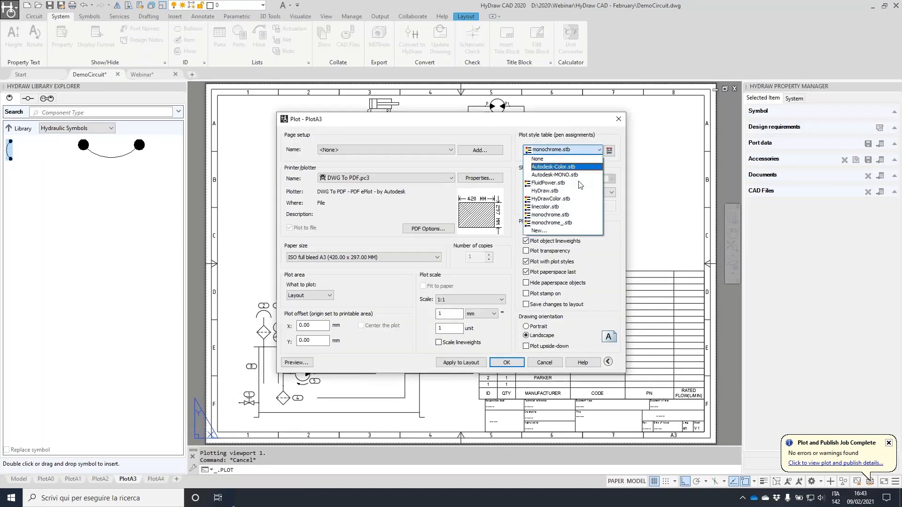
{"action": "left_click", "coordinate": [564, 207]}
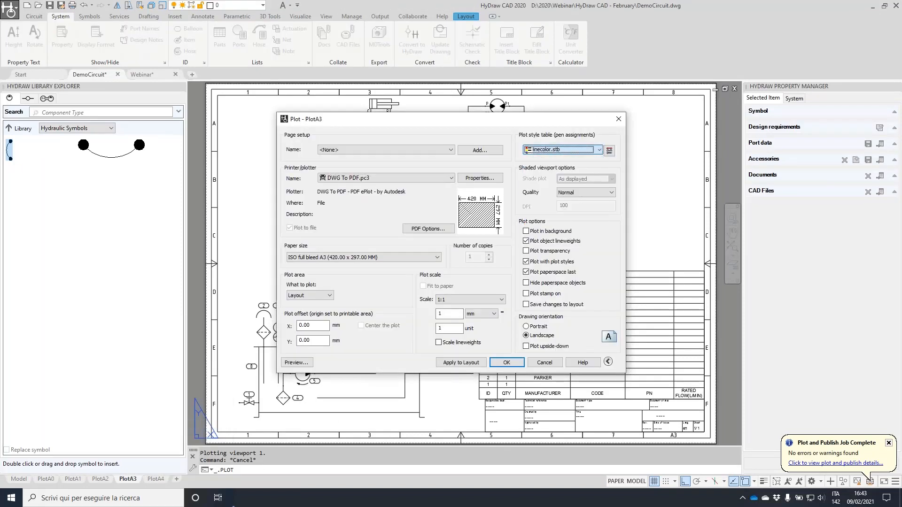
{"action": "left_click", "coordinate": [297, 363]}
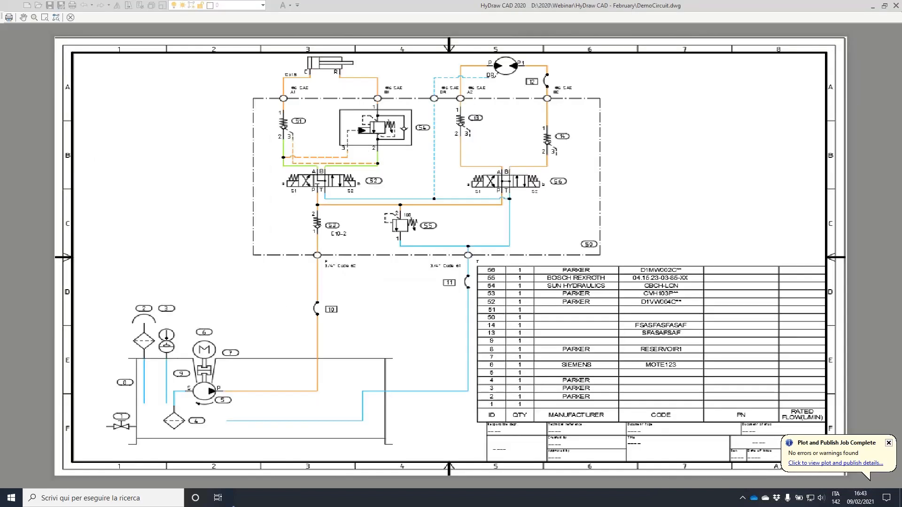
{"action": "scroll", "coordinate": [425, 235], "scroll_direction": "up", "scroll_amount": 4}
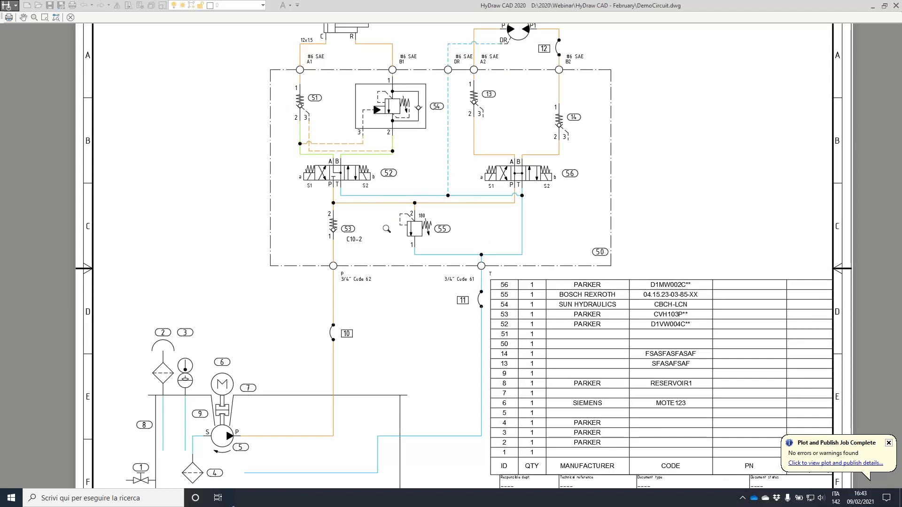
{"action": "scroll", "coordinate": [401, 222], "scroll_direction": "down", "scroll_amount": 4}
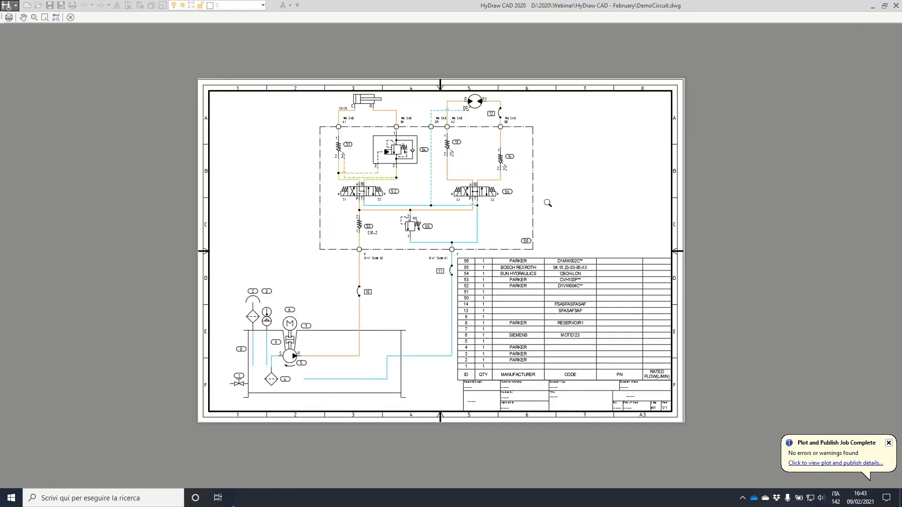
{"action": "scroll", "coordinate": [547, 203], "scroll_direction": "up", "scroll_amount": 2}
Close the preview, cancel plotting, and return to model space
{"action": "key", "text": "Escape"}
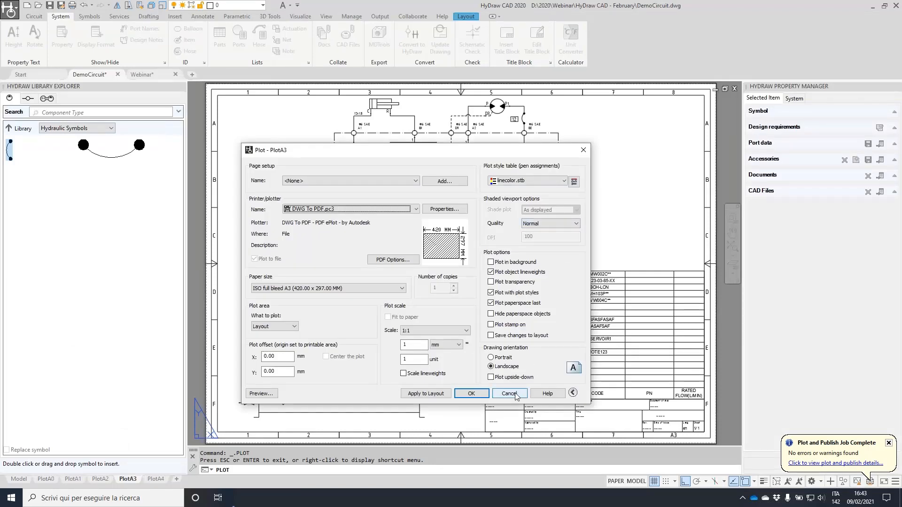
{"action": "left_click", "coordinate": [509, 394]}
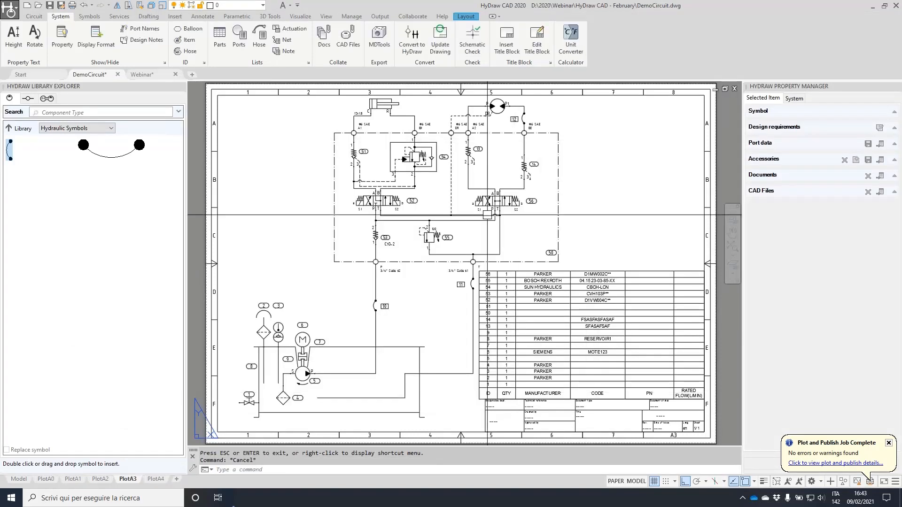
{"action": "left_click", "coordinate": [16, 482]}
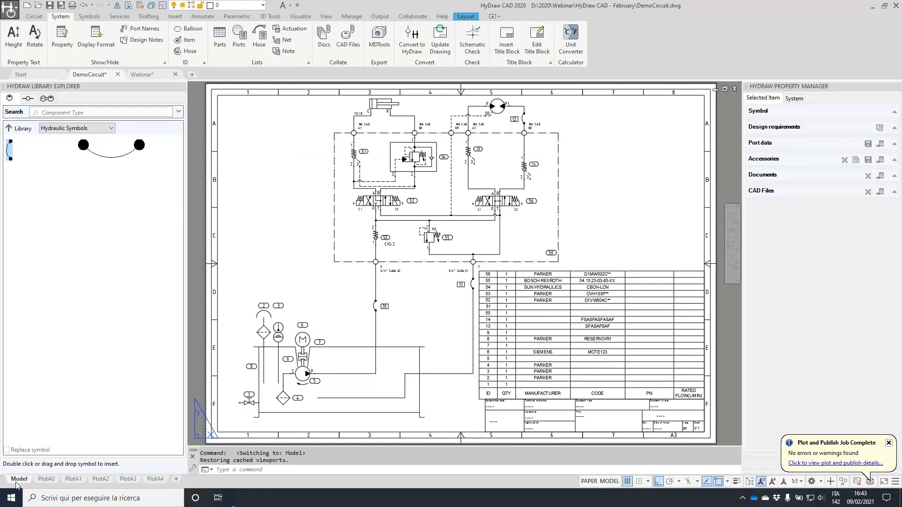
{"action": "key", "text": "Escape"}
{"action": "key", "text": "Escape"}
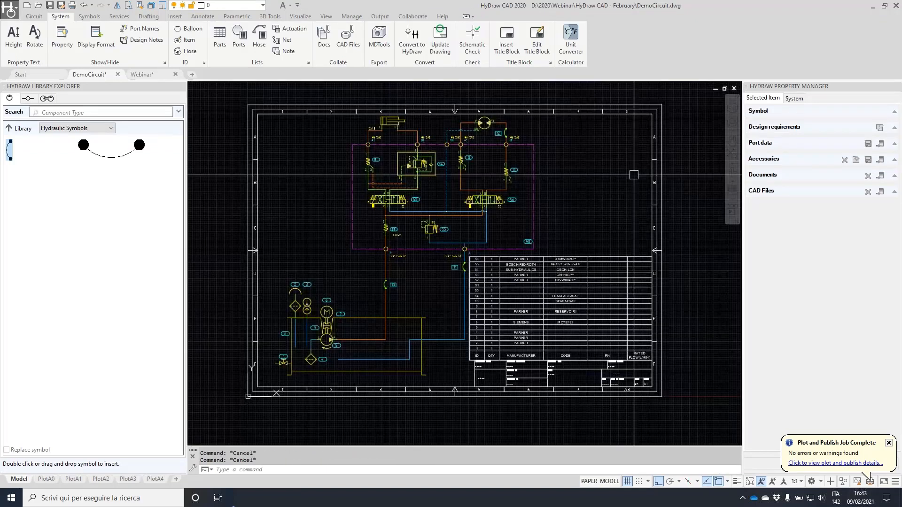